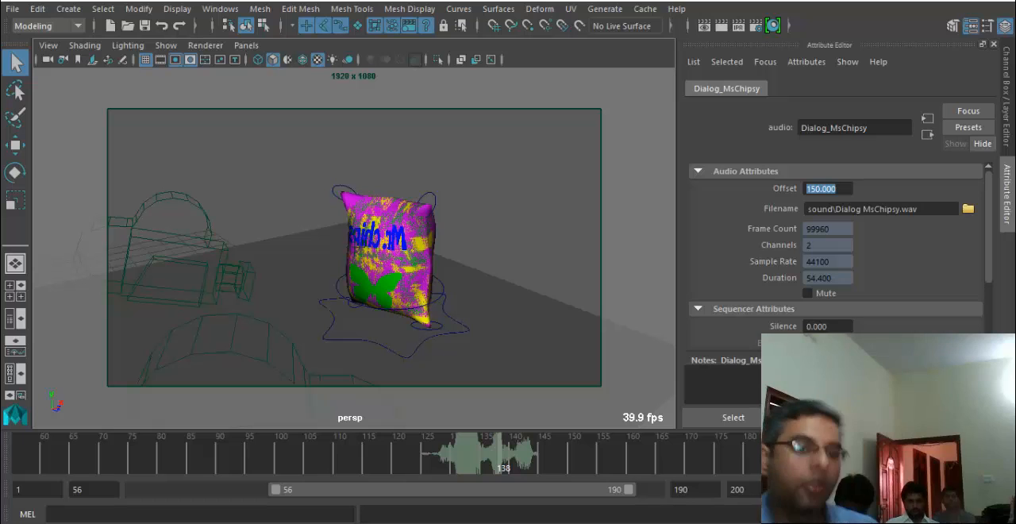
# Step: Switch the viewport from persp to MyCamera_1 and scrub the opening part of its shot from frame 56
pyautogui.moveTo(264, 304)
pyautogui.keyDown('alt'); pyautogui.mouseDown()
pyautogui.moveTo(256, 278)
pyautogui.moveTo(323, 283)
pyautogui.mouseUp(); pyautogui.keyUp('alt')
pyautogui.scroll(-3, 256, 278)
pyautogui.moveTo(310, 467)
pyautogui.mouseDown()
pyautogui.moveTo(90, 465)
pyautogui.moveTo(486, 452)
pyautogui.moveTo(143, 465)
pyautogui.mouseUp()
pyautogui.keyDown('alt'); pyautogui.moveTo(591, 218); pyautogui.dragTo(313, 184); pyautogui.keyUp('alt')
pyautogui.click(246, 45)
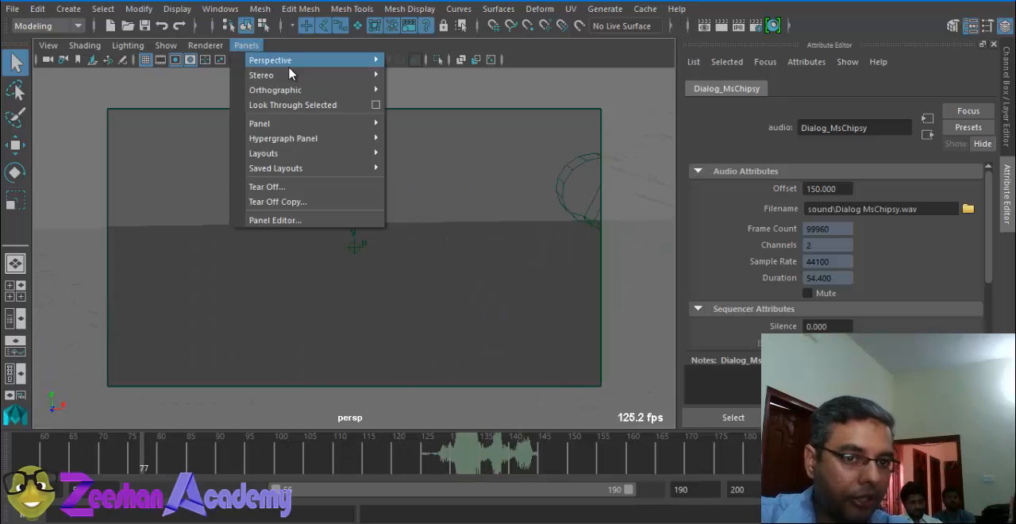
pyautogui.moveTo(302, 61)
pyautogui.click(442, 76)
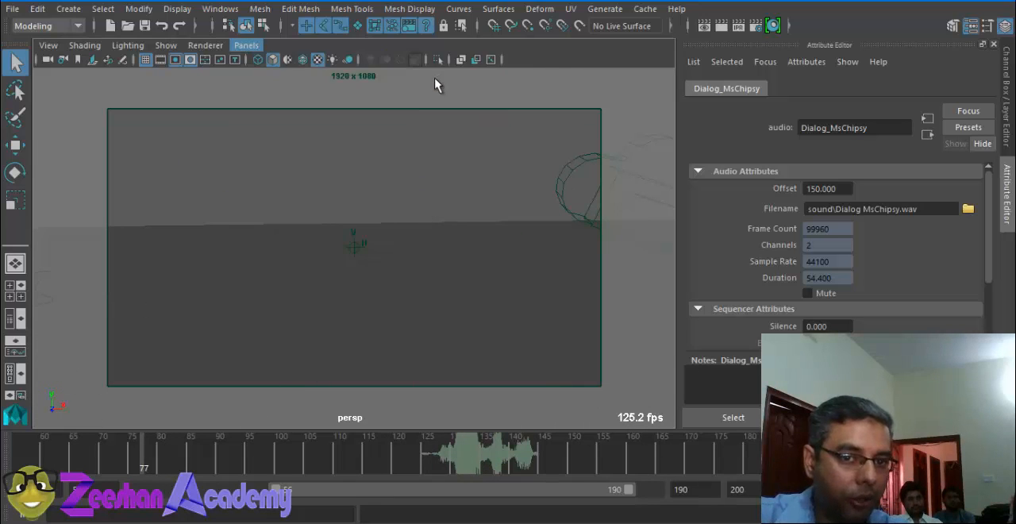
pyautogui.moveTo(156, 462); pyautogui.dragTo(8, 459)
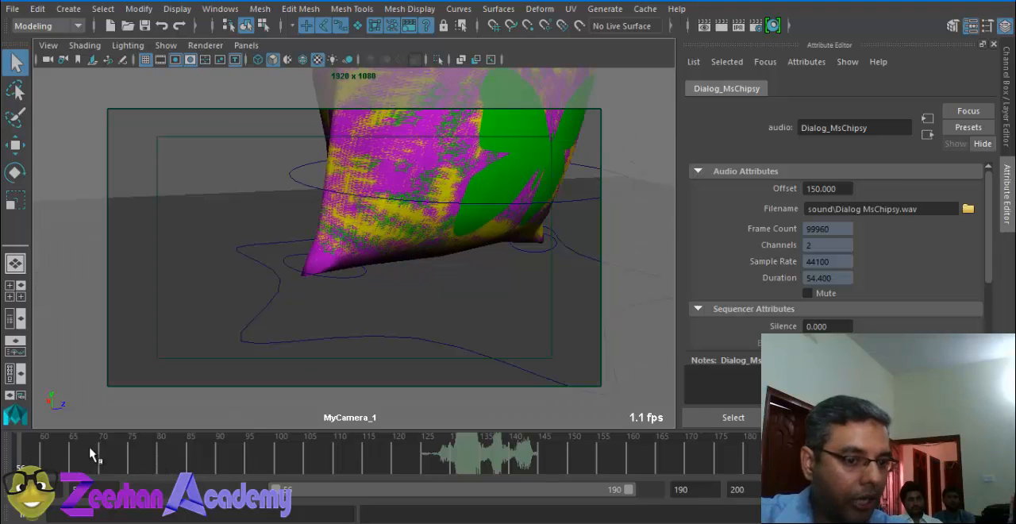
pyautogui.moveTo(187, 461); pyautogui.dragTo(18, 465)
pyautogui.click(185, 467)
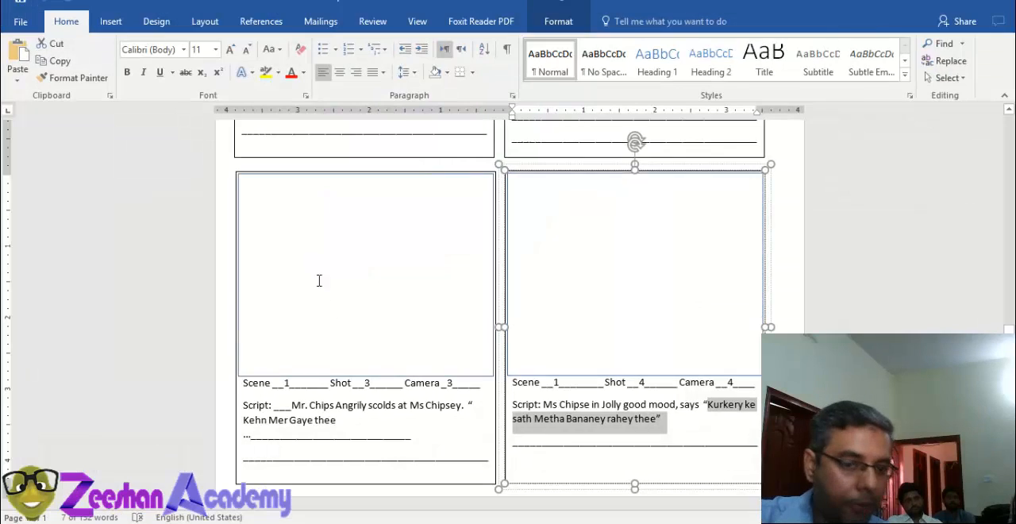
# Step: Switch to the Word storyboard and read the scripts for scene 1, shots 1 and 2
pyautogui.scroll(6, 318, 281)
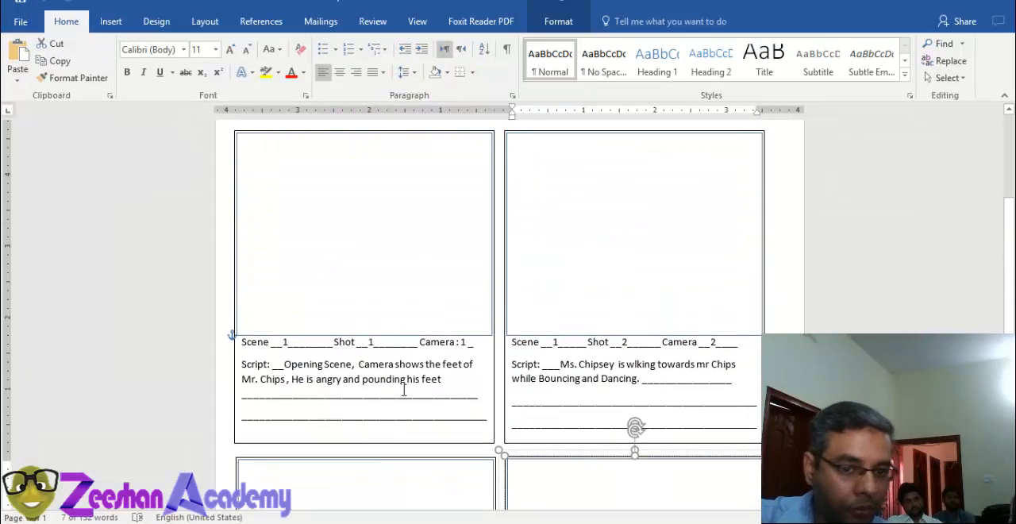
pyautogui.scroll(2, 403, 389)
pyautogui.scroll(-3, 293, 365)
pyautogui.click(296, 365)
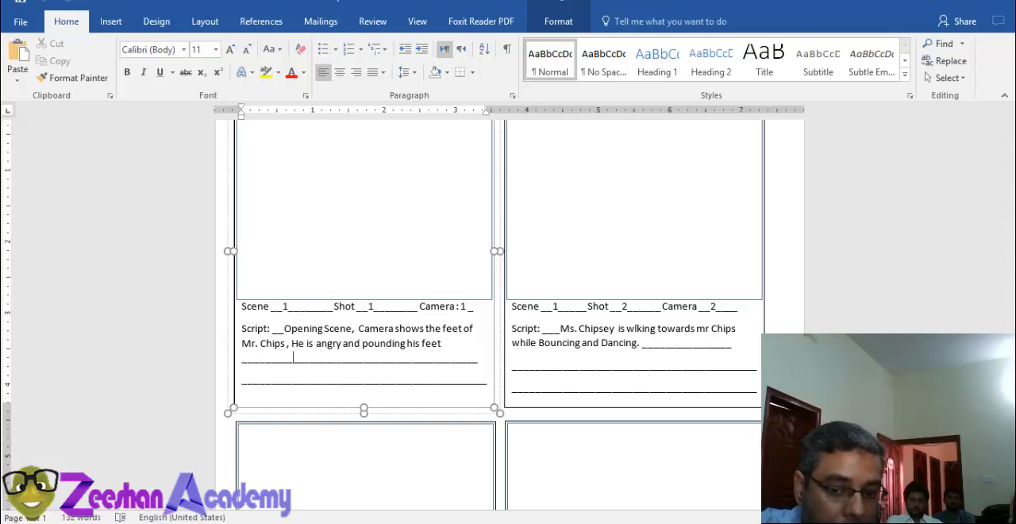
# Step: In File Explorer, go to the datasheet folder in Z-Academy's Magic Studioz folder and open the MAGIC Studios DopeSheet PDF
pyautogui.click(583, 522)
pyautogui.doubleClick(234, 327)
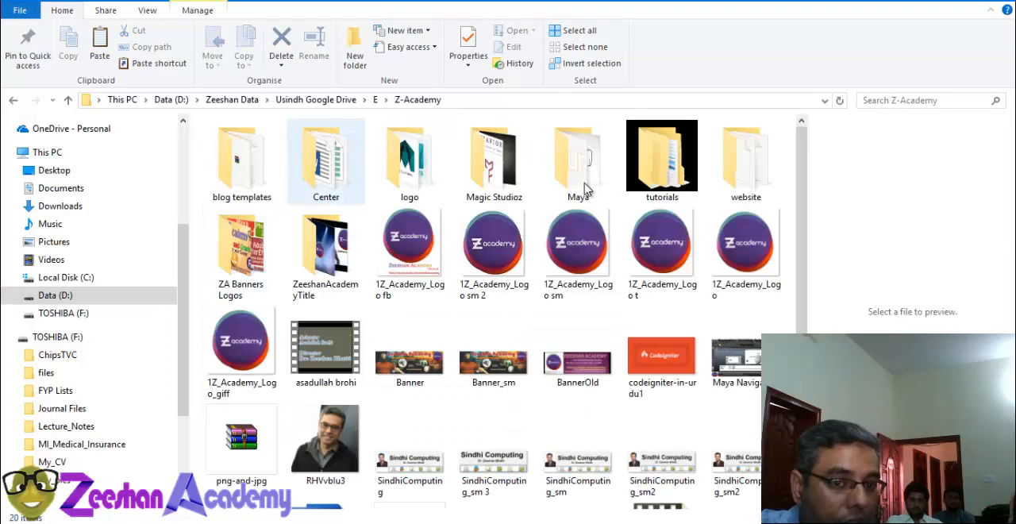
pyautogui.doubleClick(516, 183)
pyautogui.doubleClick(235, 156)
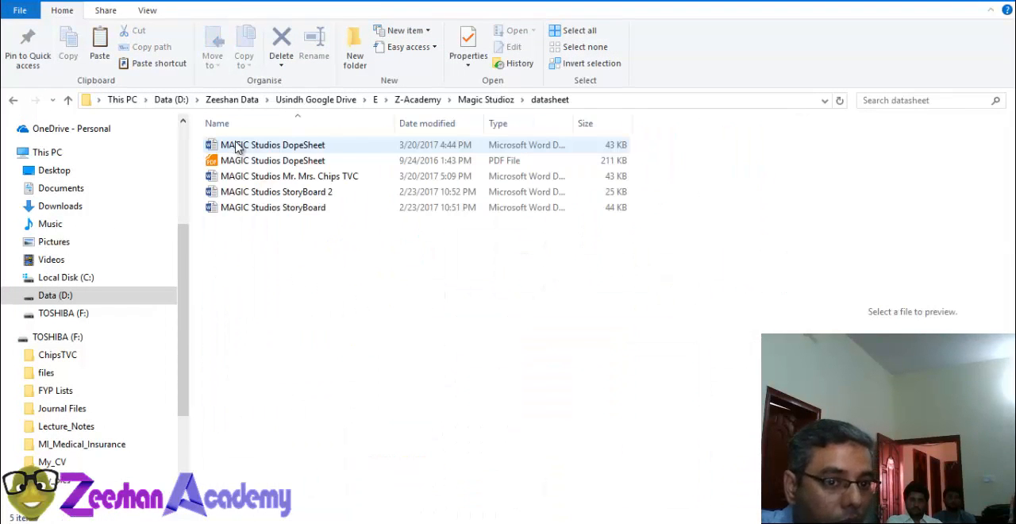
pyautogui.click(242, 161)
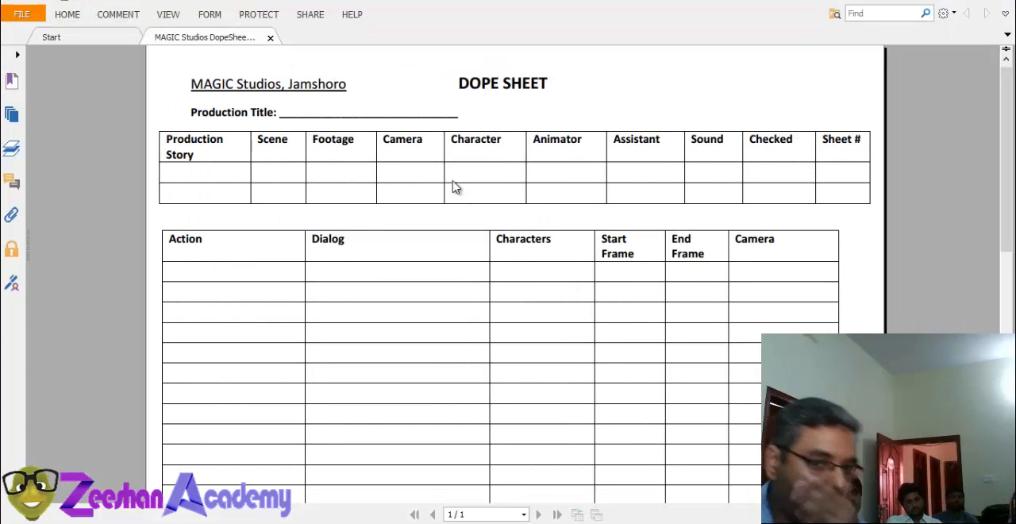
# Step: Examine the Dialog, Characters and Start Frame columns in the dope sheet's lower table
pyautogui.scroll(-2, 278, 262)
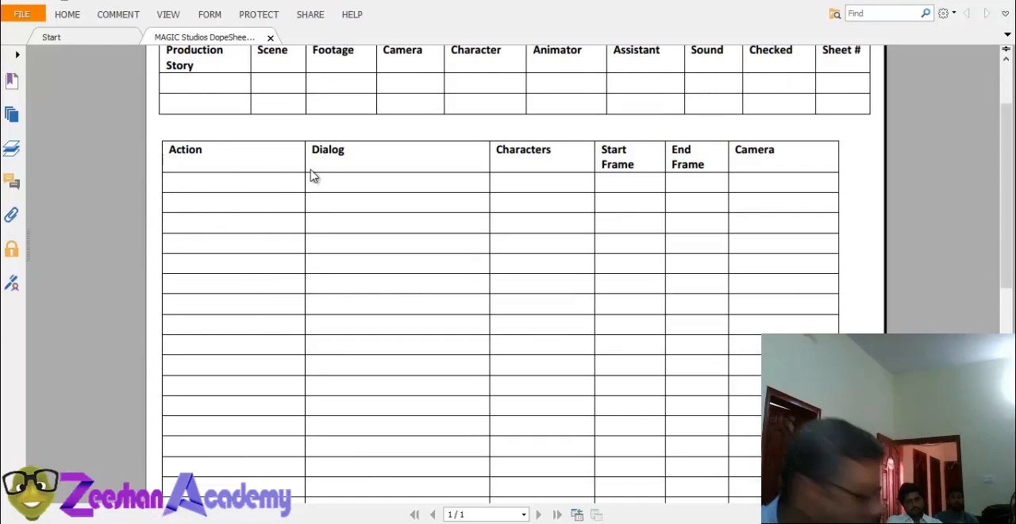
pyautogui.moveTo(322, 150); pyautogui.dragTo(390, 156)
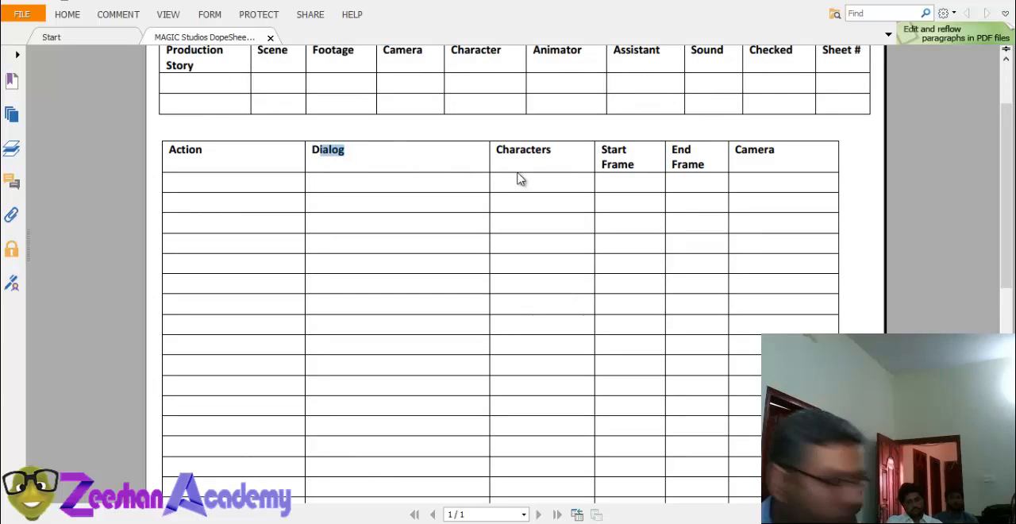
pyautogui.moveTo(555, 151); pyautogui.dragTo(495, 157)
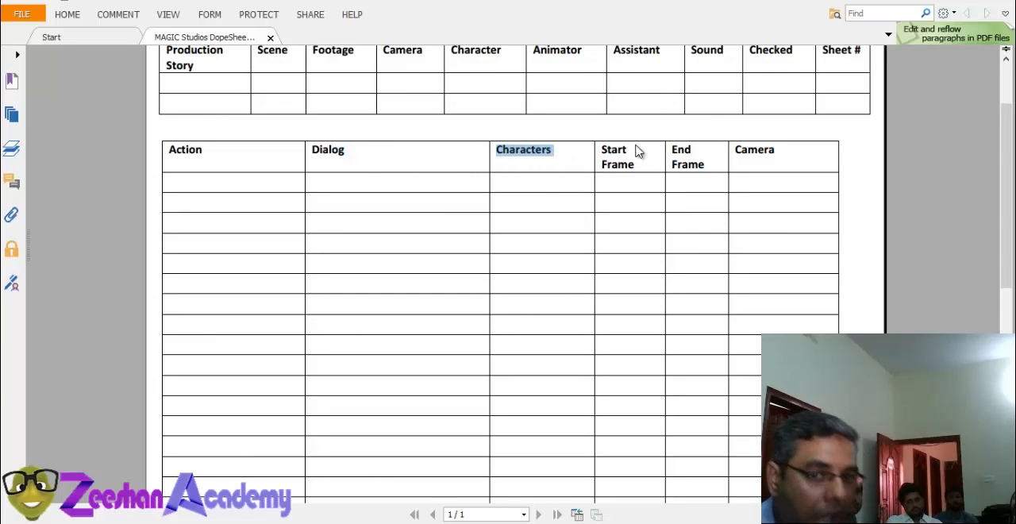
pyautogui.click(627, 184)
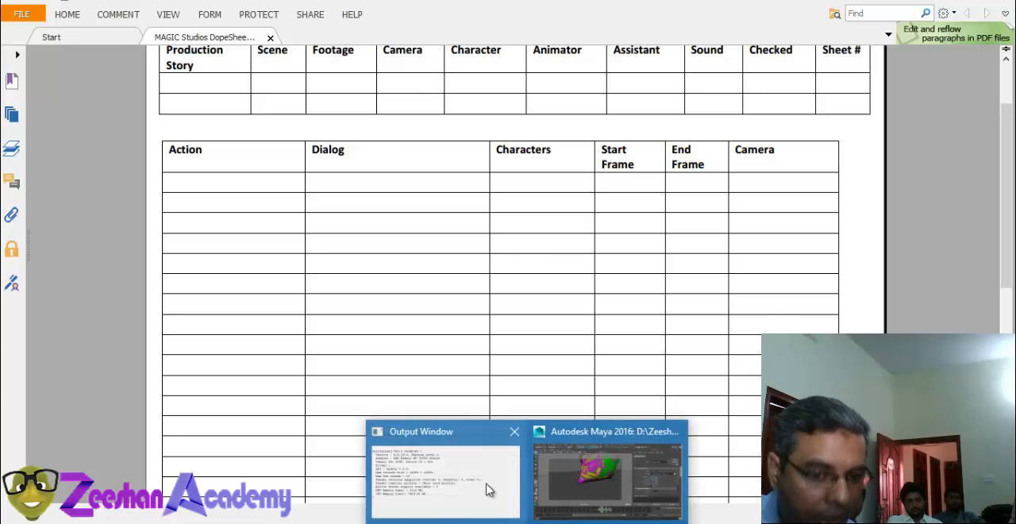
# Step: Switch to Maya, shift the playback range to frames 1 to 135, and scrub the MyCamera_1 shot to frame 99
pyautogui.click(600, 457)
pyautogui.moveTo(21, 462); pyautogui.dragTo(120, 466)
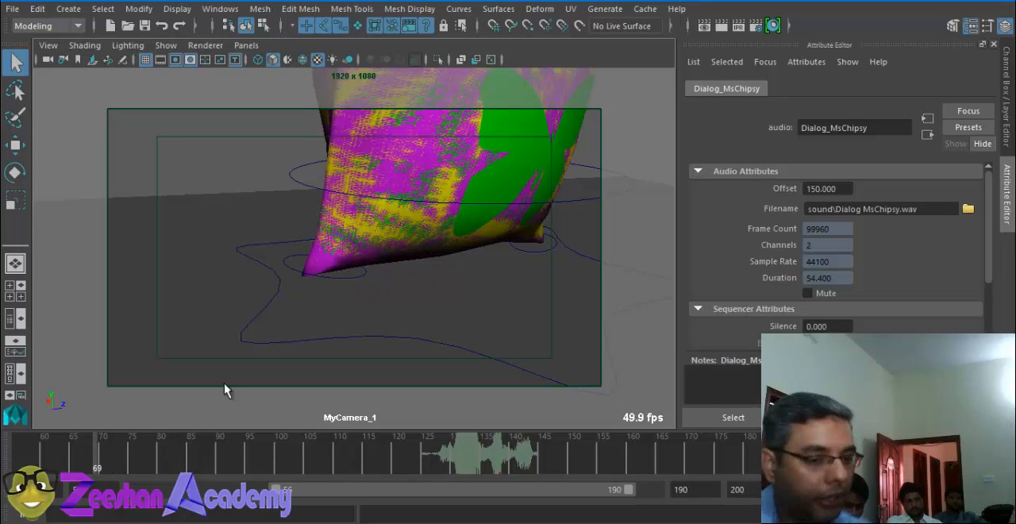
pyautogui.keyDown('alt'); pyautogui.moveTo(260, 373); pyautogui.dragTo(391, 347); pyautogui.keyUp('alt')
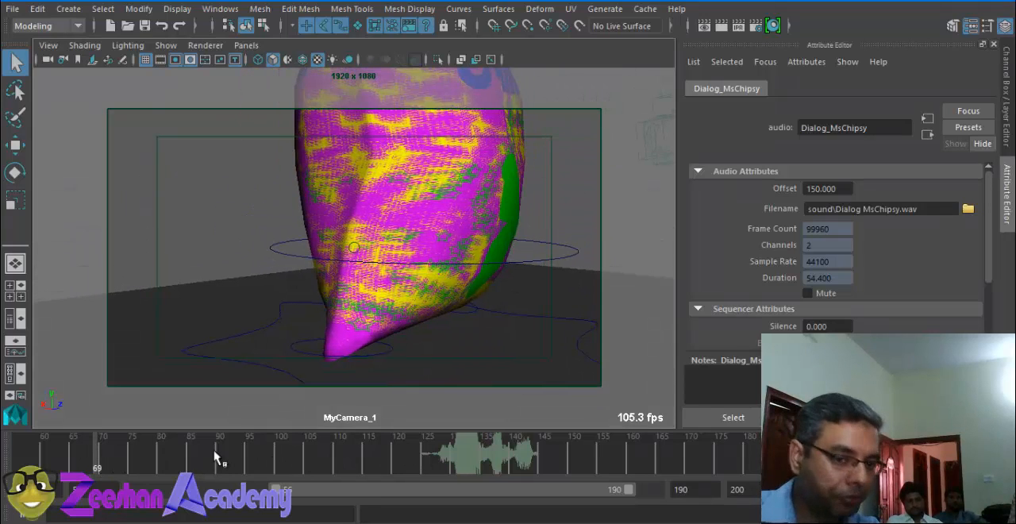
pyautogui.moveTo(285, 492); pyautogui.dragTo(256, 500)
pyautogui.moveTo(19, 464)
pyautogui.mouseDown()
pyautogui.moveTo(453, 465)
pyautogui.moveTo(100, 460)
pyautogui.mouseUp()
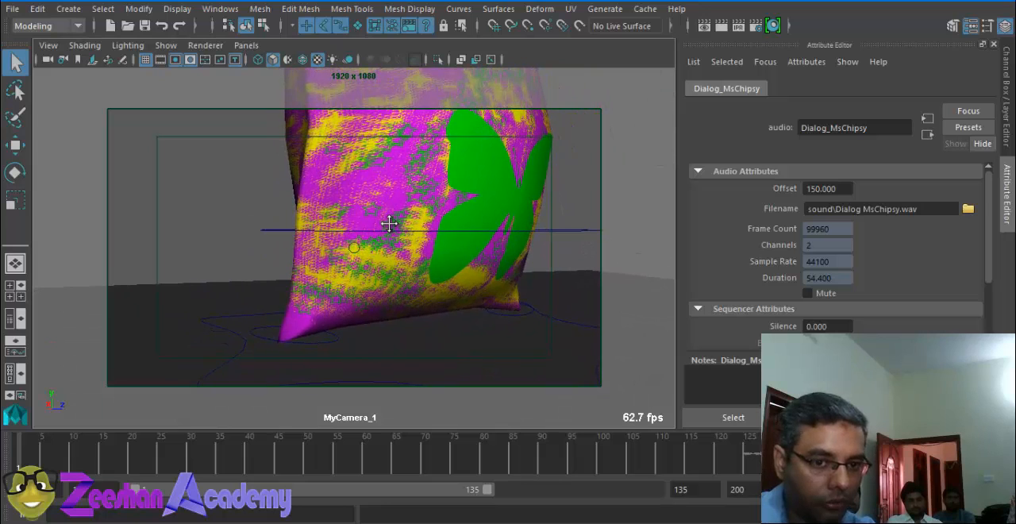
pyautogui.moveTo(204, 458)
pyautogui.mouseDown()
pyautogui.moveTo(182, 456)
pyautogui.moveTo(209, 479)
pyautogui.moveTo(595, 458)
pyautogui.mouseUp()
# Step: Look through MyCamera_2 and scrub its shot from the range start to frame 120
pyautogui.click(246, 45)
pyautogui.moveTo(301, 62)
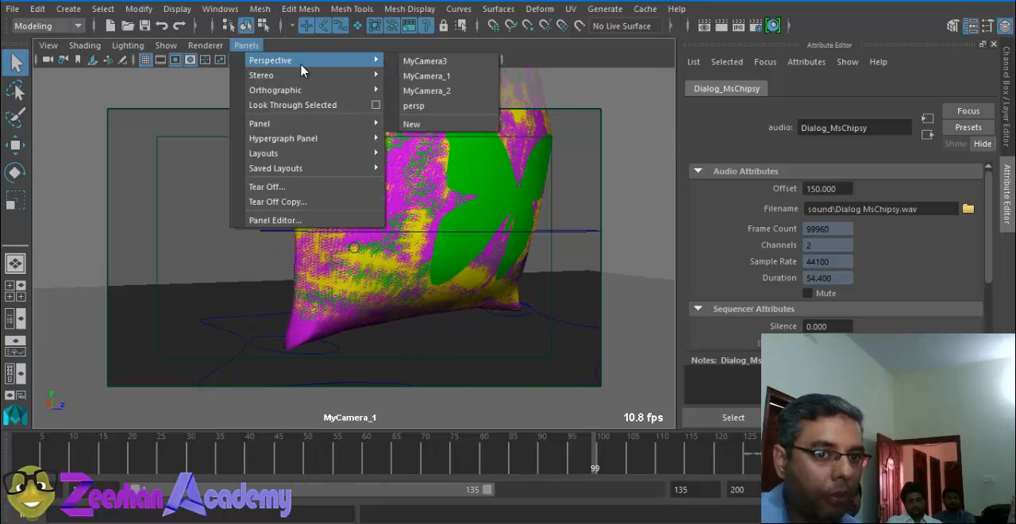
pyautogui.click(456, 91)
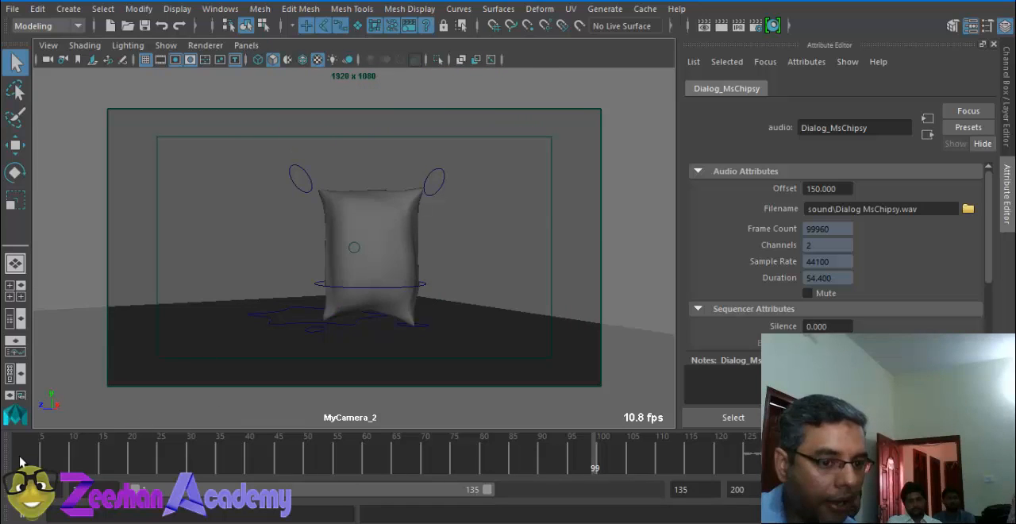
pyautogui.moveTo(24, 461)
pyautogui.mouseDown()
pyautogui.moveTo(517, 462)
pyautogui.moveTo(633, 446)
pyautogui.moveTo(741, 454)
pyautogui.moveTo(714, 459)
pyautogui.mouseUp()
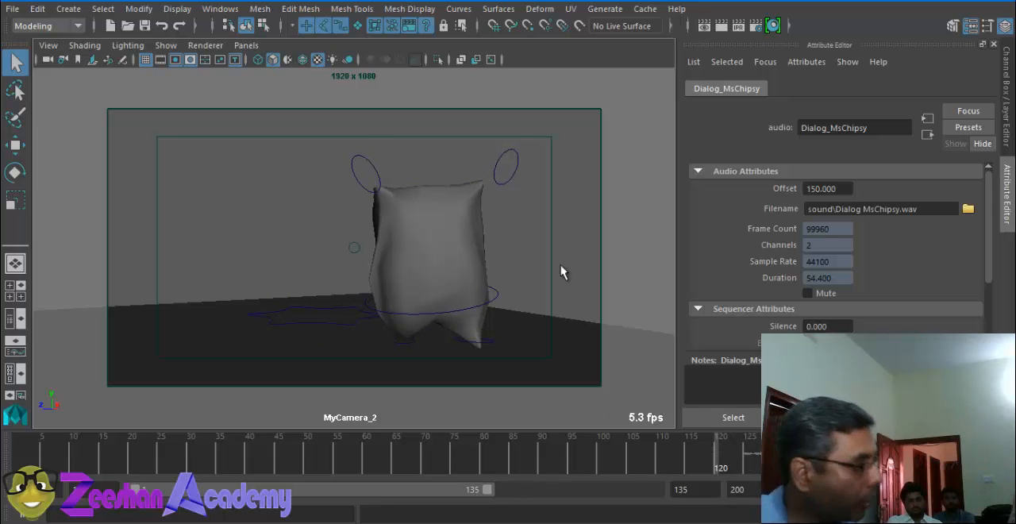
# Step: Switch to the datasheet folder in File Explorer and open the MAGIC Studios DopeSheet Word document
pyautogui.hotkey('alt', 'Tab')
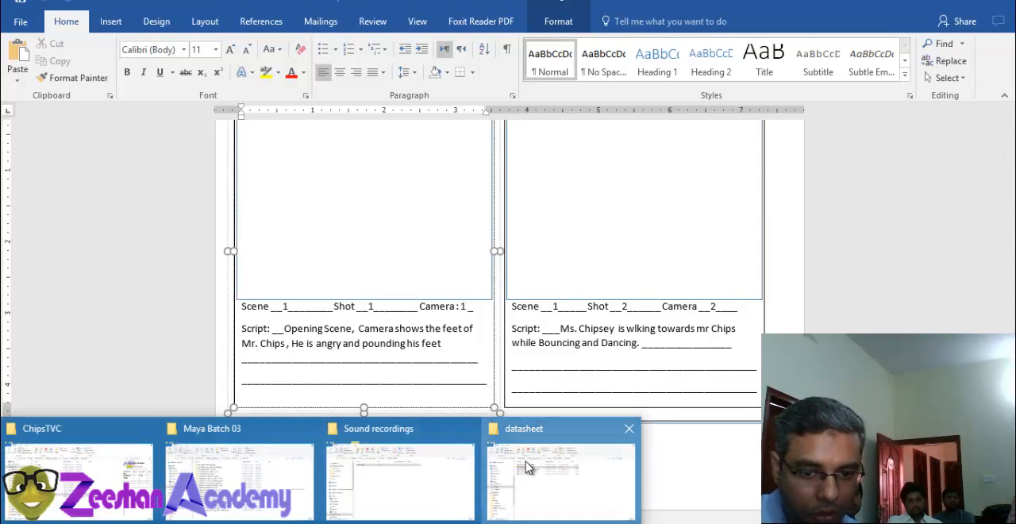
pyautogui.click(524, 465)
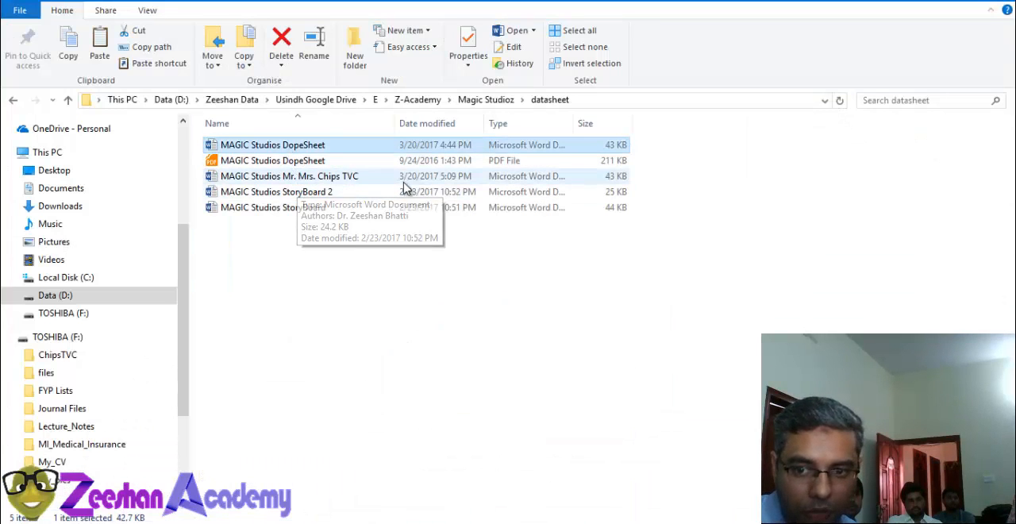
pyautogui.click(310, 178)
pyautogui.doubleClick(320, 149)
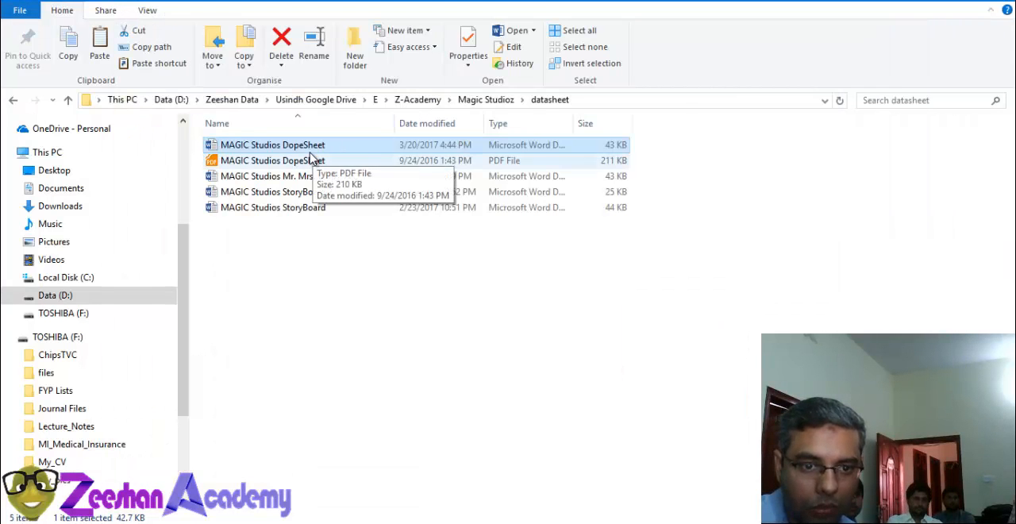
pyautogui.doubleClick(312, 151)
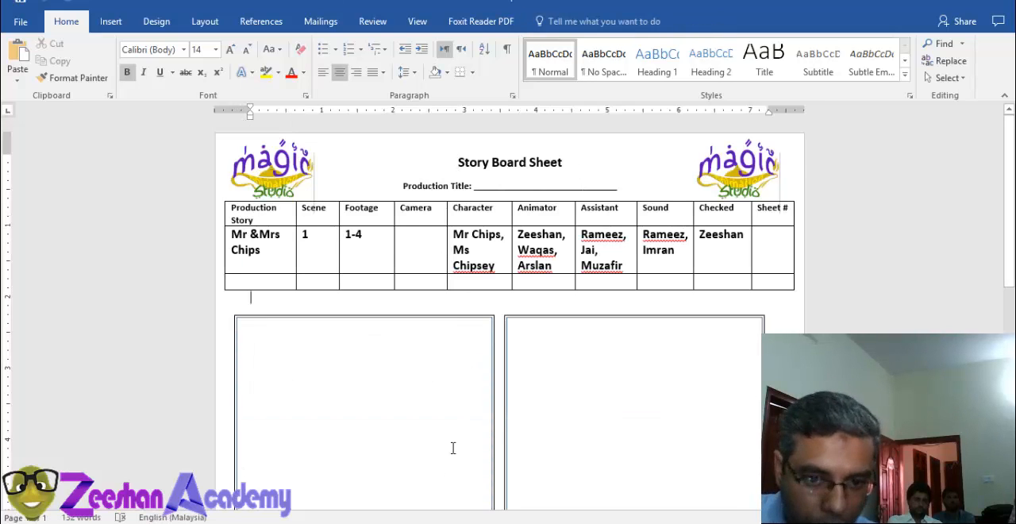
# Step: Delete the storyboard panels below the production details table
pyautogui.scroll(-5, 452, 446)
pyautogui.scroll(3, 419, 255)
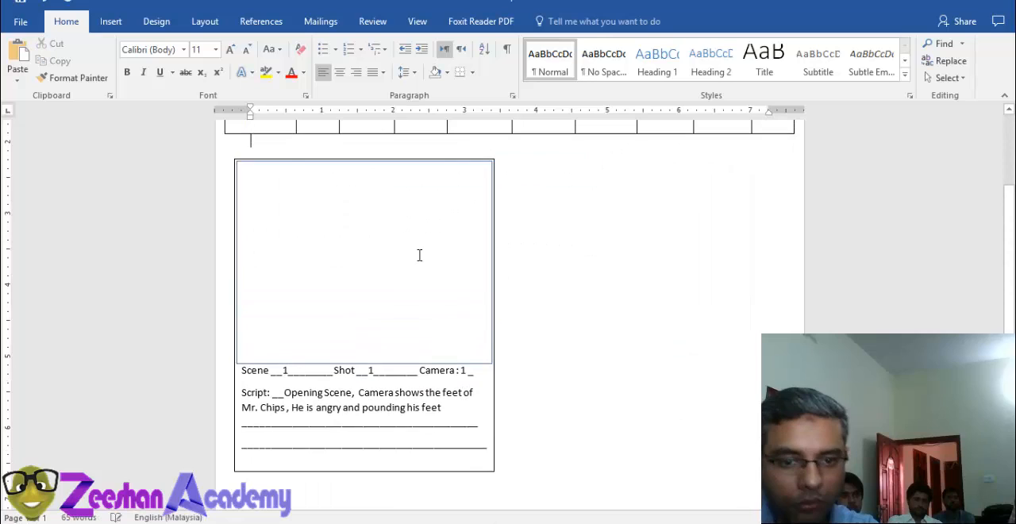
pyautogui.click(276, 158)
pyautogui.press('Delete')
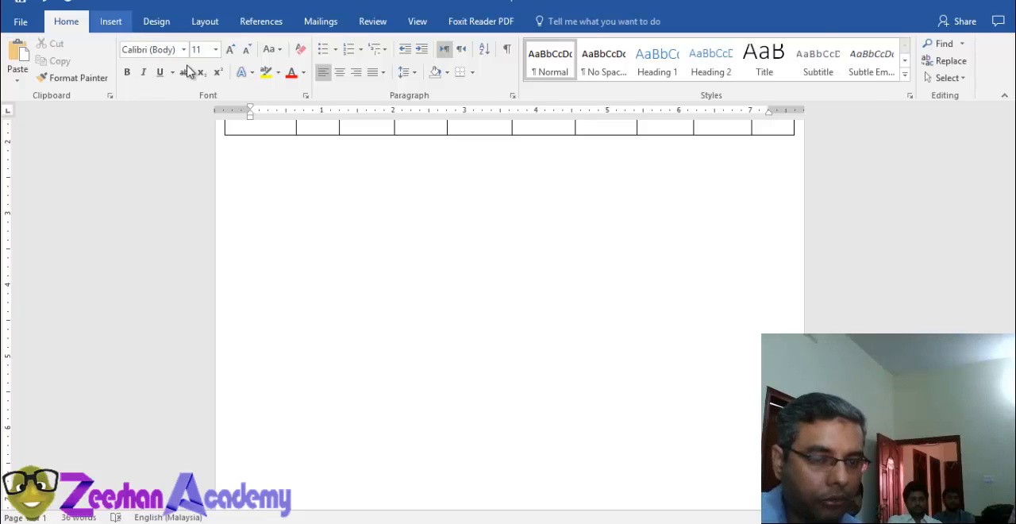
# Step: Insert a table with seven columns and four rows below the production details table
pyautogui.scroll(-1, 192, 72)
pyautogui.click(97, 80)
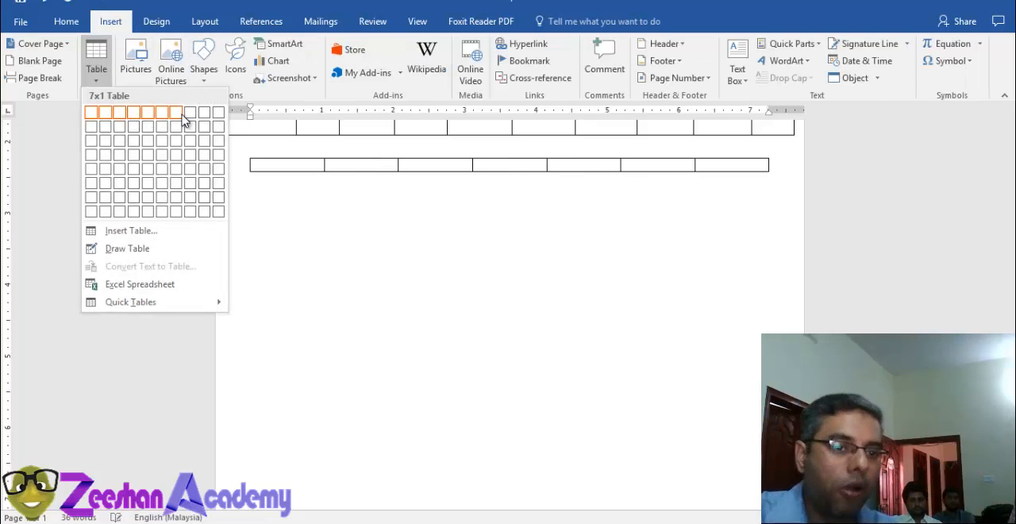
pyautogui.click(176, 156)
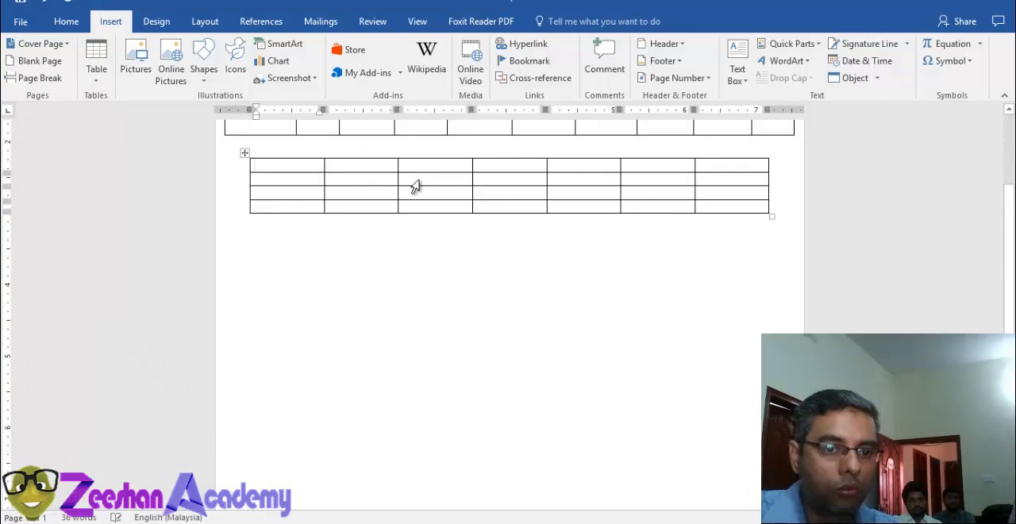
# Step: Enter the headers Scene, Shot, Dialog and Character in the first four columns of the new table
pyautogui.write('Sce')
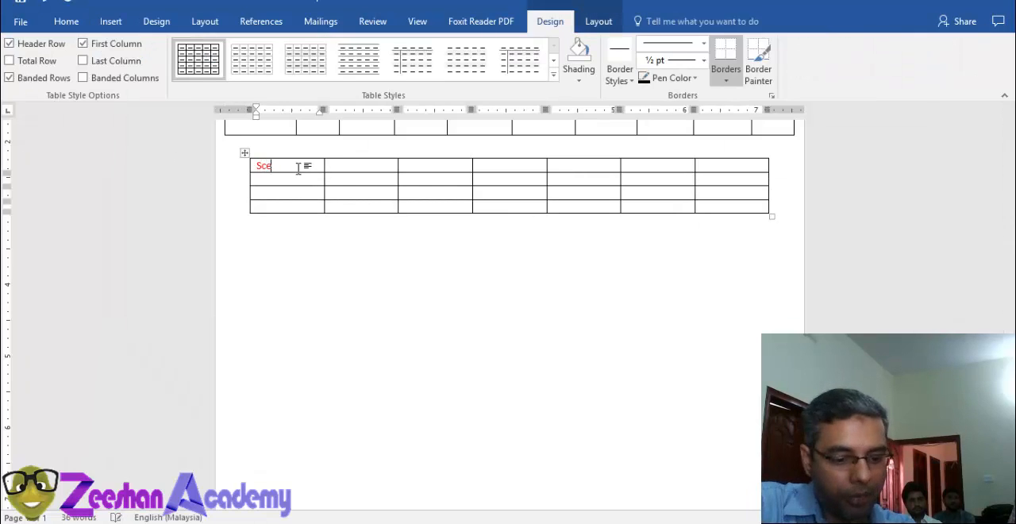
pyautogui.write('ne')
pyautogui.press('Tab')
pyautogui.write('S')
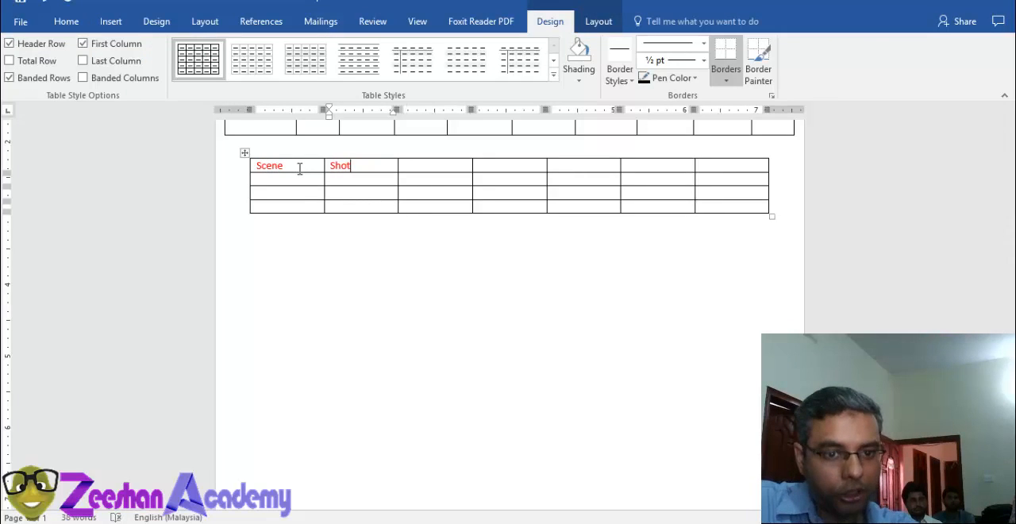
pyautogui.press('Tab')
pyautogui.write('D')
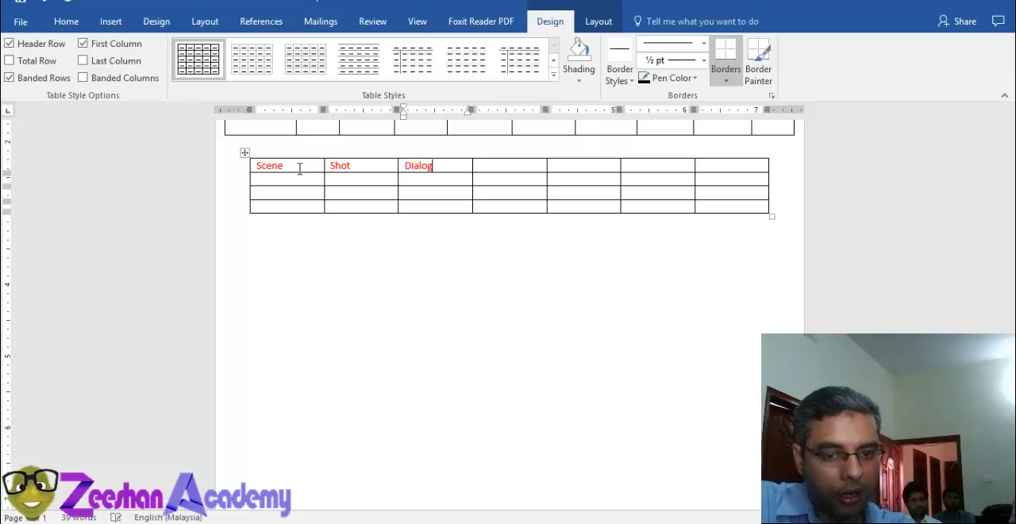
pyautogui.write('ialog')
pyautogui.press('Tab')
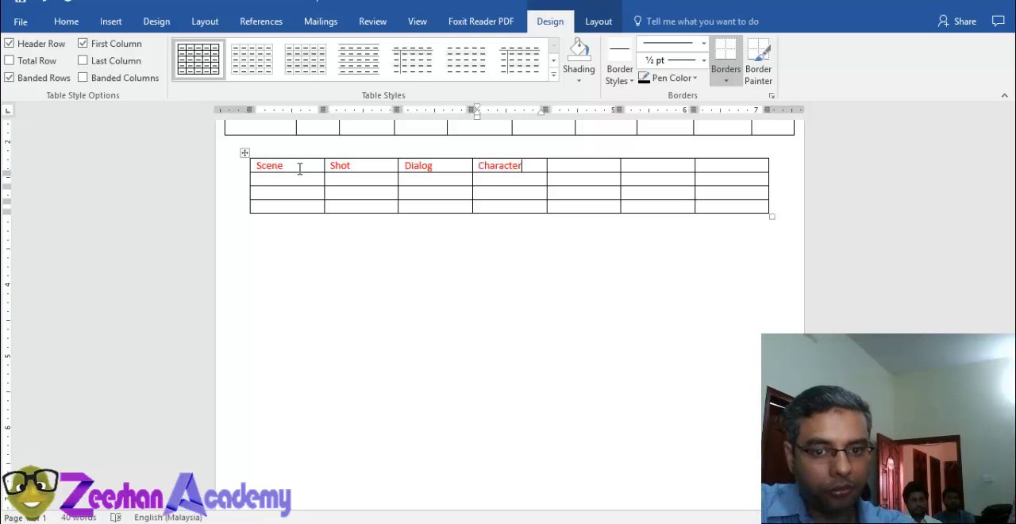
# Step: Enter the headers Start Frame, End Frame and Camera in the last three columns of the new table
pyautogui.press('Tab')
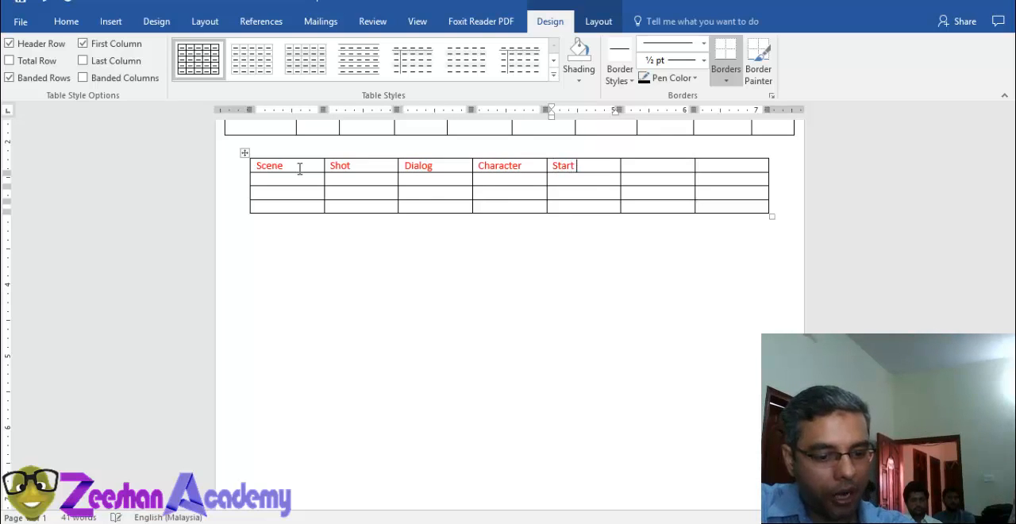
pyautogui.write('Start Frame')
pyautogui.press('Tab')
pyautogui.write('End')
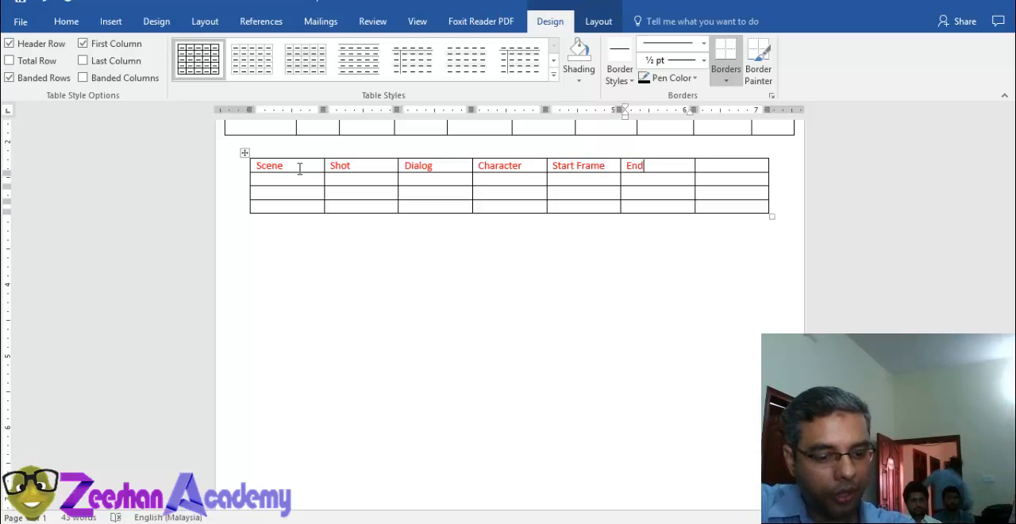
pyautogui.write(' Frame')
pyautogui.press('Tab')
pyautogui.write('Cam')
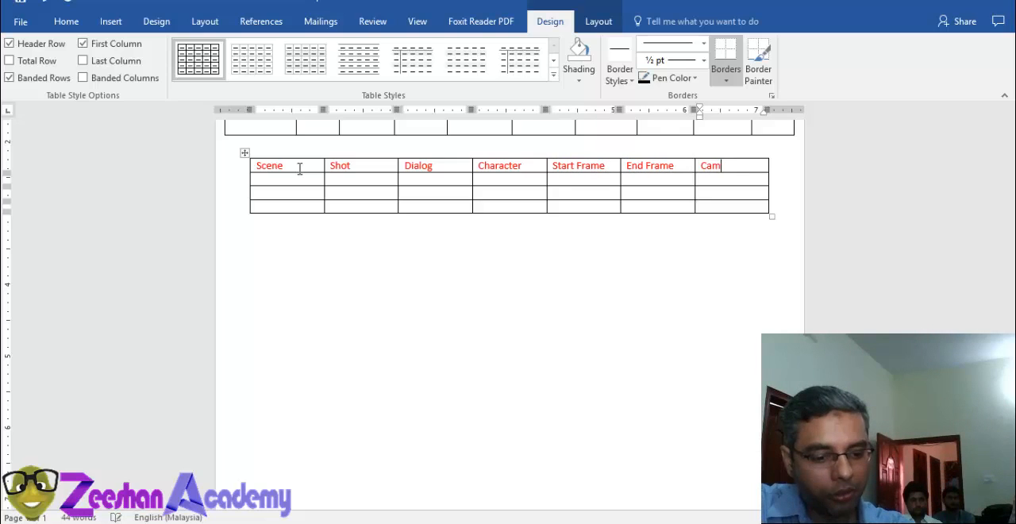
pyautogui.click(280, 180)
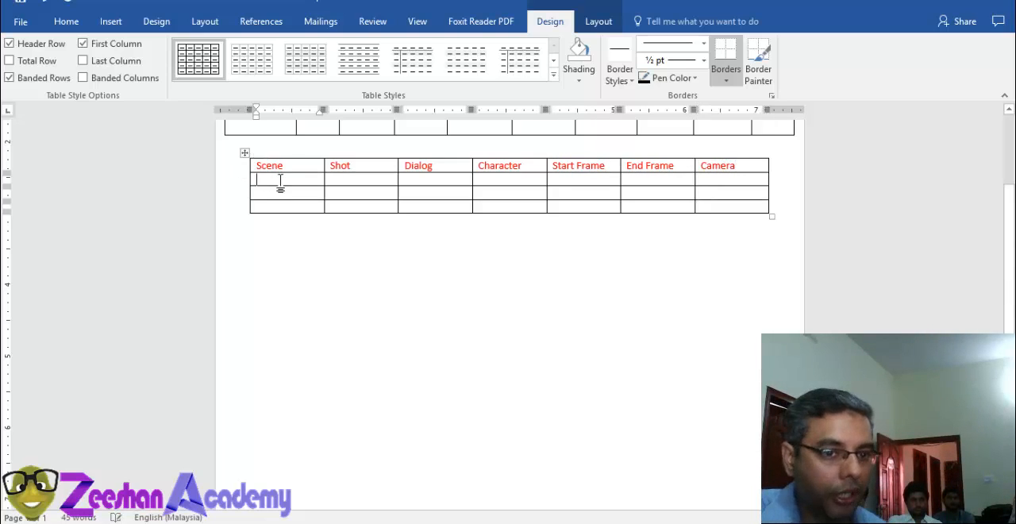
# Step: Fill the first data row with scene 1, shot 1 and the dialog "Mr Chips angry"
pyautogui.write('1')
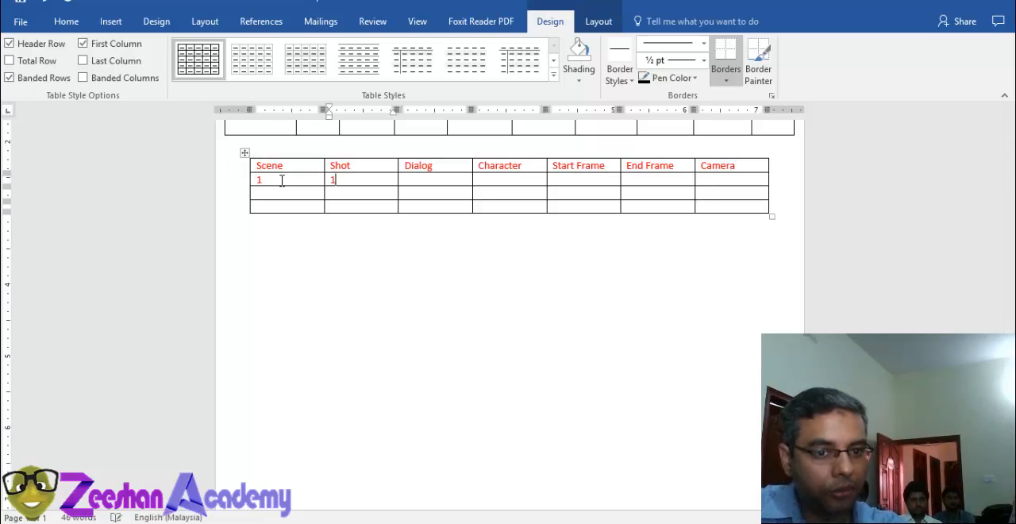
pyautogui.press('Tab')
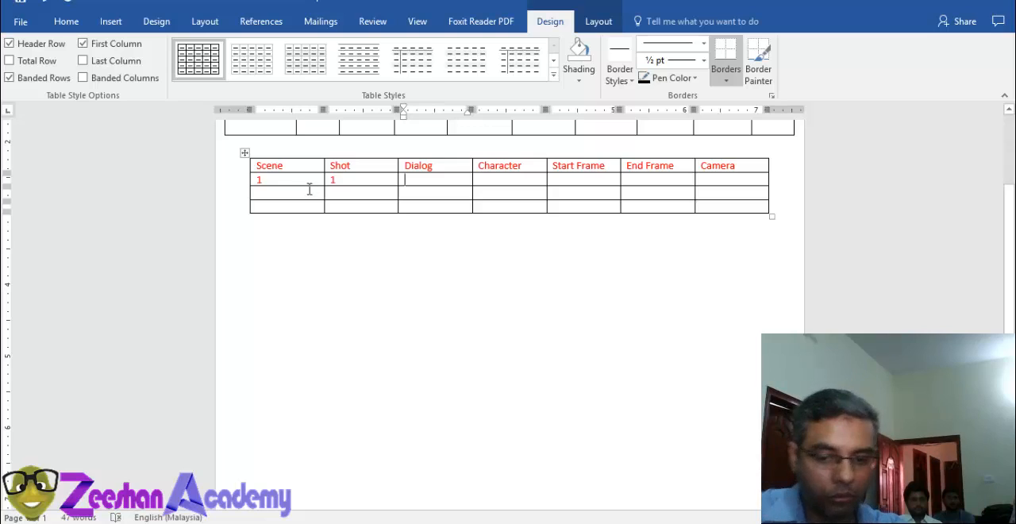
pyautogui.write('Mr C')
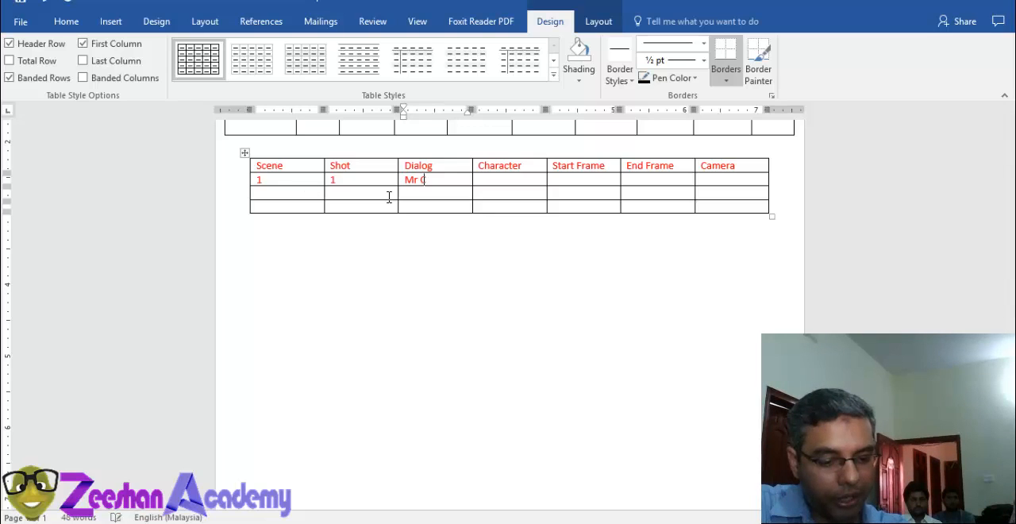
pyautogui.write('hips ang')
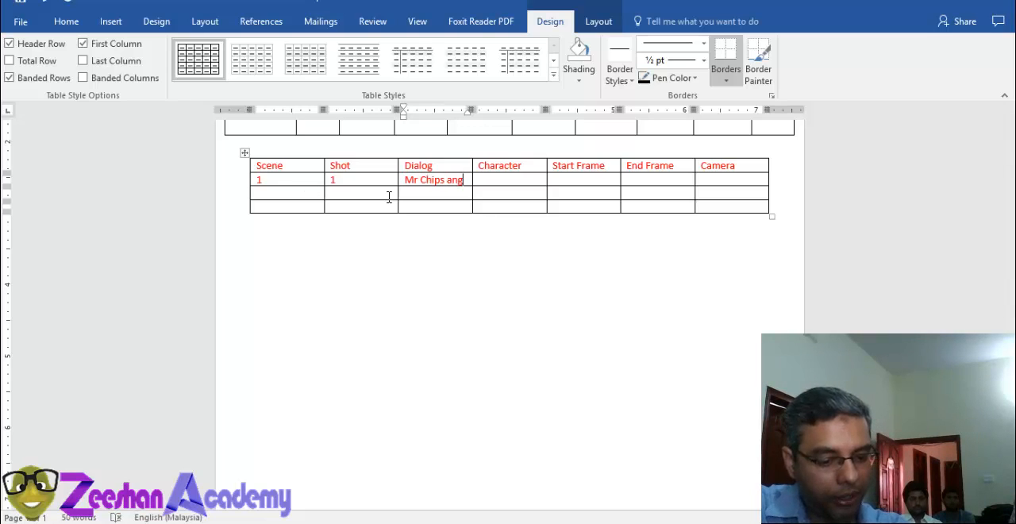
pyautogui.write('ry')
# Step: Complete the shot 1 row with character Mr Chips, start frame 1, end frame 75 and camera MyCamera_1
pyautogui.press('Tab')
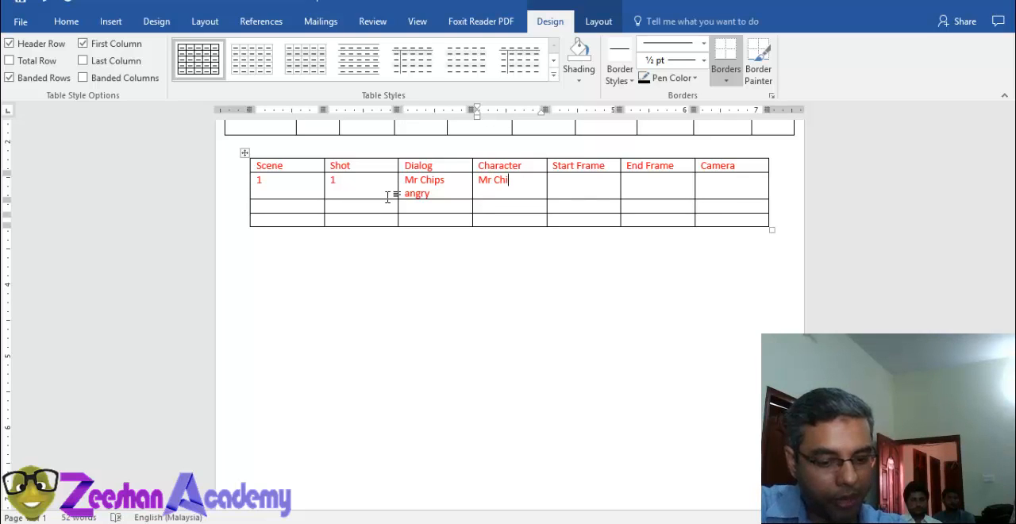
pyautogui.press('Tab')
pyautogui.press('Tab')
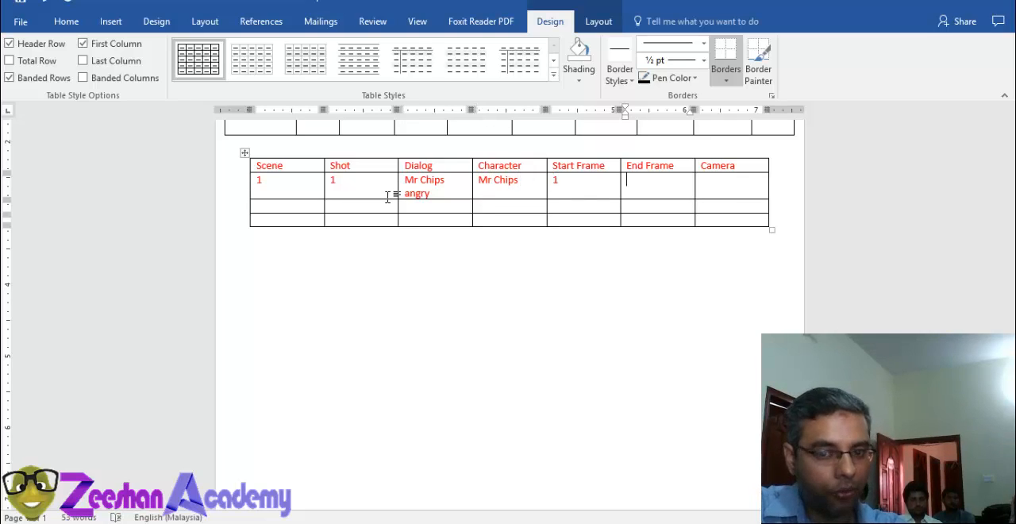
pyautogui.write('75')
pyautogui.press('Tab')
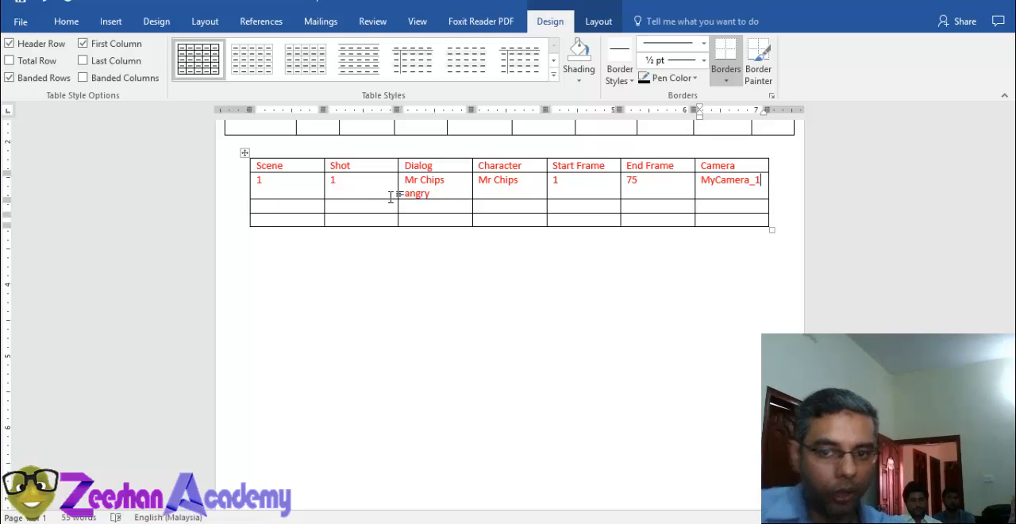
# Step: Change the font color of the shot 1 row to black
pyautogui.moveTo(281, 196); pyautogui.dragTo(754, 182)
pyautogui.click(67, 21)
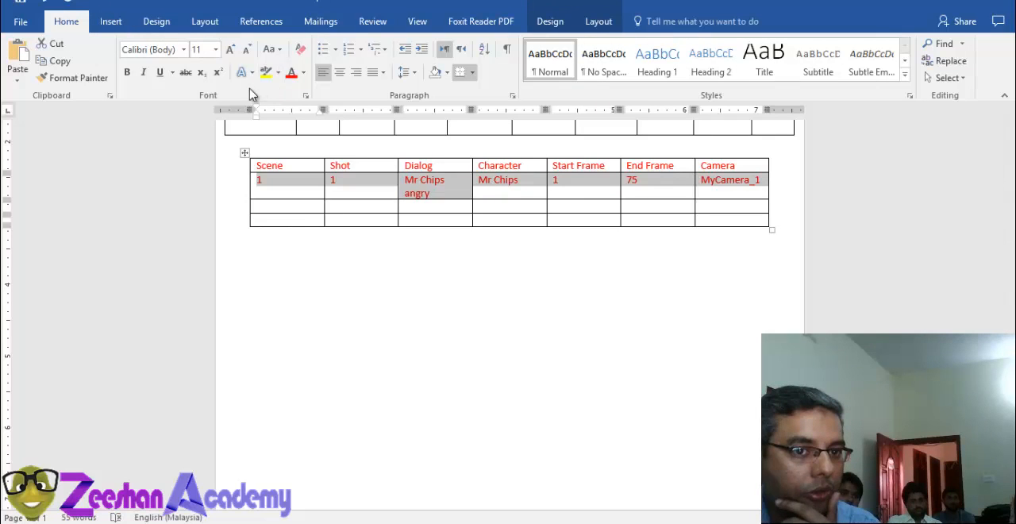
pyautogui.click(303, 73)
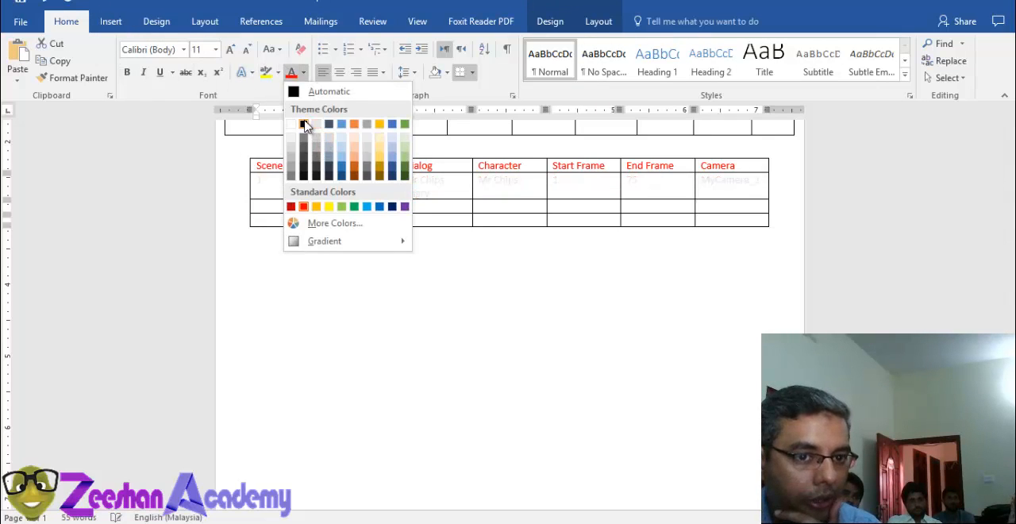
pyautogui.click(303, 124)
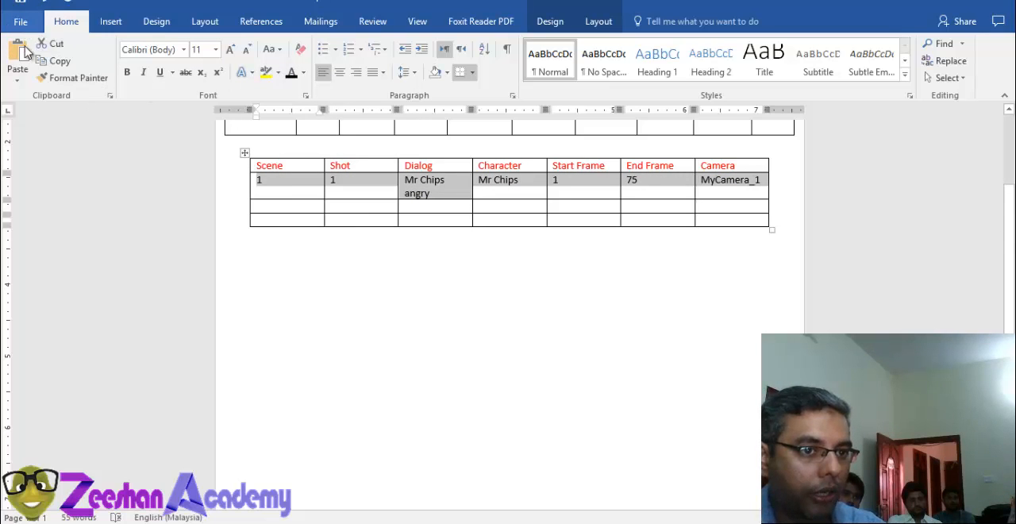
# Step: Save a copy of the document in the datasheet folder as "MAGIC Studios DopeSheet chip"
pyautogui.click(35, 24)
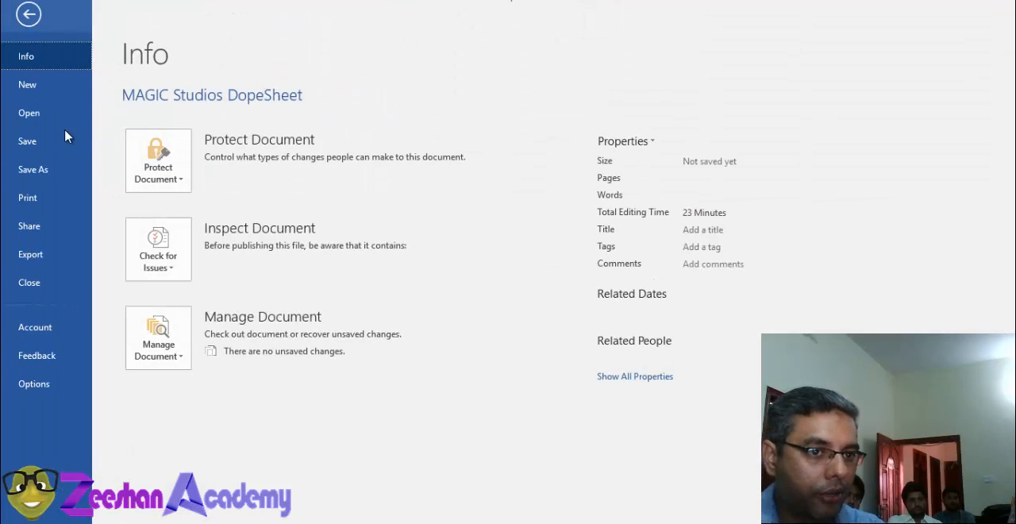
pyautogui.click(33, 169)
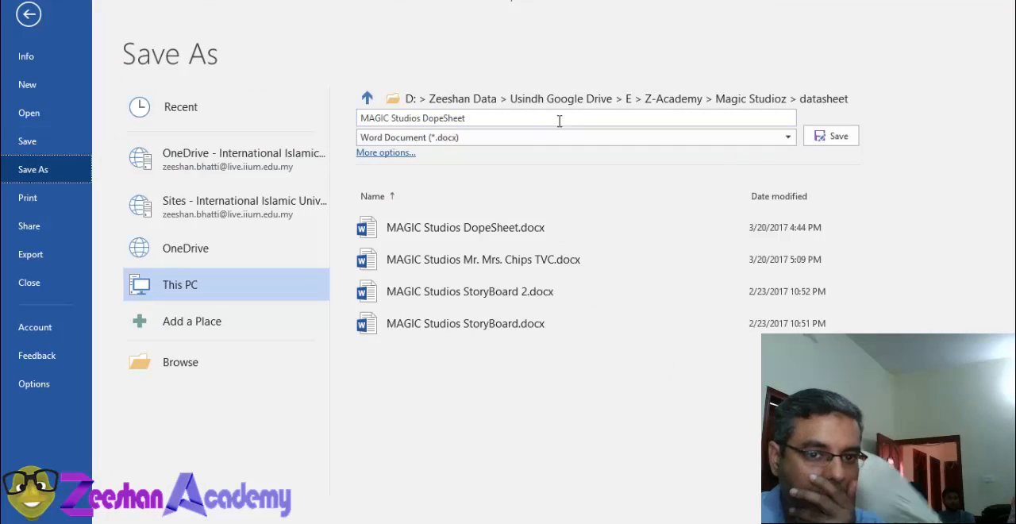
pyautogui.click(648, 120)
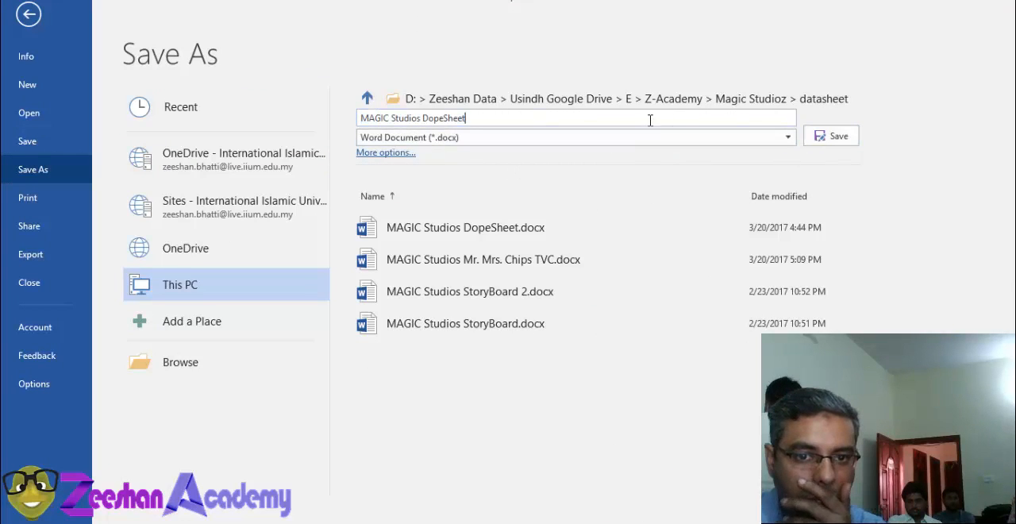
pyautogui.press('Return')
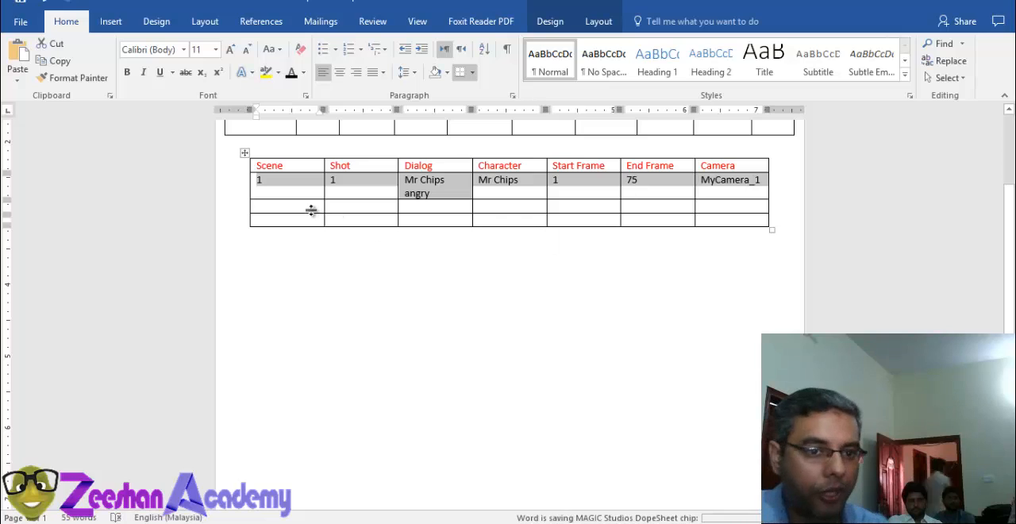
# Step: Fill the second data row with scene 1, shot 2 and the dialog "Ms Chipsey walking happily"
pyautogui.click(311, 206)
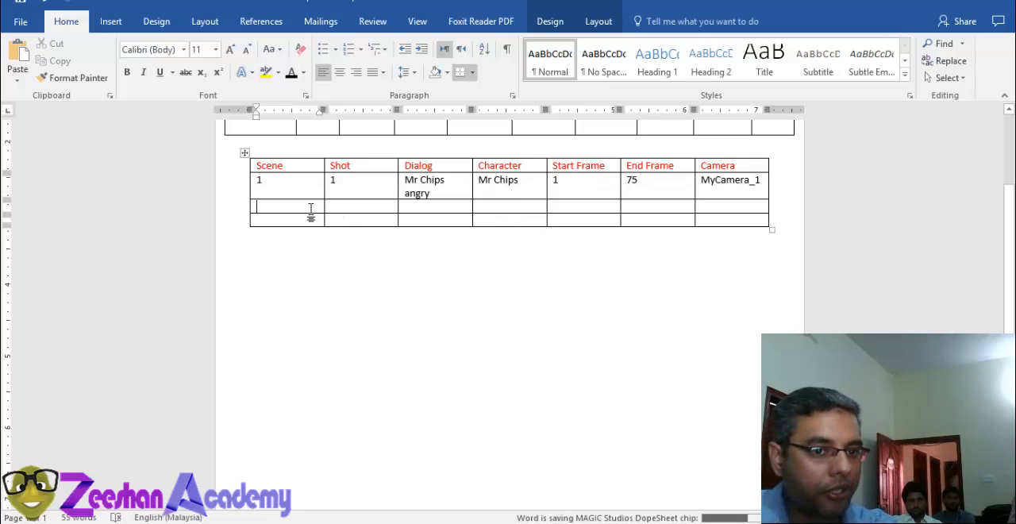
pyautogui.write('1')
pyautogui.press('Tab')
pyautogui.write('2')
pyautogui.click(462, 211)
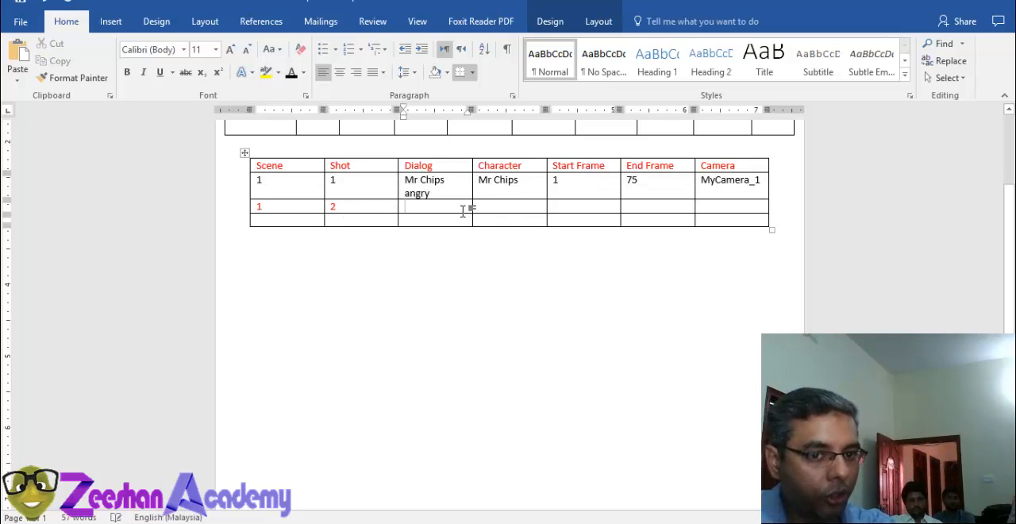
pyautogui.write('Ms Chipsey')
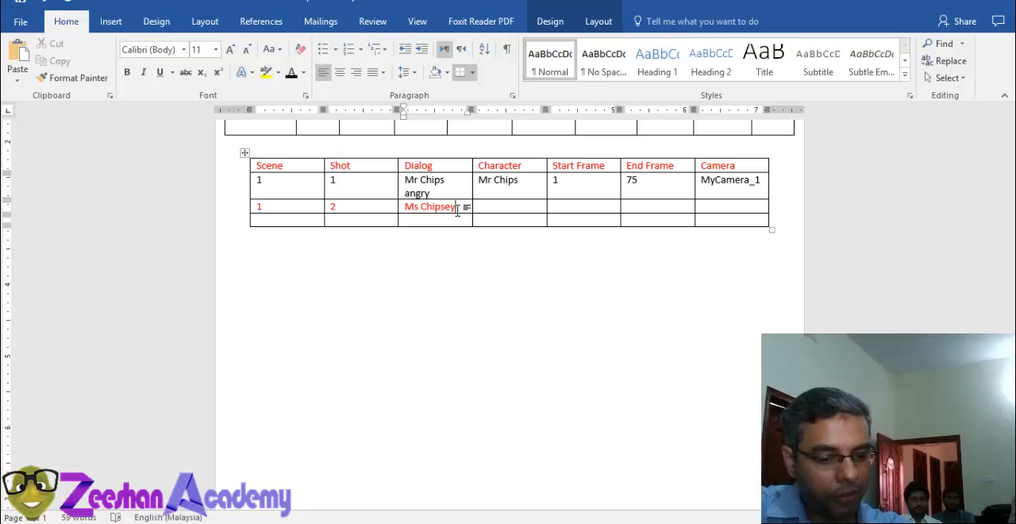
pyautogui.press('Tab')
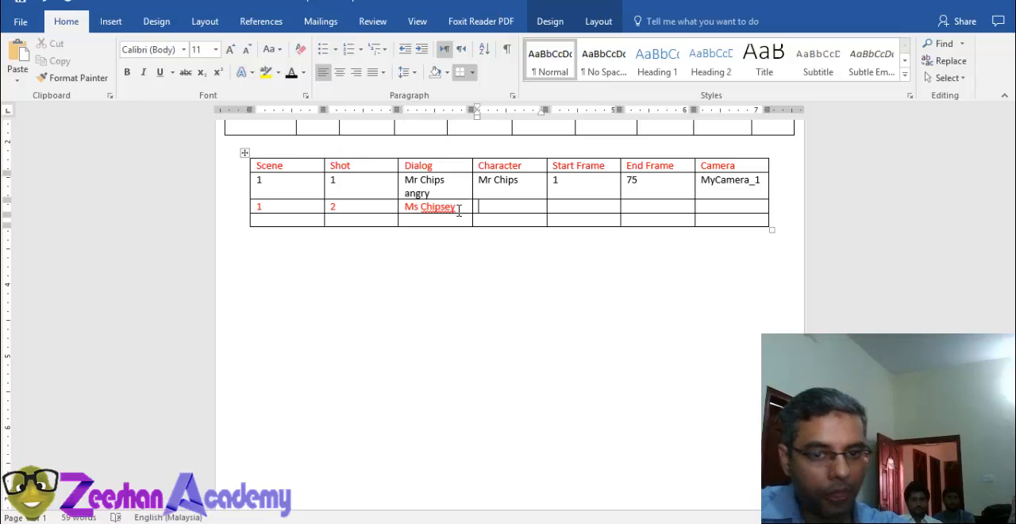
pyautogui.click(458, 210)
pyautogui.write('walking')
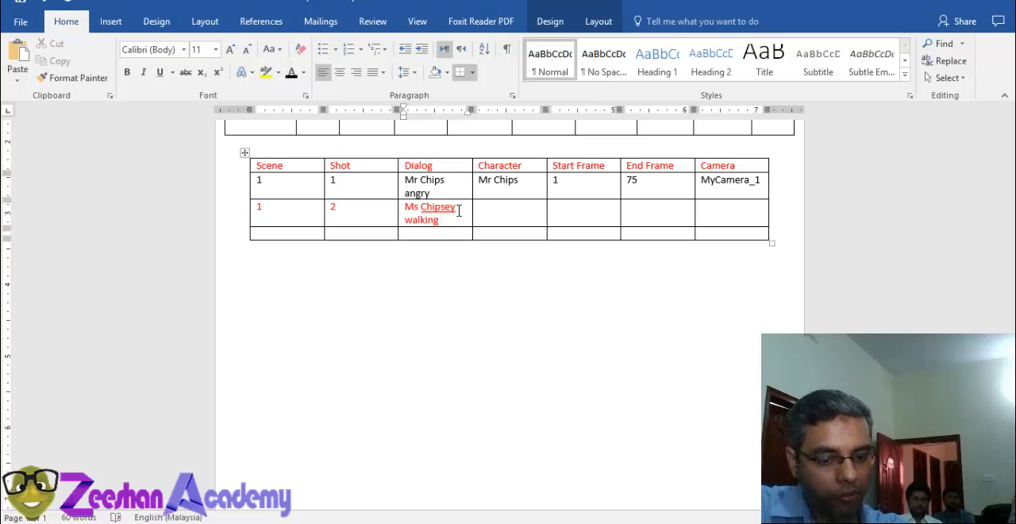
pyautogui.write(' happily')
# Step: Complete the shot 2 row with character "Ms Chipse", start frame 75, end frame 120 and the MyCamera camera name
pyautogui.press('Tab')
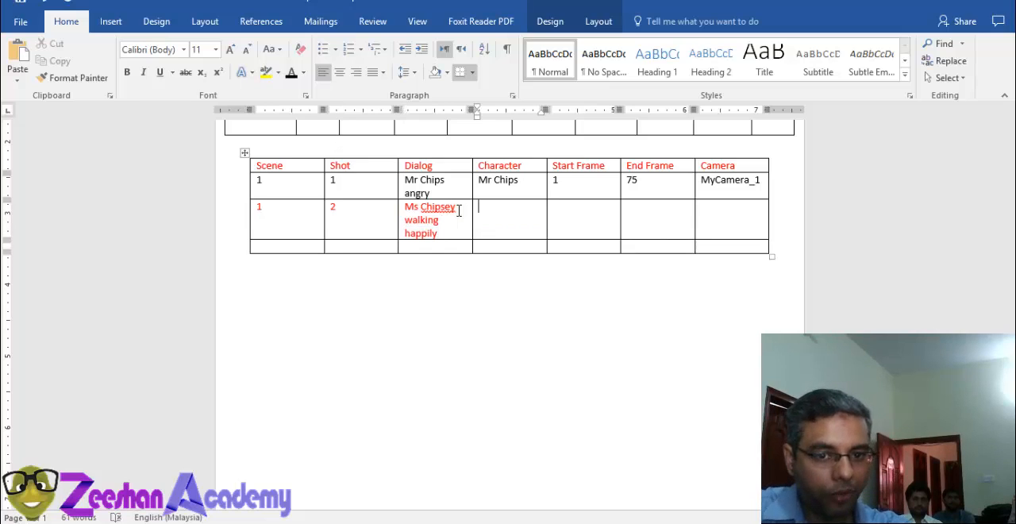
pyautogui.write('Ms Chips')
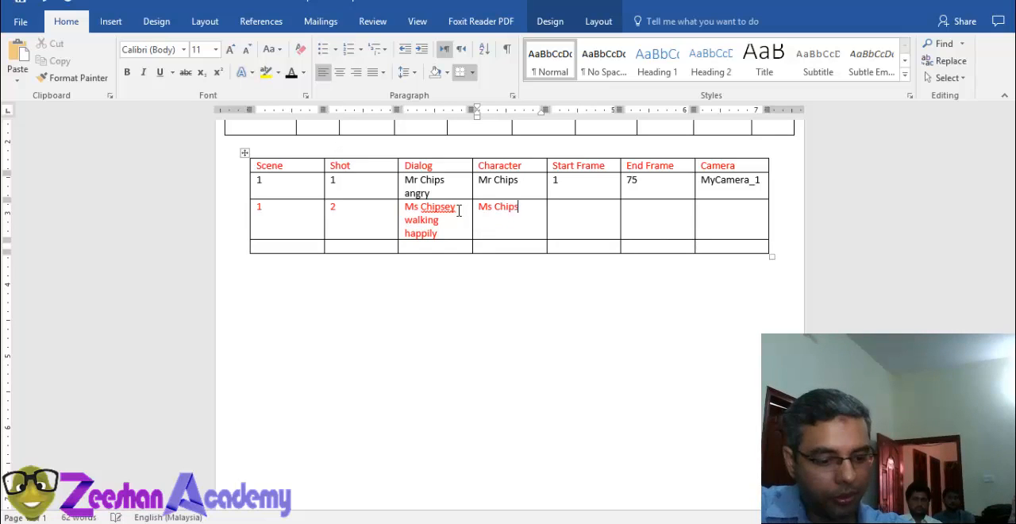
pyautogui.write('e')
pyautogui.press('Tab')
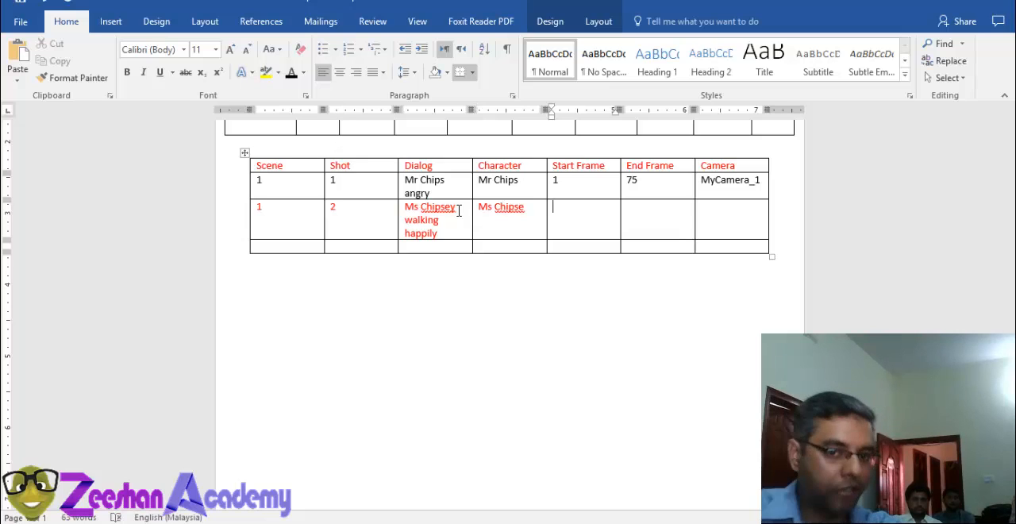
pyautogui.write('75')
pyautogui.press('Tab')
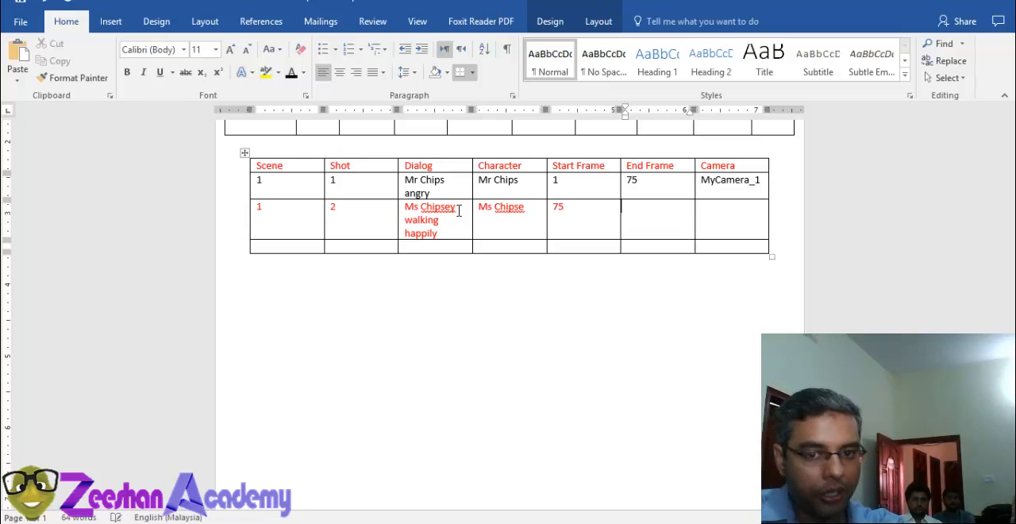
pyautogui.write('120')
pyautogui.press('Tab')
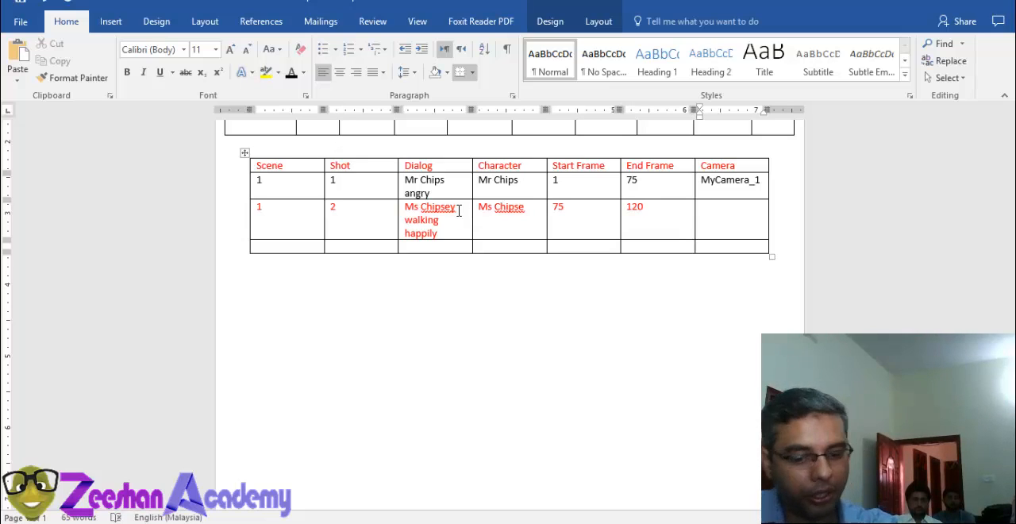
pyautogui.write('MyCamera')
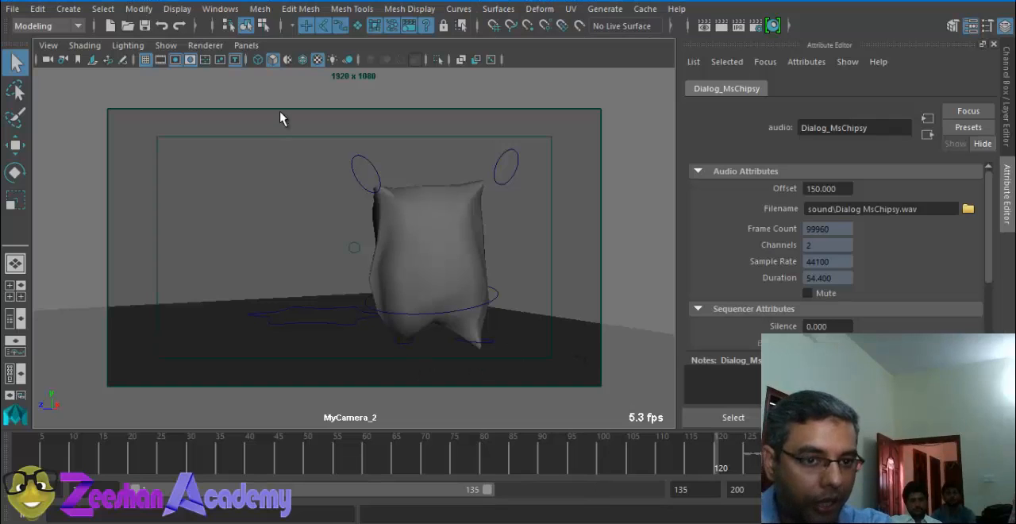
# Step: Switch to Maya, look through MyCamera3 and scrub the timeline past frame 120 to review the shot
pyautogui.click(251, 49)
pyautogui.moveTo(278, 64)
pyautogui.click(447, 62)
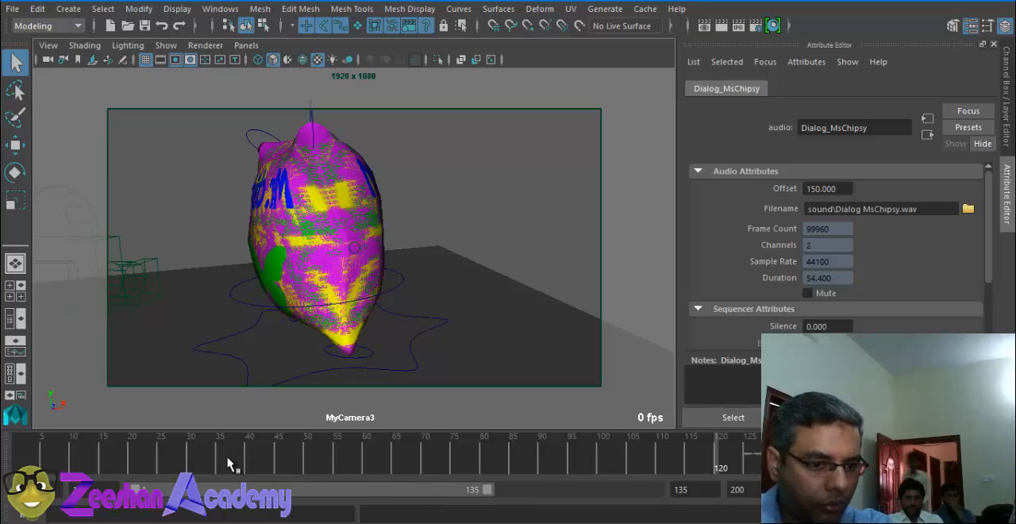
pyautogui.moveTo(214, 462)
pyautogui.mouseDown()
pyautogui.moveTo(98, 462)
pyautogui.moveTo(758, 469)
pyautogui.mouseUp()
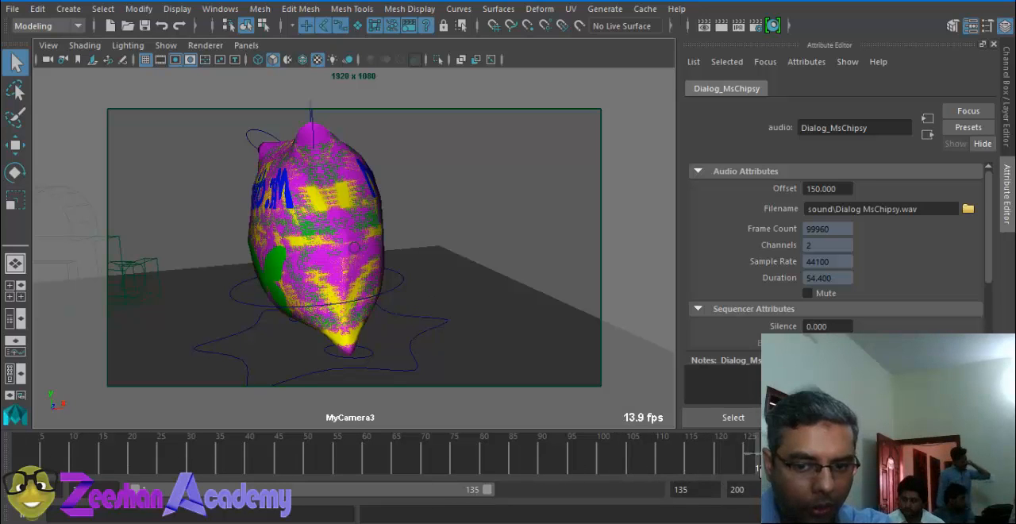
# Step: Shift the playback range to frames 45 to 179 and set the current frame to 120
pyautogui.moveTo(483, 489); pyautogui.dragTo(600, 489)
pyautogui.moveTo(312, 294)
pyautogui.keyDown('alt'); pyautogui.mouseDown()
pyautogui.moveTo(278, 295)
pyautogui.moveTo(399, 288)
pyautogui.moveTo(355, 293)
pyautogui.moveTo(386, 283)
pyautogui.moveTo(315, 286)
pyautogui.moveTo(400, 308)
pyautogui.mouseUp(); pyautogui.keyUp('alt')
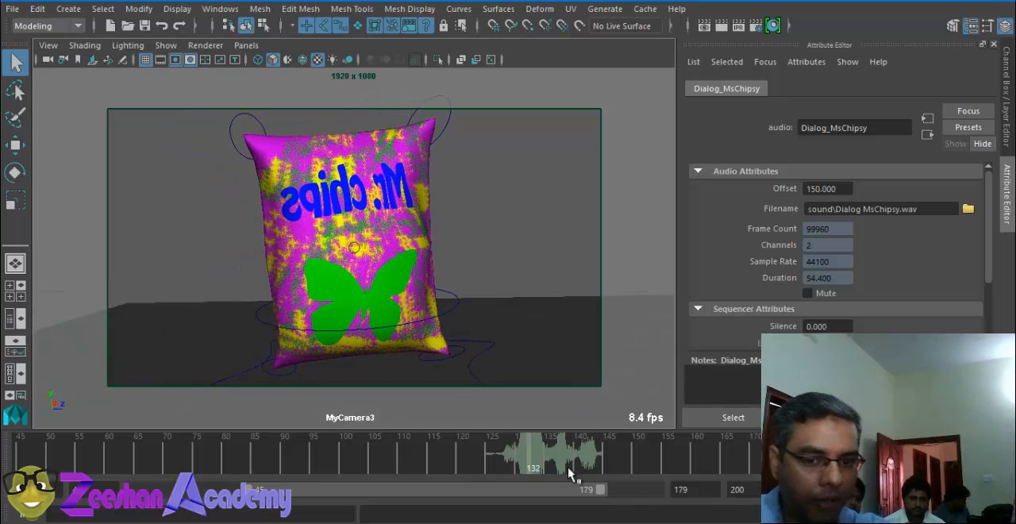
pyautogui.click(487, 460)
pyautogui.moveTo(488, 460); pyautogui.dragTo(463, 460)
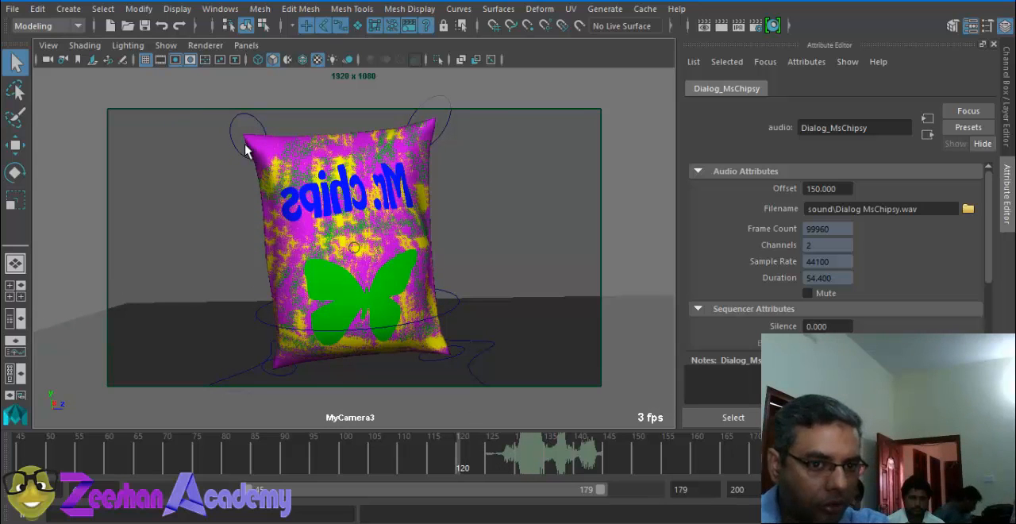
# Step: Create a new camera from a perspective view framed on the Mr Chips bag
pyautogui.press('space')
pyautogui.moveTo(289, 164); pyautogui.dragTo(296, 141)
pyautogui.keyDown('alt'); pyautogui.moveTo(194, 204); pyautogui.dragTo(297, 308); pyautogui.keyUp('alt')
pyautogui.scroll(-5, 297, 309)
pyautogui.scroll(5, 294, 287)
pyautogui.keyDown('alt'); pyautogui.moveTo(290, 268); pyautogui.dragTo(242, 252, button='middle'); pyautogui.keyUp('alt')
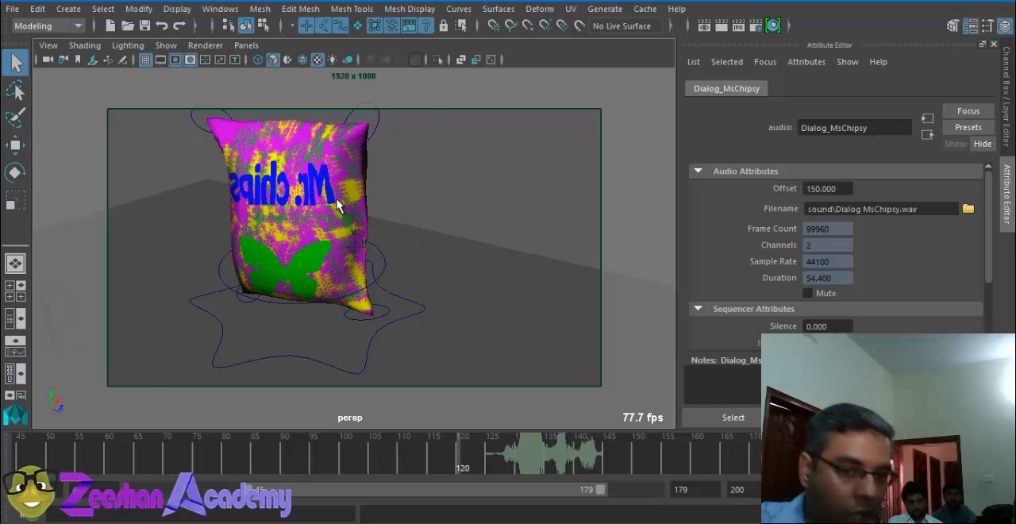
pyautogui.press('space')
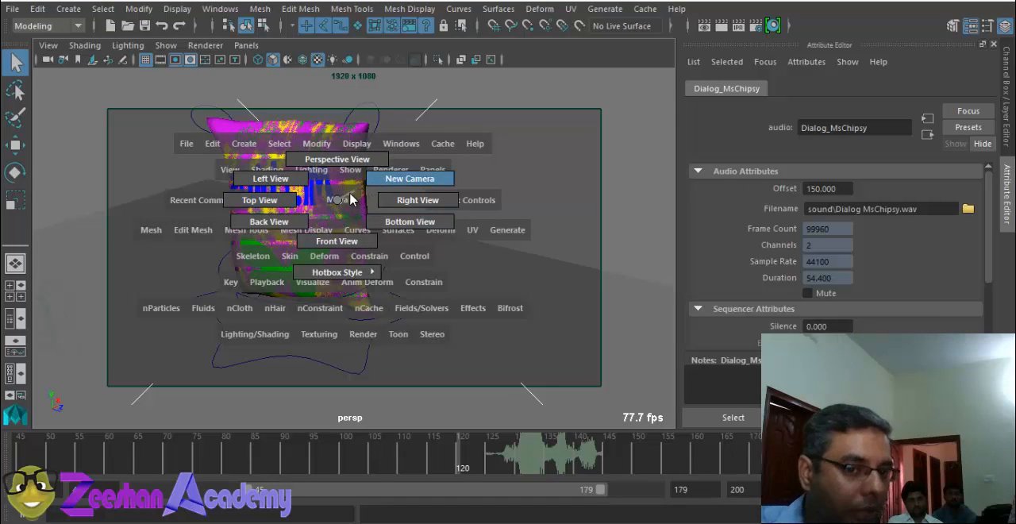
pyautogui.moveTo(350, 199); pyautogui.dragTo(354, 196)
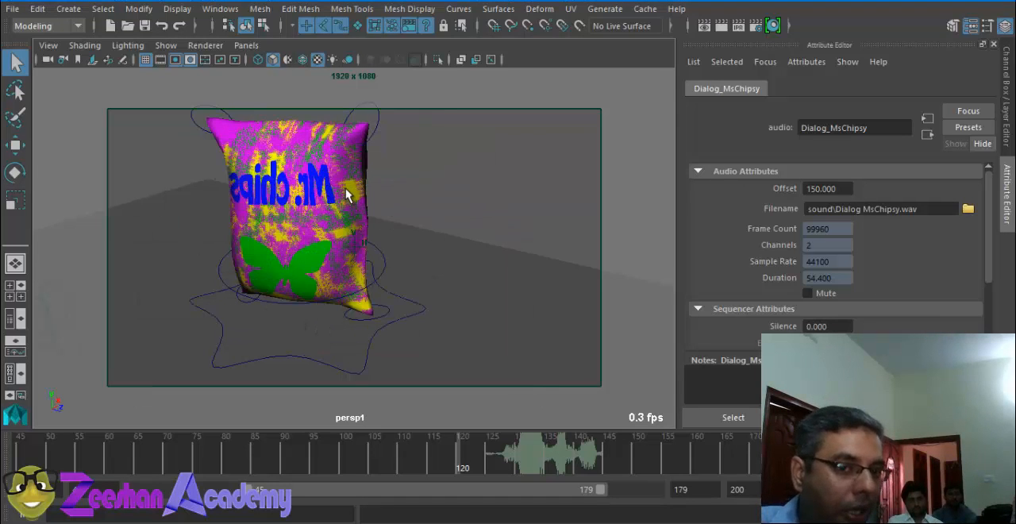
# Step: Reframe the maximized new camera view so the Mr Chips bag is seen more front-on, slightly right of centre
pyautogui.press('space')
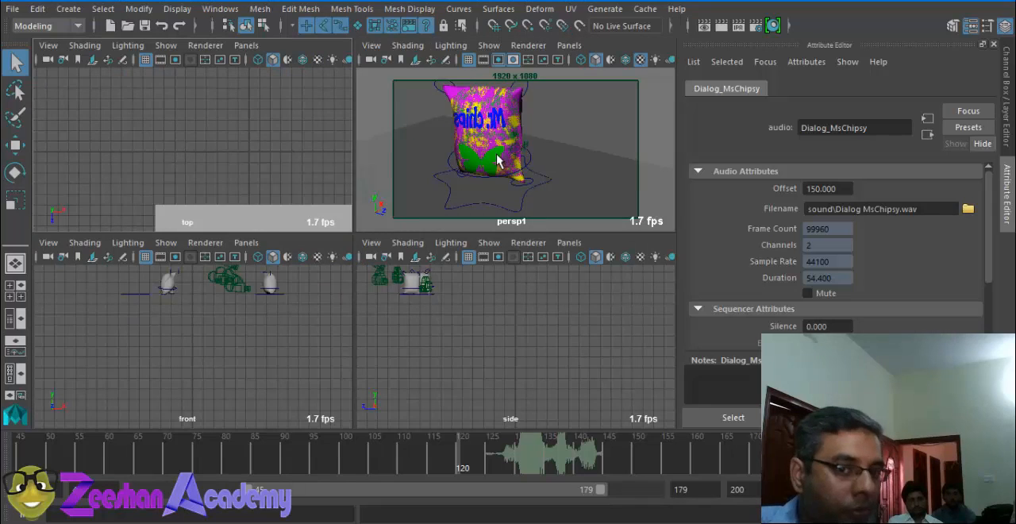
pyautogui.press('space')
pyautogui.press('space')
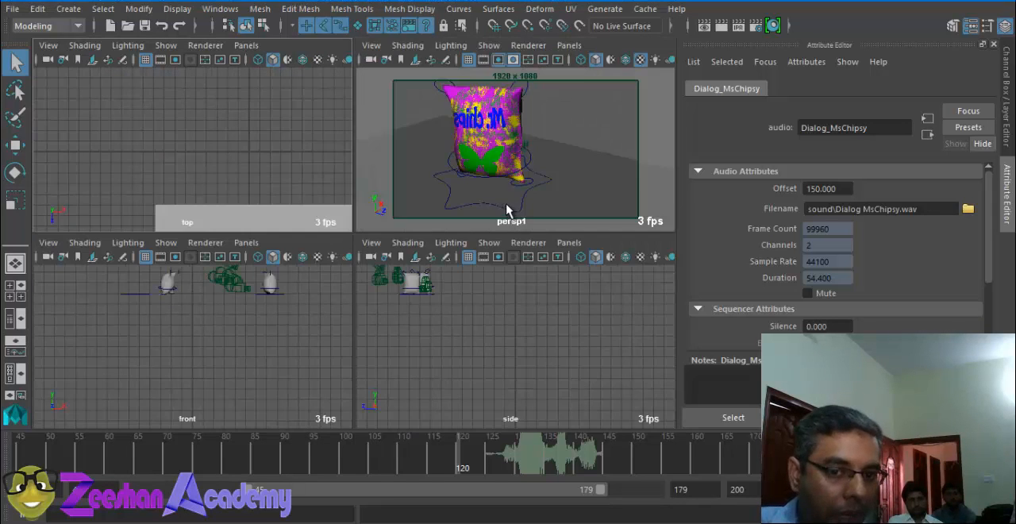
pyautogui.press('space')
pyautogui.keyDown('alt'); pyautogui.moveTo(494, 173); pyautogui.dragTo(342, 271); pyautogui.keyUp('alt')
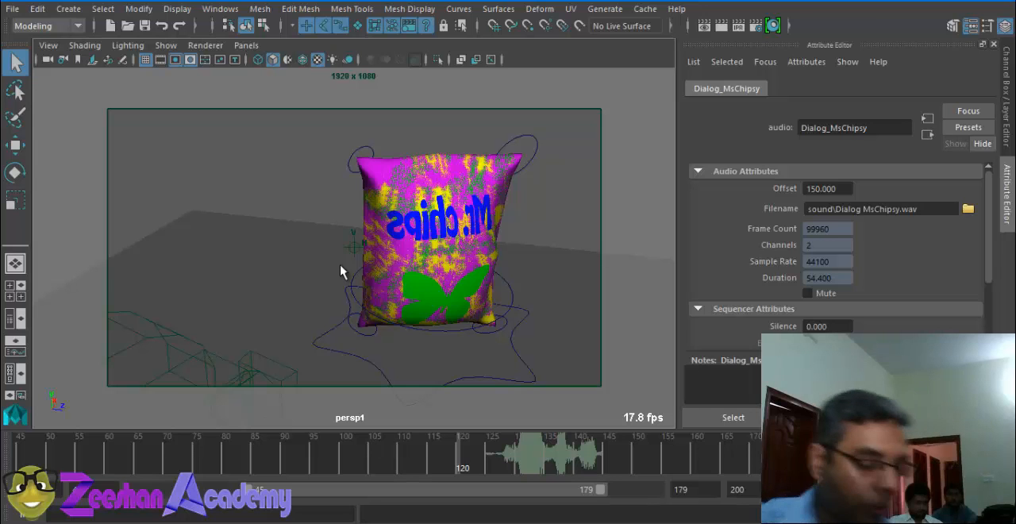
# Step: Show the Channel Box and move the Mr Chips bag's left arm control to about -2.4, 0.5, -0.8
pyautogui.press('space')
pyautogui.click(395, 235)
pyautogui.click(414, 266)
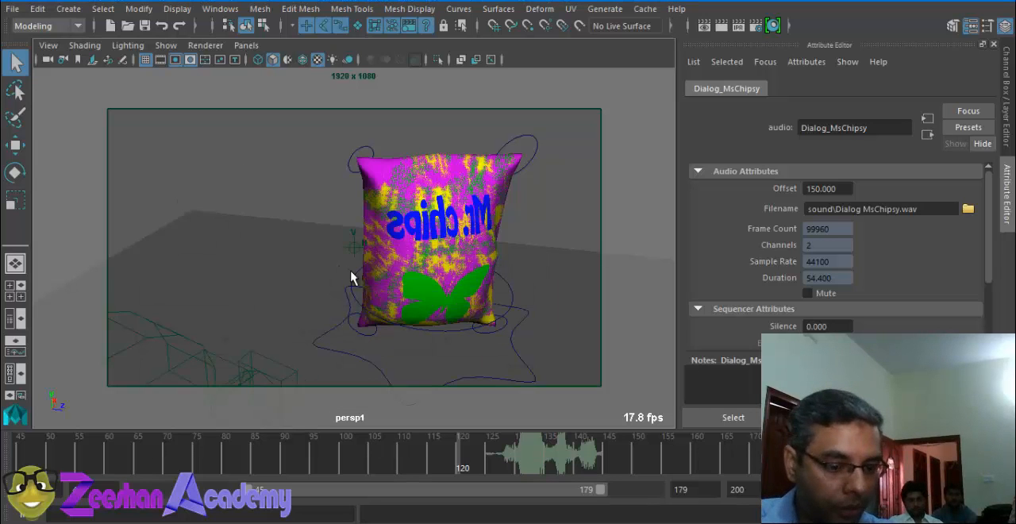
pyautogui.keyDown('alt'); pyautogui.moveTo(394, 242); pyautogui.dragTo(272, 160); pyautogui.keyUp('alt')
pyautogui.keyDown('alt'); pyautogui.moveTo(274, 179); pyautogui.dragTo(340, 220); pyautogui.keyUp('alt')
pyautogui.click(1006, 104)
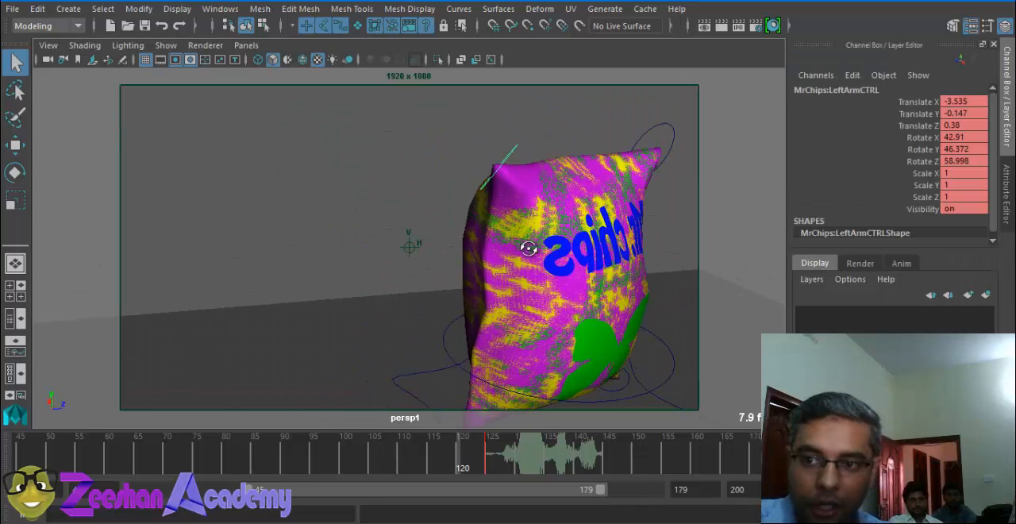
pyautogui.moveTo(528, 248)
pyautogui.keyDown('alt'); pyautogui.mouseDown()
pyautogui.moveTo(473, 257)
pyautogui.moveTo(533, 248)
pyautogui.mouseUp(); pyautogui.keyUp('alt')
pyautogui.press('w')
pyautogui.keyDown('alt'); pyautogui.moveTo(453, 238); pyautogui.dragTo(510, 240); pyautogui.keyUp('alt')
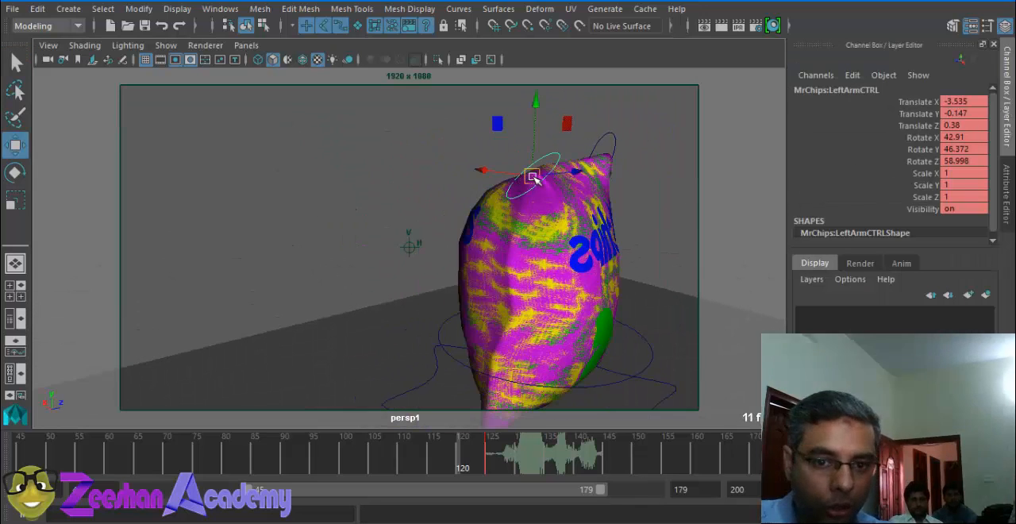
pyautogui.moveTo(532, 177); pyautogui.dragTo(505, 167)
pyautogui.keyDown('alt'); pyautogui.moveTo(531, 221); pyautogui.dragTo(449, 188); pyautogui.keyUp('alt')
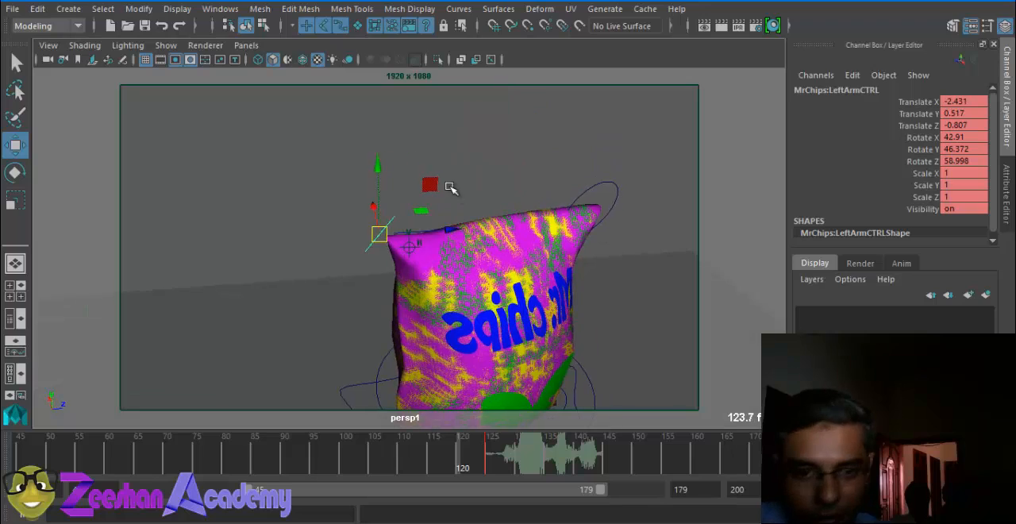
# Step: Rotate the left arm control to about 4.3, 31.3, 12.6 and raise it to about -2.1, 2.2, -1.6
pyautogui.press('e')
pyautogui.moveTo(394, 227); pyautogui.dragTo(346, 207)
pyautogui.keyDown('alt'); pyautogui.moveTo(551, 209); pyautogui.dragTo(374, 215); pyautogui.keyUp('alt')
pyautogui.press('w')
pyautogui.moveTo(329, 158); pyautogui.dragTo(541, 127)
# Step: Raise the right arm control to about 0, 2.4, 3.4 and key both arm controls at frame 120
pyautogui.click(579, 157)
pyautogui.keyDown('alt'); pyautogui.moveTo(413, 247); pyautogui.dragTo(299, 265); pyautogui.keyUp('alt')
pyautogui.keyDown('alt'); pyautogui.moveTo(344, 217); pyautogui.dragTo(389, 226); pyautogui.keyUp('alt')
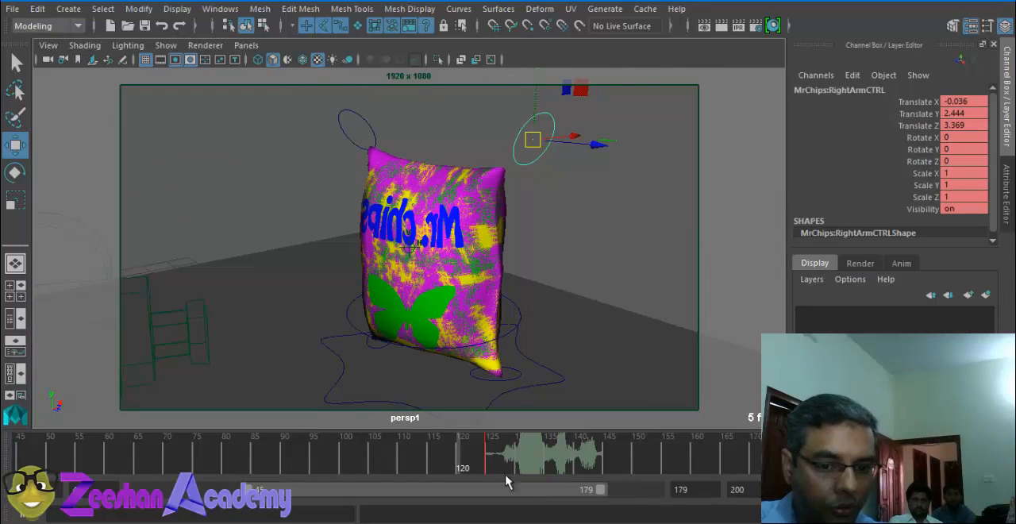
pyautogui.keyDown('alt'); pyautogui.moveTo(483, 212); pyautogui.dragTo(482, 256, button='middle'); pyautogui.keyUp('alt')
pyautogui.press('s')
pyautogui.moveTo(391, 157); pyautogui.dragTo(340, 204)
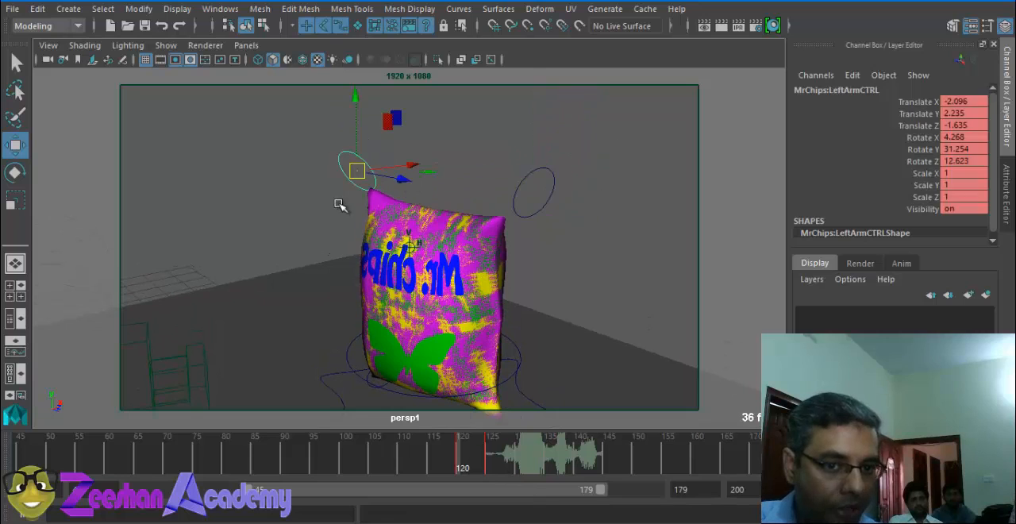
pyautogui.press('s')
# Step: Set the main root control's Rotate Y to 0 and key it at frame 120
pyautogui.keyDown('alt'); pyautogui.moveTo(462, 277); pyautogui.dragTo(475, 290); pyautogui.keyUp('alt')
pyautogui.click(534, 295)
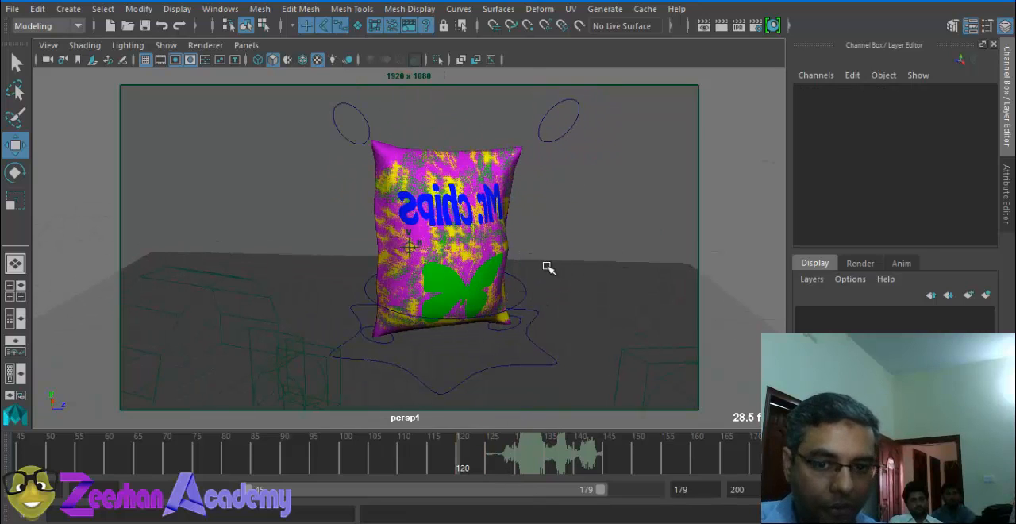
pyautogui.click(522, 290)
pyautogui.doubleClick(979, 148)
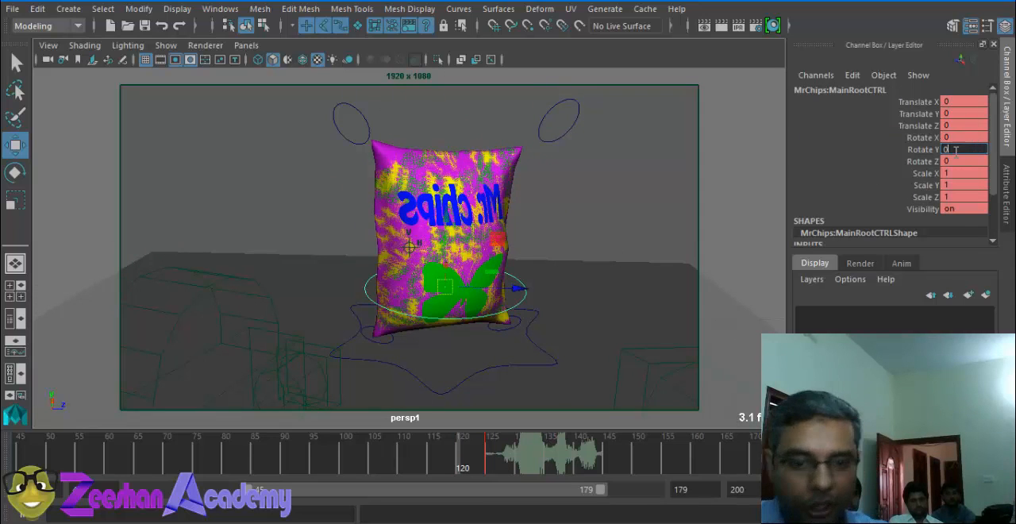
pyautogui.write('0')
pyautogui.press('Return')
pyautogui.keyDown('alt'); pyautogui.moveTo(488, 266); pyautogui.dragTo(486, 299); pyautogui.keyUp('alt')
pyautogui.press('s')
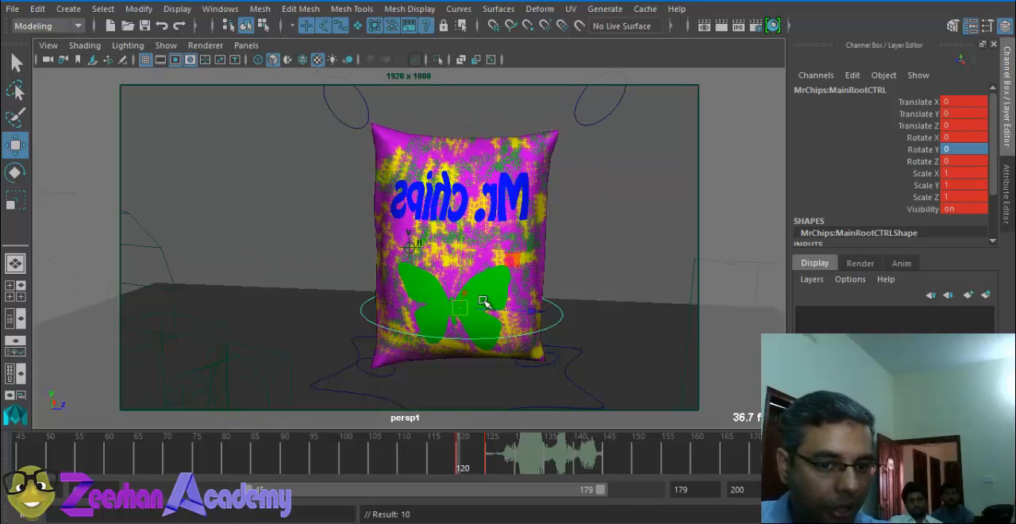
# Step: Set the left arm control's Rotate X, Y and Z to 0
pyautogui.keyDown('alt'); pyautogui.moveTo(483, 301); pyautogui.dragTo(465, 280, button='middle'); pyautogui.keyUp('alt')
pyautogui.click(363, 109)
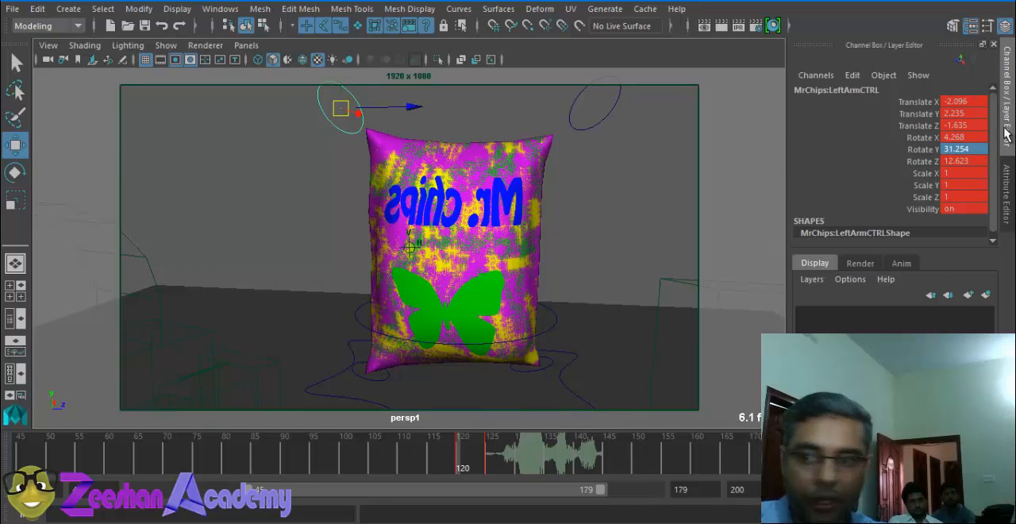
pyautogui.moveTo(964, 137); pyautogui.dragTo(961, 160)
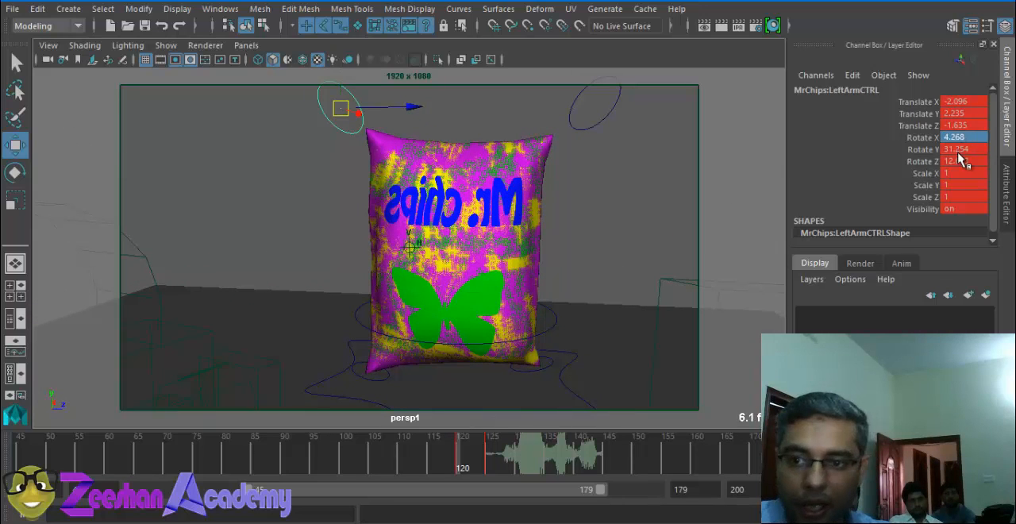
pyautogui.click(571, 123)
pyautogui.press('1')
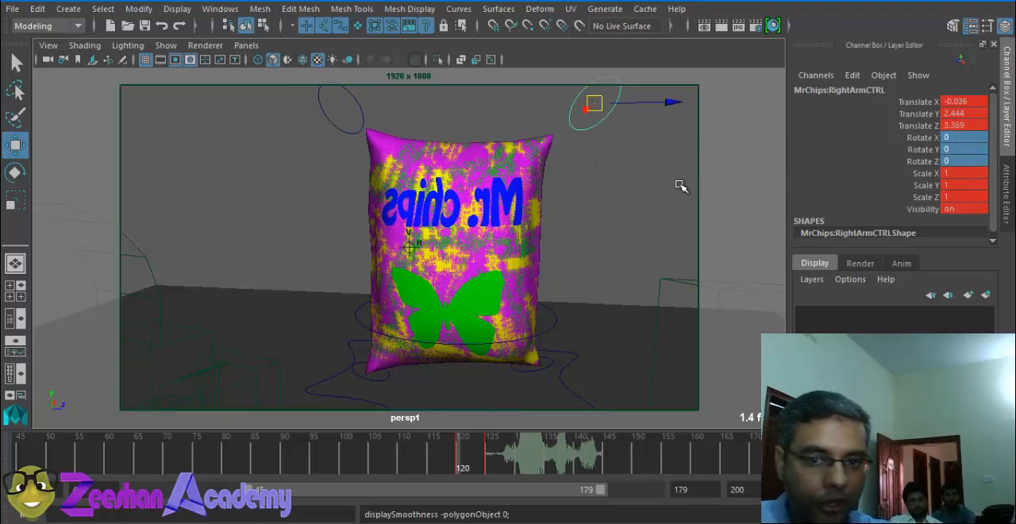
# Step: Check the left and right arm controls in turn and key the right arm's pose at frame 120
pyautogui.keyDown('alt'); pyautogui.moveTo(681, 186); pyautogui.dragTo(619, 169); pyautogui.keyUp('alt')
pyautogui.click(337, 141)
pyautogui.click(620, 105)
pyautogui.keyDown('alt'); pyautogui.moveTo(486, 176); pyautogui.dragTo(521, 218); pyautogui.keyUp('alt')
pyautogui.click(595, 175)
pyautogui.click(588, 148)
pyautogui.press('s')
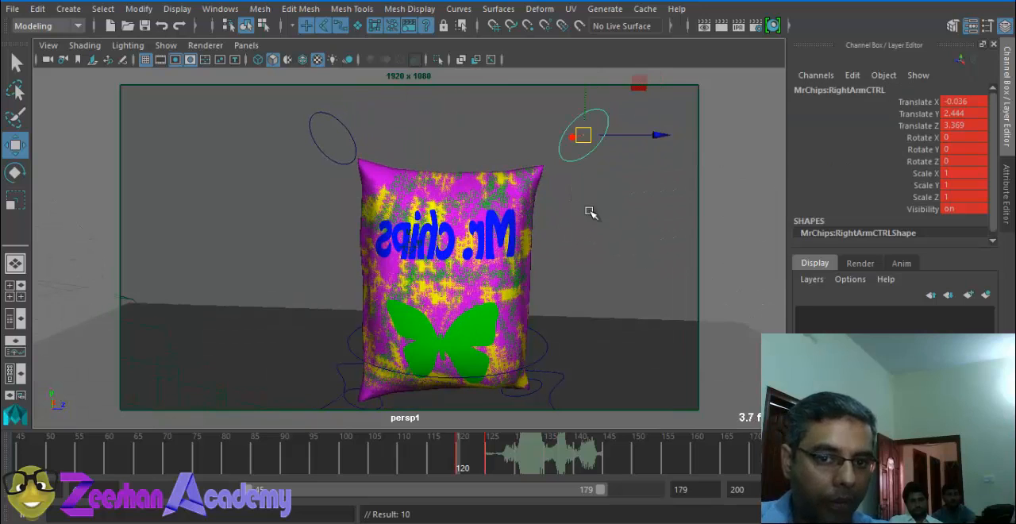
# Step: Hide the cameras in the viewport so their wireframes no longer clutter the shot
pyautogui.keyDown('alt'); pyautogui.moveTo(441, 225); pyautogui.dragTo(274, 184, button='right'); pyautogui.keyUp('alt')
pyautogui.keyDown('alt'); pyautogui.moveTo(275, 184); pyautogui.dragTo(361, 214); pyautogui.keyUp('alt')
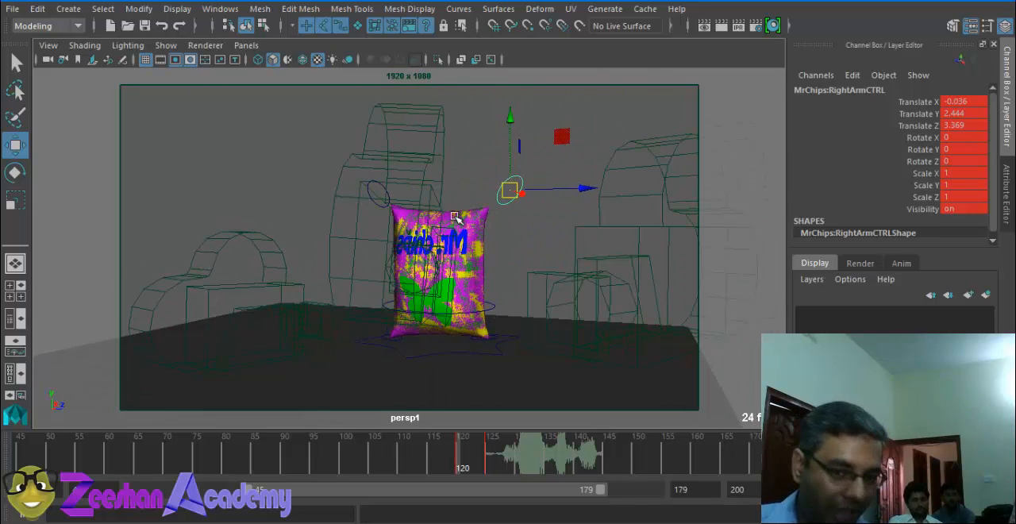
pyautogui.click(166, 46)
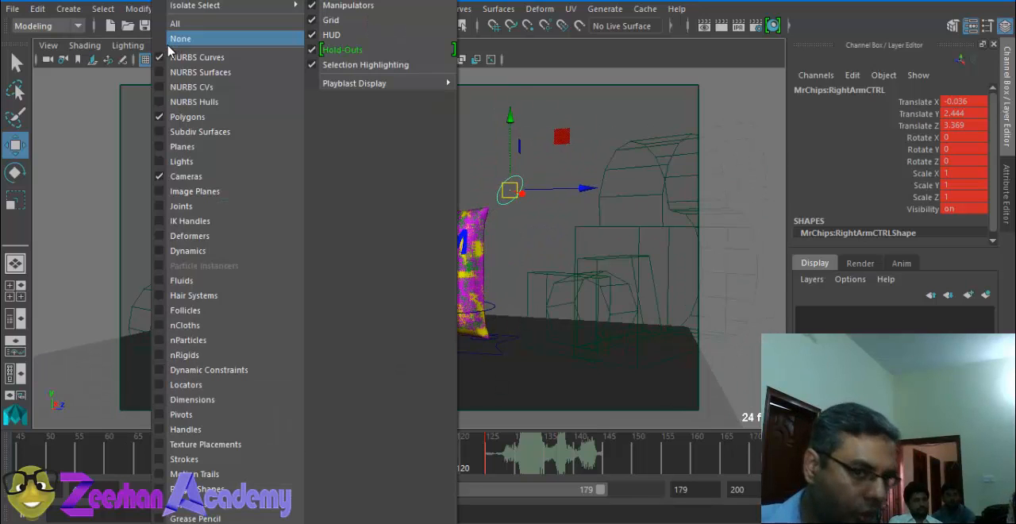
pyautogui.click(194, 179)
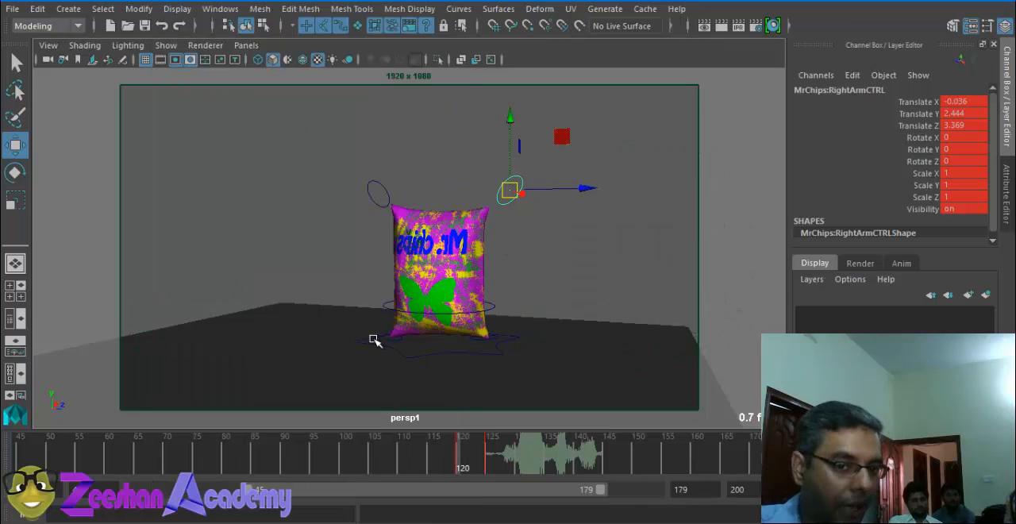
# Step: Reframe the camera view closer on the Mr Chips bag and set the current frame to 125
pyautogui.keyDown('alt'); pyautogui.moveTo(391, 319); pyautogui.dragTo(619, 329, button='right'); pyautogui.keyUp('alt')
pyautogui.keyDown('alt'); pyautogui.moveTo(414, 293); pyautogui.dragTo(348, 268, button='middle'); pyautogui.keyUp('alt')
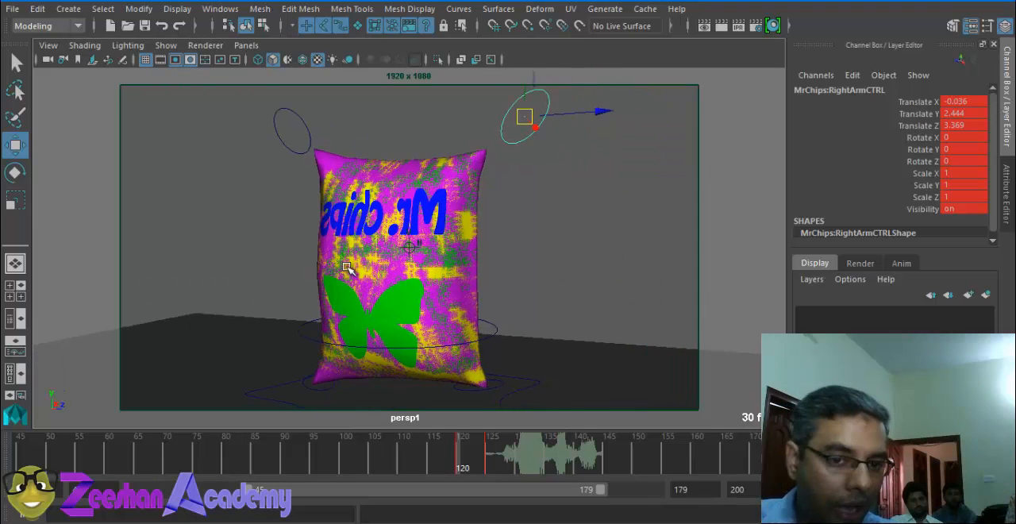
pyautogui.keyDown('alt'); pyautogui.moveTo(347, 267); pyautogui.dragTo(491, 379); pyautogui.keyUp('alt')
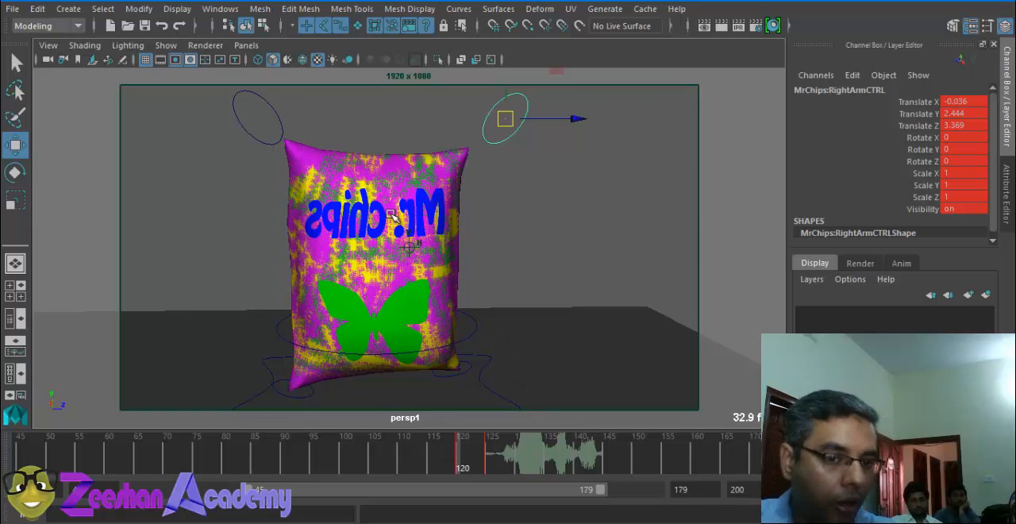
pyautogui.moveTo(390, 213)
pyautogui.keyDown('alt'); pyautogui.mouseDown()
pyautogui.moveTo(460, 231)
pyautogui.moveTo(297, 259)
pyautogui.moveTo(509, 470)
pyautogui.moveTo(426, 465)
pyautogui.moveTo(487, 467)
pyautogui.mouseUp(); pyautogui.keyUp('alt')
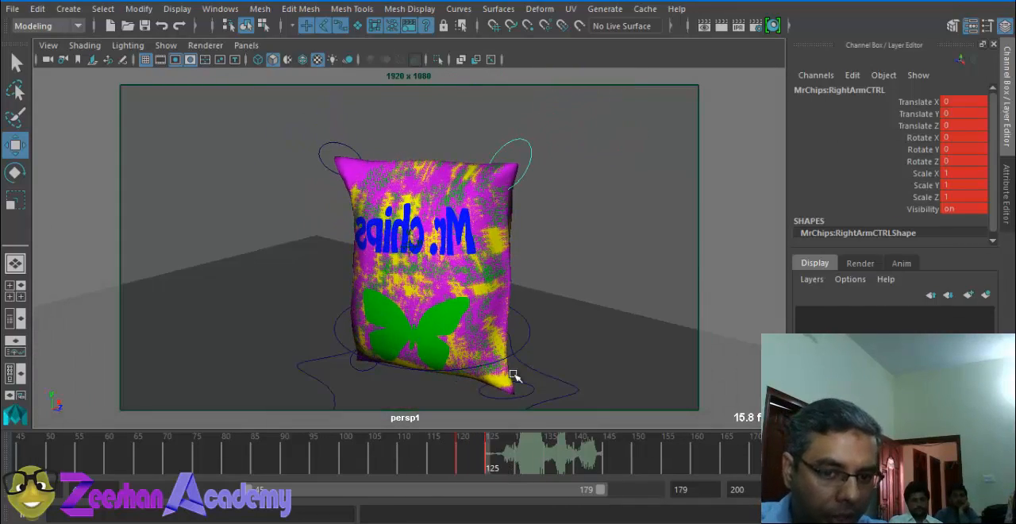
# Step: Try posing both arm controls inward over the bag's front at frame 125
pyautogui.click(516, 159)
pyautogui.press('e')
pyautogui.moveTo(517, 163); pyautogui.dragTo(366, 129)
pyautogui.press('w')
pyautogui.click(303, 169)
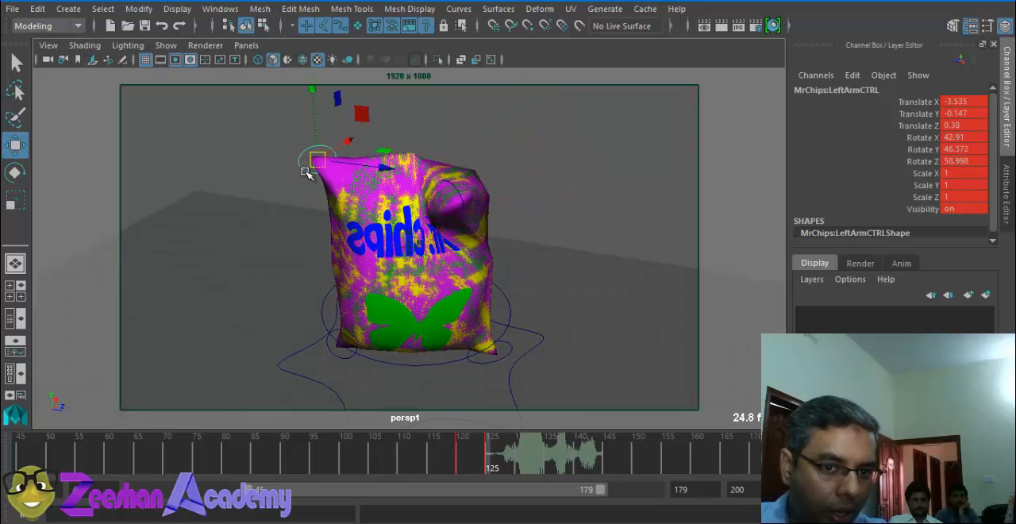
pyautogui.moveTo(316, 162); pyautogui.dragTo(343, 209)
pyautogui.keyDown('alt'); pyautogui.moveTo(343, 211); pyautogui.dragTo(567, 401); pyautogui.keyUp('alt')
# Step: Try keying the main root control rotated to about 0.7, 17.1, 9.3 at frame 125, then undo it and return to frame 125
pyautogui.click(561, 378)
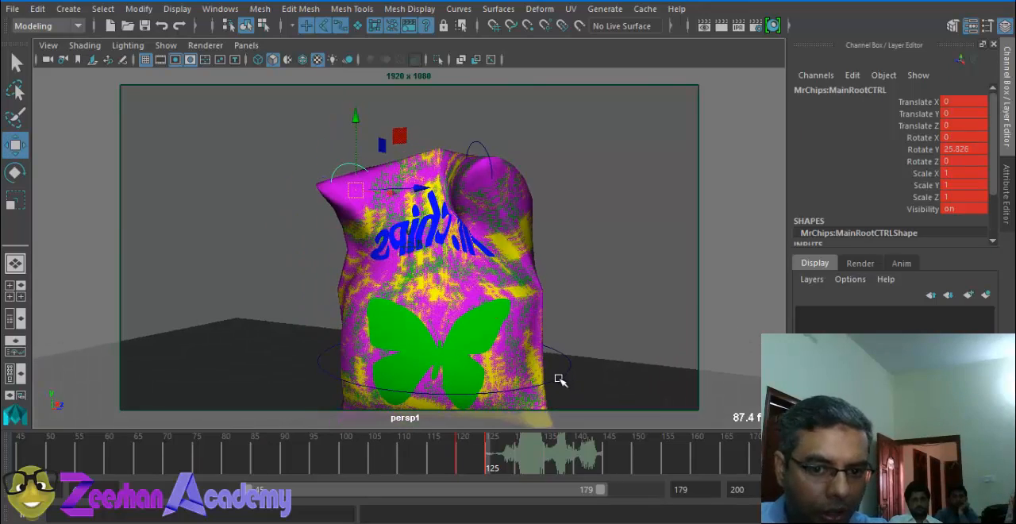
pyautogui.press('e')
pyautogui.moveTo(480, 357); pyautogui.dragTo(459, 337)
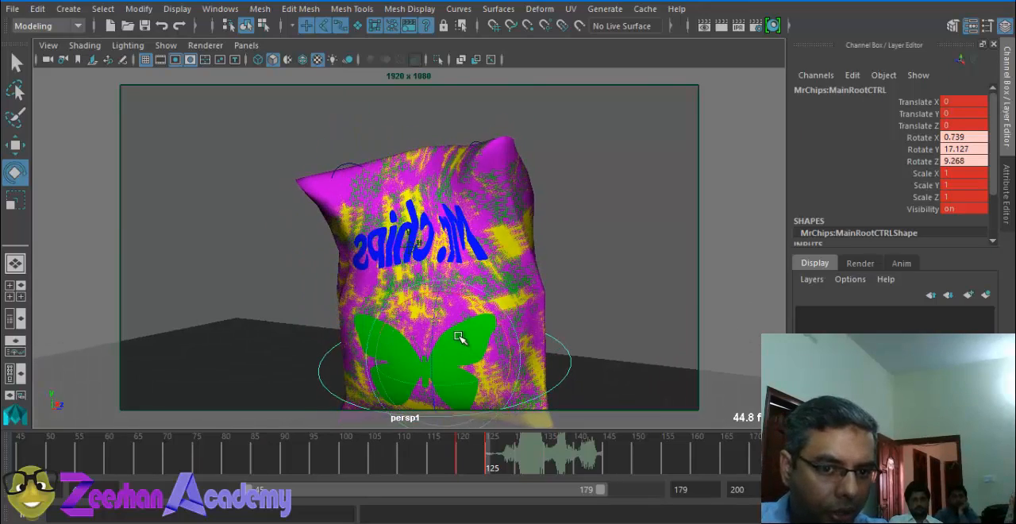
pyautogui.press('s')
pyautogui.click(477, 446)
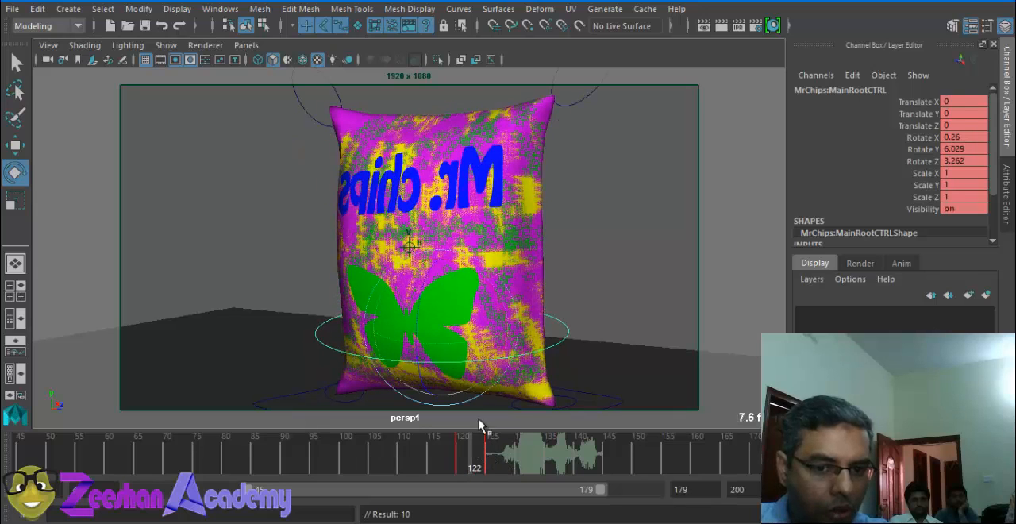
pyautogui.hotkey('ctrl', 'z')
pyautogui.moveTo(484, 464); pyautogui.dragTo(490, 454)
# Step: Move both arm controls inward over the bag's front at frame 125, placing the right arm at about -2.8, -2.5, -1.8
pyautogui.keyDown('alt'); pyautogui.moveTo(481, 302); pyautogui.dragTo(433, 284); pyautogui.keyUp('alt')
pyautogui.click(558, 133)
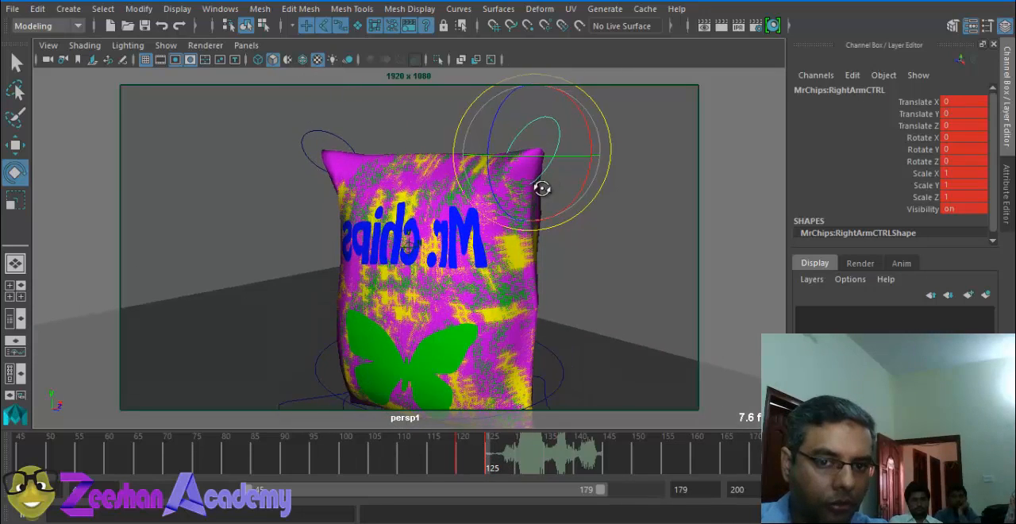
pyautogui.press('w')
pyautogui.moveTo(532, 151); pyautogui.dragTo(446, 216)
pyautogui.click(332, 134)
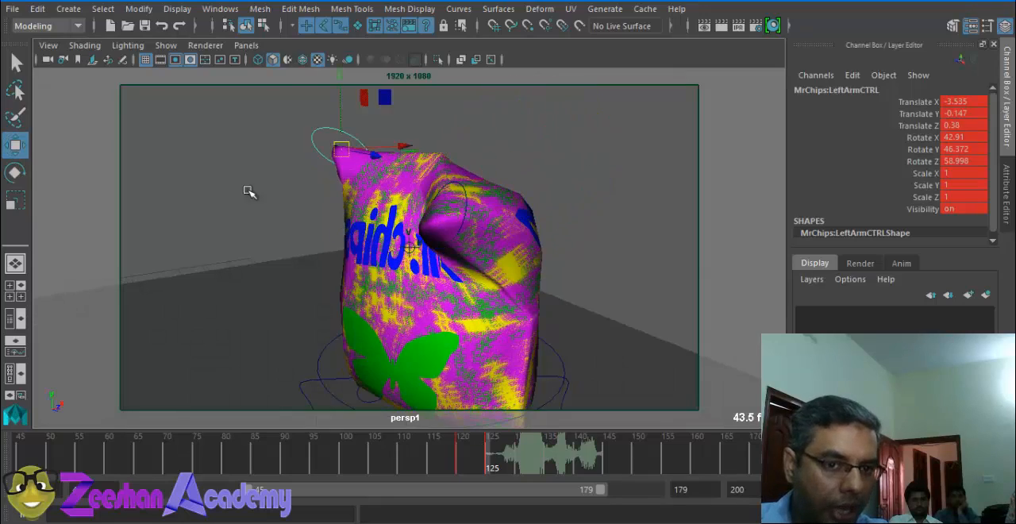
pyautogui.keyDown('alt'); pyautogui.moveTo(246, 190); pyautogui.dragTo(474, 233); pyautogui.keyUp('alt')
pyautogui.click(480, 181)
pyautogui.keyDown('alt'); pyautogui.moveTo(509, 310); pyautogui.dragTo(497, 338); pyautogui.keyUp('alt')
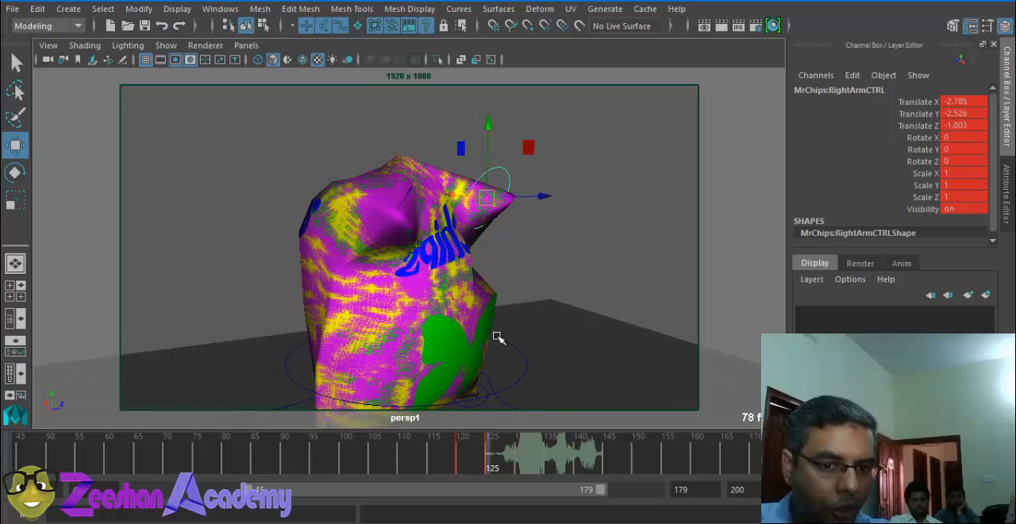
# Step: Rotate the main root control to about 0.7, 20.3, 11.8, key it at frame 125, and scrub on to frame 129
pyautogui.click(512, 350)
pyautogui.keyDown('alt'); pyautogui.moveTo(506, 362); pyautogui.dragTo(522, 271, button='middle'); pyautogui.keyUp('alt')
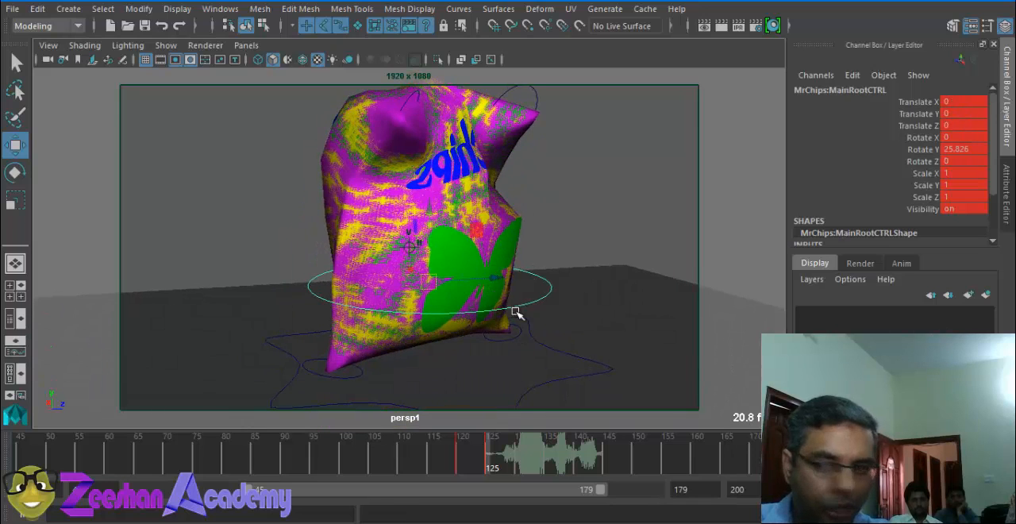
pyautogui.keyDown('alt'); pyautogui.moveTo(516, 314); pyautogui.dragTo(468, 291); pyautogui.keyUp('alt')
pyautogui.press('e')
pyautogui.press('s')
pyautogui.keyDown('alt'); pyautogui.moveTo(546, 257); pyautogui.dragTo(479, 266); pyautogui.keyUp('alt')
pyautogui.moveTo(473, 447); pyautogui.dragTo(493, 464)
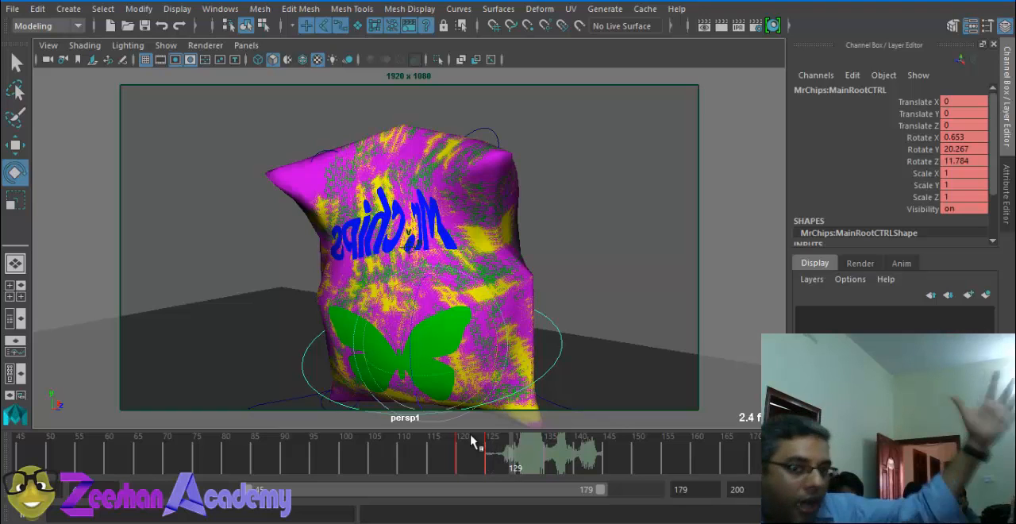
# Step: Raise the left arm control at frame 129 and move the right arm control out to about -1.1, 1.7, 3.1
pyautogui.keyDown('alt'); pyautogui.moveTo(343, 179); pyautogui.dragTo(277, 55); pyautogui.keyUp('alt')
pyautogui.click(338, 155)
pyautogui.press('w')
pyautogui.keyDown('alt'); pyautogui.moveTo(375, 133); pyautogui.dragTo(404, 171); pyautogui.keyUp('alt')
pyautogui.click(541, 158)
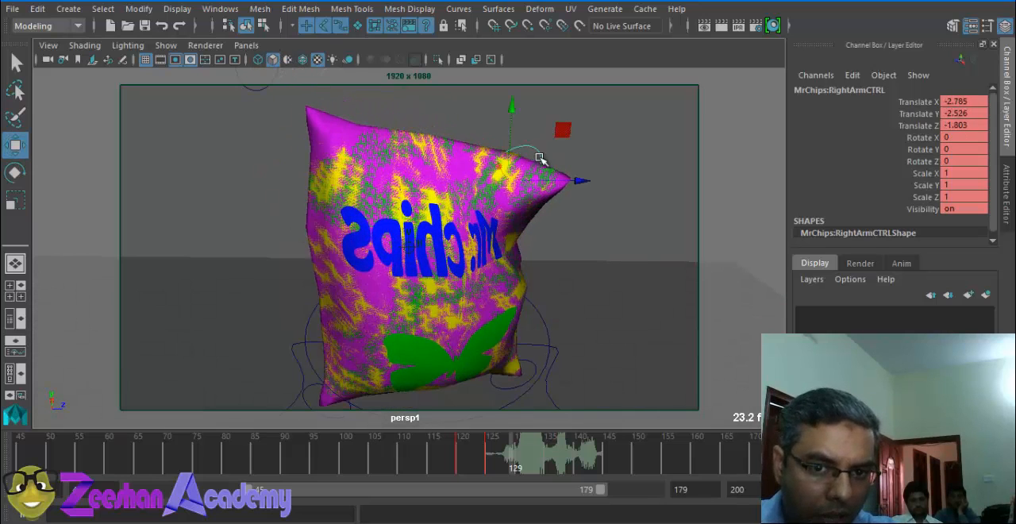
pyautogui.moveTo(506, 179); pyautogui.dragTo(608, 91)
pyautogui.keyDown('alt'); pyautogui.moveTo(551, 326); pyautogui.dragTo(534, 311); pyautogui.keyUp('alt')
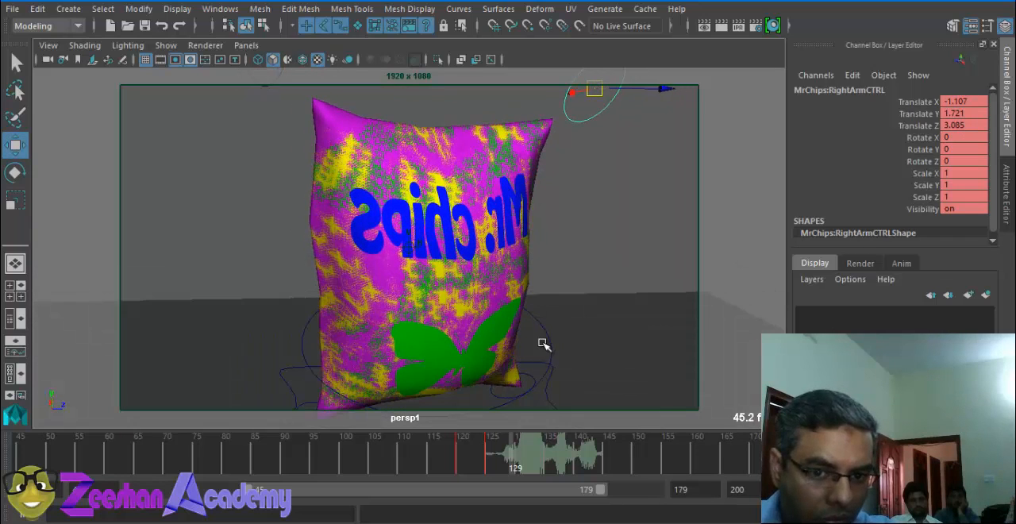
# Step: Rotate the main root control to about -8.8, 14.8, -21.5 so the bag leans at frame 129
pyautogui.click(547, 344)
pyautogui.click(508, 362)
pyautogui.press('e')
pyautogui.moveTo(444, 306); pyautogui.dragTo(426, 176)
# Step: Move the left arm control forward of the bag to about 8.5, 1.5, -5.9
pyautogui.press('w')
pyautogui.moveTo(292, 181); pyautogui.dragTo(222, 215)
pyautogui.moveTo(232, 163); pyautogui.dragTo(262, 113)
pyautogui.keyDown('alt'); pyautogui.moveTo(262, 114); pyautogui.dragTo(419, 95); pyautogui.keyUp('alt')
pyautogui.keyDown('alt'); pyautogui.moveTo(419, 95); pyautogui.dragTo(438, 207, button='middle'); pyautogui.keyUp('alt')
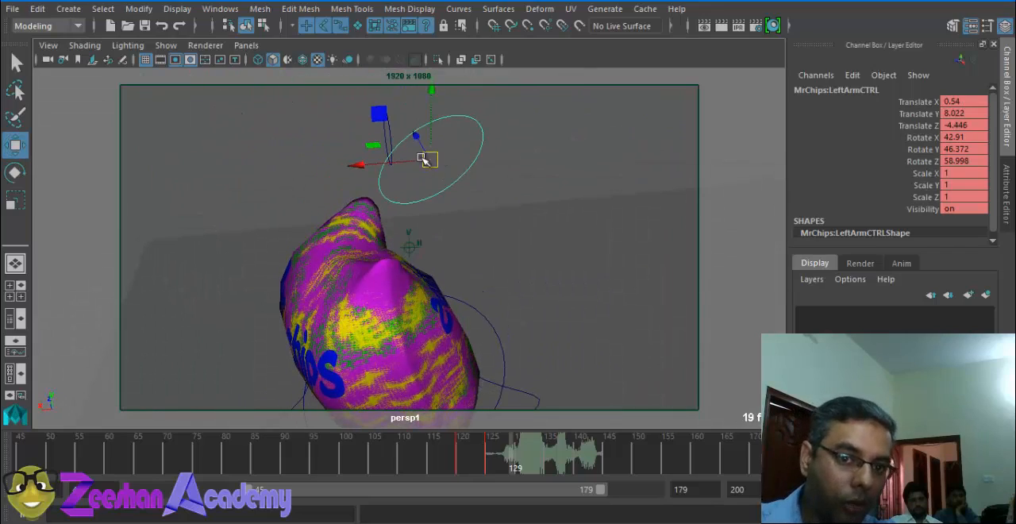
pyautogui.moveTo(426, 159); pyautogui.dragTo(159, 325)
pyautogui.keyDown('alt'); pyautogui.moveTo(284, 282); pyautogui.dragTo(458, 280); pyautogui.keyUp('alt')
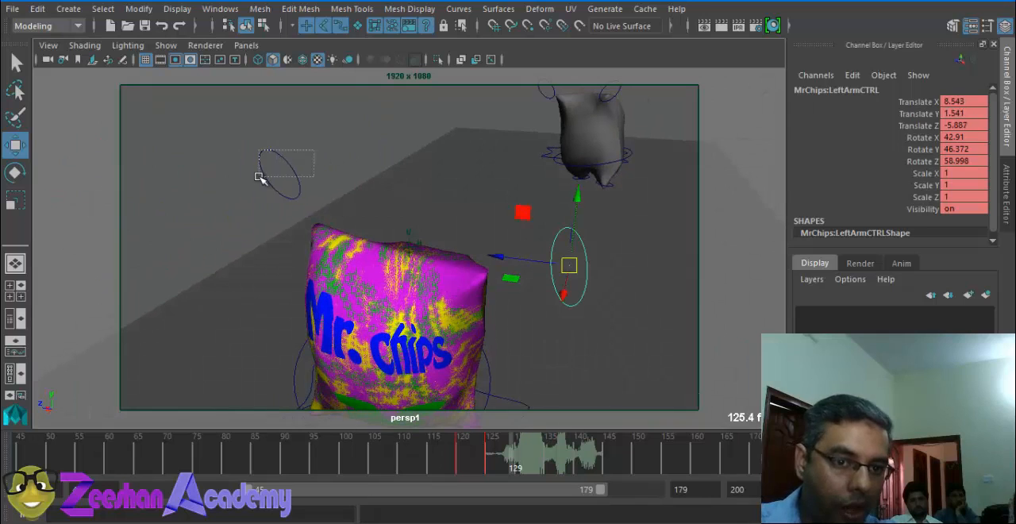
# Step: Move the right arm control forward to about 12.2 in X and key the arm and main root controls at frame 129
pyautogui.click(261, 177)
pyautogui.moveTo(245, 191); pyautogui.dragTo(123, 385)
pyautogui.keyDown('alt'); pyautogui.moveTo(147, 357); pyautogui.dragTo(397, 167); pyautogui.keyUp('alt')
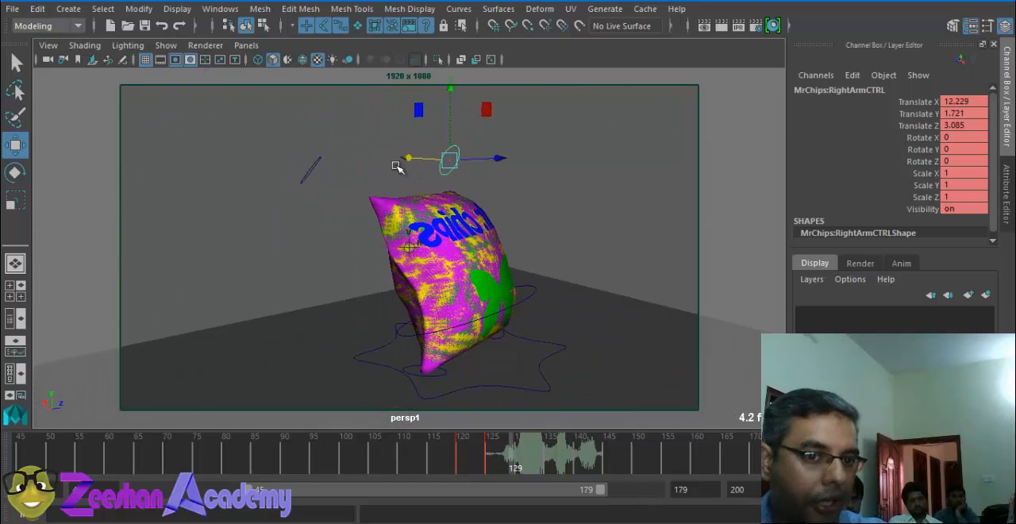
pyautogui.keyDown('shift'); pyautogui.moveTo(293, 159); pyautogui.dragTo(358, 173); pyautogui.keyUp('shift')
pyautogui.press('s')
pyautogui.click(525, 296)
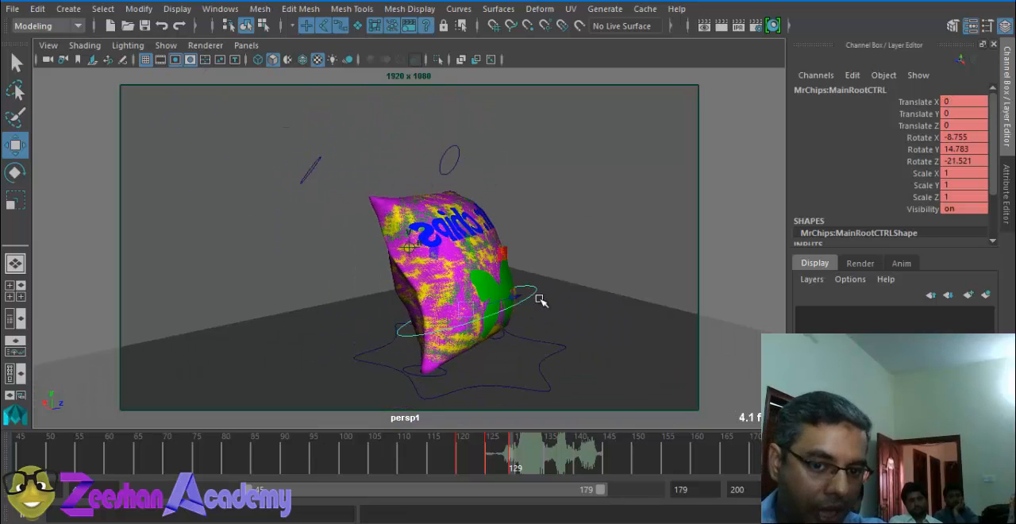
pyautogui.press('s')
pyautogui.keyDown('alt'); pyautogui.moveTo(502, 317); pyautogui.dragTo(451, 301, button='middle'); pyautogui.keyUp('alt')
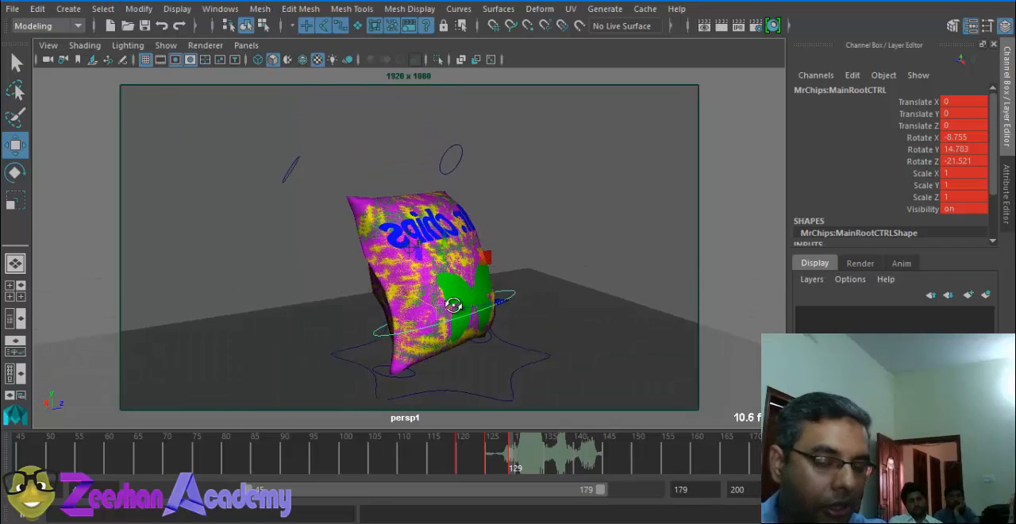
# Step: At frame 135, lower the right arm control to about -0.1, -6.5, 6.7 and the left to about -3.8, -6.6, -2.2
pyautogui.keyDown('alt'); pyautogui.moveTo(451, 302); pyautogui.dragTo(339, 173); pyautogui.keyUp('alt')
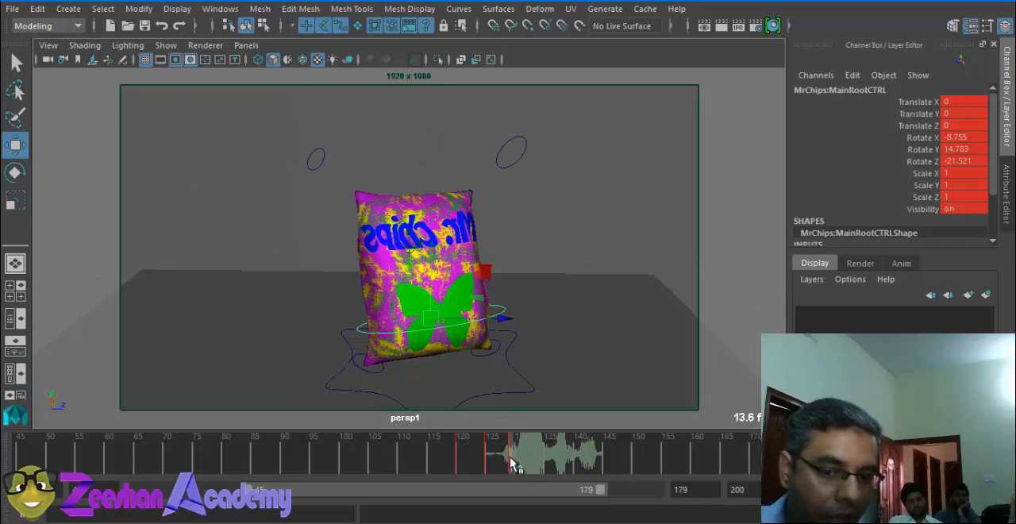
pyautogui.moveTo(512, 465); pyautogui.dragTo(548, 464)
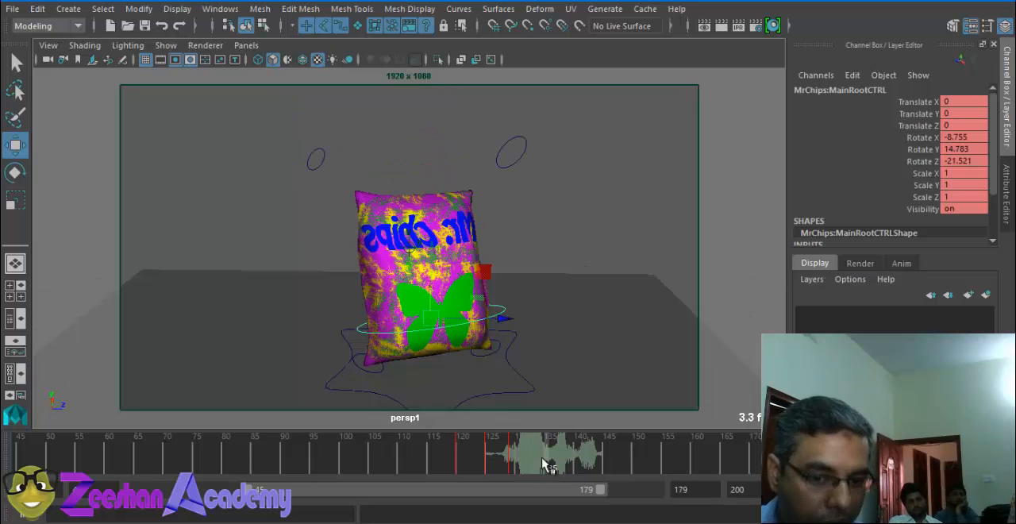
pyautogui.click(322, 156)
pyautogui.click(517, 165)
pyautogui.keyDown('alt'); pyautogui.moveTo(465, 195); pyautogui.dragTo(448, 180); pyautogui.keyUp('alt')
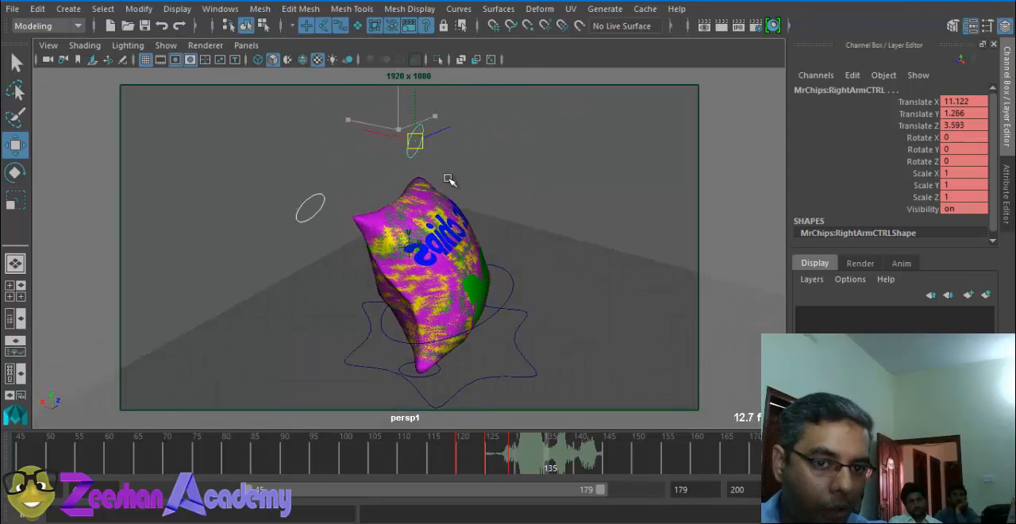
pyautogui.moveTo(415, 142); pyautogui.dragTo(504, 215)
pyautogui.click(510, 305)
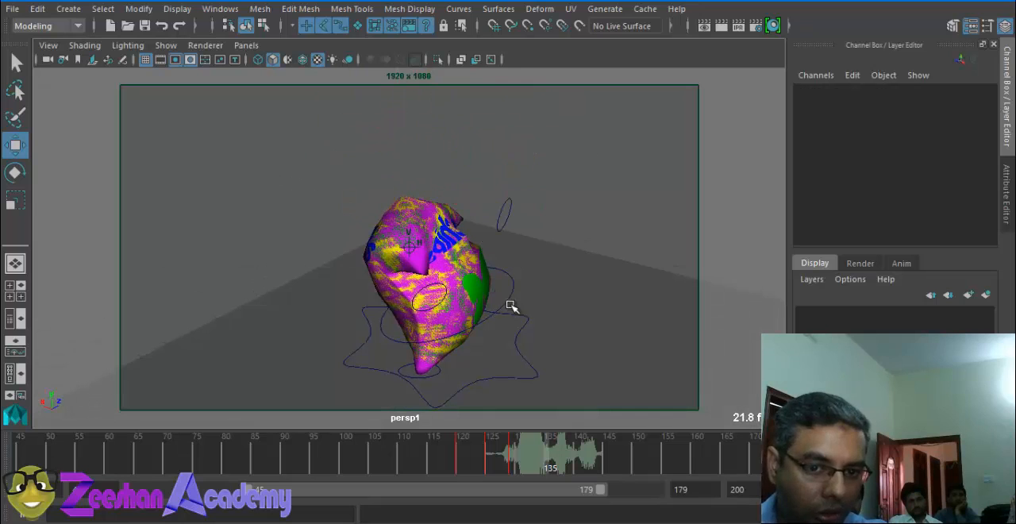
# Step: Rotate the main root control to about -4.7, 18.9, 22.6 and key it and both arm controls at frame 135
pyautogui.click(515, 290)
pyautogui.press('e')
pyautogui.moveTo(477, 256); pyautogui.dragTo(509, 305)
pyautogui.keyDown('alt'); pyautogui.moveTo(506, 303); pyautogui.dragTo(454, 316); pyautogui.keyUp('alt')
pyautogui.press('s')
pyautogui.click(629, 264)
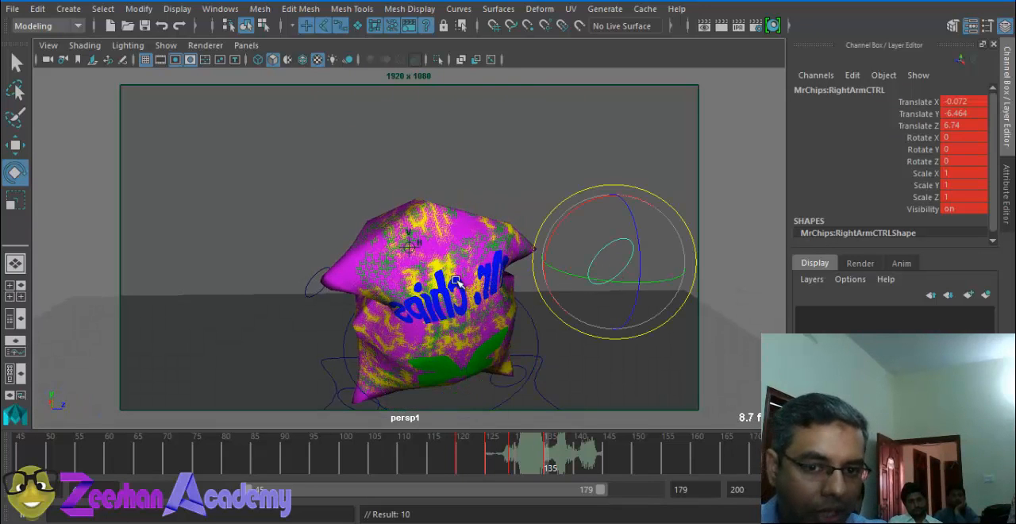
pyautogui.click(309, 275)
pyautogui.press('s')
# Step: At frame 140, raise the left arm control to about -2.1, -0.3, -3.4 and the right to about -13.6, 0.5, 10.0
pyautogui.moveTo(550, 454); pyautogui.dragTo(578, 460)
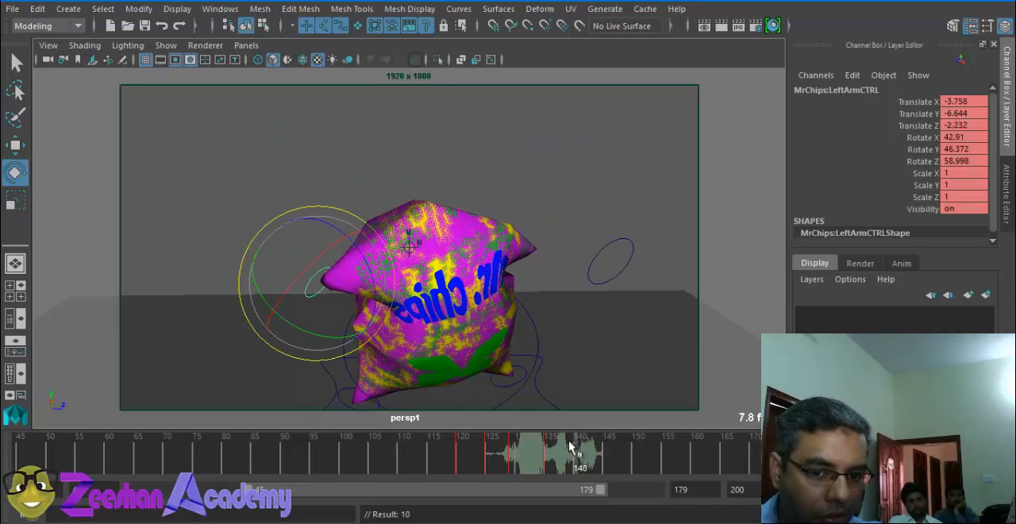
pyautogui.press('w')
pyautogui.moveTo(313, 283); pyautogui.dragTo(294, 182)
pyautogui.click(612, 263)
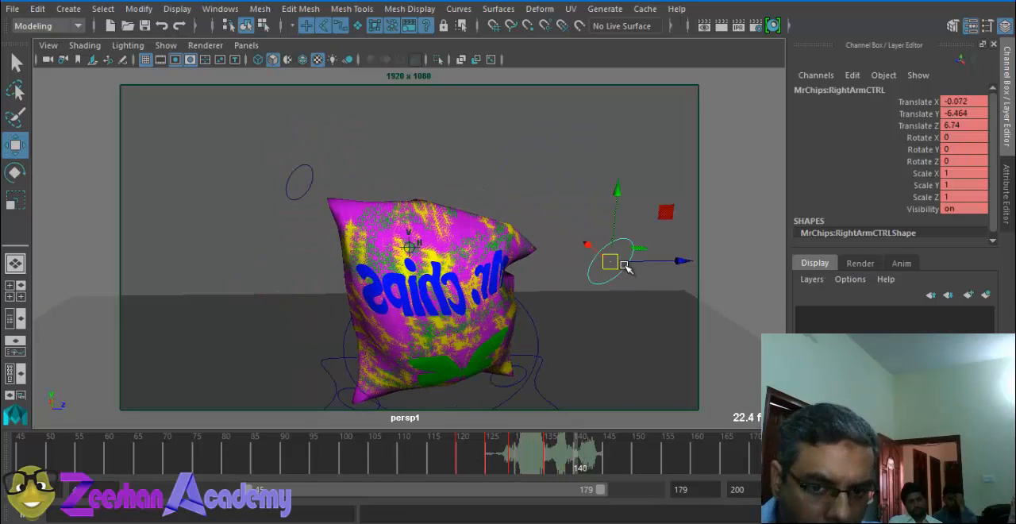
pyautogui.moveTo(612, 263); pyautogui.dragTo(595, 146)
pyautogui.keyDown('alt'); pyautogui.moveTo(373, 238); pyautogui.dragTo(501, 280); pyautogui.keyUp('alt')
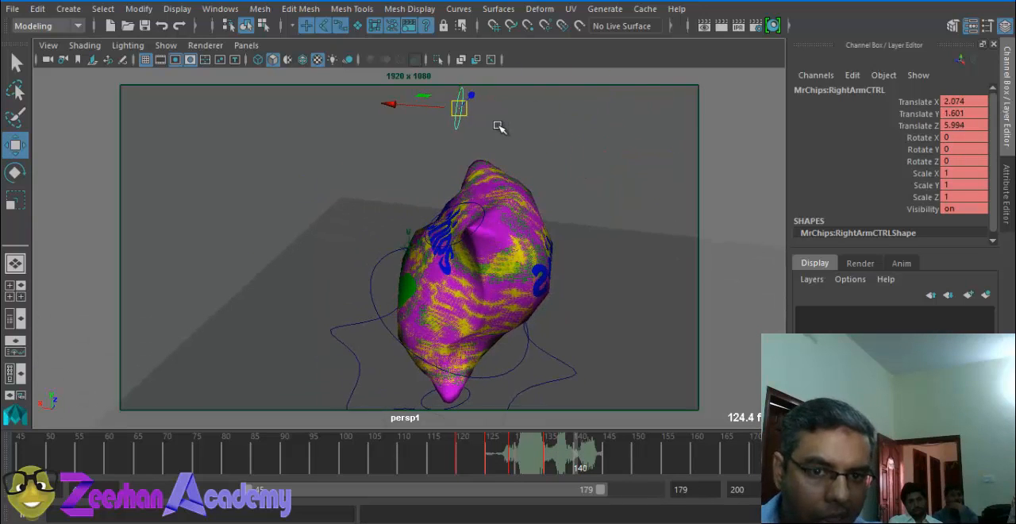
pyautogui.moveTo(461, 110); pyautogui.dragTo(637, 123)
pyautogui.keyDown('alt'); pyautogui.moveTo(585, 240); pyautogui.dragTo(533, 249); pyautogui.keyUp('alt')
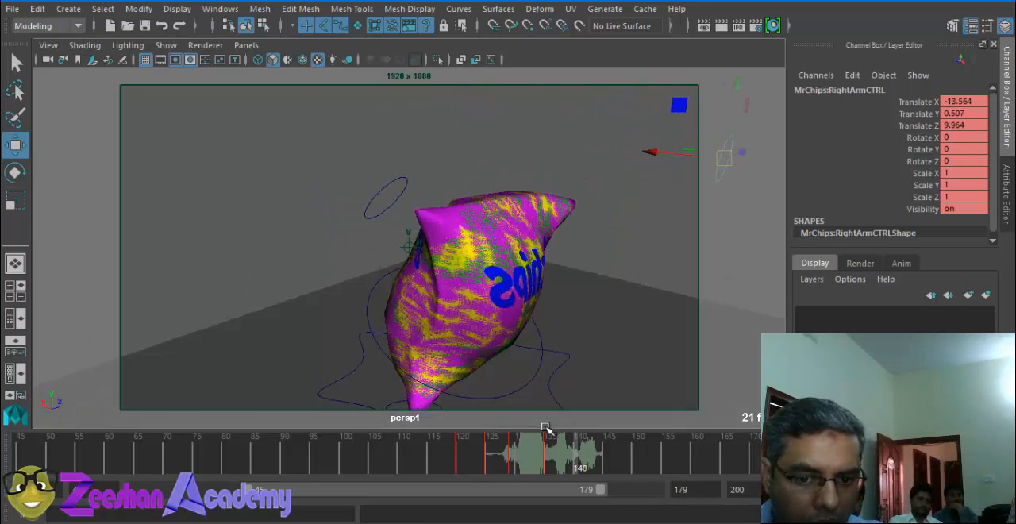
# Step: Rotate the main root control to about -9.5, 0.6, 8.8 and key the pose at frame 140
pyautogui.click(395, 179)
pyautogui.click(365, 310)
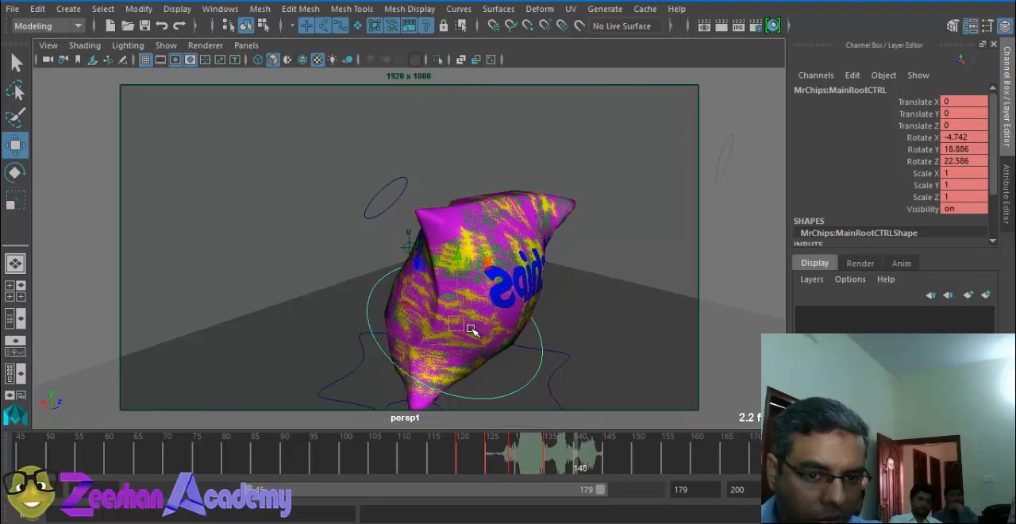
pyautogui.press('e')
pyautogui.moveTo(490, 331); pyautogui.dragTo(465, 317)
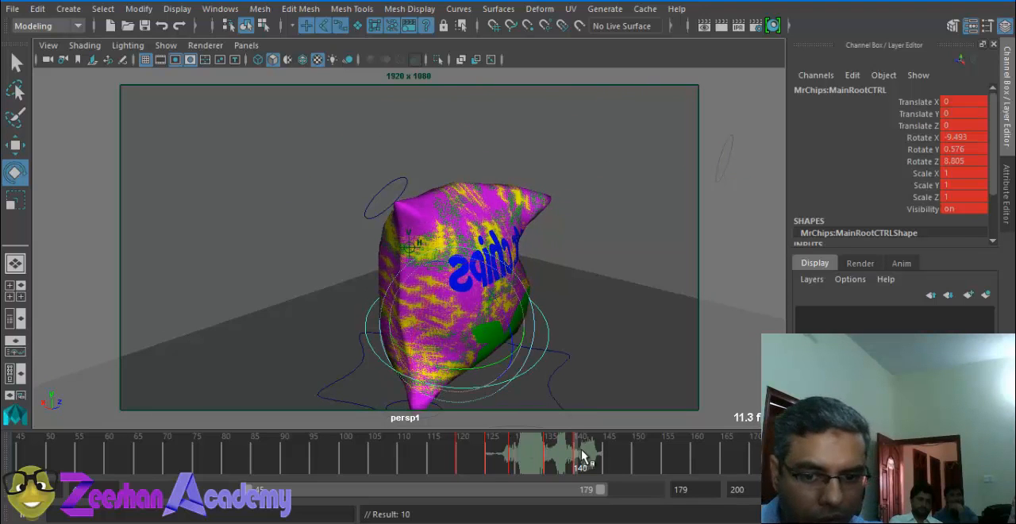
# Step: At frame 145, try lowering the left arm control and moving the right arm control up to about -2.7, 7.7, 0.2
pyautogui.moveTo(583, 456); pyautogui.dragTo(608, 457)
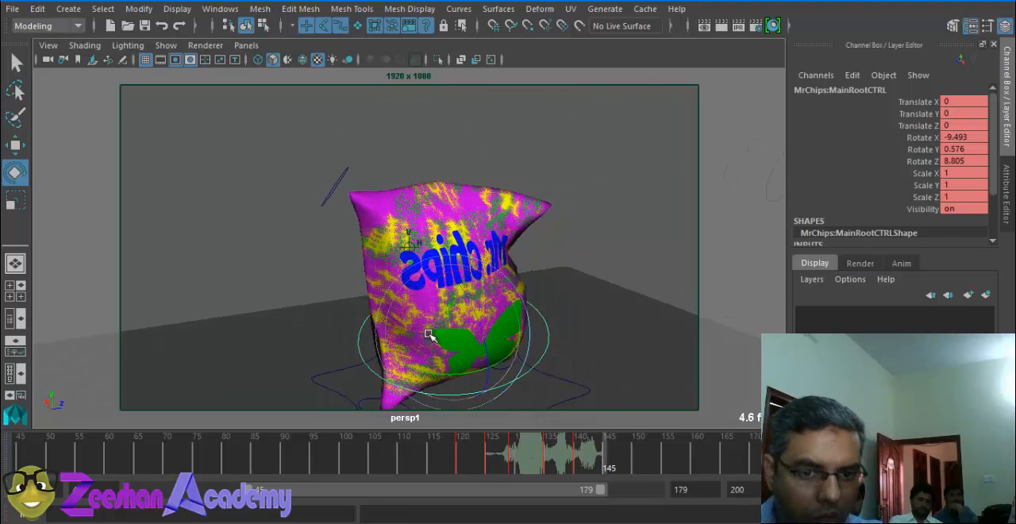
pyautogui.click(333, 180)
pyautogui.press('w')
pyautogui.click(340, 182)
pyautogui.moveTo(334, 188); pyautogui.dragTo(375, 257)
pyautogui.keyDown('alt'); pyautogui.moveTo(552, 216); pyautogui.dragTo(653, 231); pyautogui.keyUp('alt')
pyautogui.click(662, 232)
pyautogui.click(665, 195)
pyautogui.moveTo(665, 195); pyautogui.dragTo(464, 99)
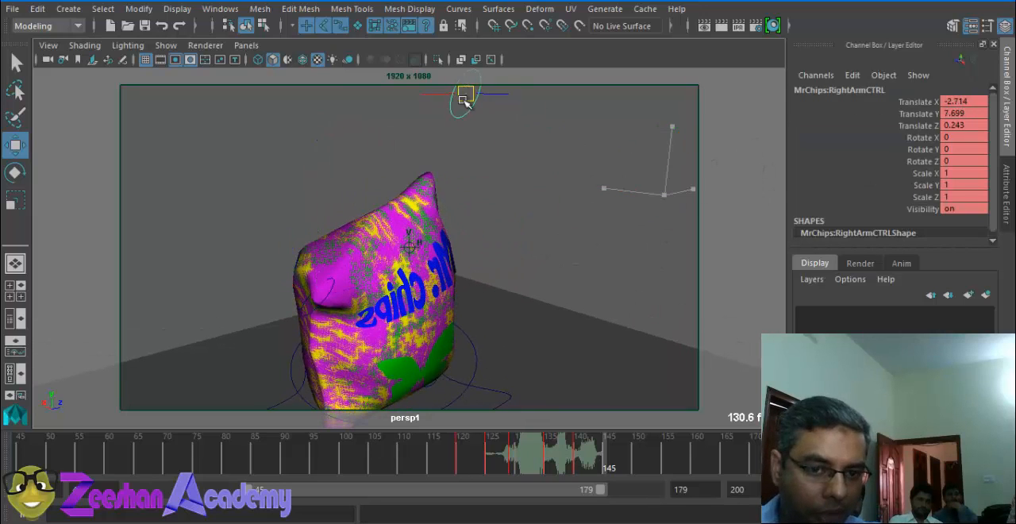
# Step: Try rotating the main root control to about -5.3, -2.4, -9.1 at frame 145
pyautogui.keyDown('alt'); pyautogui.moveTo(527, 278); pyautogui.dragTo(448, 253); pyautogui.keyUp('alt')
pyautogui.click(466, 293)
pyautogui.press('e')
pyautogui.moveTo(447, 299); pyautogui.dragTo(311, 300)
pyautogui.moveTo(398, 299); pyautogui.dragTo(380, 294)
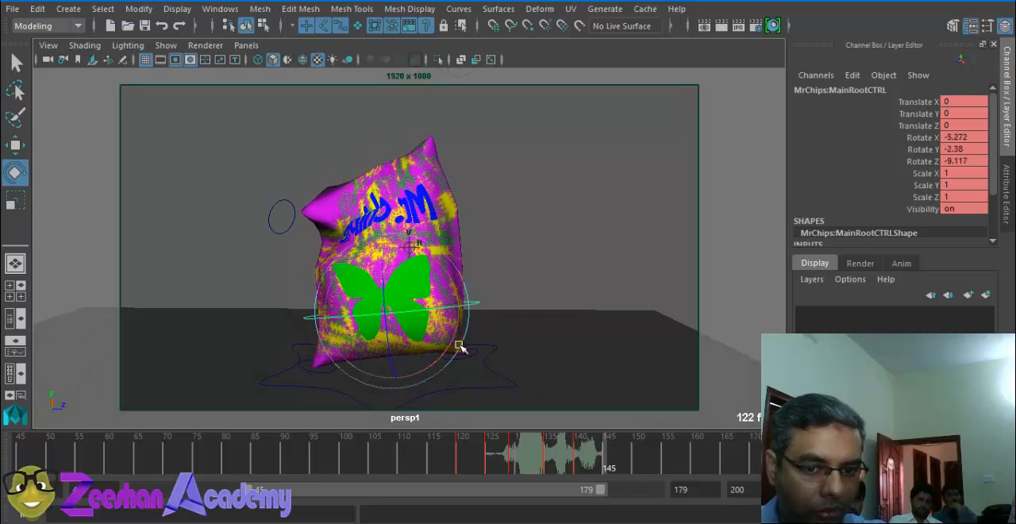
# Step: Raise the right arm control to about -4.6, 7.3, -0.9 at frame 145 and key it
pyautogui.click(568, 458)
pyautogui.click(264, 193)
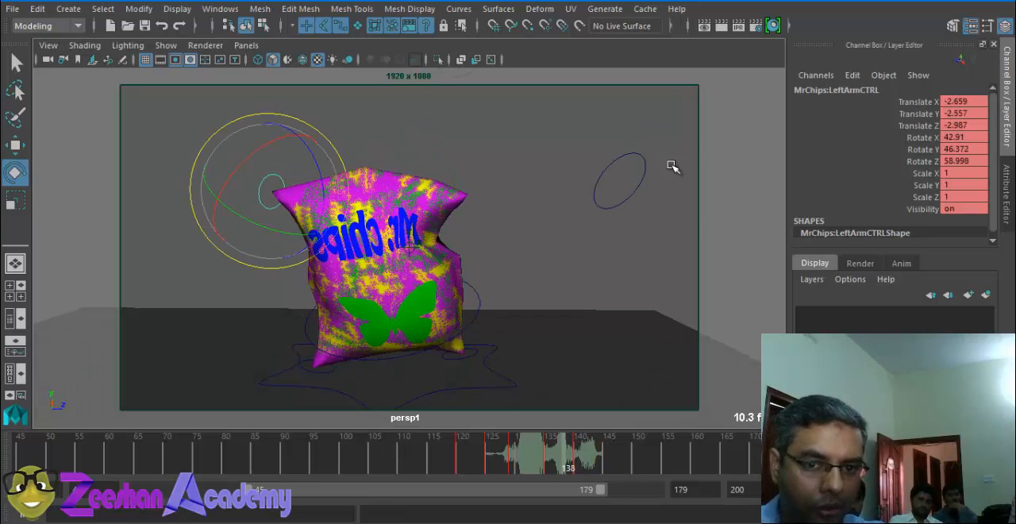
pyautogui.click(644, 168)
pyautogui.click(609, 459)
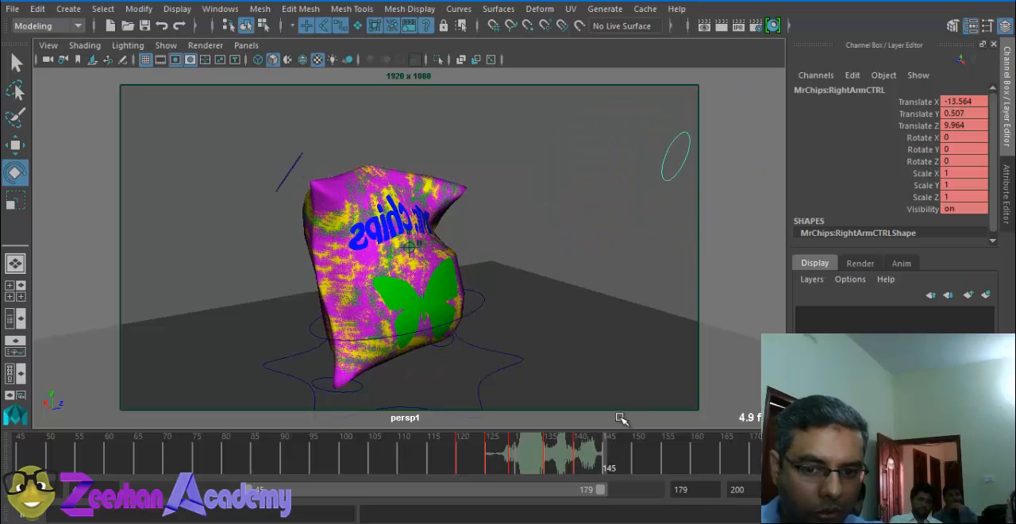
pyautogui.press('w')
pyautogui.moveTo(675, 156); pyautogui.dragTo(463, 53)
pyautogui.keyDown('alt'); pyautogui.moveTo(433, 242); pyautogui.dragTo(427, 175); pyautogui.keyUp('alt')
pyautogui.press('s')
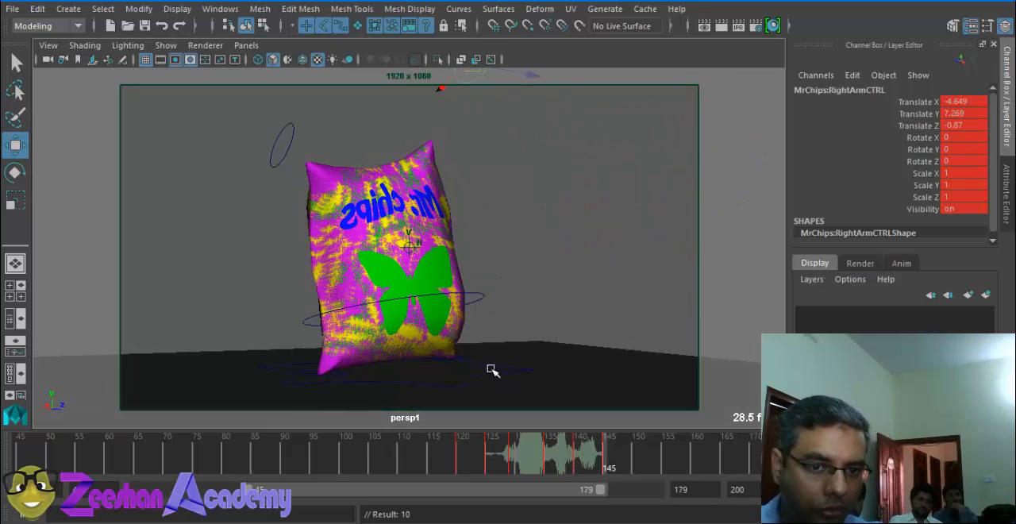
pyautogui.keyDown('alt'); pyautogui.moveTo(547, 261); pyautogui.dragTo(514, 278, button='middle'); pyautogui.keyUp('alt')
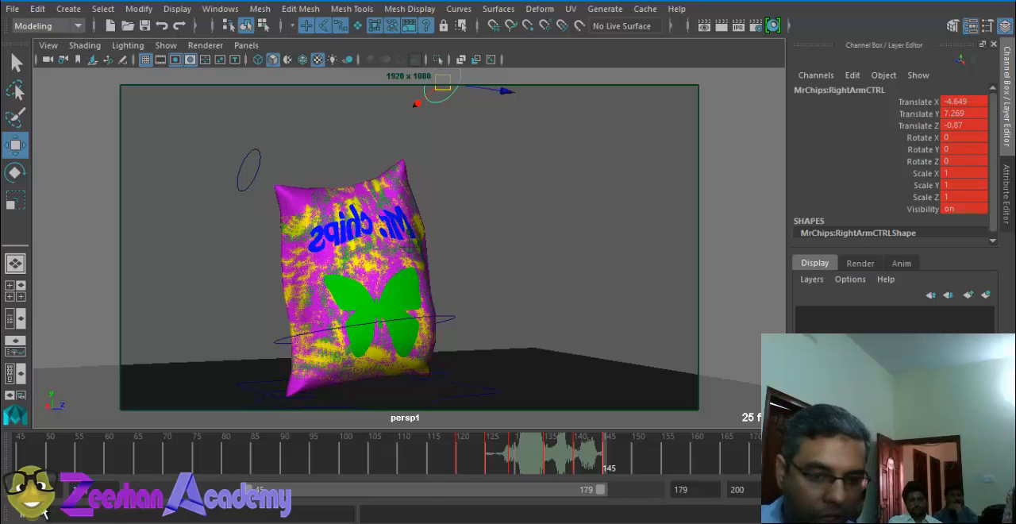
# Step: Set the start of the playback range to frame 120
pyautogui.moveTo(242, 488); pyautogui.dragTo(439, 489)
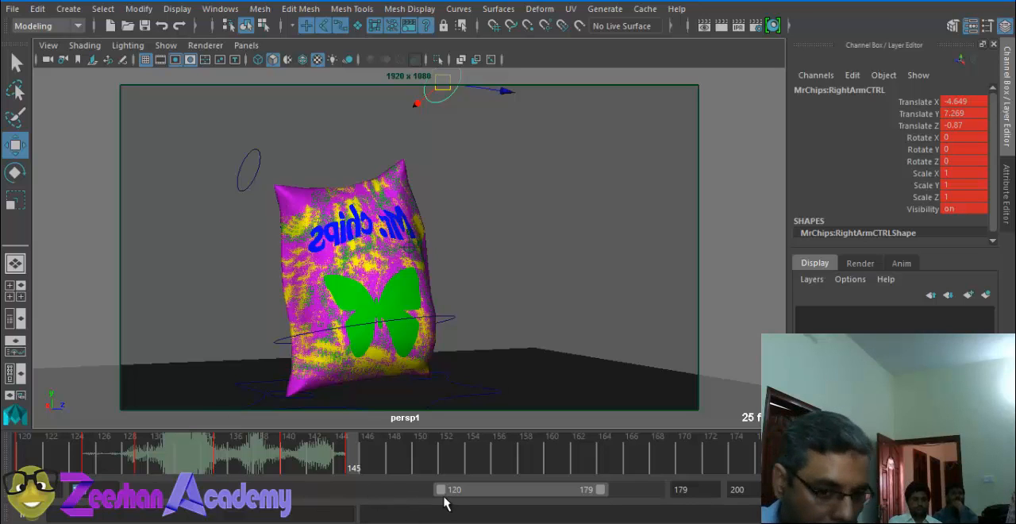
pyautogui.moveTo(441, 494); pyautogui.dragTo(413, 503)
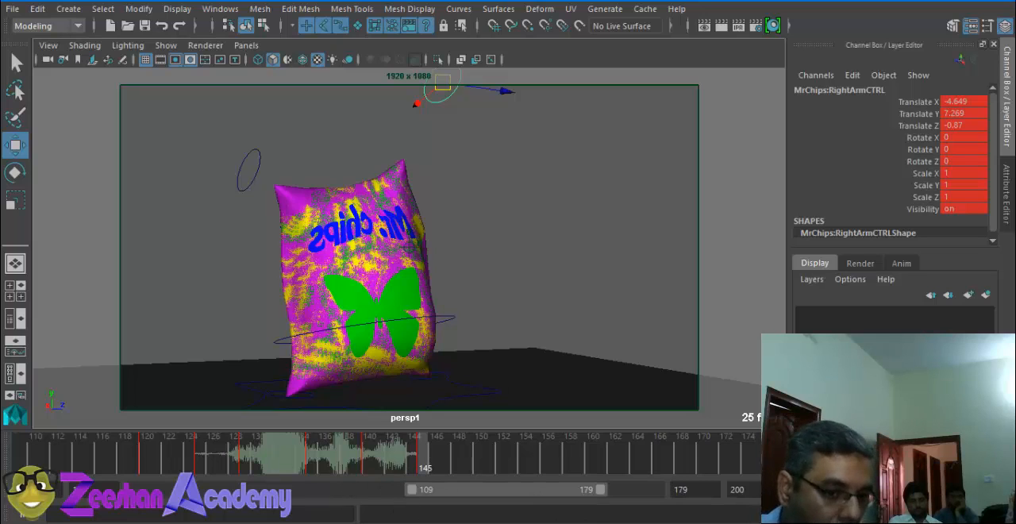
pyautogui.press('Return')
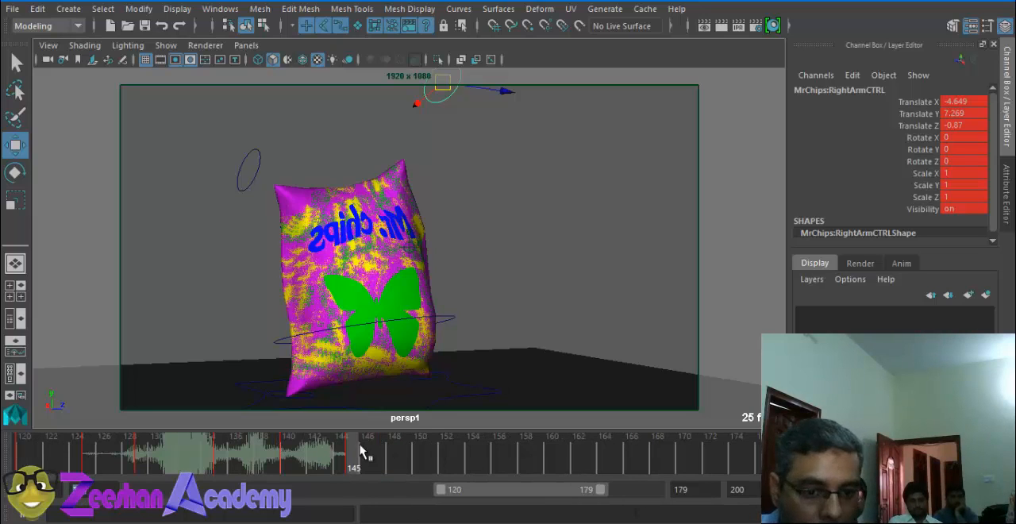
# Step: Move the left arm control up and outward to about 0.6, 2.1, -5.6 at frame 150
pyautogui.click(389, 462)
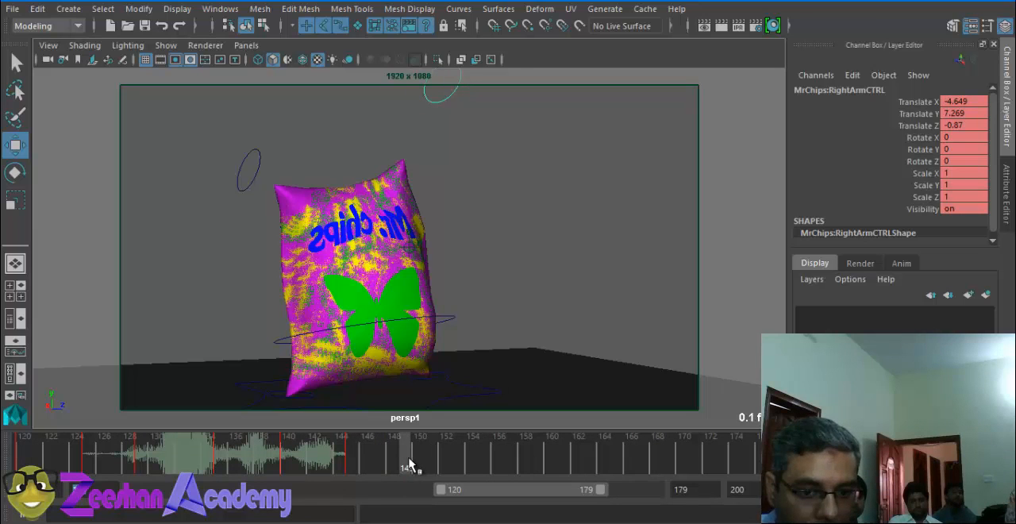
pyautogui.moveTo(410, 464); pyautogui.dragTo(421, 460)
pyautogui.keyDown('alt'); pyautogui.moveTo(345, 304); pyautogui.dragTo(371, 306); pyautogui.keyUp('alt')
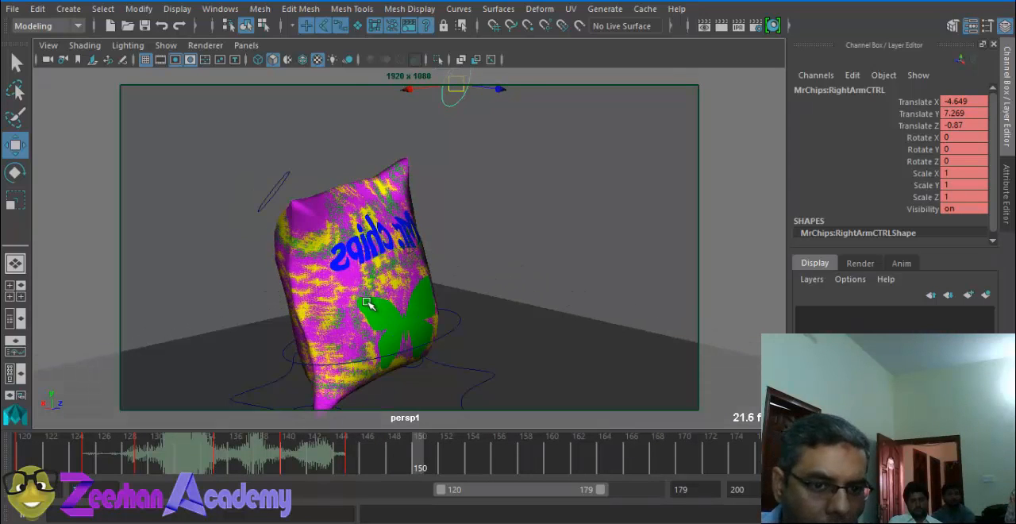
pyautogui.click(272, 198)
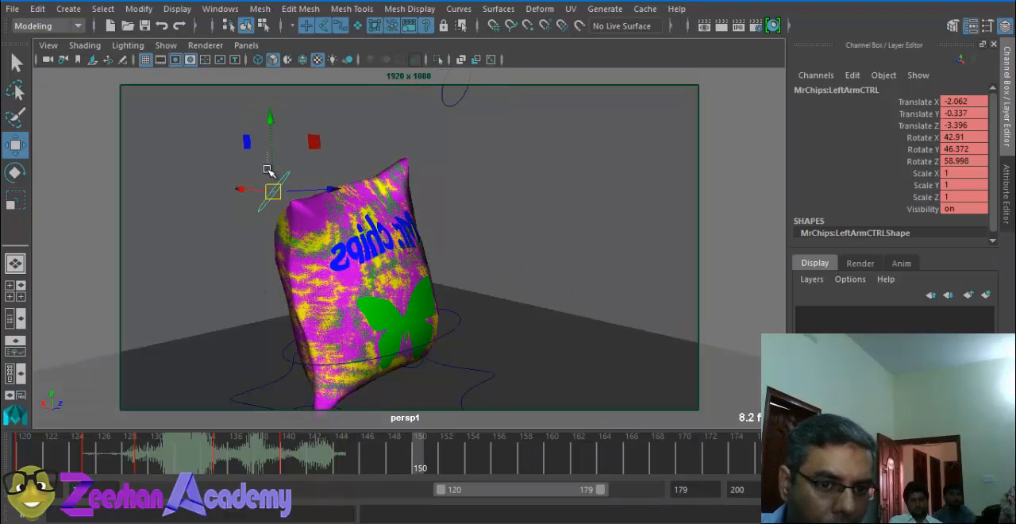
pyautogui.click(268, 171)
pyautogui.click(277, 193)
pyautogui.moveTo(273, 191); pyautogui.dragTo(233, 145)
pyautogui.keyDown('alt'); pyautogui.moveTo(258, 162); pyautogui.dragTo(416, 196); pyautogui.keyUp('alt')
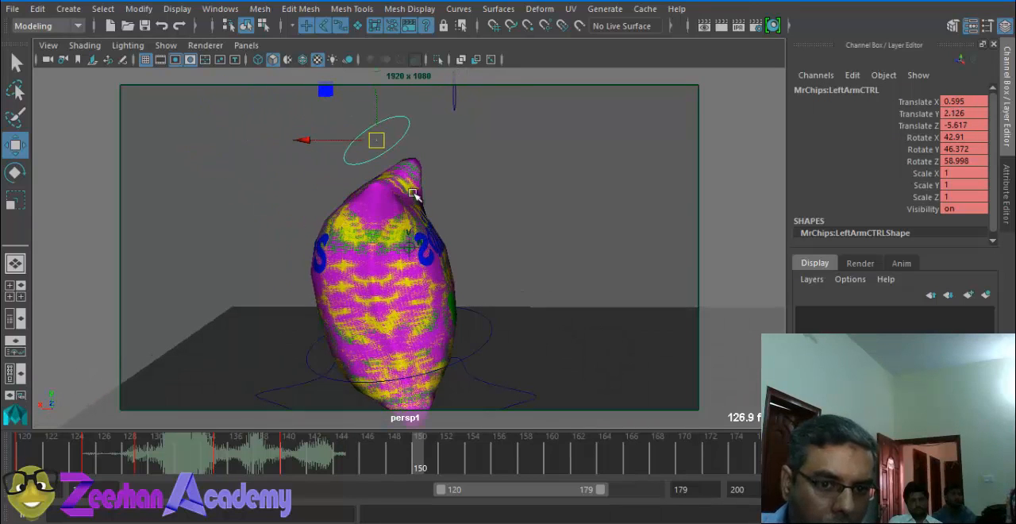
# Step: Rotate the main root control to about -2.6, 19.3, 31.6 and key it at frame 150
pyautogui.click(473, 310)
pyautogui.press('e')
pyautogui.moveTo(466, 304); pyautogui.dragTo(492, 203)
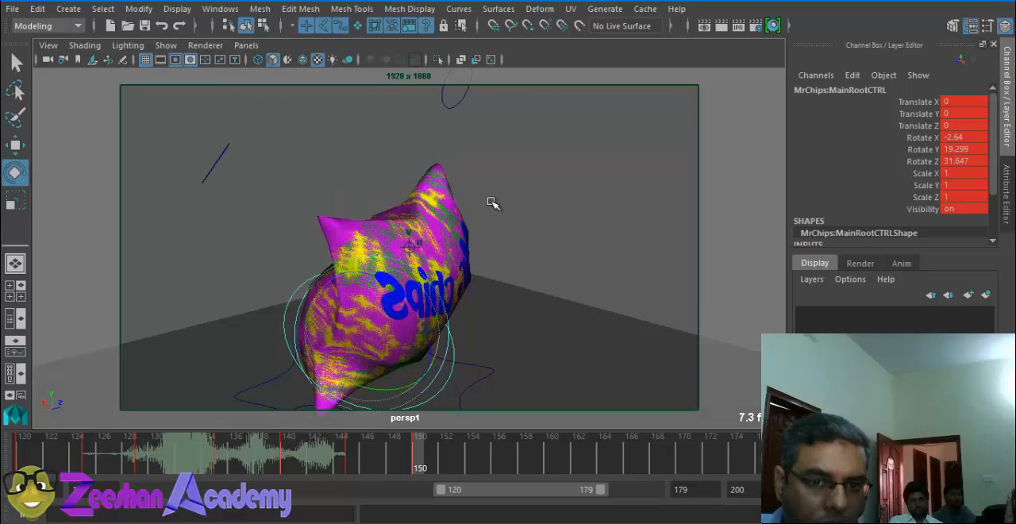
# Step: Lower the right arm control to about -7.9, -0.7, -0.2 and key both arm controls at frame 150
pyautogui.click(462, 103)
pyautogui.press('w')
pyautogui.moveTo(458, 92); pyautogui.dragTo(446, 285)
pyautogui.keyDown('alt'); pyautogui.moveTo(552, 359); pyautogui.dragTo(534, 373); pyautogui.keyUp('alt')
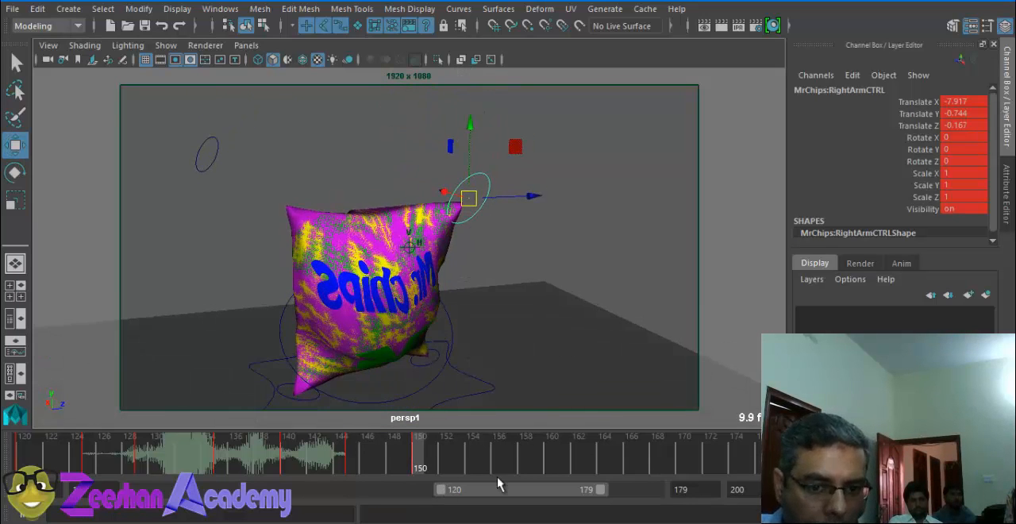
pyautogui.click(418, 380)
pyautogui.click(207, 155)
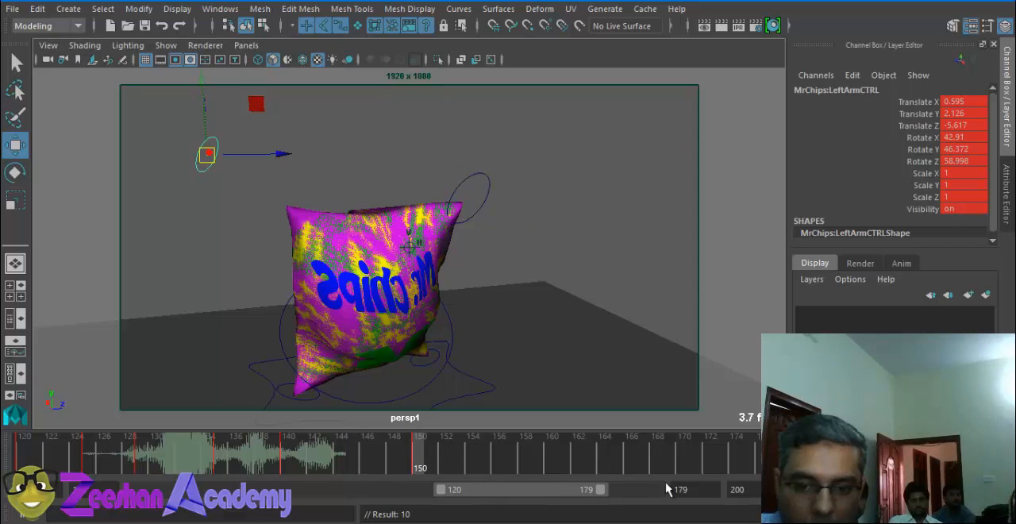
# Step: Set the end of the playback range to frame 150 and look through MyCamera3
pyautogui.write('150')
pyautogui.press('Return')
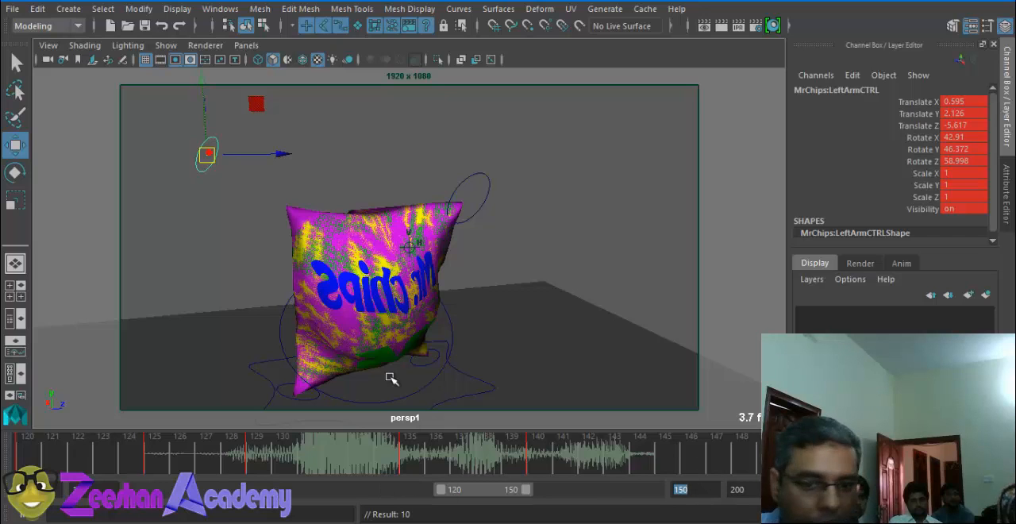
pyautogui.click(246, 46)
pyautogui.moveTo(349, 64)
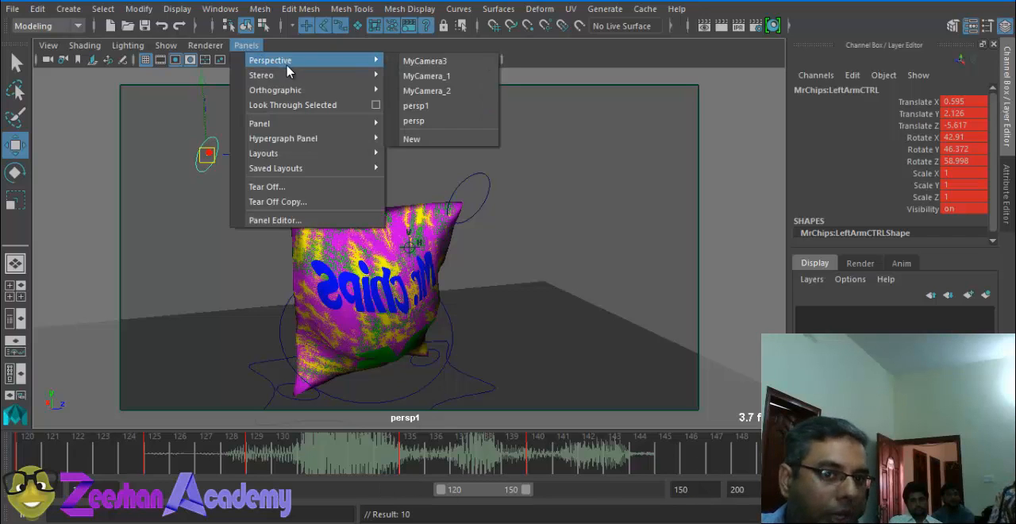
pyautogui.click(454, 85)
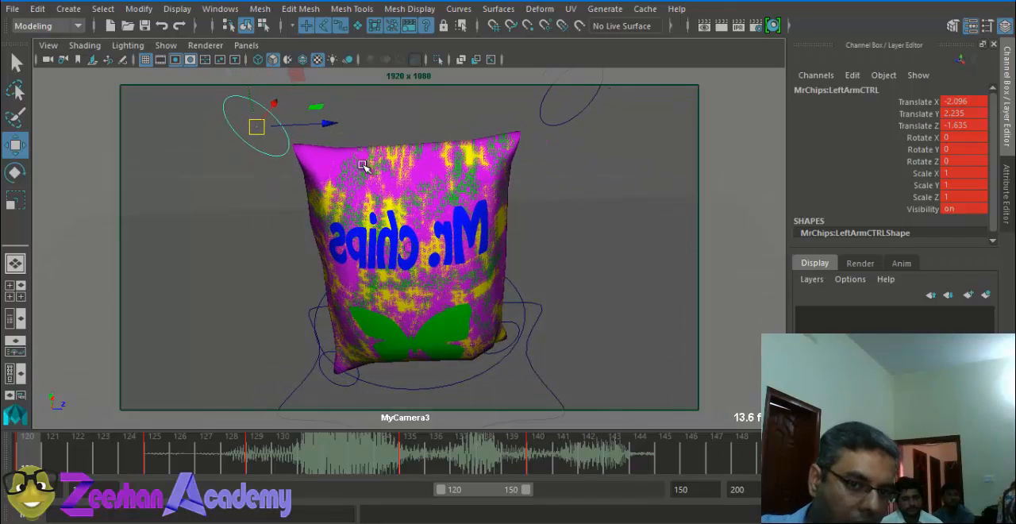
# Step: Play the animation from frame 120 through MyCamera3 to check the poses against the dialogue
pyautogui.hotkey('alt', 'v')
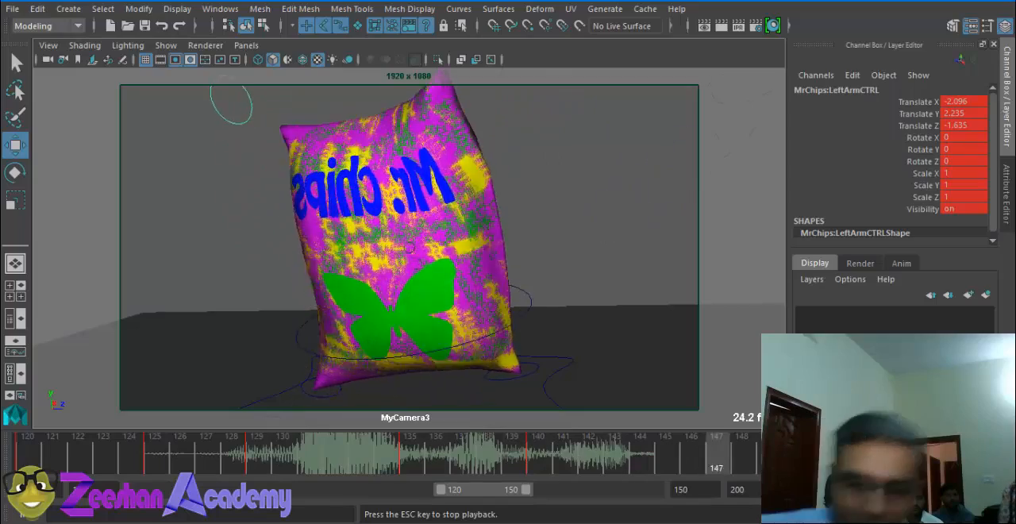
pyautogui.press('Escape')
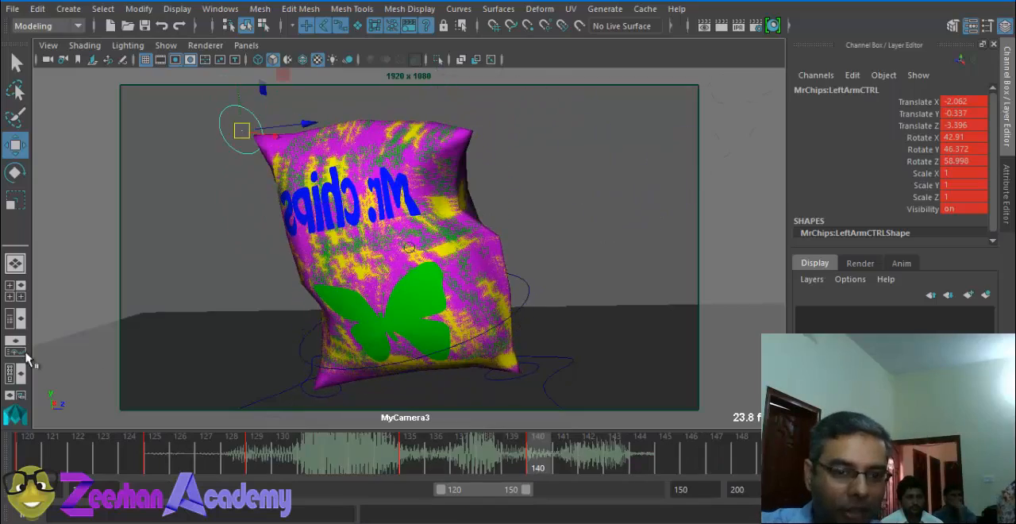
pyautogui.moveTo(30, 458)
pyautogui.mouseDown()
pyautogui.moveTo(18, 463)
pyautogui.moveTo(446, 472)
pyautogui.moveTo(720, 449)
pyautogui.moveTo(758, 458)
pyautogui.moveTo(23, 464)
pyautogui.mouseUp()
pyautogui.hotkey('alt', 'v')
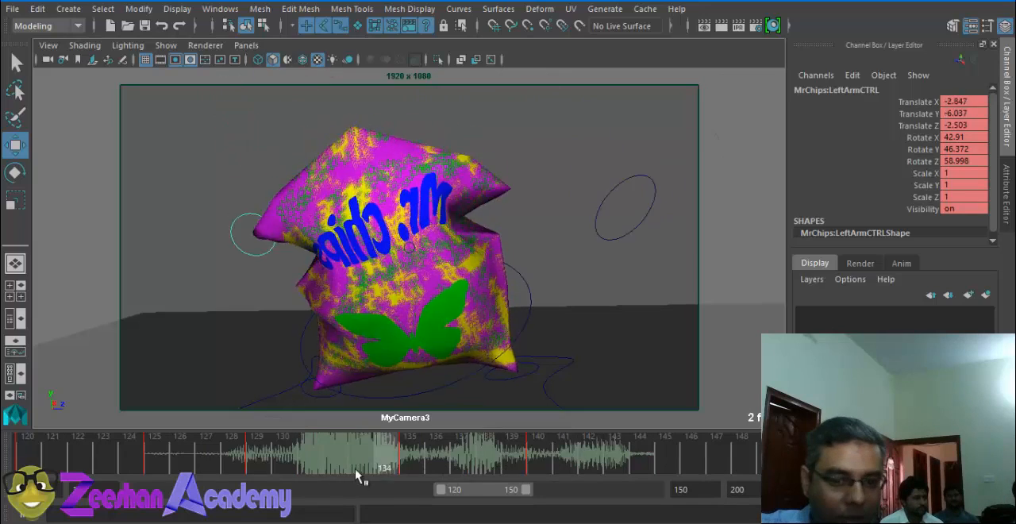
pyautogui.hotkey('alt', 'v')
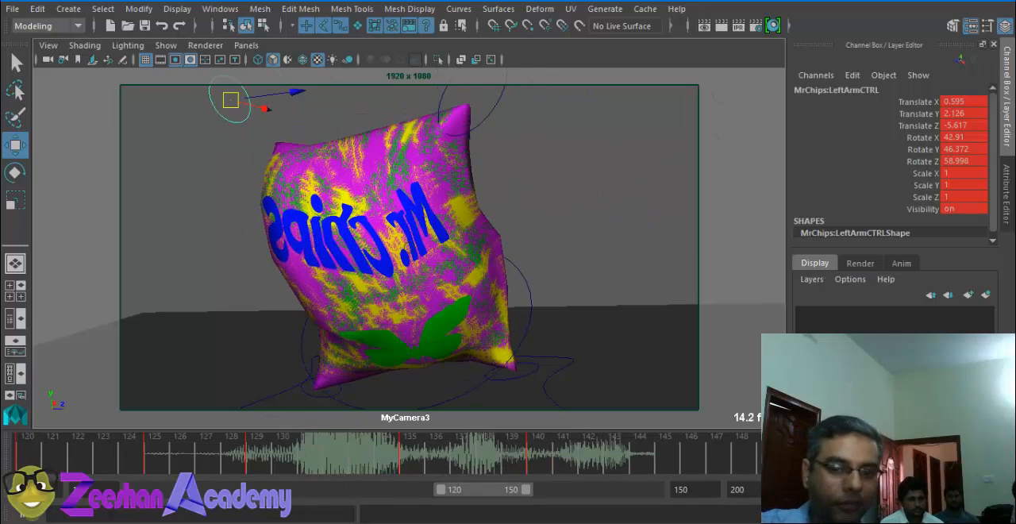
# Step: Hide the NURBS curves in the MyCamera3 view
pyautogui.click(165, 45)
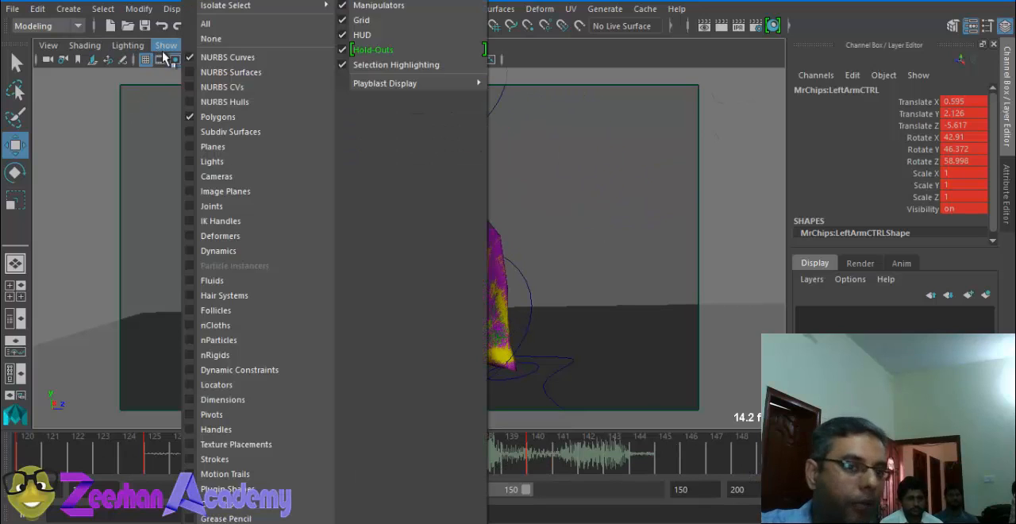
pyautogui.click(246, 55)
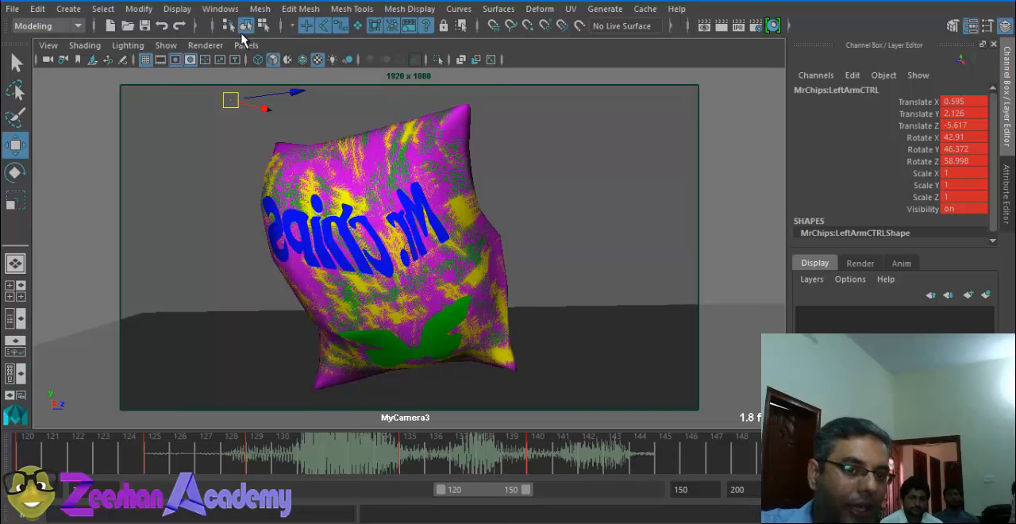
pyautogui.click(246, 45)
pyautogui.click(247, 46)
# Step: Set the playblast's time range to start at frame 120 and end at frame 150
pyautogui.click(220, 8)
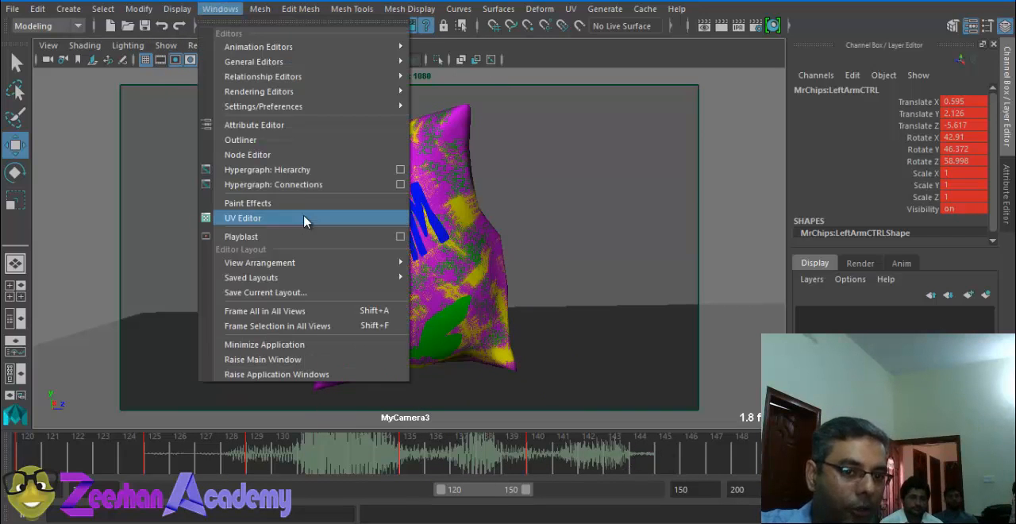
pyautogui.click(400, 237)
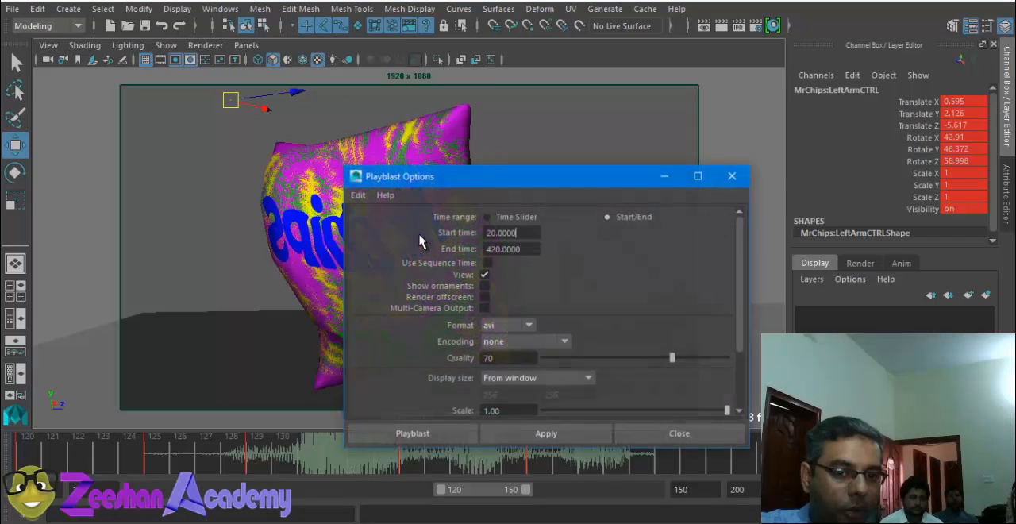
pyautogui.write('1')
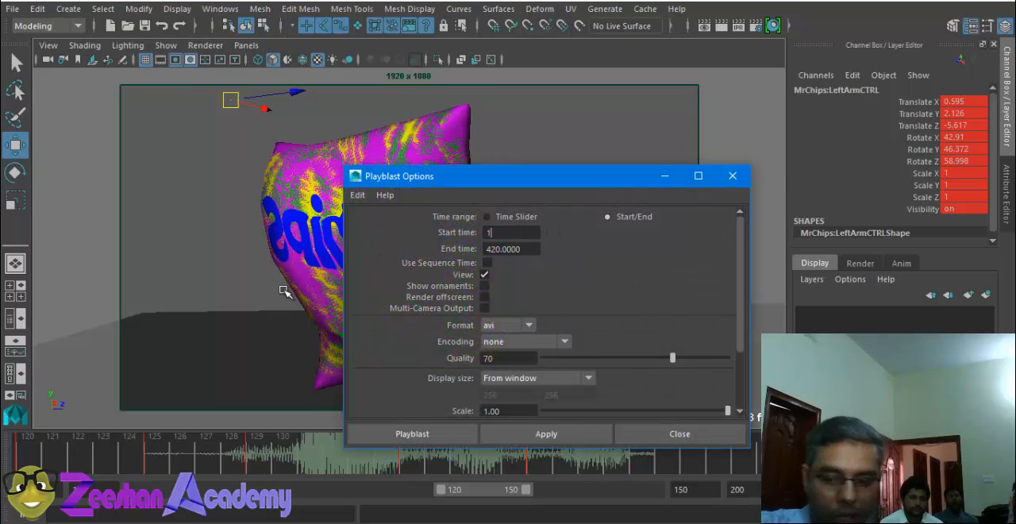
pyautogui.write('20')
pyautogui.press('Return')
pyautogui.click(507, 250)
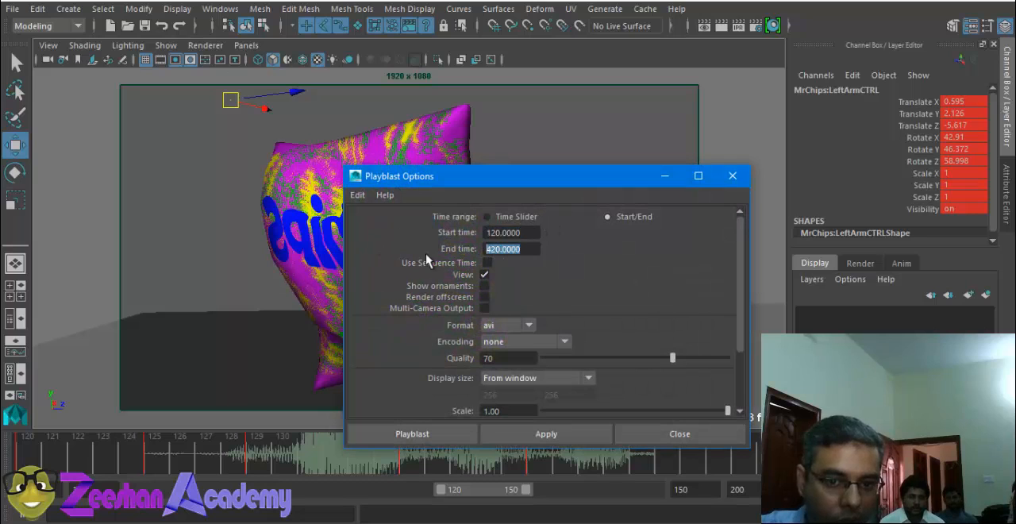
pyautogui.write('150')
pyautogui.press('Return')
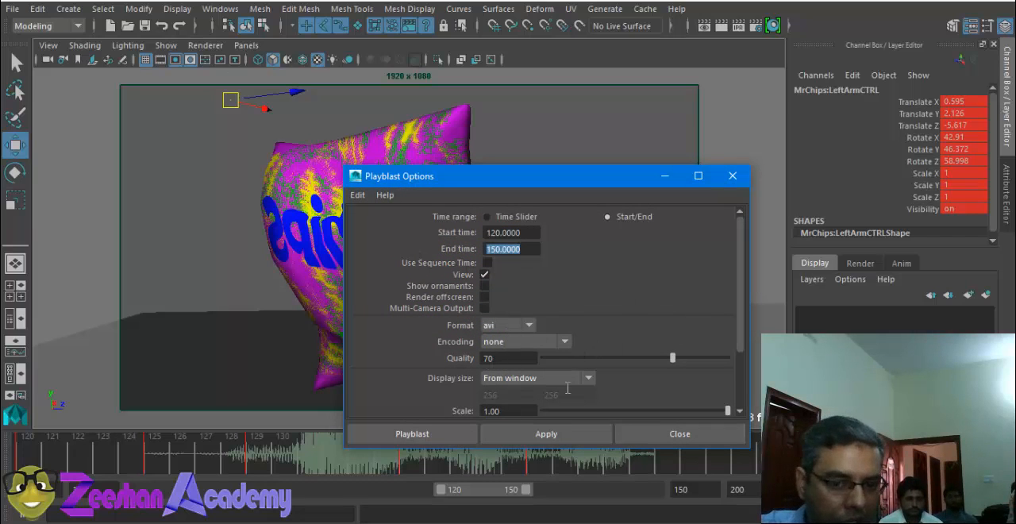
# Step: Name the movie file Scene 1 Shot 3 and create the playblast
pyautogui.moveTo(738, 277); pyautogui.dragTo(716, 346)
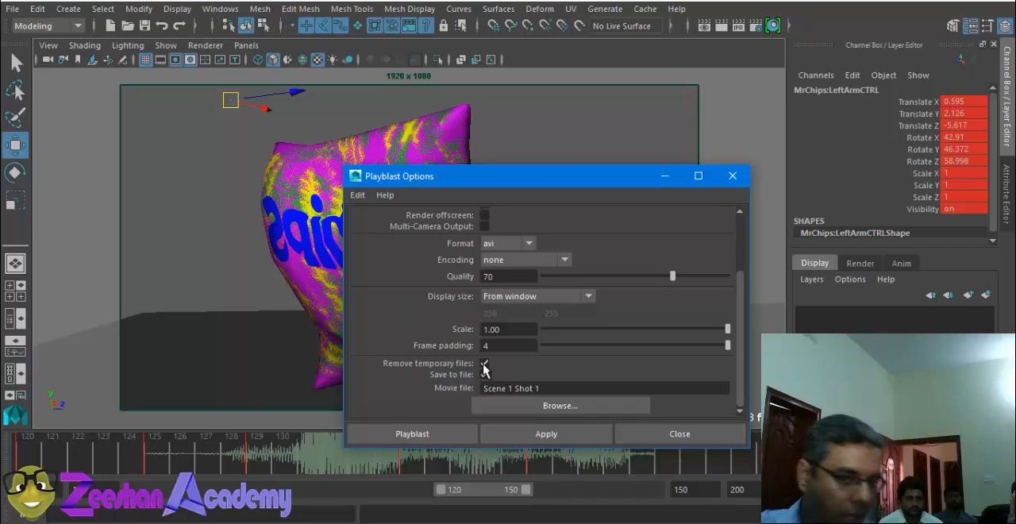
pyautogui.click(555, 387)
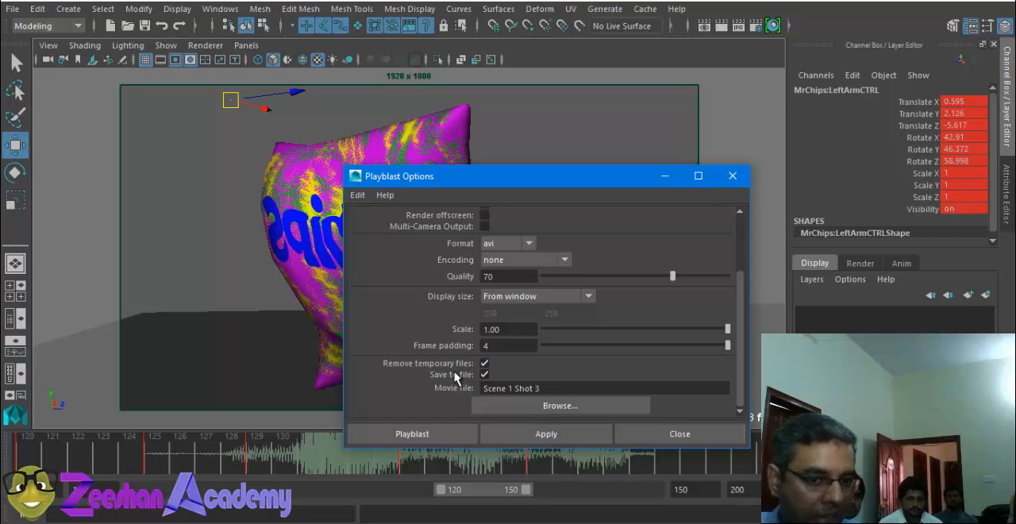
pyautogui.click(431, 433)
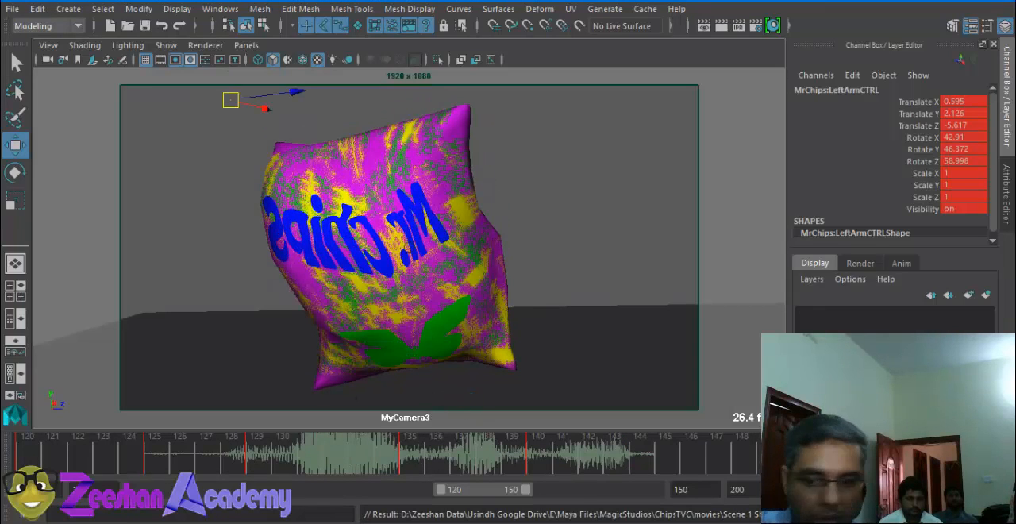
# Step: Check the playback settings in the time slider preferences and save them
pyautogui.click(1001, 489)
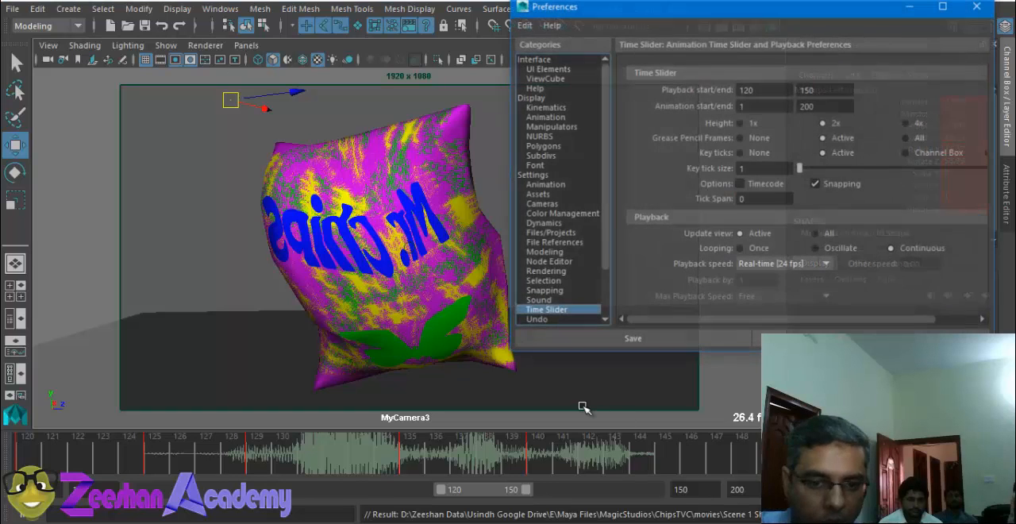
pyautogui.click(695, 343)
# Step: Switch to the ChipsTVC movies folder in File Explorer, play Scene 1 Shot 3 and close the player
pyautogui.moveTo(154, 520)
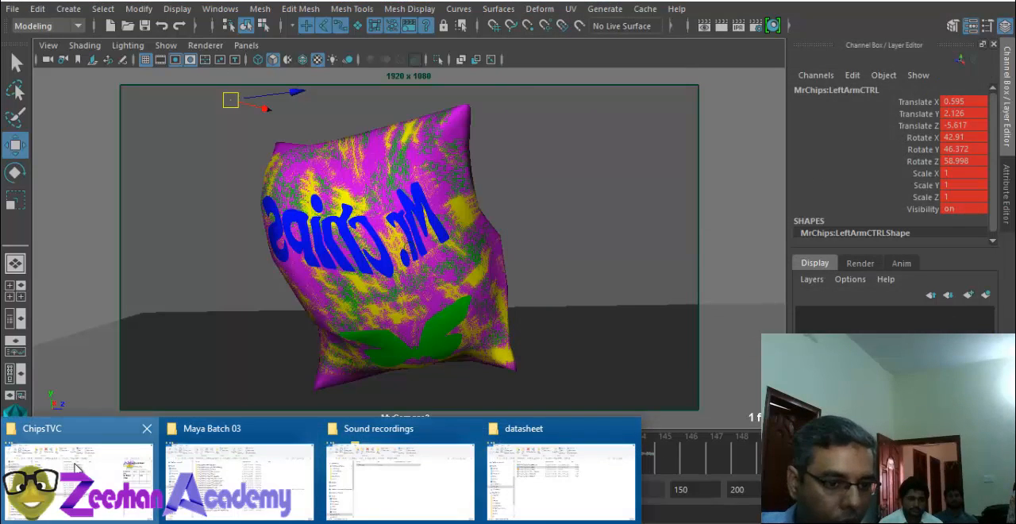
pyautogui.click(70, 459)
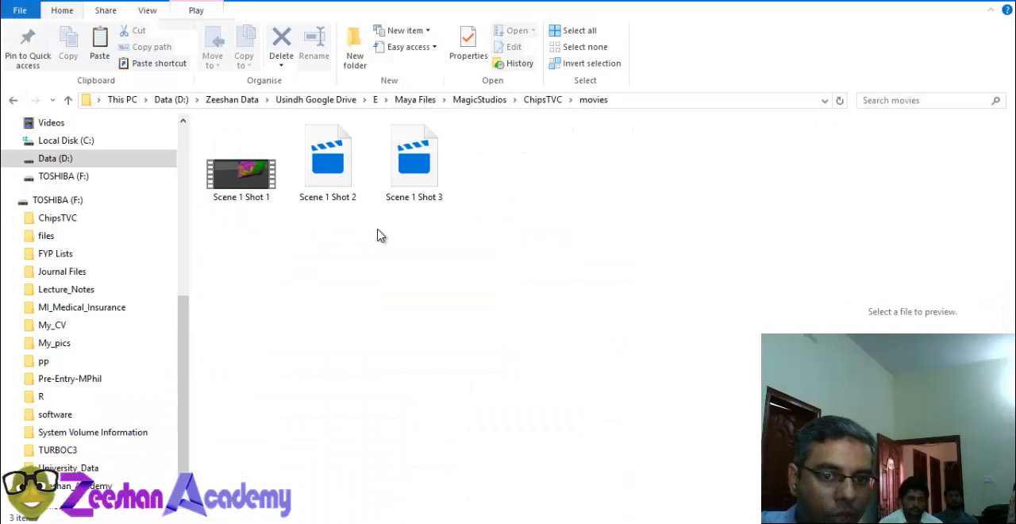
pyautogui.moveTo(231, 252); pyautogui.dragTo(353, 176)
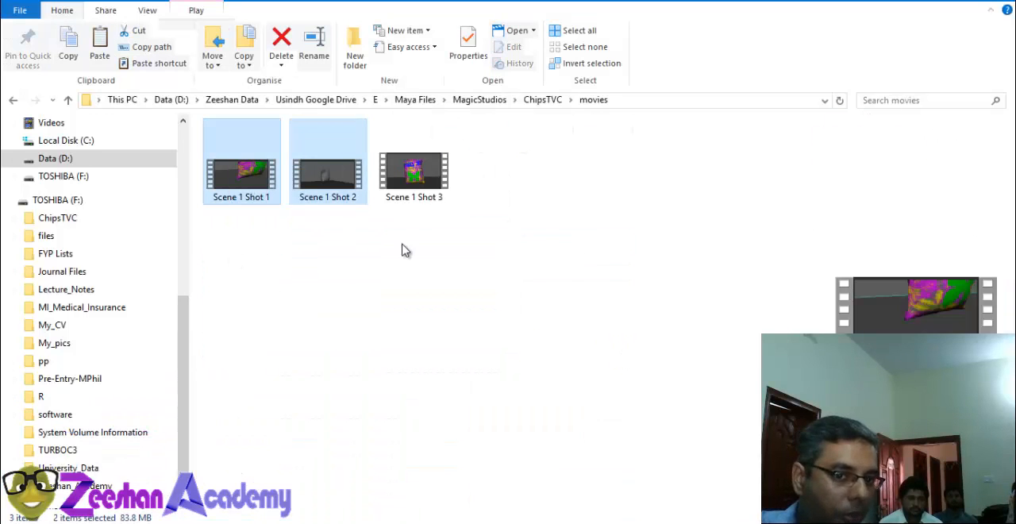
pyautogui.doubleClick(418, 181)
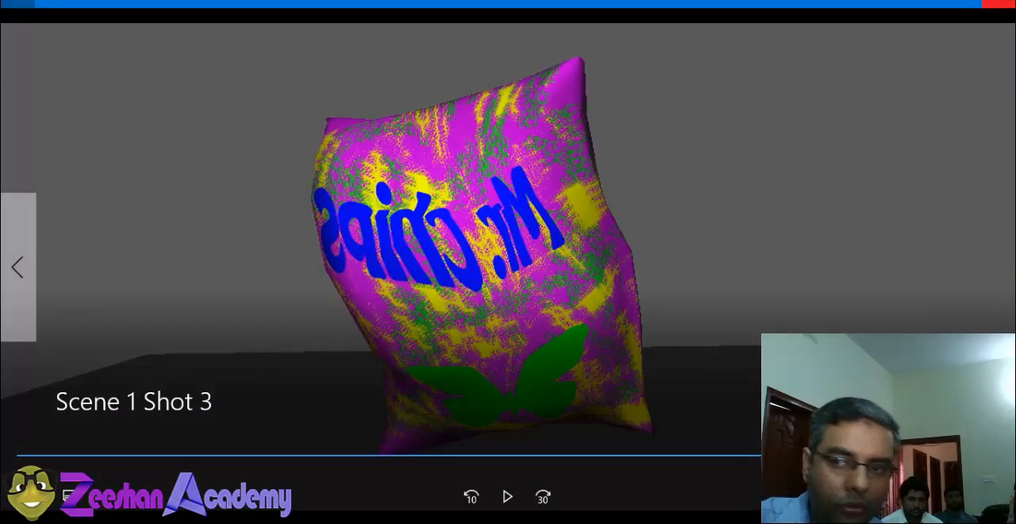
pyautogui.click(999, 4)
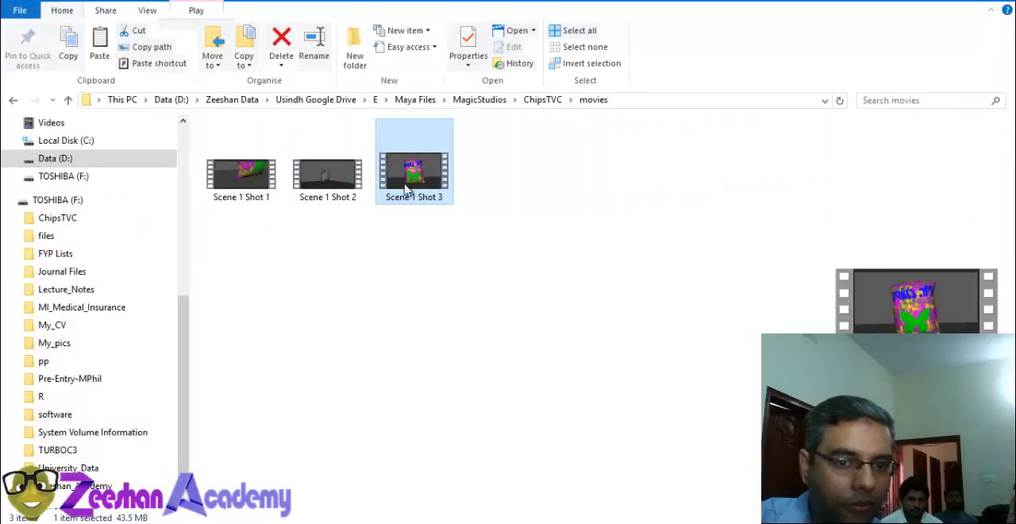
# Step: Play Scene 1 Shot 3 again in a different media player and close it
pyautogui.rightClick(443, 164)
pyautogui.moveTo(589, 228)
pyautogui.click(773, 275)
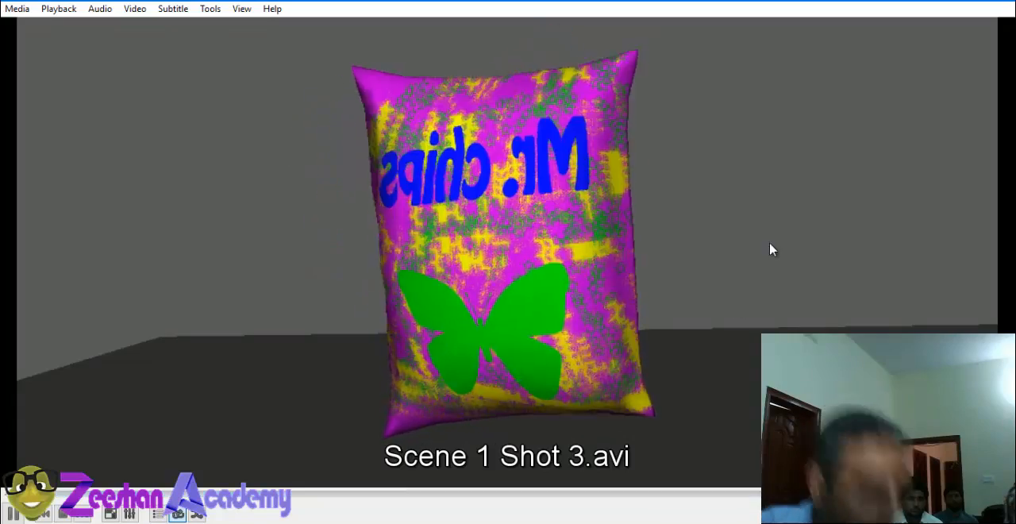
pyautogui.click(998, 1)
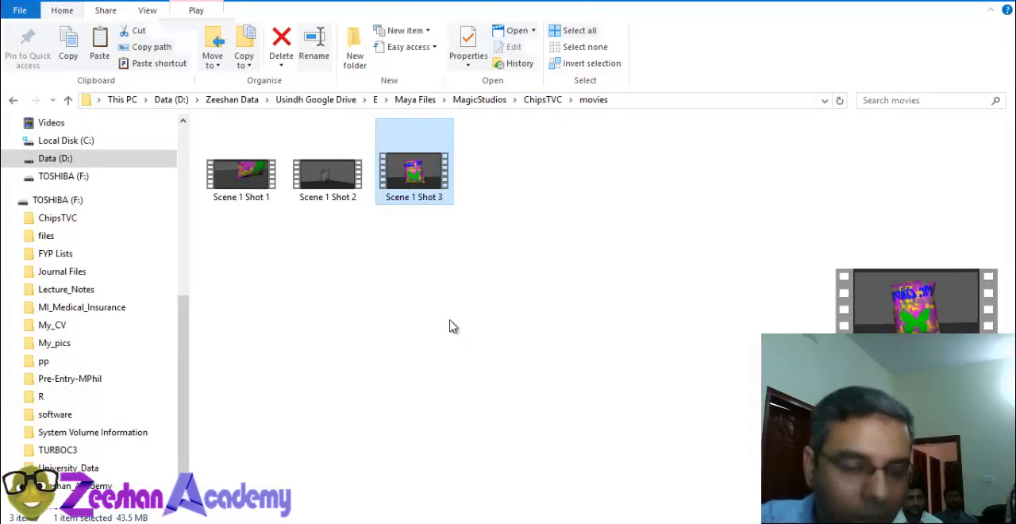
# Step: Switch back to Maya, change the view to the persp camera and go to frame 150
pyautogui.click(603, 523)
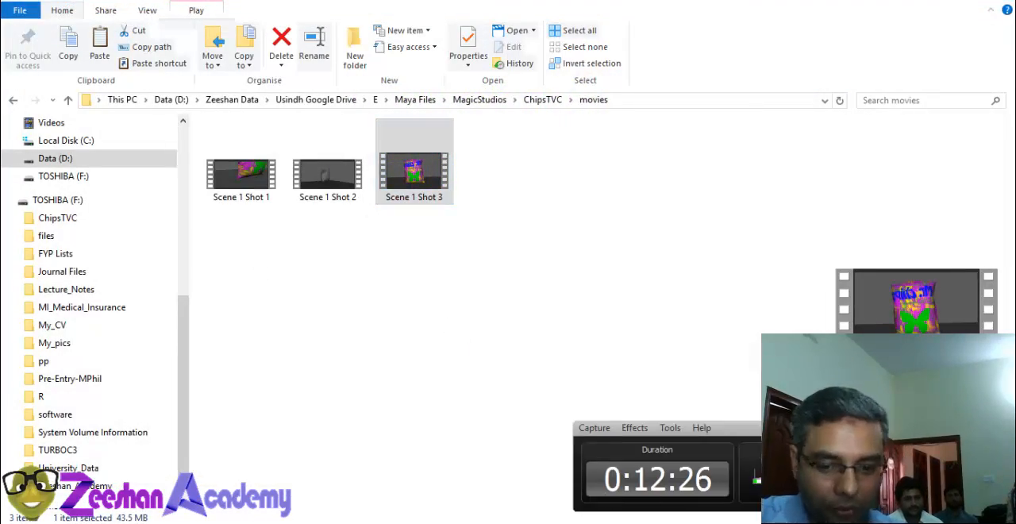
pyautogui.click(603, 522)
pyautogui.click(529, 522)
pyautogui.click(596, 479)
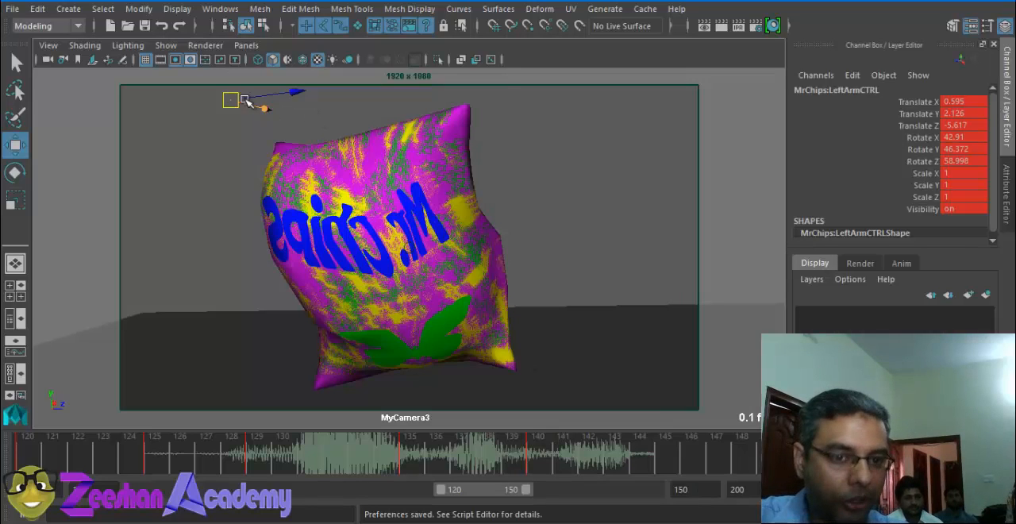
pyautogui.click(246, 46)
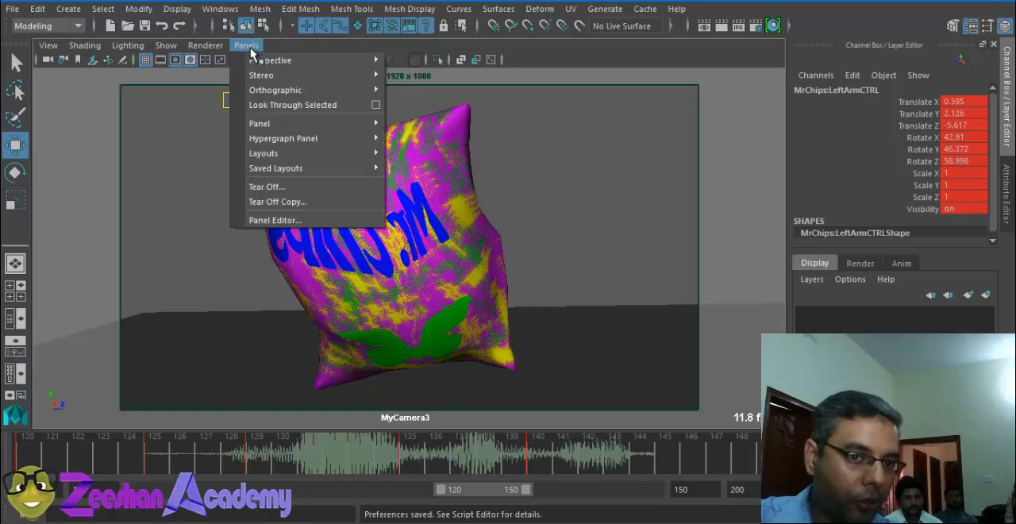
pyautogui.click(445, 122)
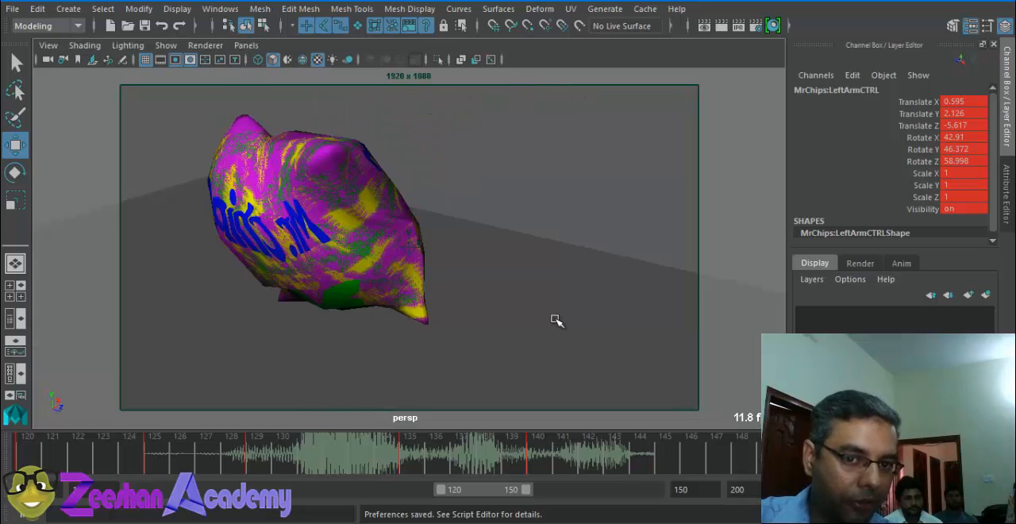
pyautogui.keyDown('alt'); pyautogui.moveTo(556, 320); pyautogui.dragTo(680, 333); pyautogui.keyUp('alt')
pyautogui.moveTo(665, 461); pyautogui.dragTo(760, 458)
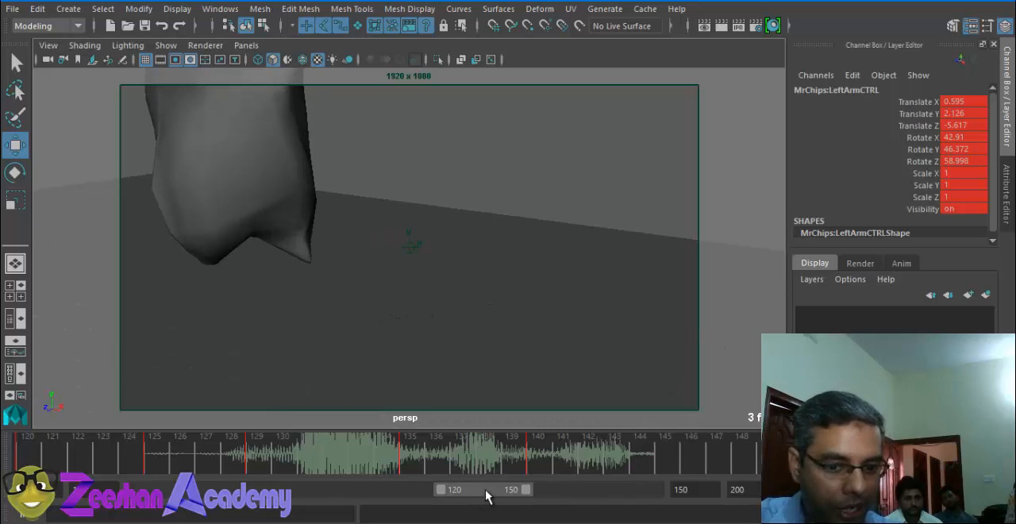
# Step: Show the Dialog_MsChipsy sound on the timeline and set the playback range to frames 151 to 200
pyautogui.moveTo(486, 490); pyautogui.dragTo(519, 492)
pyautogui.rightClick(500, 446)
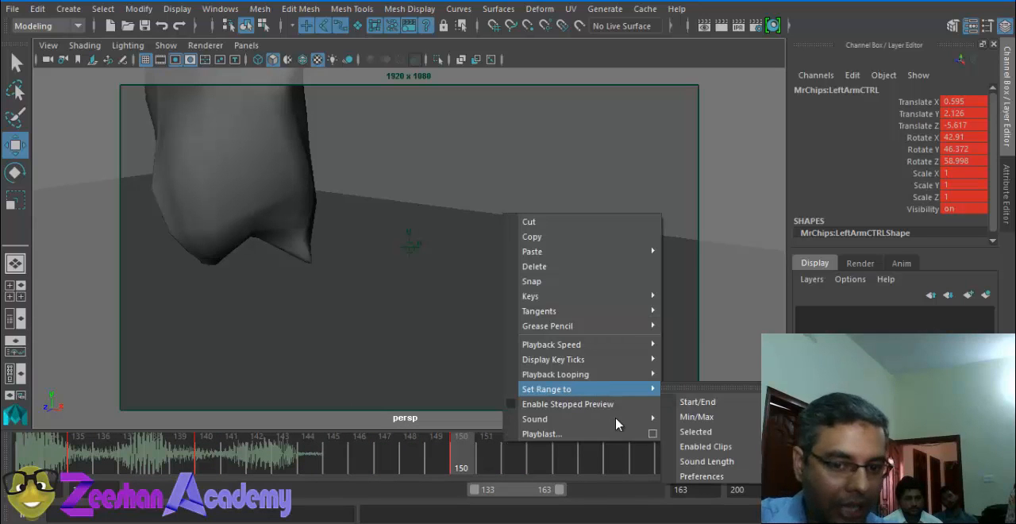
pyautogui.moveTo(626, 418)
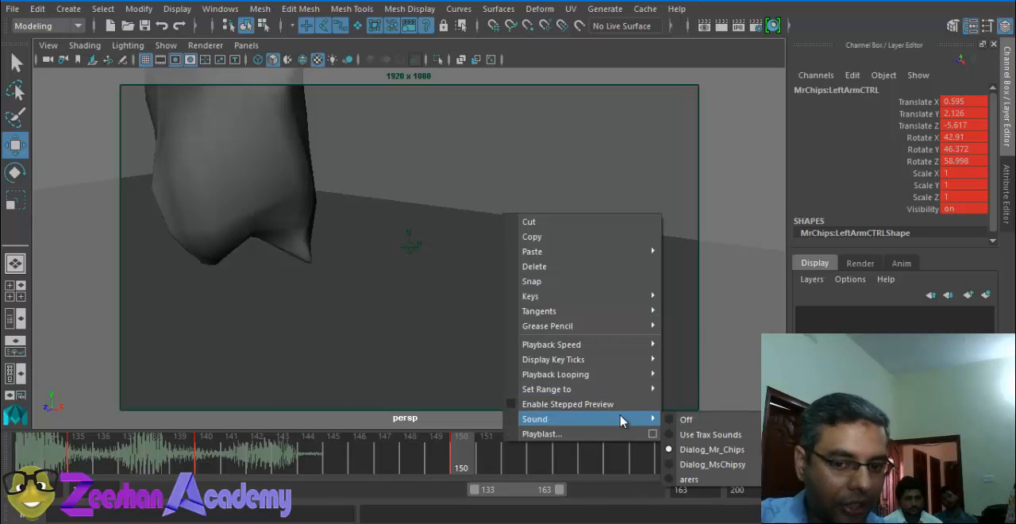
pyautogui.click(734, 471)
pyautogui.moveTo(494, 490); pyautogui.dragTo(546, 497)
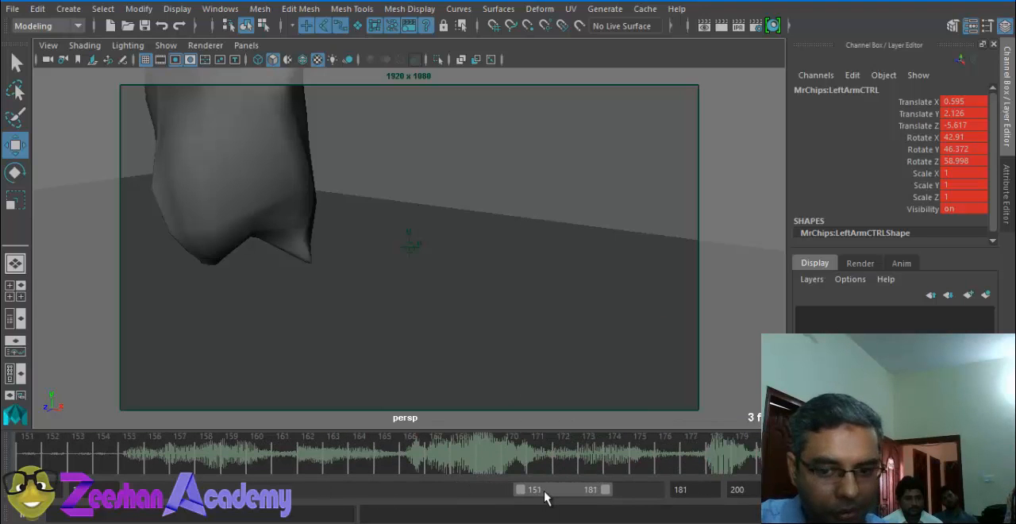
pyautogui.moveTo(607, 491); pyautogui.dragTo(659, 497)
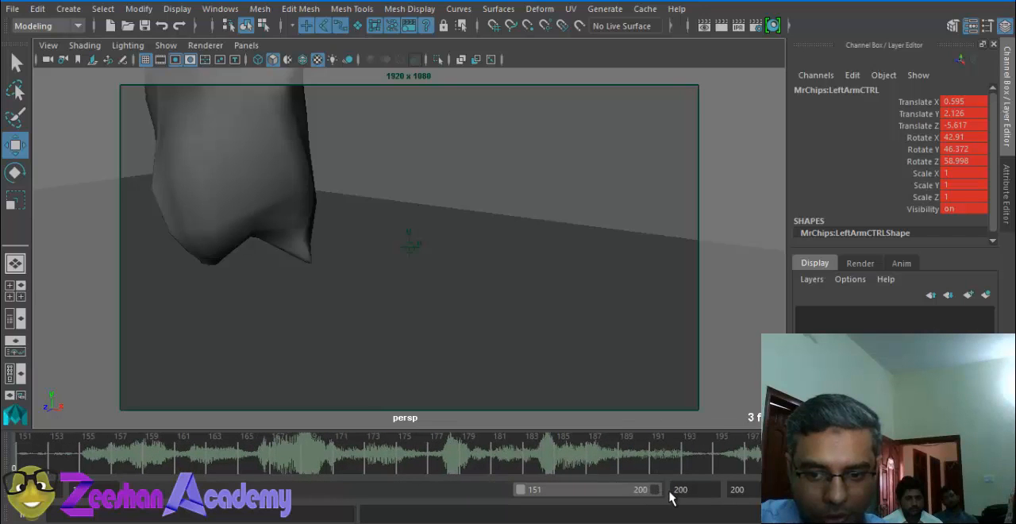
# Step: Play back the Dialog_MsChipsy sound, stop at frame 151 and set the playback range's start to frame 150
pyautogui.hotkey('alt', 'v')
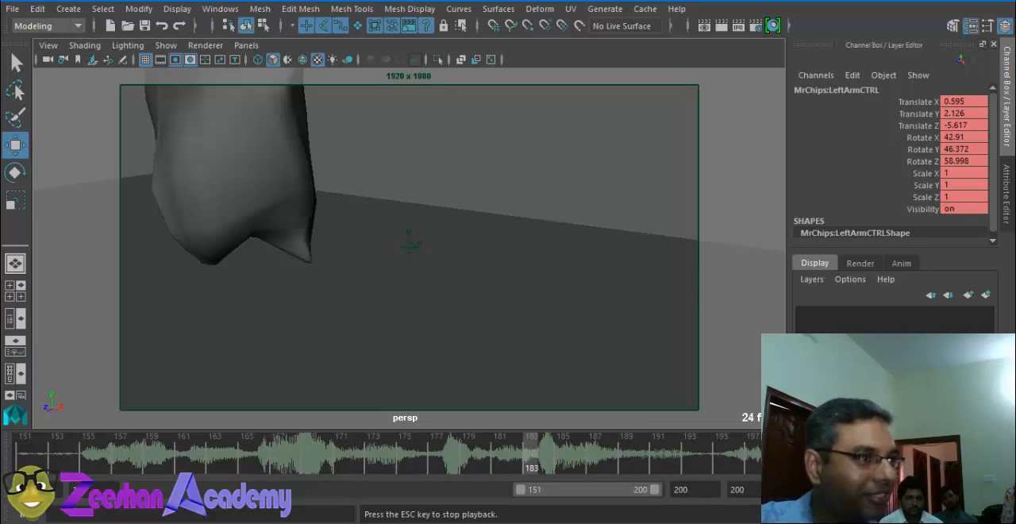
pyautogui.click(21, 462)
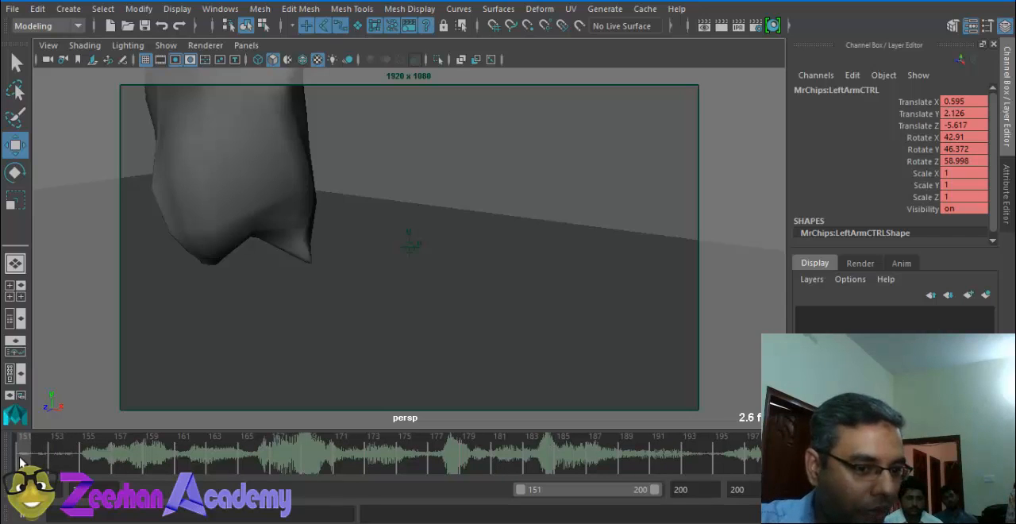
pyautogui.press('Return')
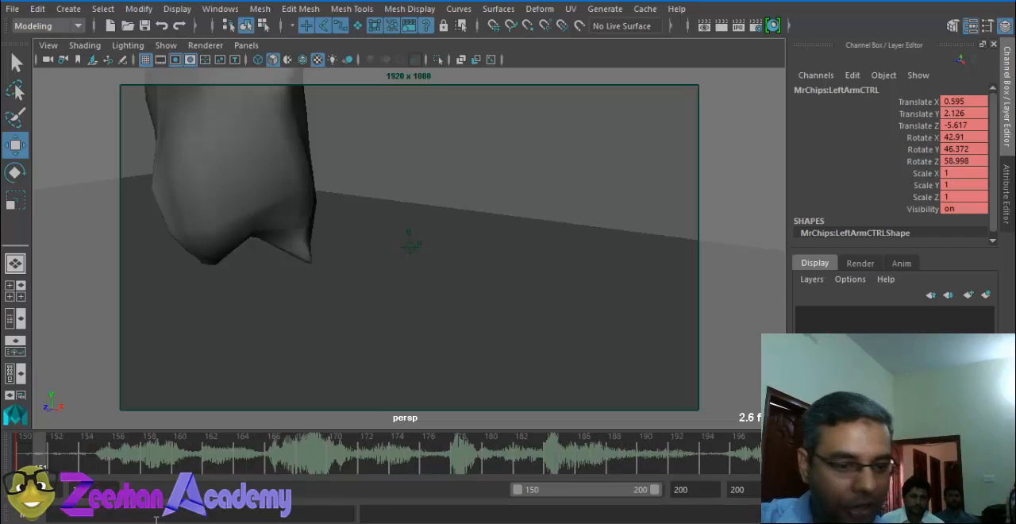
# Step: Show the NURBS curves in the persp view so the rig controls of the gray character can be selected
pyautogui.keyDown('alt'); pyautogui.moveTo(410, 289); pyautogui.dragTo(392, 250); pyautogui.keyUp('alt')
pyautogui.keyDown('alt'); pyautogui.moveTo(392, 250); pyautogui.dragTo(394, 257, button='right'); pyautogui.keyUp('alt')
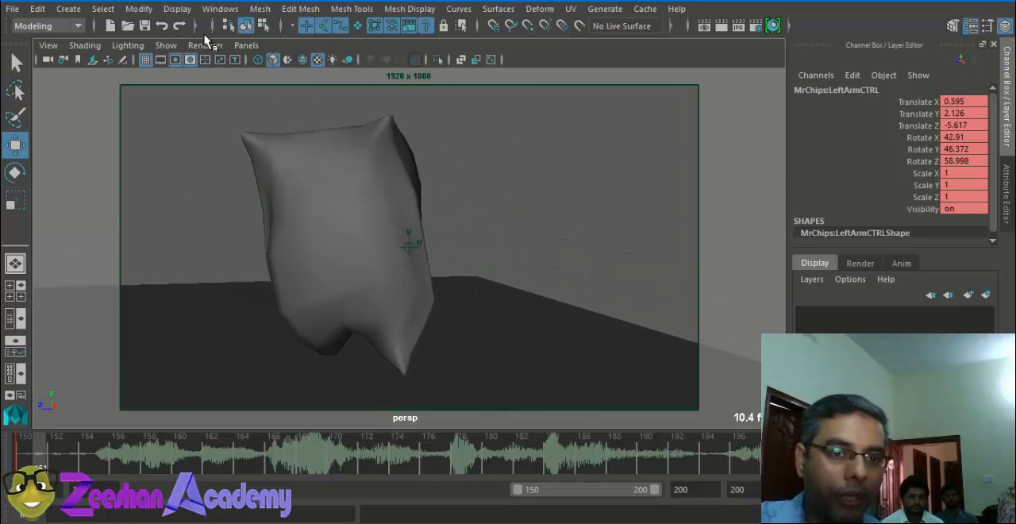
pyautogui.click(164, 45)
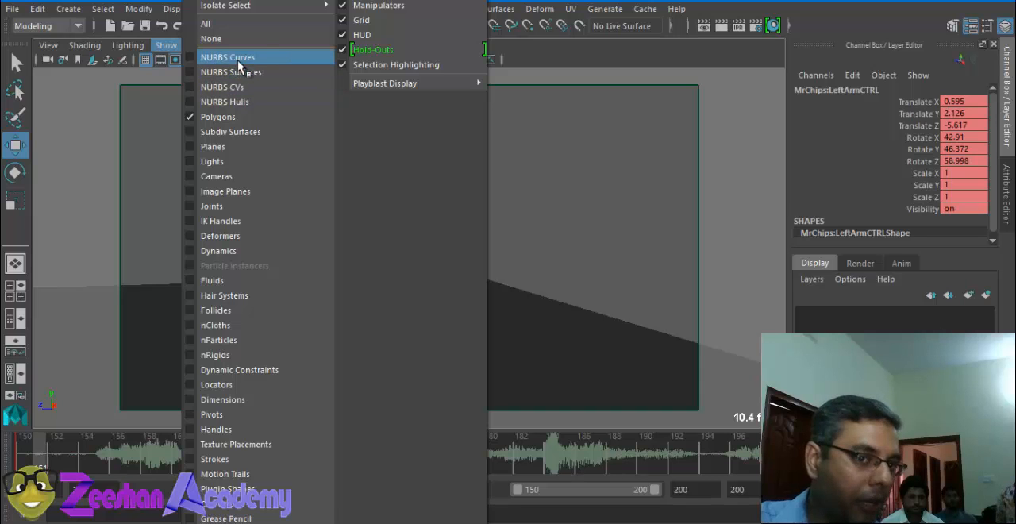
pyautogui.click(230, 58)
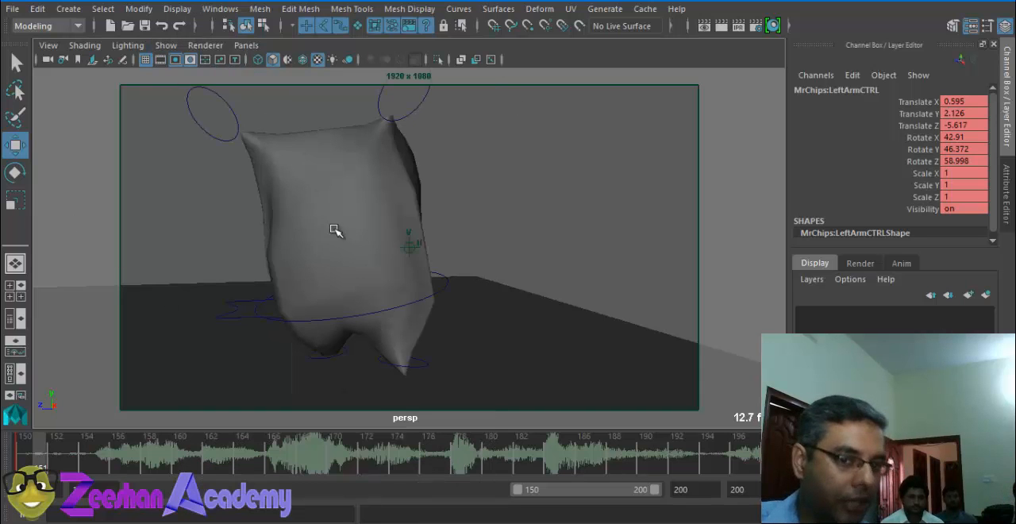
# Step: At frame 150, move MsChipsey's right arm control to about X 28.05, Y -0.52, Z -0.38, close to the body's corner
pyautogui.keyDown('alt'); pyautogui.moveTo(357, 241); pyautogui.dragTo(402, 291, button='middle'); pyautogui.keyUp('alt')
pyautogui.click(279, 166)
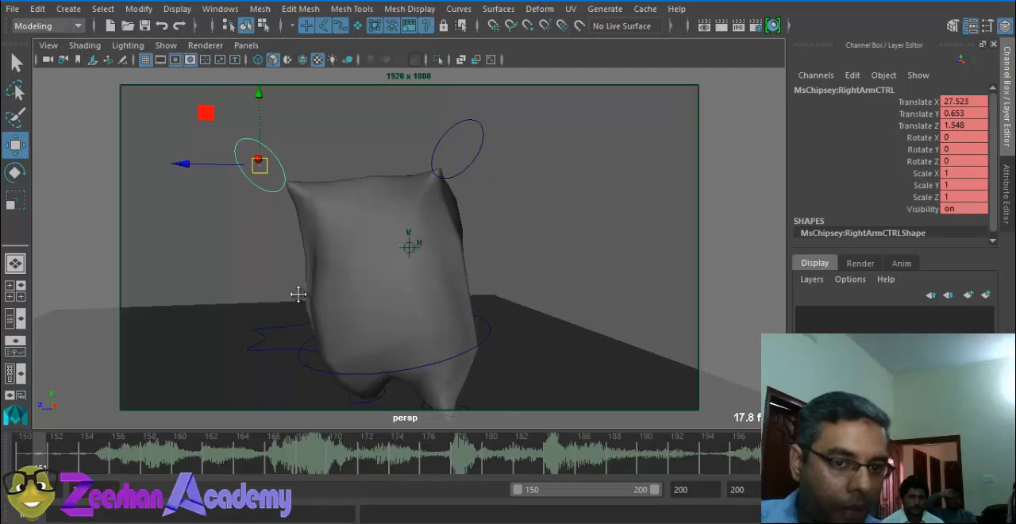
pyautogui.keyDown('alt'); pyautogui.moveTo(296, 293); pyautogui.dragTo(311, 280, button='middle'); pyautogui.keyUp('alt')
pyautogui.moveTo(33, 453); pyautogui.dragTo(4, 455)
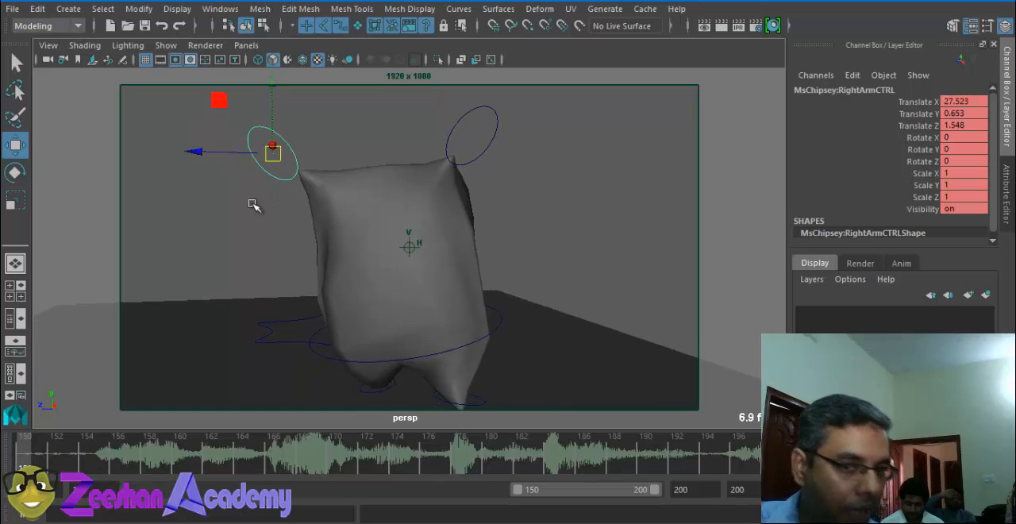
pyautogui.moveTo(272, 153); pyautogui.dragTo(304, 171)
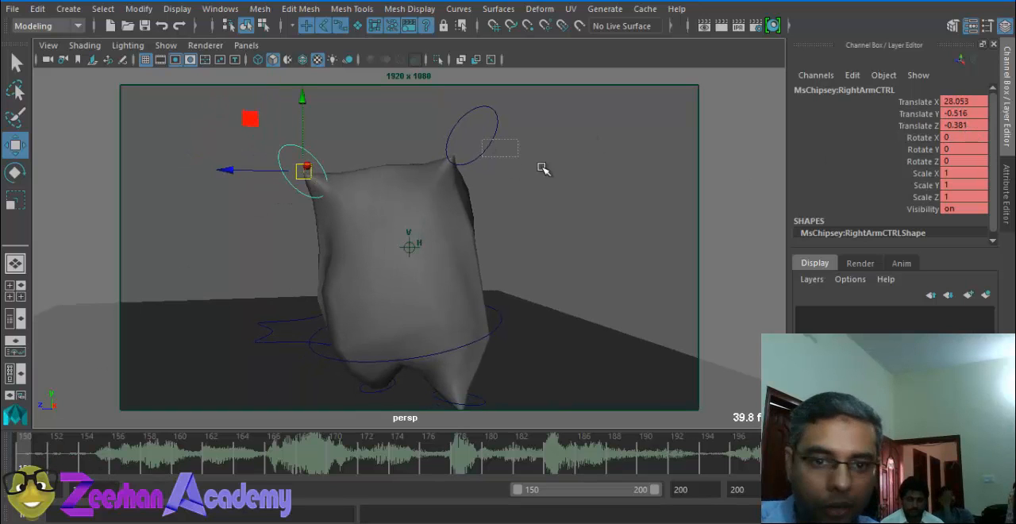
# Step: Reposition MsChipsey's left arm control outside the other upper corner and adjust the right arm control beside the body
pyautogui.moveTo(543, 168); pyautogui.dragTo(545, 170)
pyautogui.moveTo(471, 136); pyautogui.dragTo(552, 136)
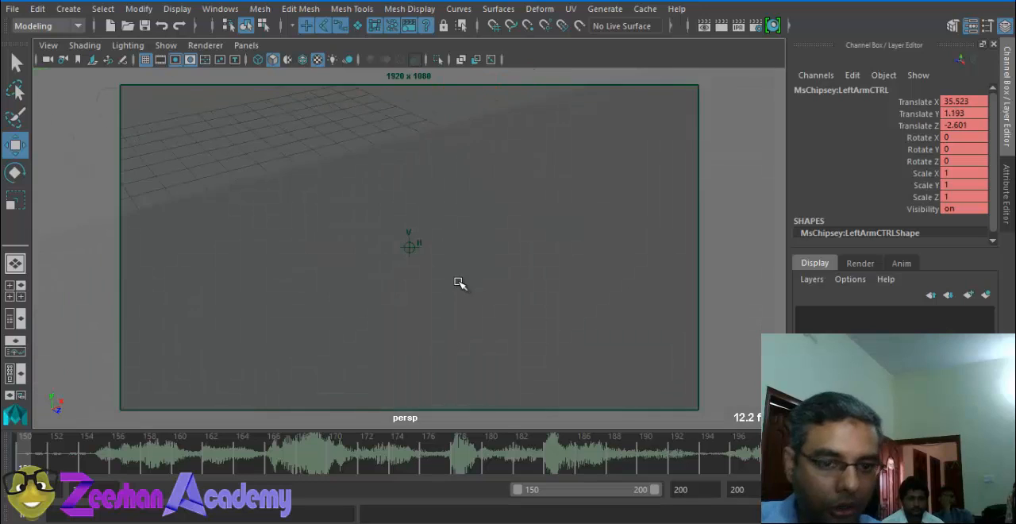
pyautogui.click(408, 243)
pyautogui.keyDown('alt'); pyautogui.moveTo(402, 351); pyautogui.dragTo(356, 323); pyautogui.keyUp('alt')
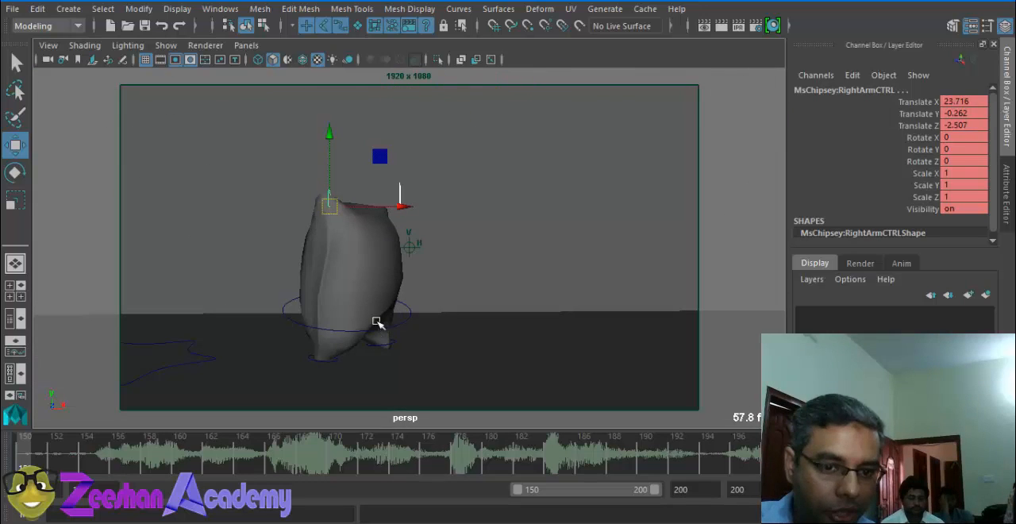
# Step: Set MsChipsey's main root control rotation to 0 on X, Y and Z
pyautogui.click(392, 321)
pyautogui.moveTo(976, 138); pyautogui.dragTo(970, 161)
pyautogui.write('0')
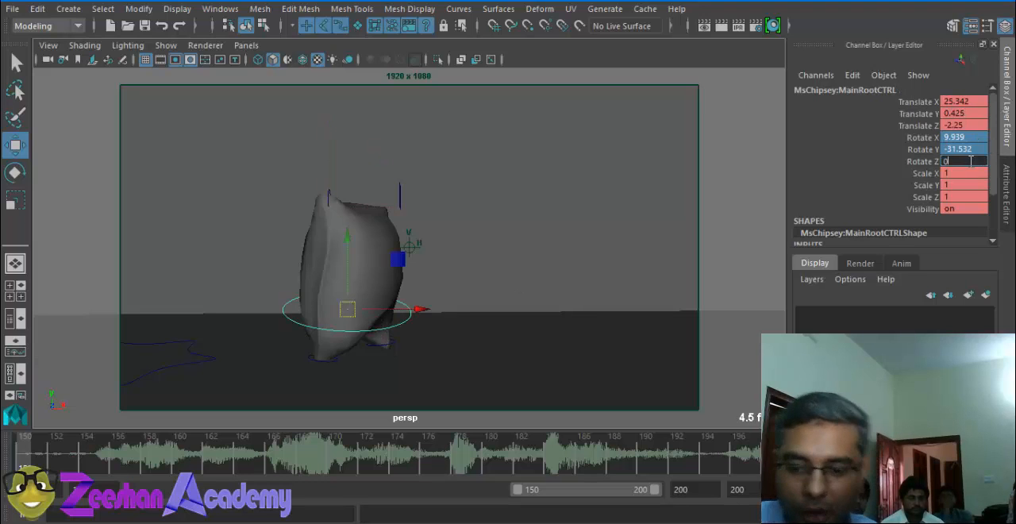
pyautogui.press('Return')
# Step: Move MsChipsey's right leg control to about X 26.88, Y -0.62, Z -3.2 under the body
pyautogui.keyDown('alt'); pyautogui.moveTo(328, 352); pyautogui.dragTo(323, 366); pyautogui.keyUp('alt')
pyautogui.keyDown('alt'); pyautogui.moveTo(324, 367); pyautogui.dragTo(392, 372, button='right'); pyautogui.keyUp('alt')
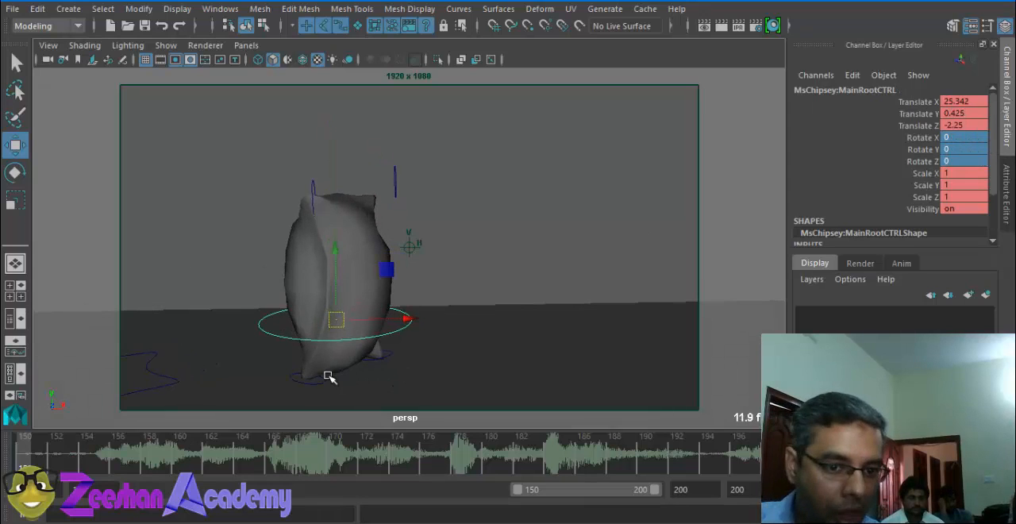
pyautogui.click(314, 378)
pyautogui.keyDown('alt'); pyautogui.moveTo(306, 381); pyautogui.dragTo(315, 360); pyautogui.keyUp('alt')
pyautogui.keyDown('alt'); pyautogui.moveTo(316, 360); pyautogui.dragTo(357, 280, button='middle'); pyautogui.keyUp('alt')
pyautogui.keyDown('alt'); pyautogui.moveTo(357, 280); pyautogui.dragTo(421, 294, button='right'); pyautogui.keyUp('alt')
pyautogui.click(320, 340)
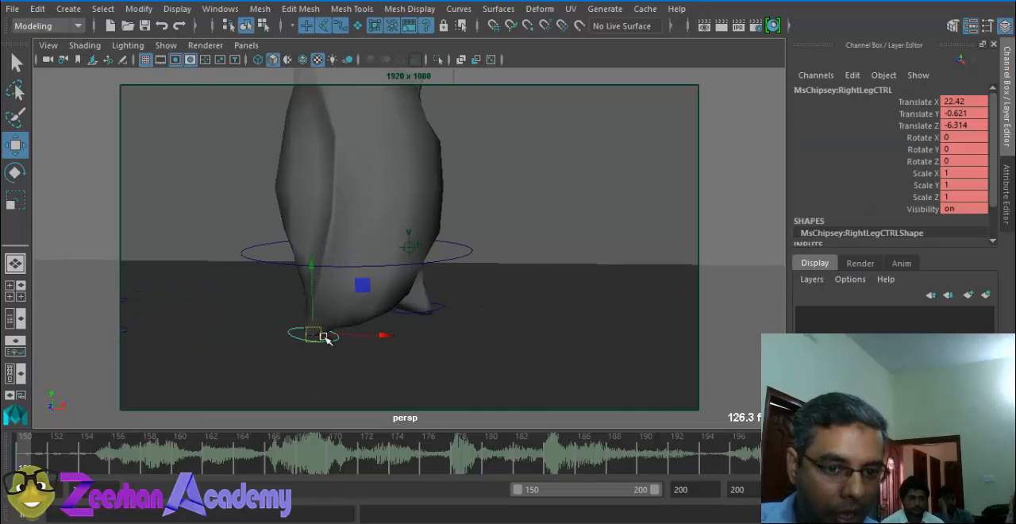
pyautogui.keyDown('alt'); pyautogui.moveTo(324, 336); pyautogui.dragTo(300, 318); pyautogui.keyUp('alt')
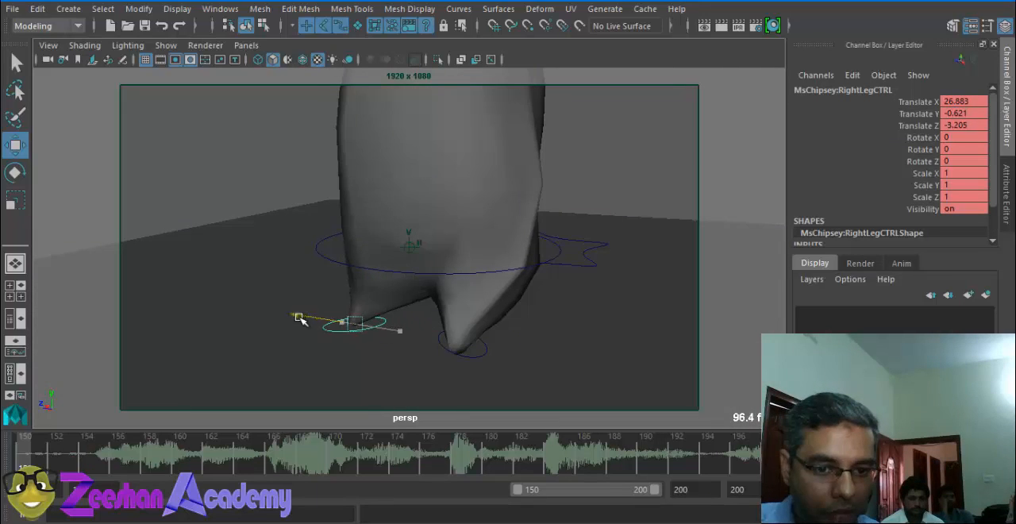
# Step: Move the left leg control to about X 27.23, Y -0.99, Z -1.02 and reposition the main root control above the feet
pyautogui.keyDown('alt'); pyautogui.moveTo(456, 365); pyautogui.dragTo(524, 343); pyautogui.keyUp('alt')
pyautogui.click(496, 357)
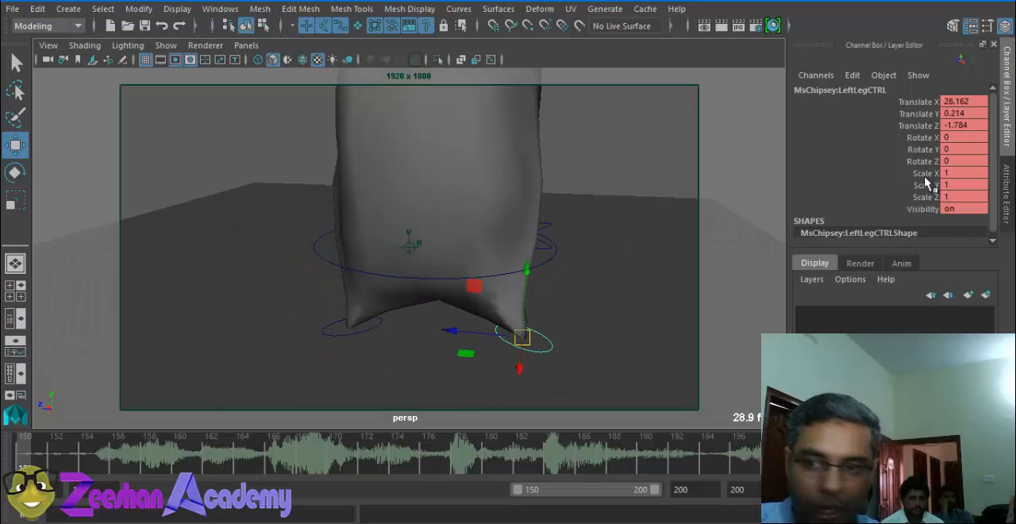
pyautogui.press('e')
pyautogui.keyDown('alt'); pyautogui.moveTo(579, 295); pyautogui.dragTo(255, 334); pyautogui.keyUp('alt')
pyautogui.press('w')
pyautogui.keyDown('alt'); pyautogui.moveTo(353, 248); pyautogui.dragTo(372, 293, button='middle'); pyautogui.keyUp('alt')
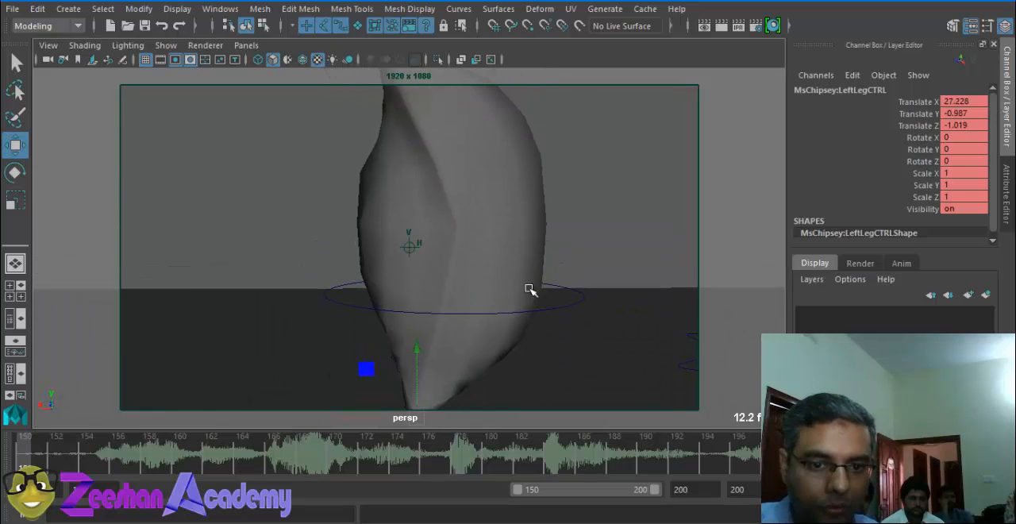
pyautogui.click(579, 295)
pyautogui.moveTo(458, 289); pyautogui.dragTo(421, 219)
# Step: Try setting the left arm control's X, Y and Z translation to 0, and undo it
pyautogui.click(447, 208)
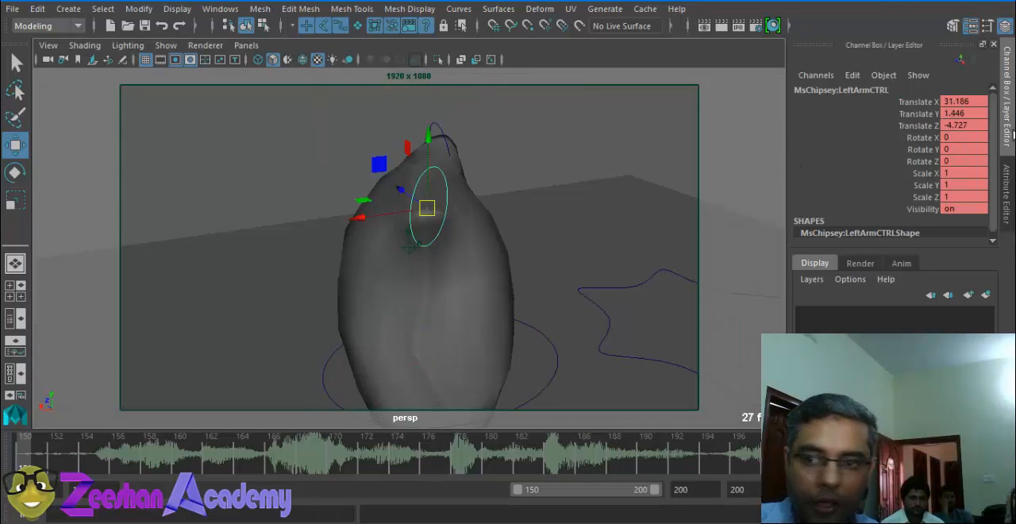
pyautogui.moveTo(963, 102); pyautogui.dragTo(964, 125)
pyautogui.write('0')
pyautogui.press('Return')
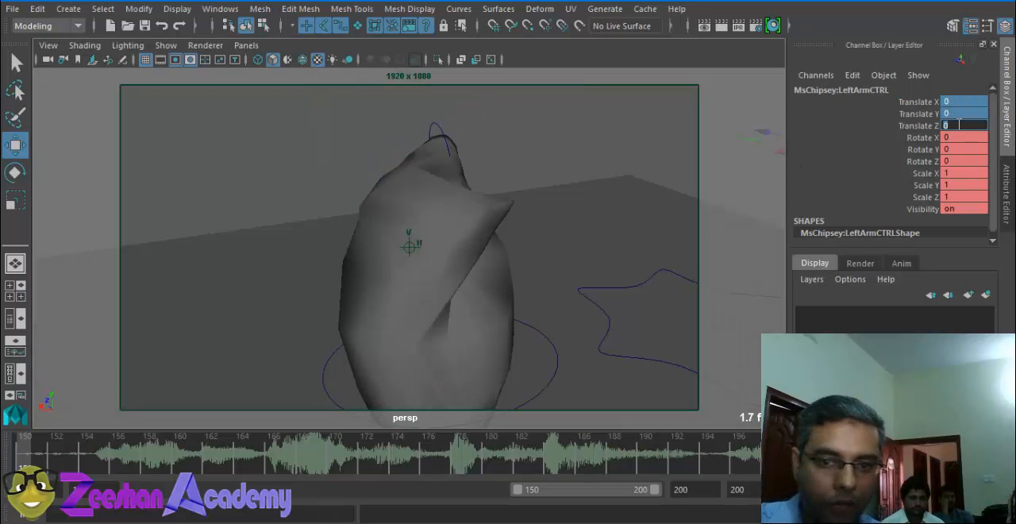
pyautogui.hotkey('ctrl', 'z')
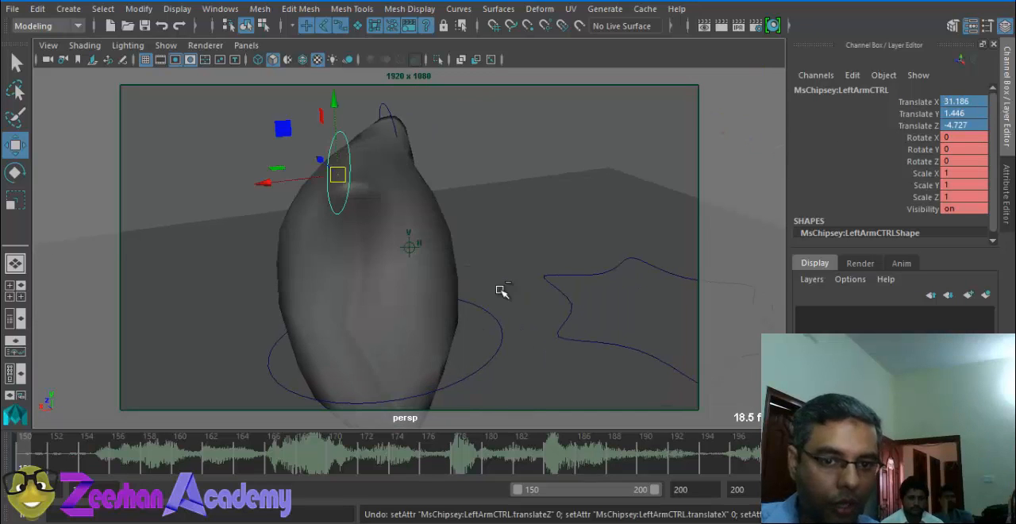
# Step: Move the left arm control to about X 28.18, Y 1.36, Z -0.6 and the right arm control to X 25.21, Y -0.14, Z -0.83
pyautogui.keyDown('alt'); pyautogui.moveTo(300, 211); pyautogui.dragTo(506, 185); pyautogui.keyUp('alt')
pyautogui.moveTo(266, 185); pyautogui.dragTo(449, 194)
pyautogui.keyDown('alt'); pyautogui.moveTo(413, 249); pyautogui.dragTo(341, 272); pyautogui.keyUp('alt')
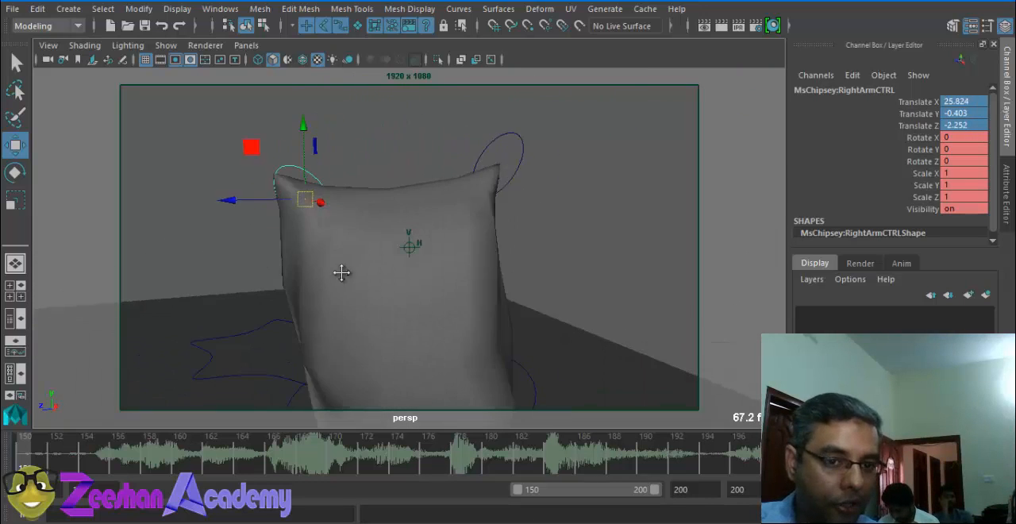
pyautogui.keyDown('alt'); pyautogui.moveTo(341, 272); pyautogui.dragTo(410, 287, button='middle'); pyautogui.keyUp('alt')
pyautogui.moveTo(378, 215); pyautogui.dragTo(341, 207)
pyautogui.keyDown('alt'); pyautogui.moveTo(329, 231); pyautogui.dragTo(216, 246); pyautogui.keyUp('alt')
pyautogui.keyDown('alt'); pyautogui.moveTo(361, 261); pyautogui.dragTo(422, 205, button='middle'); pyautogui.keyUp('alt')
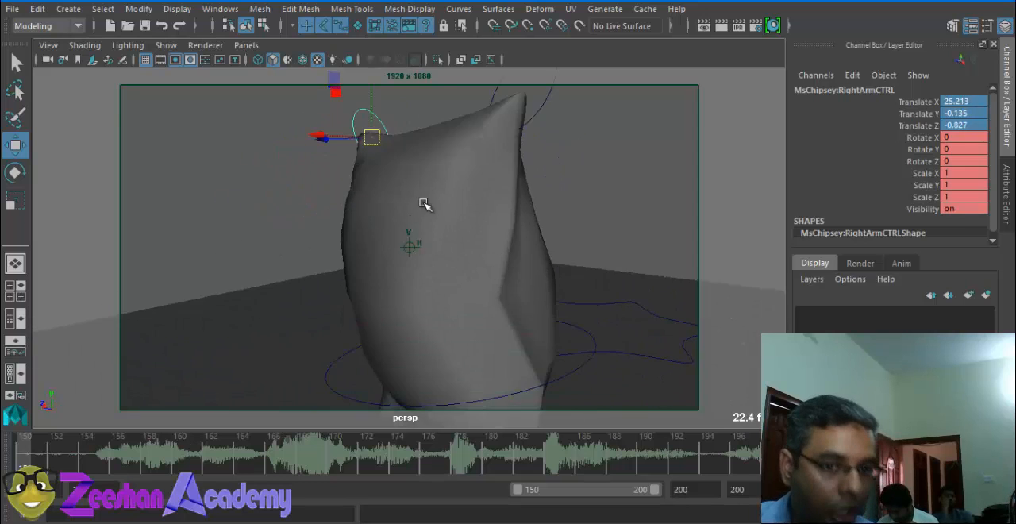
pyautogui.keyDown('alt'); pyautogui.moveTo(422, 203); pyautogui.dragTo(206, 230, button='right'); pyautogui.keyUp('alt')
pyautogui.keyDown('alt'); pyautogui.moveTo(206, 230); pyautogui.dragTo(304, 232); pyautogui.keyUp('alt')
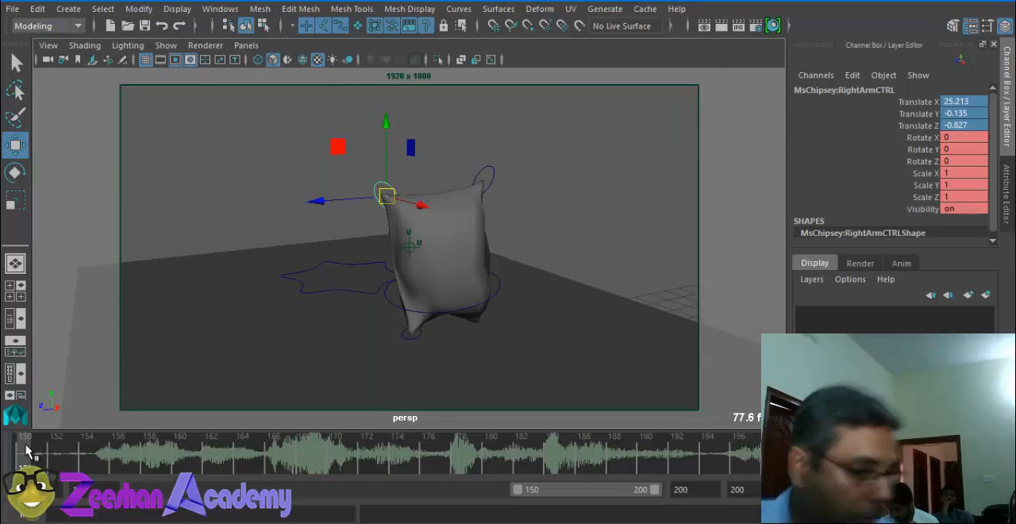
# Step: Straighten MsChipsey's body by setting the main root control's rotation to 0 on all three axes
pyautogui.keyDown('alt'); pyautogui.moveTo(458, 236); pyautogui.dragTo(537, 234); pyautogui.keyUp('alt')
pyautogui.click(494, 339)
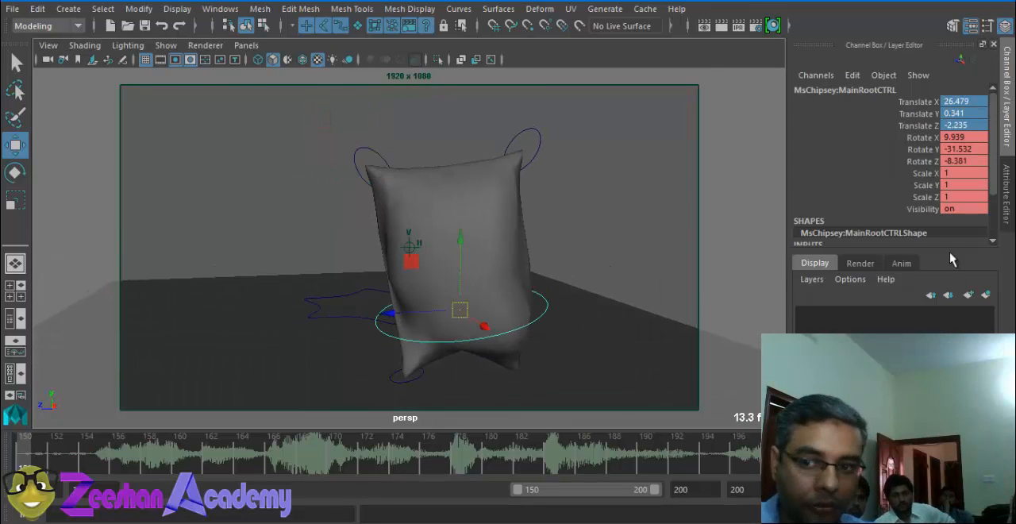
pyautogui.moveTo(976, 138); pyautogui.dragTo(973, 161)
pyautogui.write('0')
pyautogui.press('Return')
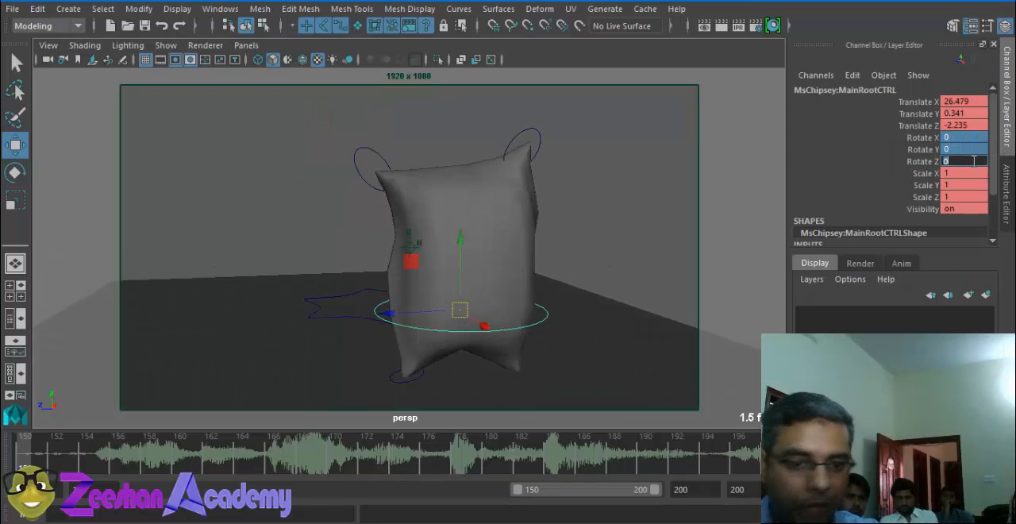
# Step: Set keyframes at frame 150 on MsChipsey's right arm, left arm and main root controls
pyautogui.keyDown('alt'); pyautogui.moveTo(492, 230); pyautogui.dragTo(468, 218); pyautogui.keyUp('alt')
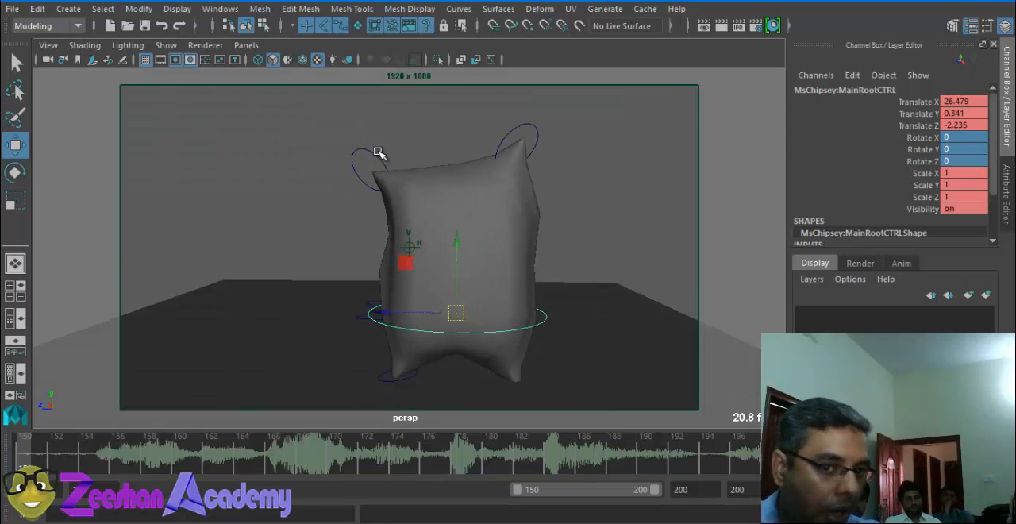
pyautogui.click(348, 168)
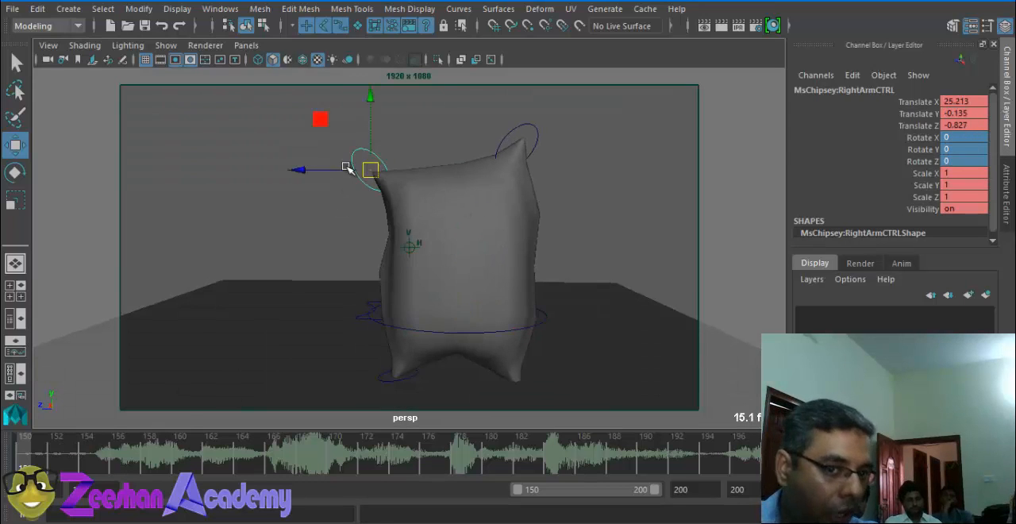
pyautogui.click(516, 143)
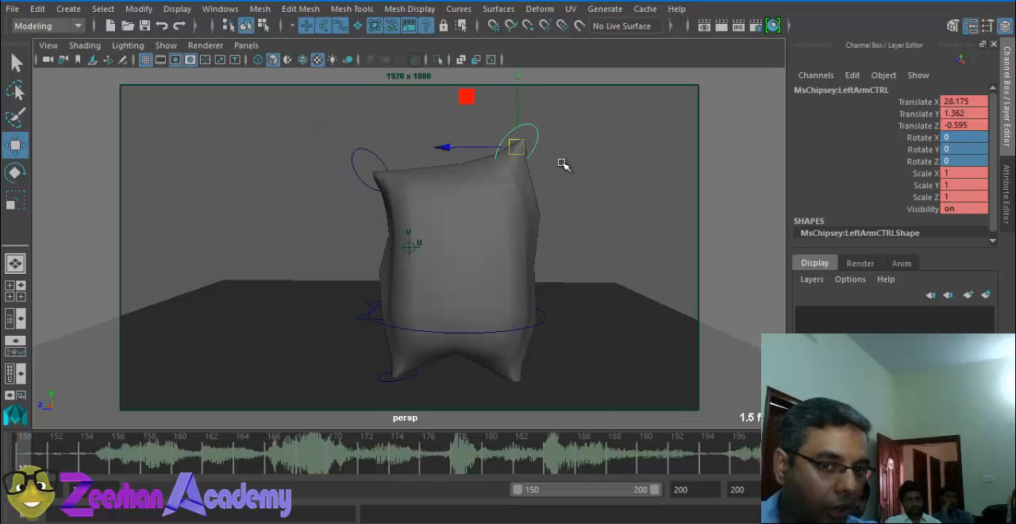
pyautogui.click(357, 318)
pyautogui.click(384, 325)
pyautogui.press('s')
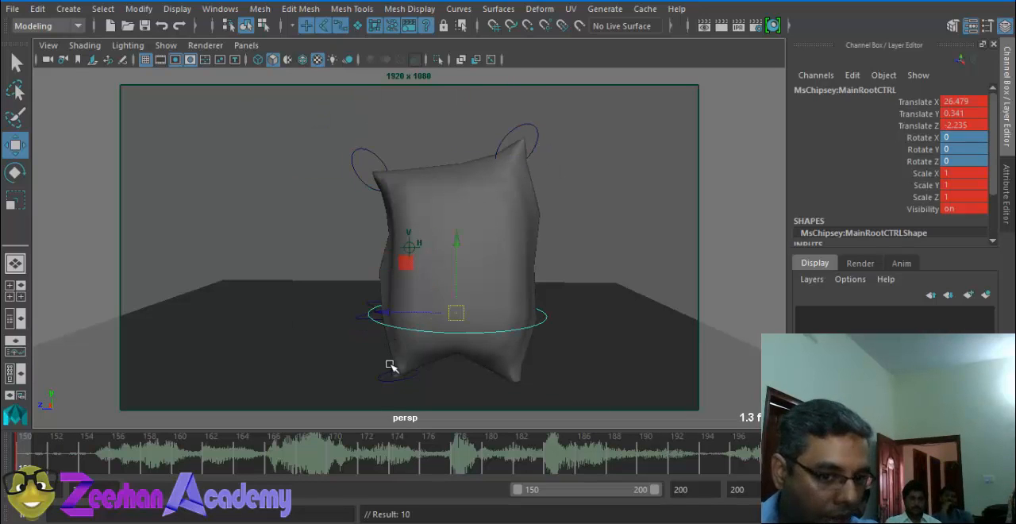
# Step: Key MsChipsey's right and left leg controls at frame 150, using wireframe display to reach the left one, and return to shaded display
pyautogui.click(388, 382)
pyautogui.click(399, 381)
pyautogui.press('s')
pyautogui.click(529, 381)
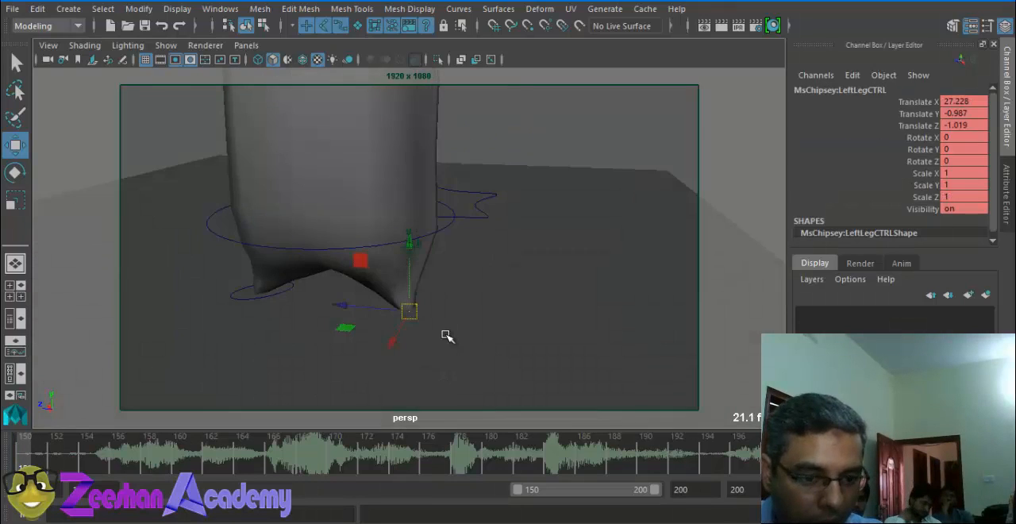
pyautogui.press('4')
pyautogui.press('s')
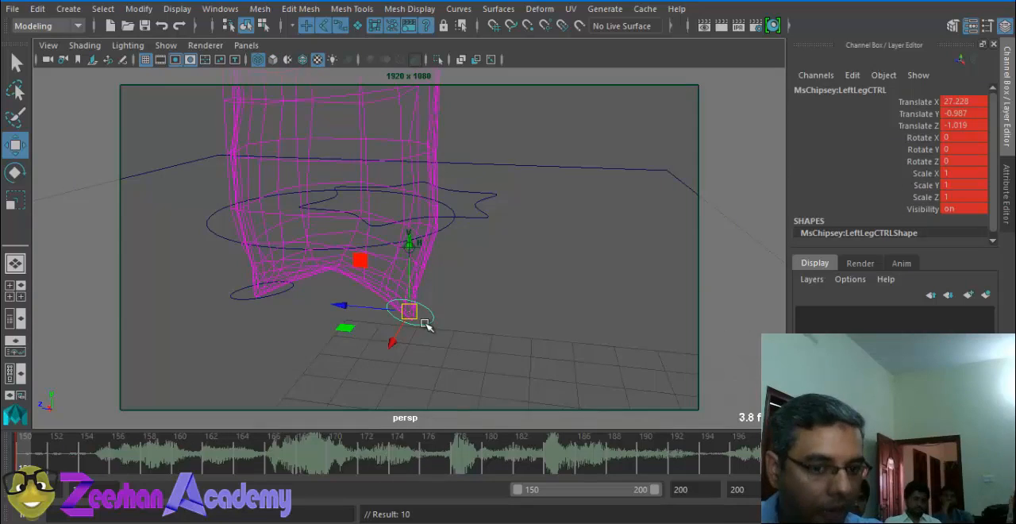
pyautogui.press('5')
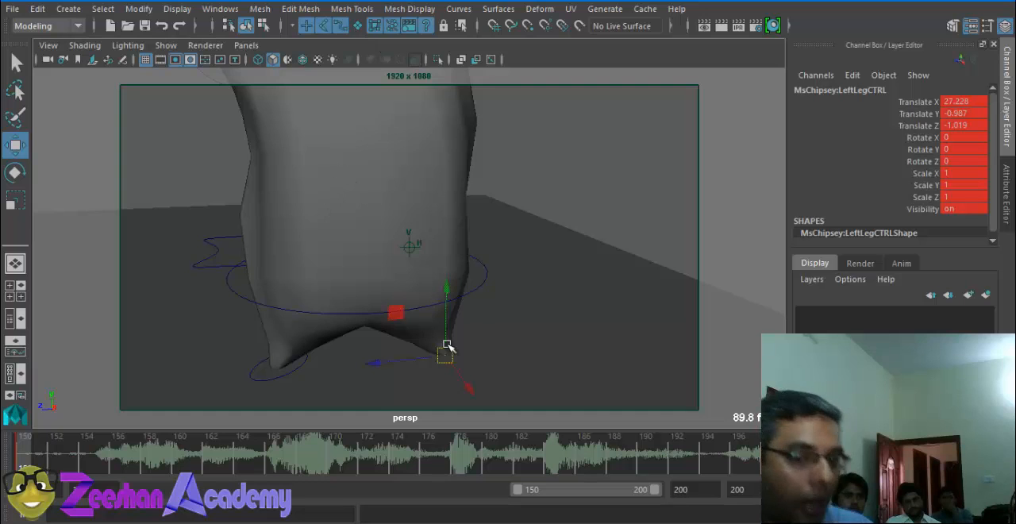
# Step: Turn on the display of the shelf and show the custom shelf named My
pyautogui.keyDown('alt'); pyautogui.moveTo(428, 279); pyautogui.dragTo(480, 365, button='middle'); pyautogui.keyUp('alt')
pyautogui.scroll(-3, 395, 284)
pyautogui.keyDown('alt'); pyautogui.moveTo(395, 284); pyautogui.dragTo(347, 285); pyautogui.keyUp('alt')
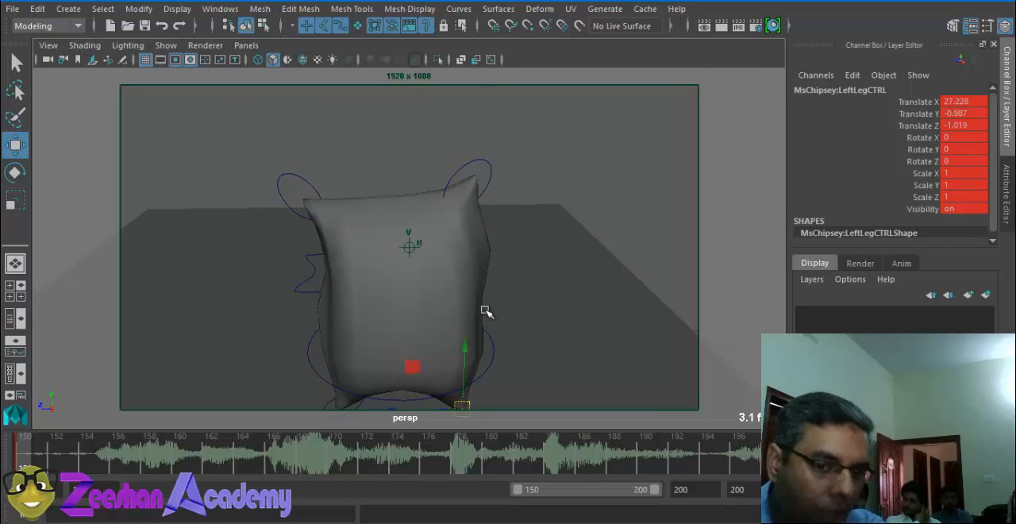
pyautogui.keyDown('alt'); pyautogui.moveTo(483, 312); pyautogui.dragTo(472, 250); pyautogui.keyUp('alt')
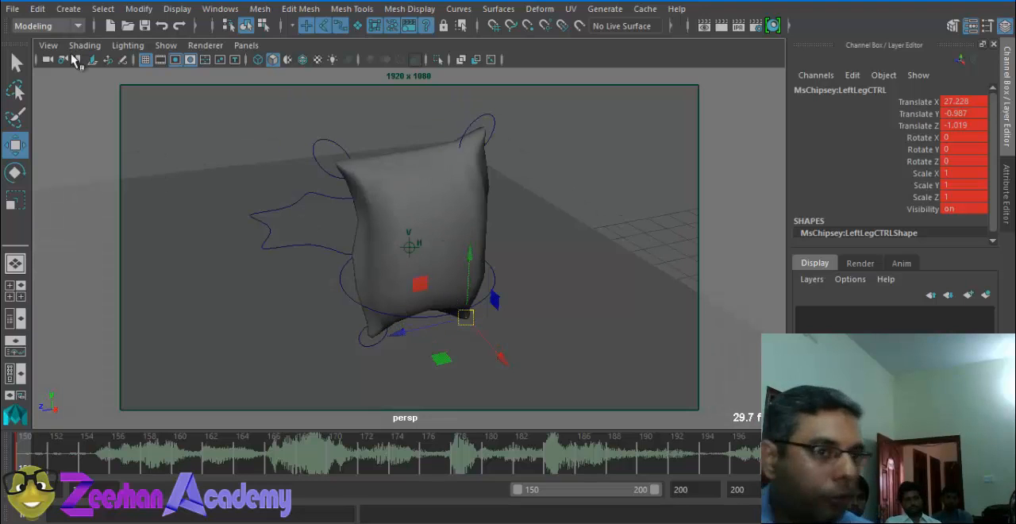
pyautogui.rightClick(7, 32)
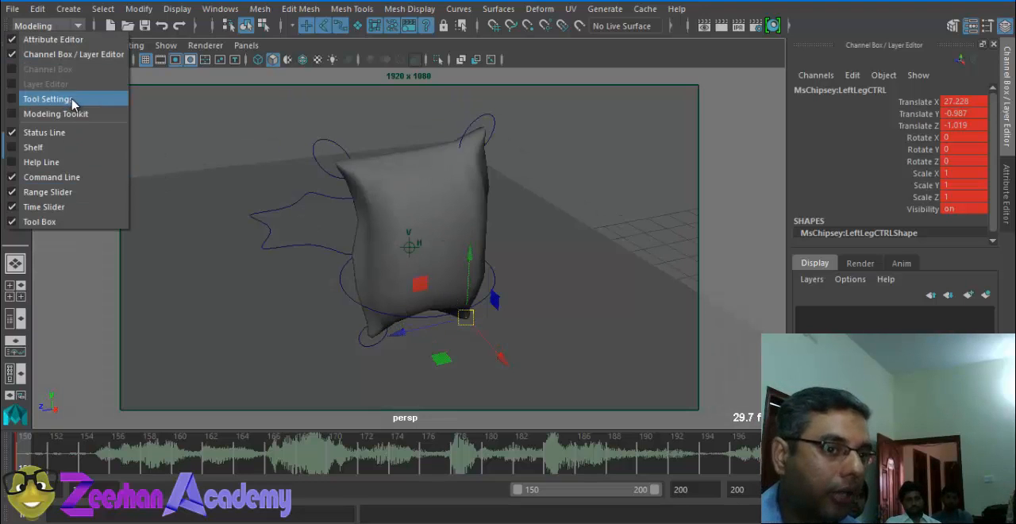
pyautogui.click(69, 148)
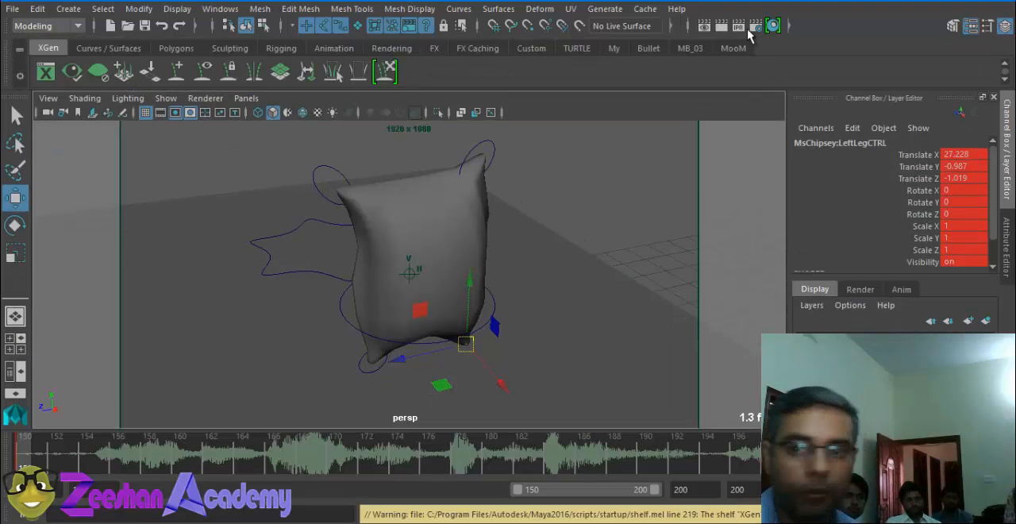
pyautogui.click(726, 48)
pyautogui.click(618, 51)
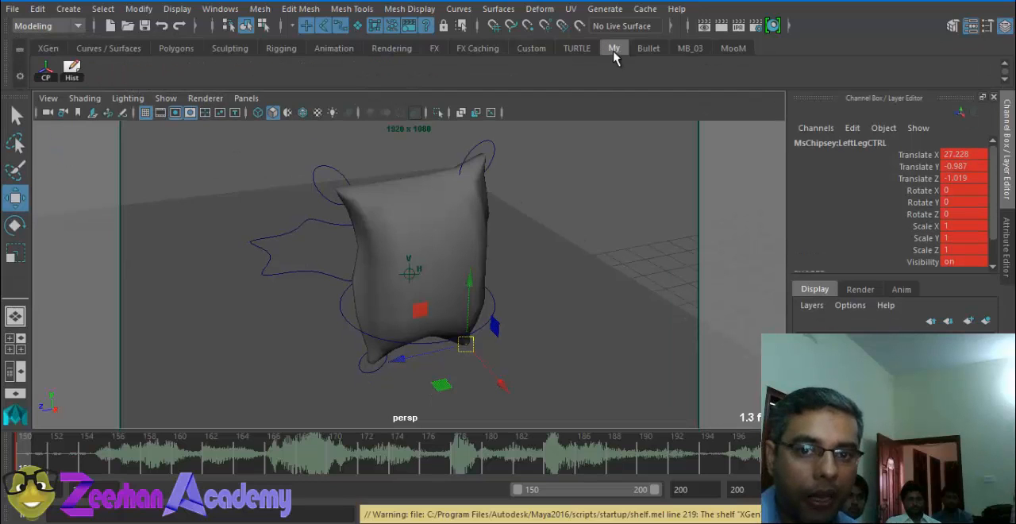
# Step: Create a new shelf named Chips
pyautogui.click(20, 76)
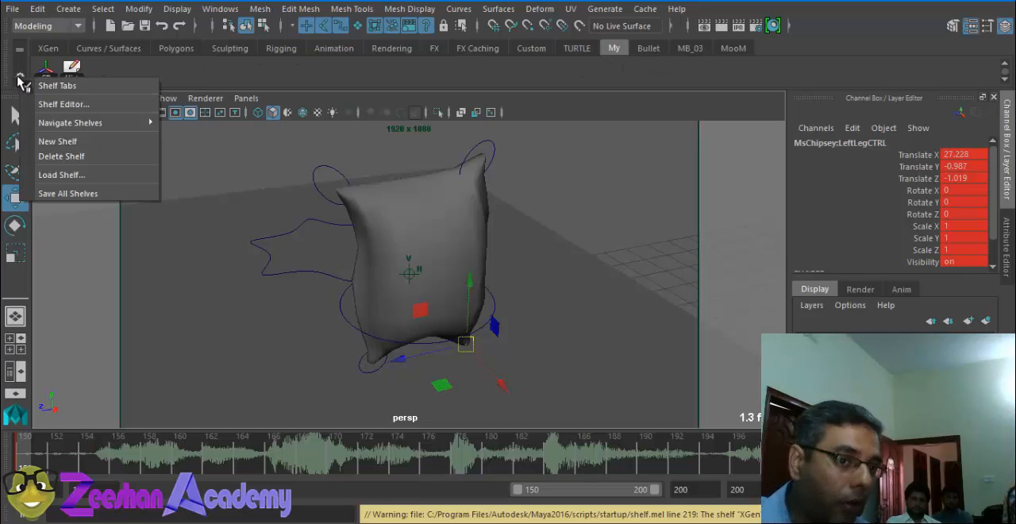
pyautogui.click(80, 144)
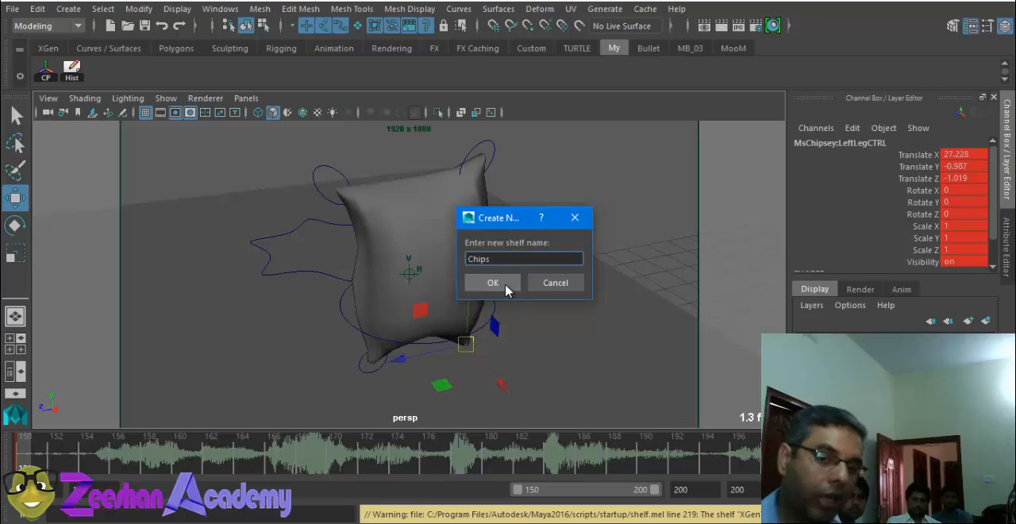
pyautogui.click(492, 282)
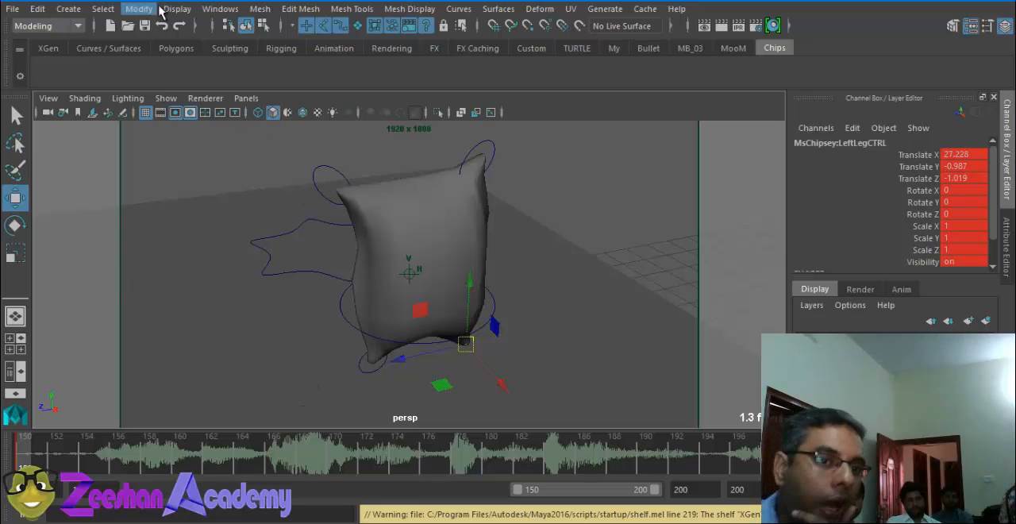
# Step: Open the Script Editor, clear its command history, and move its window aside to expose MsChipsey's right-side controls
pyautogui.click(210, 10)
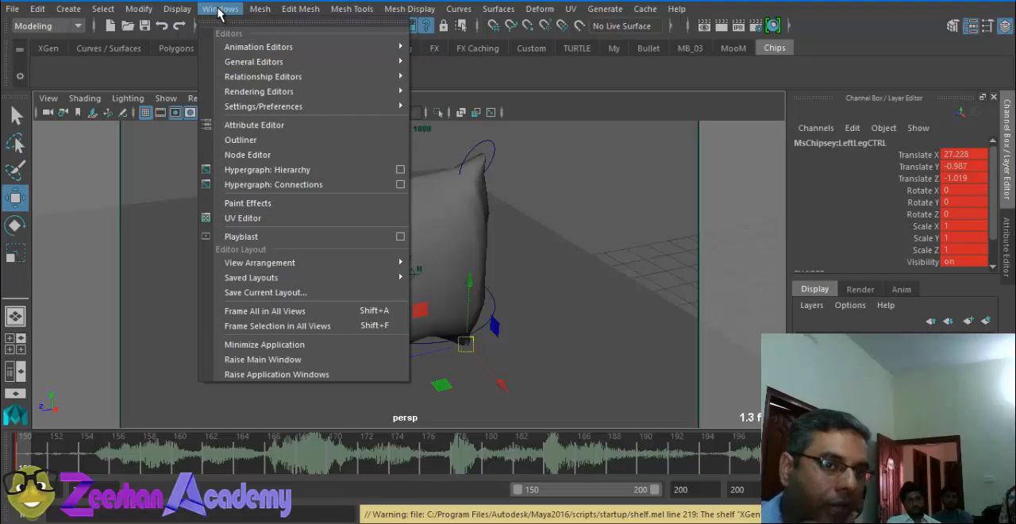
pyautogui.click(220, 11)
pyautogui.click(222, 11)
pyautogui.moveTo(286, 61)
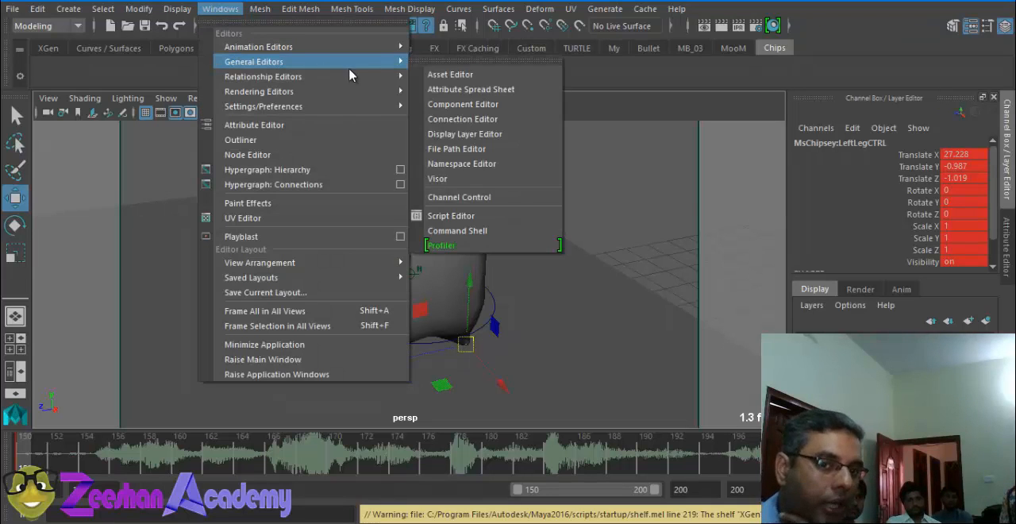
pyautogui.click(490, 221)
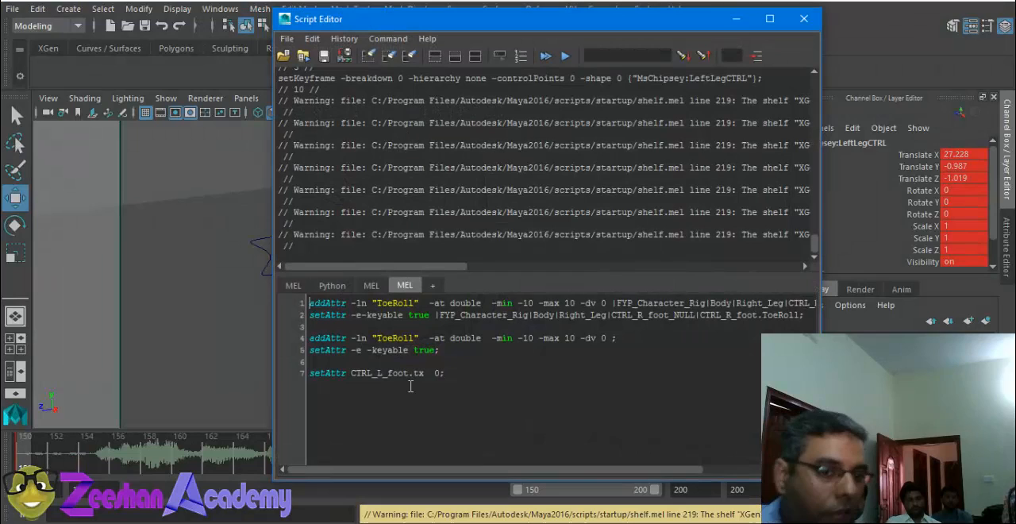
pyautogui.click(293, 287)
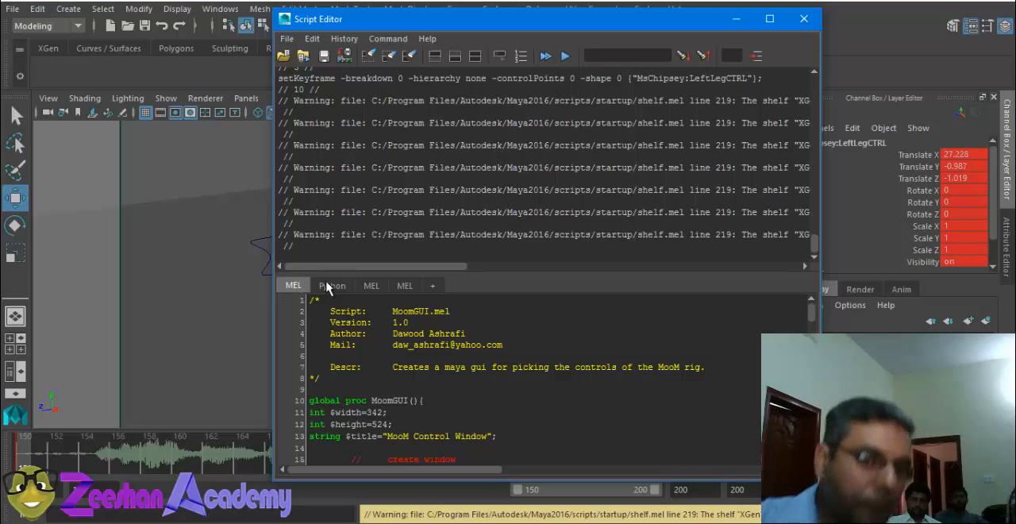
pyautogui.click(368, 56)
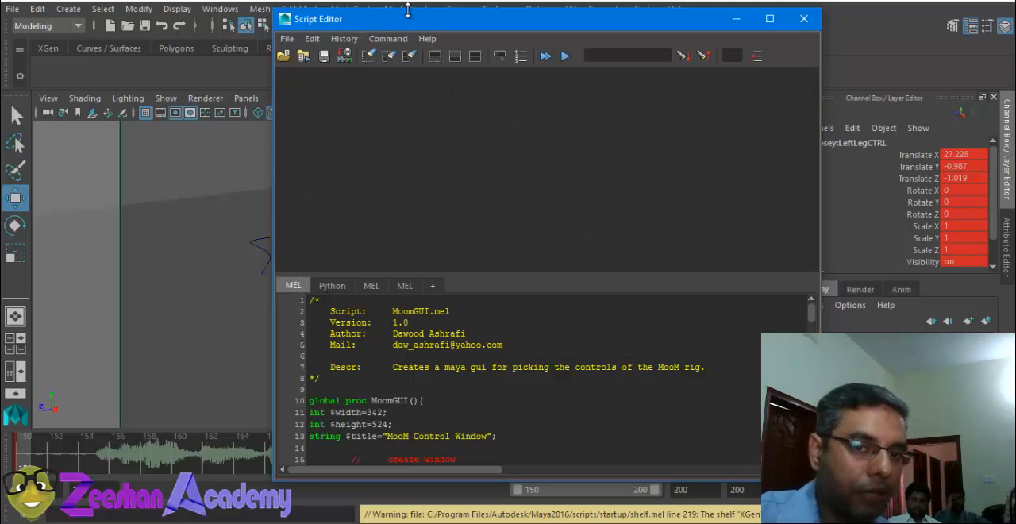
pyautogui.moveTo(407, 9); pyautogui.dragTo(534, 6)
# Step: Clear the selection, select MsChipsey's right arm control, key its translation and all its channels, and highlight the logged setKeyframe command
pyautogui.click(246, 146)
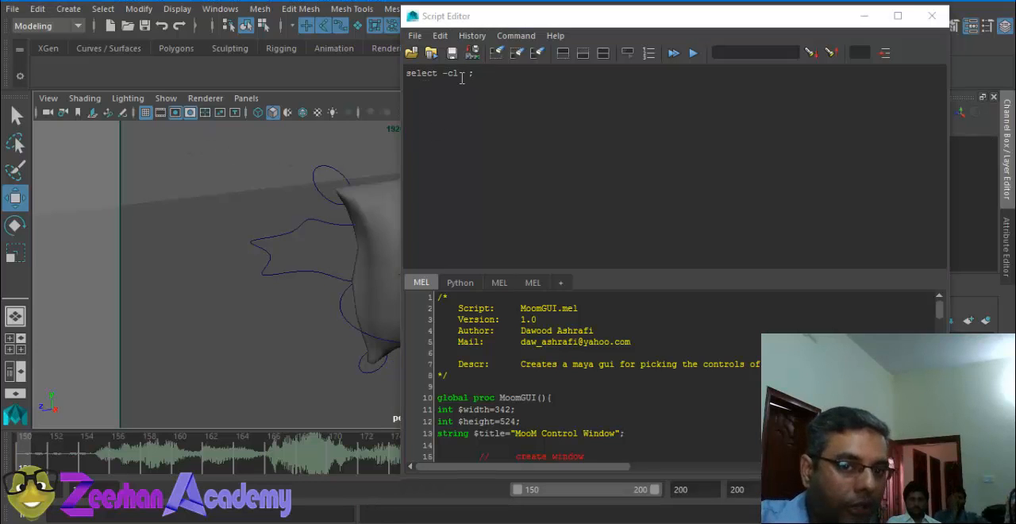
pyautogui.click(335, 170)
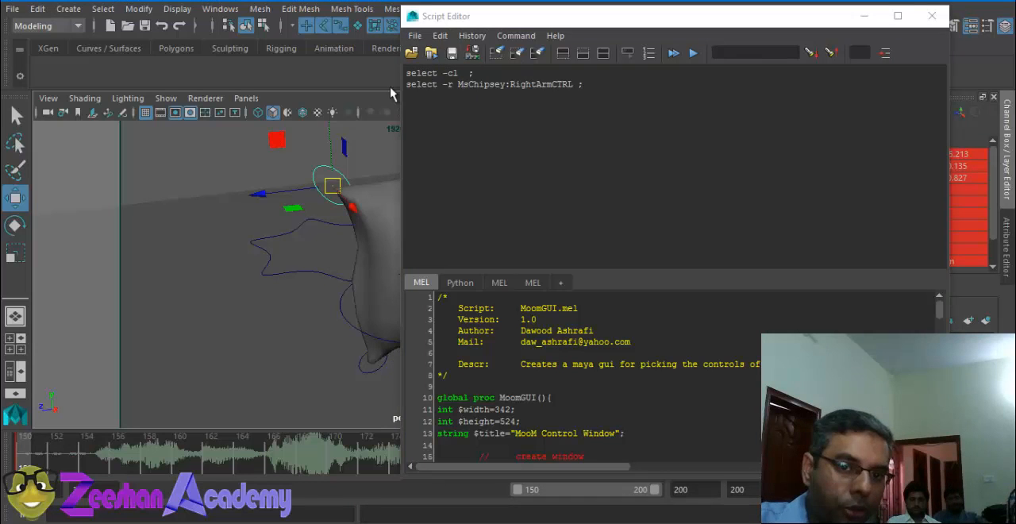
pyautogui.hotkey('shift', 'w')
pyautogui.press('s')
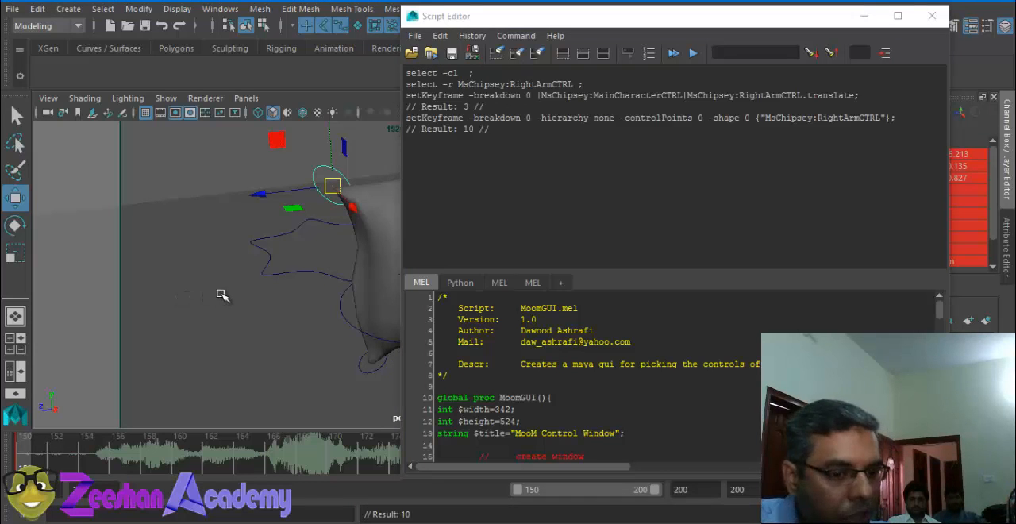
pyautogui.moveTo(407, 118); pyautogui.dragTo(460, 117)
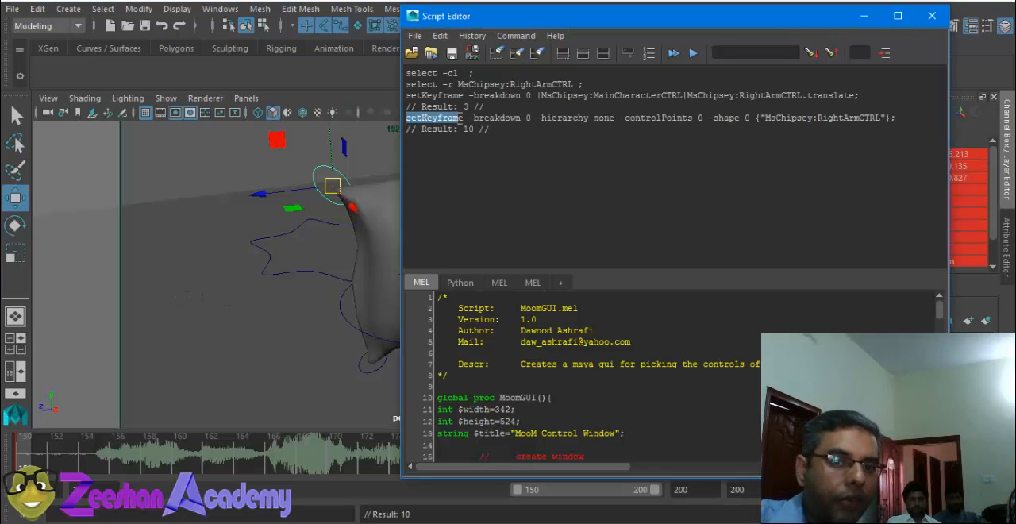
# Step: Try moving MsChipsey's main character control freehand by about -0.42, -0.26, 1.40, and undo the move
pyautogui.click(306, 269)
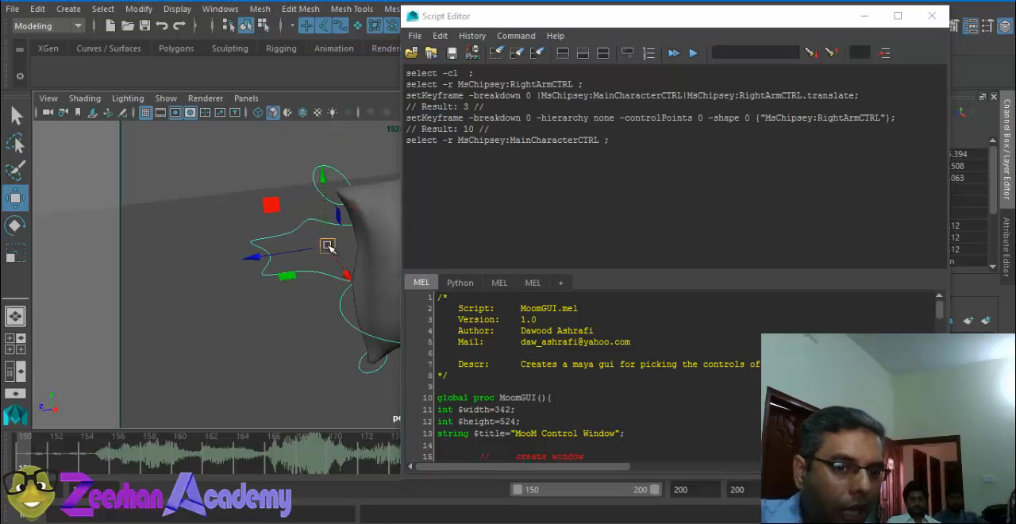
pyautogui.moveTo(328, 243); pyautogui.dragTo(293, 266)
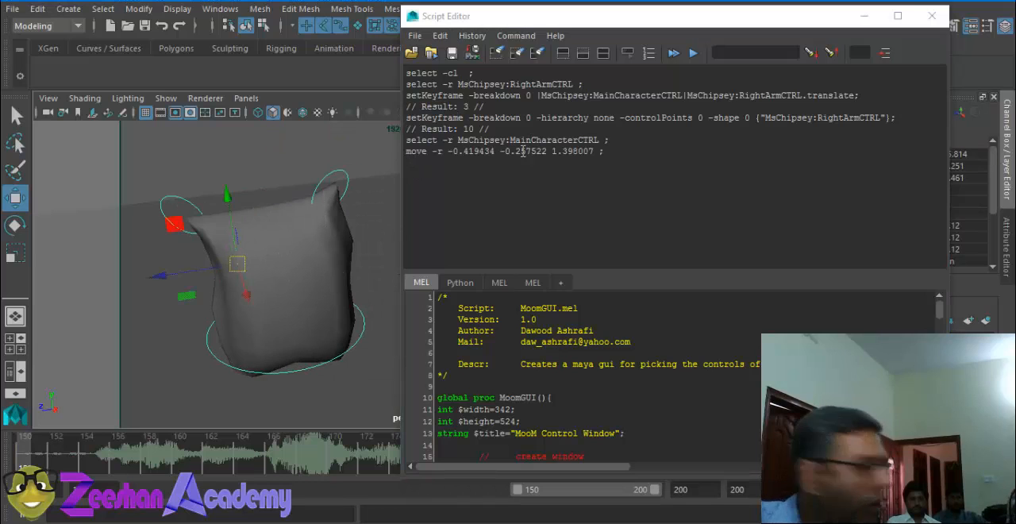
pyautogui.hotkey('ctrl', 'z')
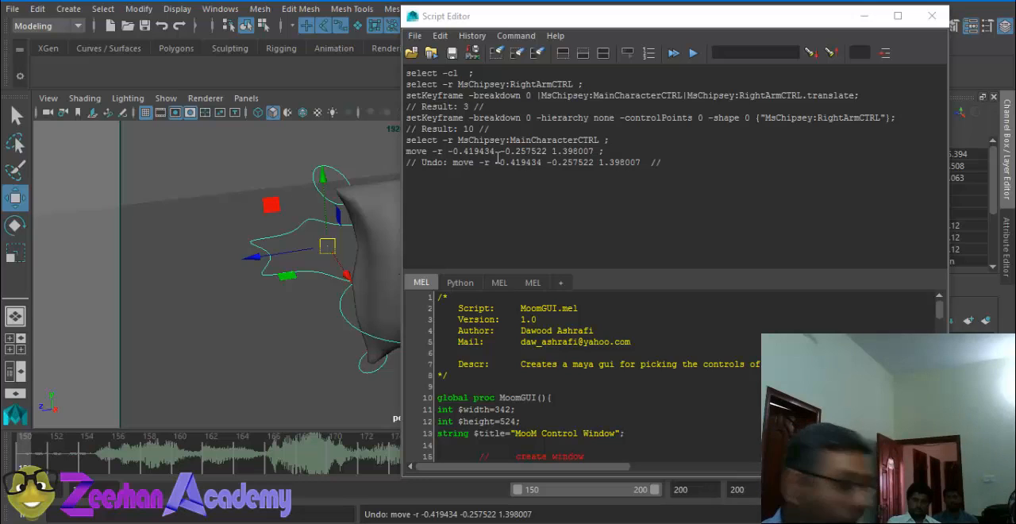
# Step: Select MsChipsey's right arm control and copy its logged selection command into a new MEL script tab
pyautogui.click(251, 159)
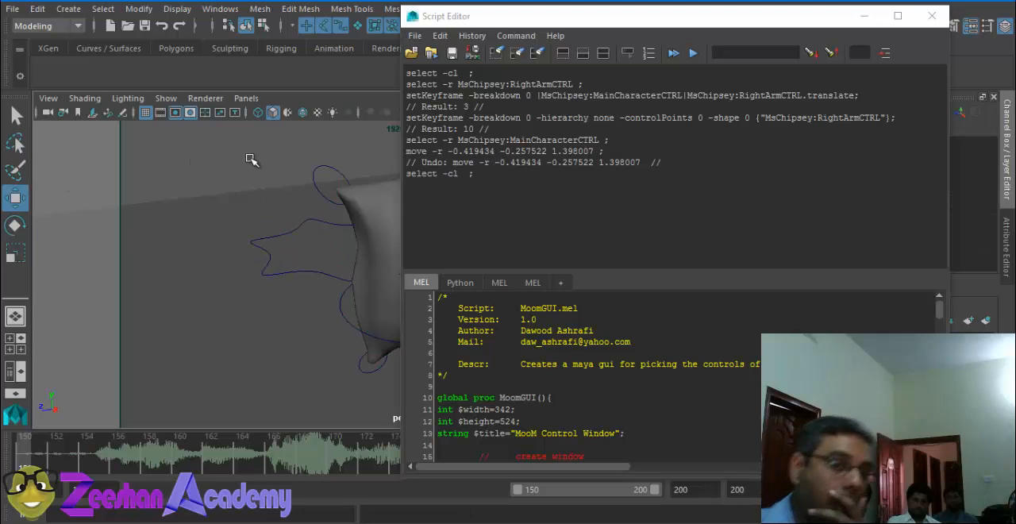
pyautogui.click(322, 169)
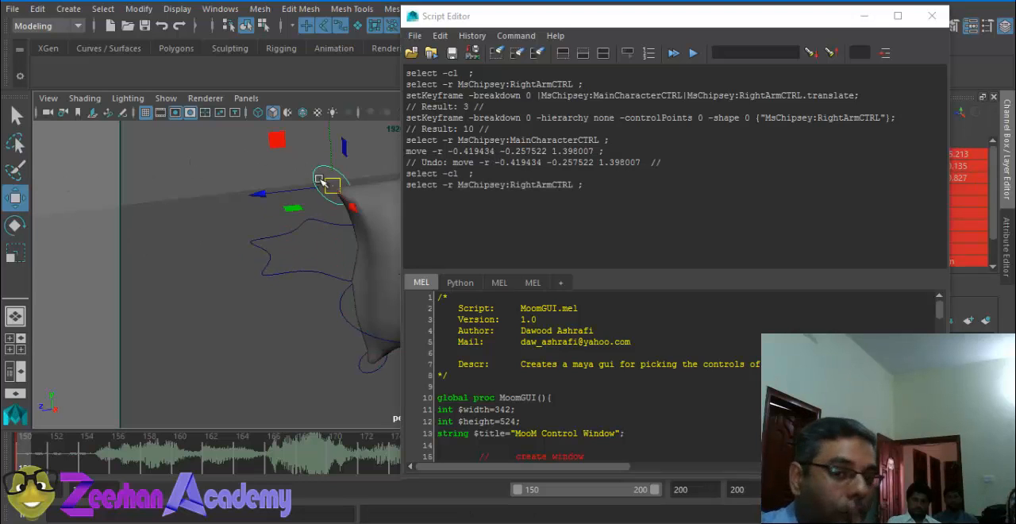
pyautogui.moveTo(406, 185)
pyautogui.mouseDown()
pyautogui.moveTo(594, 180)
pyautogui.moveTo(404, 188)
pyautogui.mouseUp()
pyautogui.hotkey('ctrl', 'c')
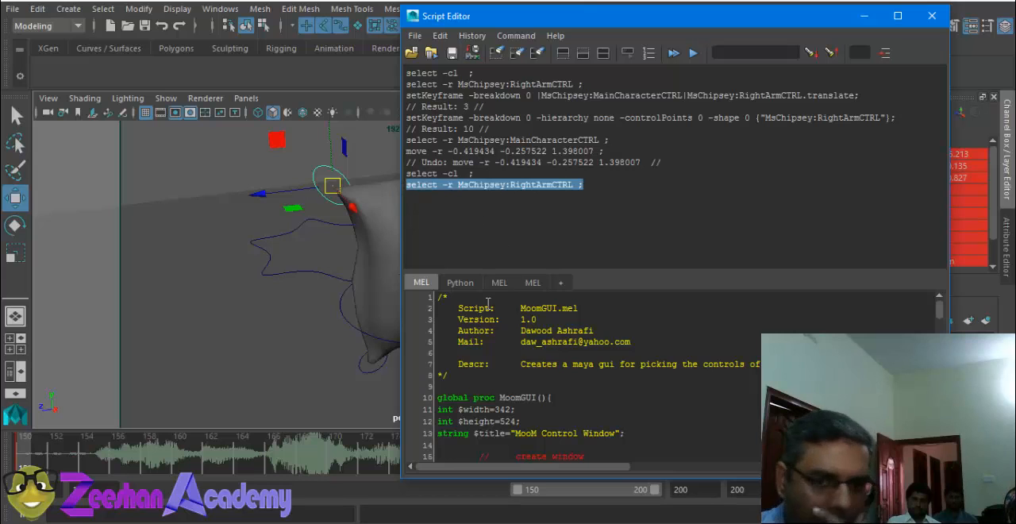
pyautogui.click(539, 285)
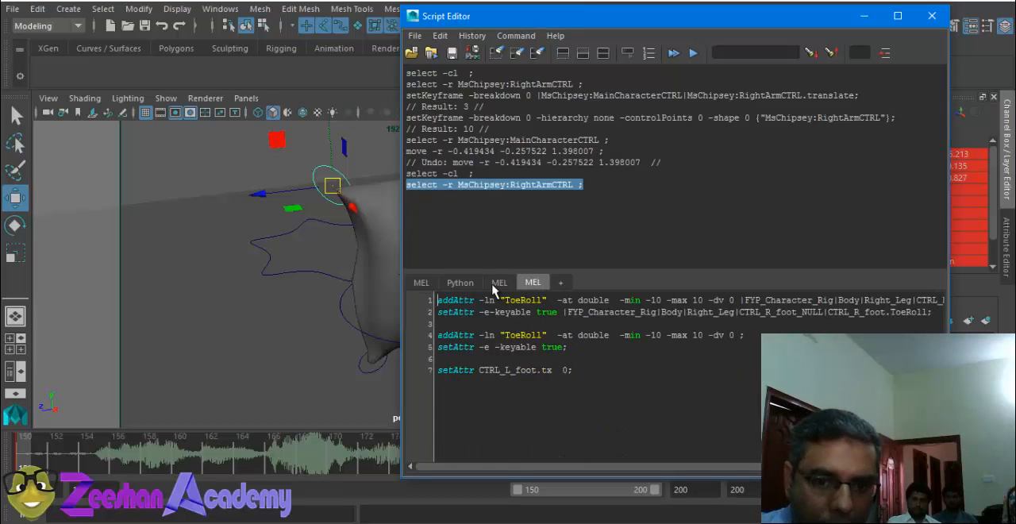
pyautogui.click(497, 284)
pyautogui.click(532, 283)
pyautogui.click(560, 282)
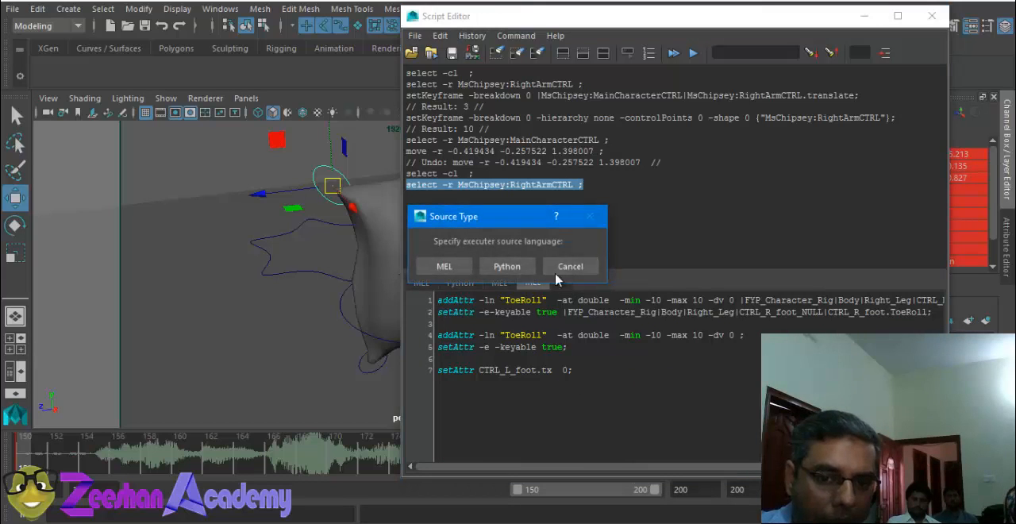
pyautogui.click(446, 267)
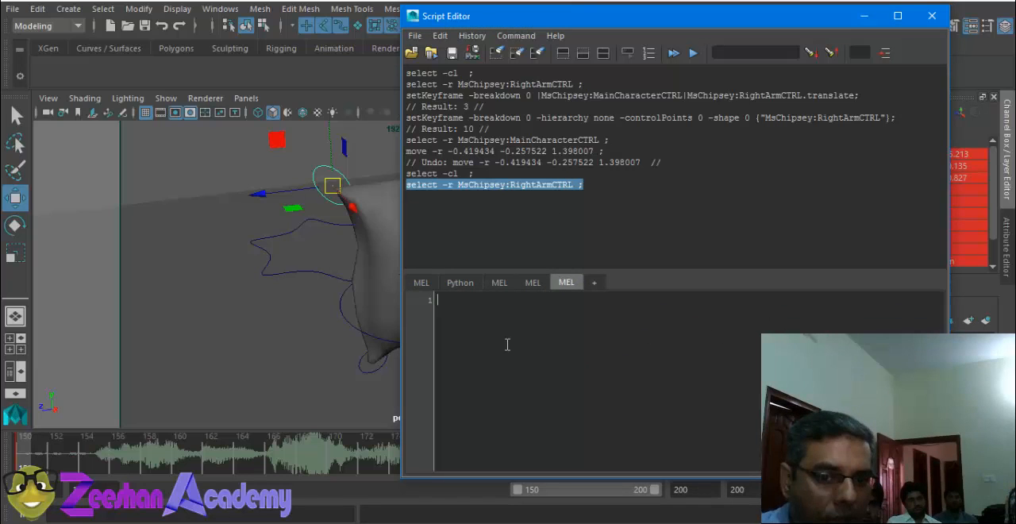
pyautogui.hotkey('ctrl', 'v')
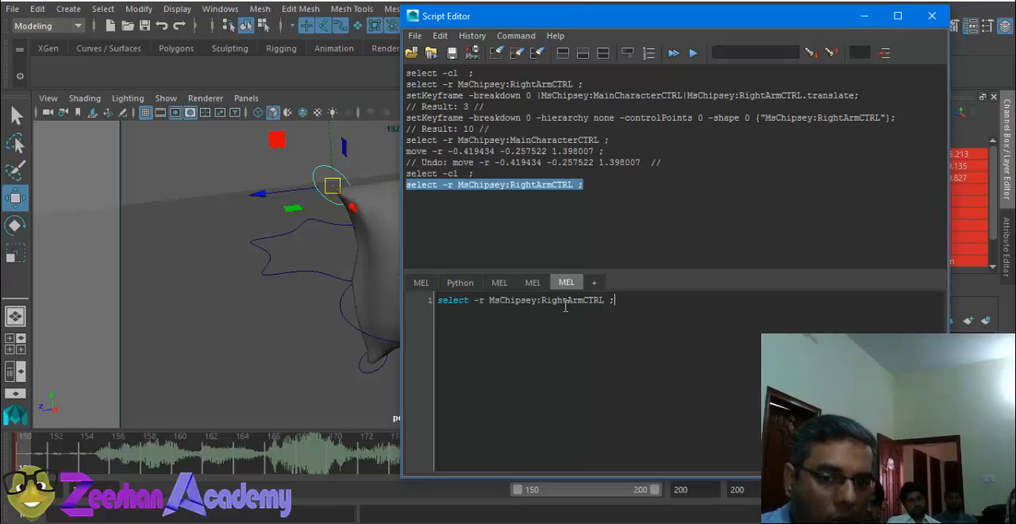
# Step: Deselect everything in the viewport and run the script line "select -r MsChipsey:RightArmCTRL ;" to reselect the right arm control
pyautogui.moveTo(619, 302); pyautogui.dragTo(419, 299)
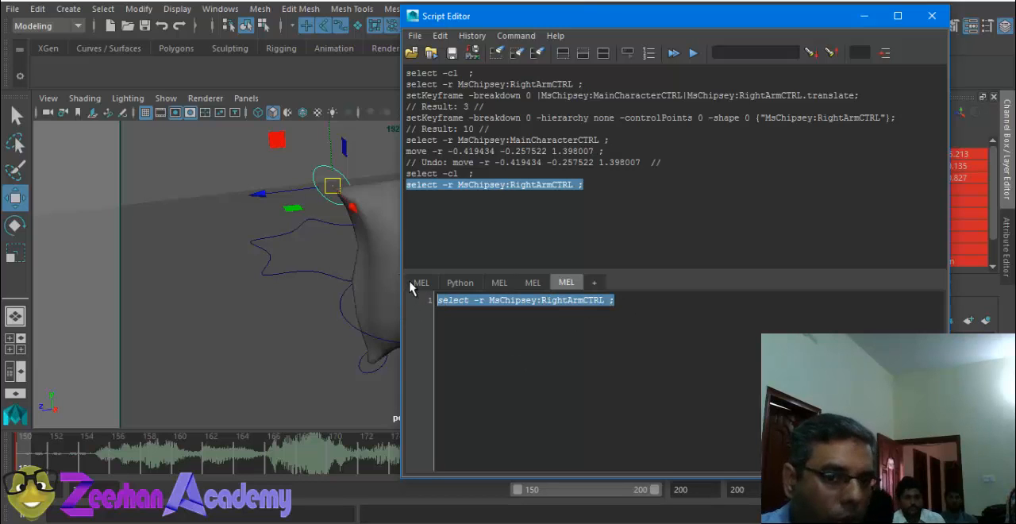
pyautogui.click(207, 143)
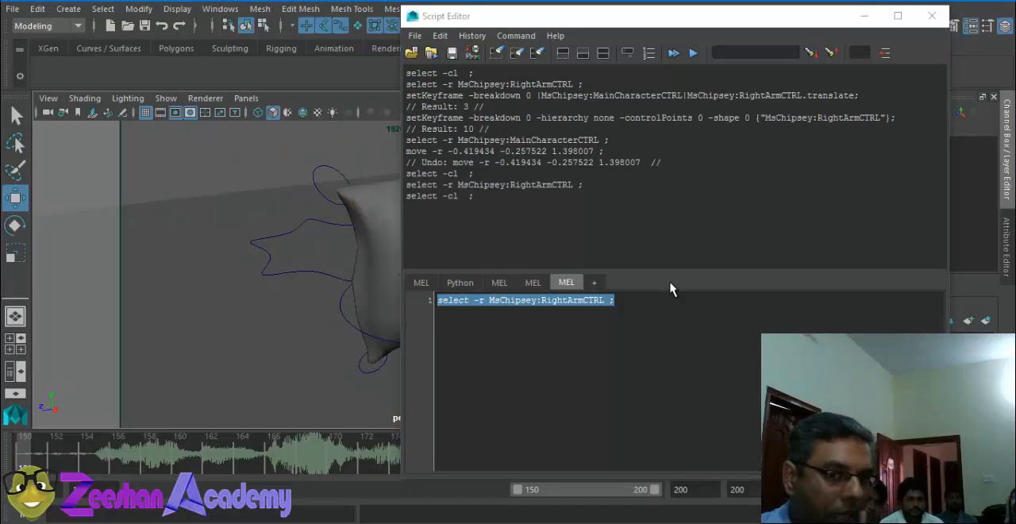
pyautogui.moveTo(622, 305); pyautogui.dragTo(427, 295)
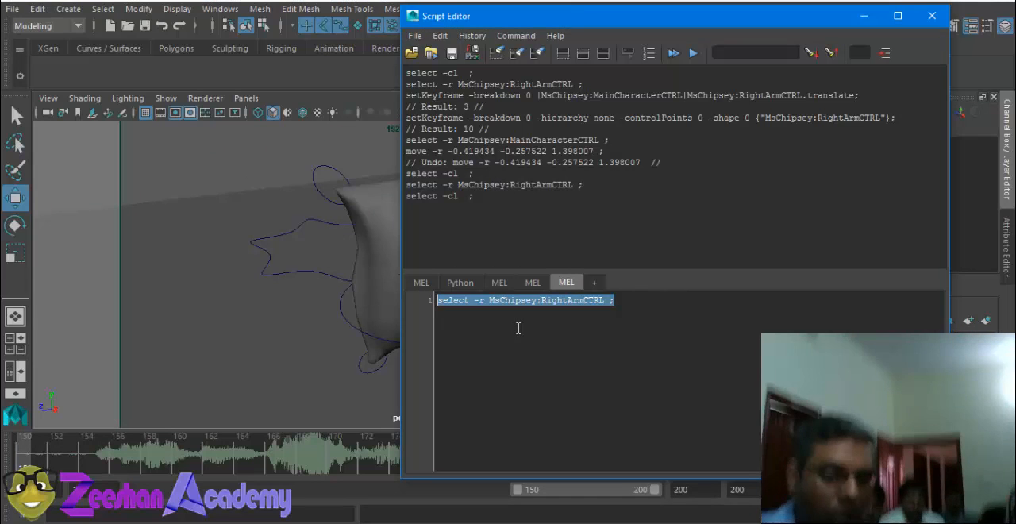
pyautogui.hotkey('ctrl', 'Return')
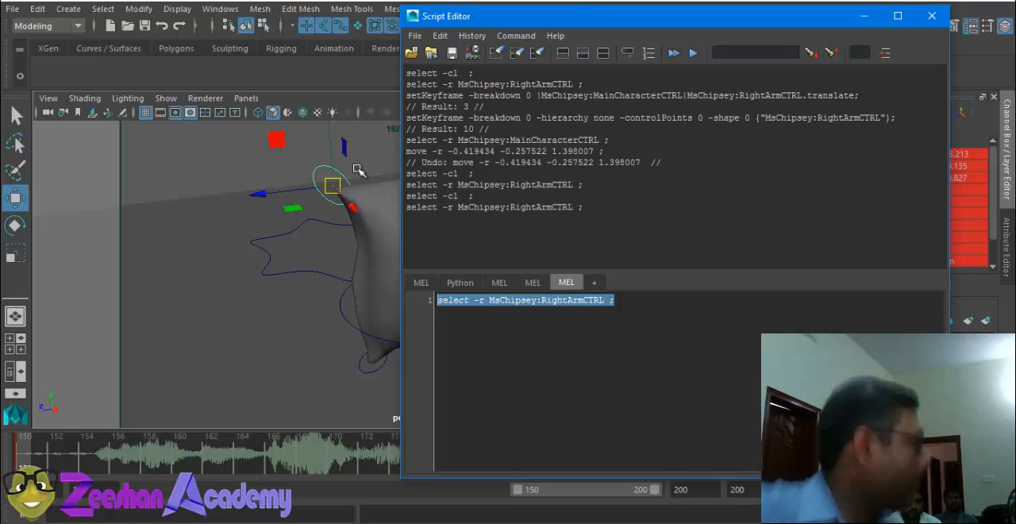
# Step: Clear the selection by running "select -cl;" from the MEL command line
pyautogui.moveTo(476, 195); pyautogui.dragTo(405, 196)
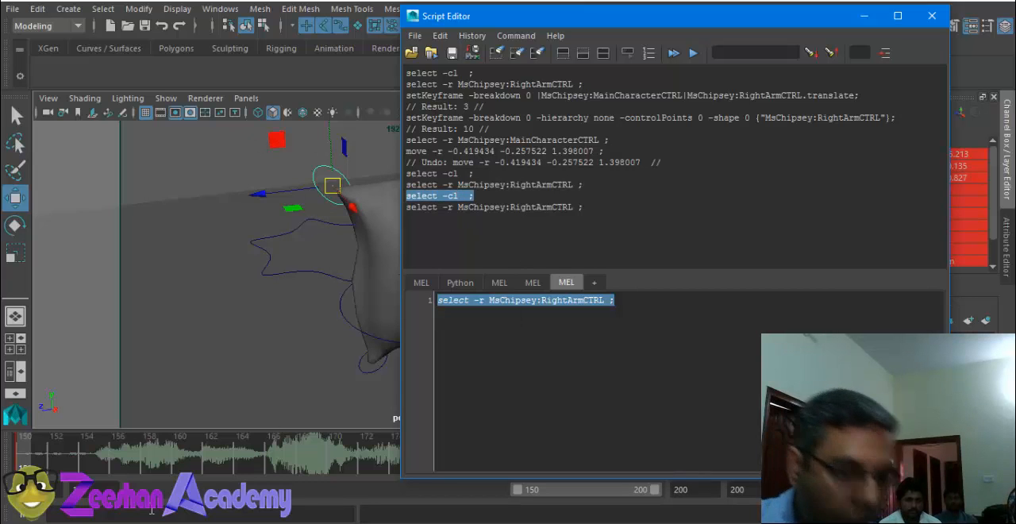
pyautogui.click(44, 512)
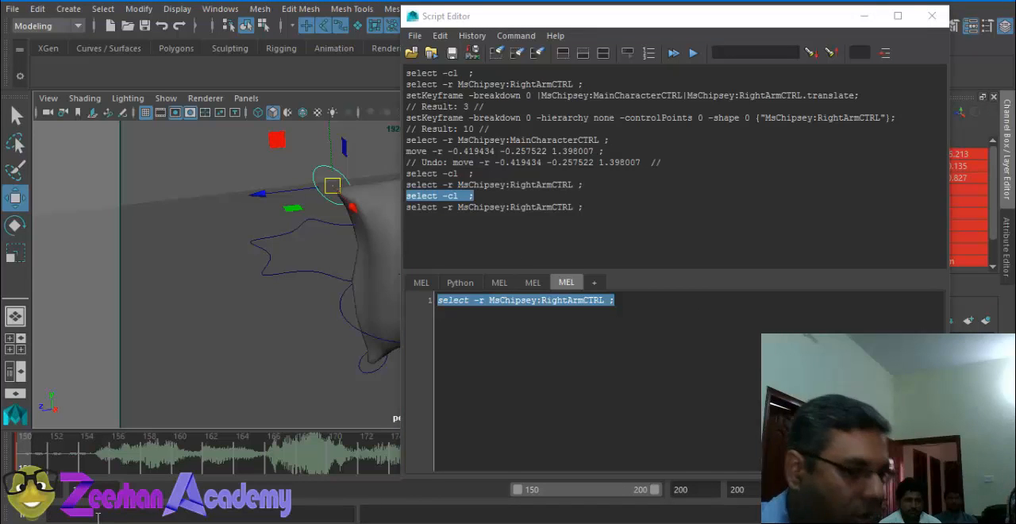
pyautogui.write('select')
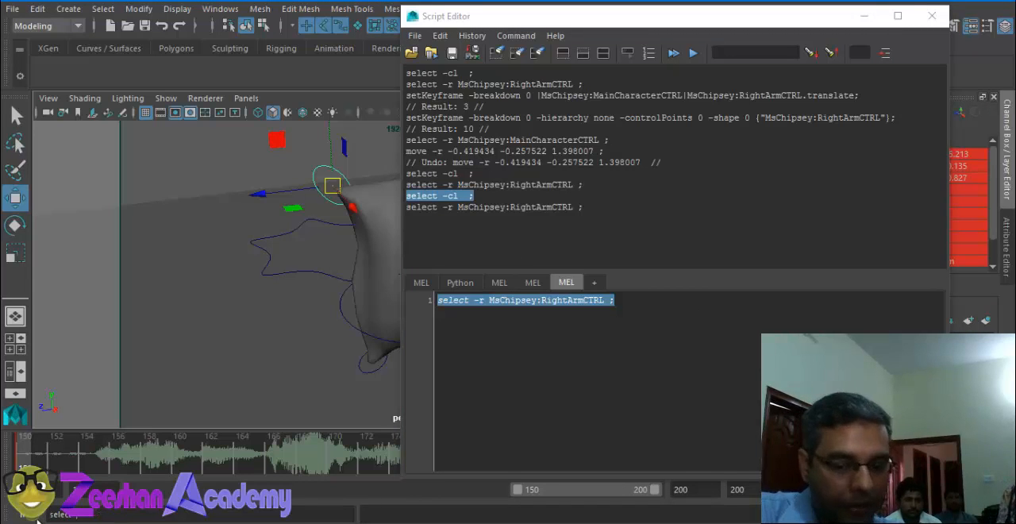
pyautogui.write(' -cl;')
pyautogui.press('Return')
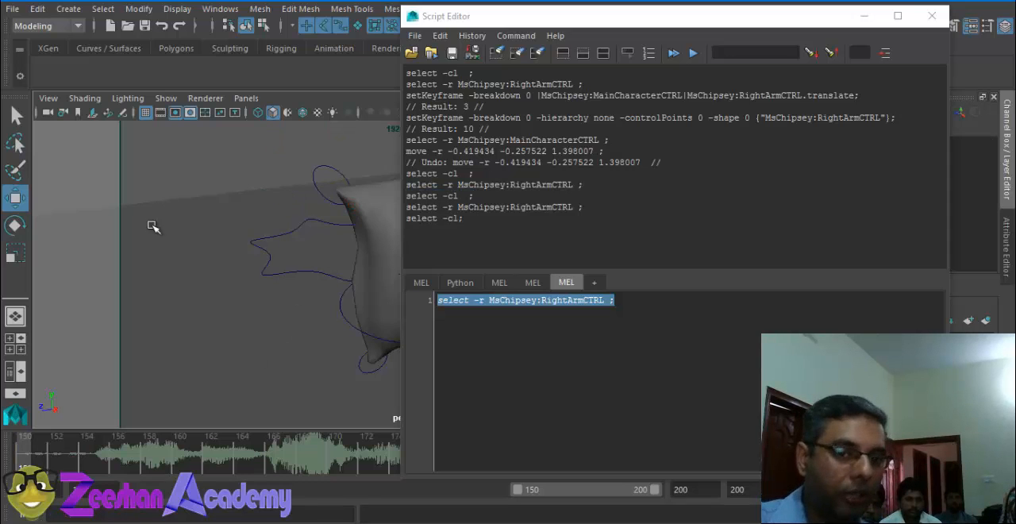
# Step: Run "select -r MsChipsey:RightArmCTRL;" from the MEL command line, copying the control name from the history
pyautogui.write('s')
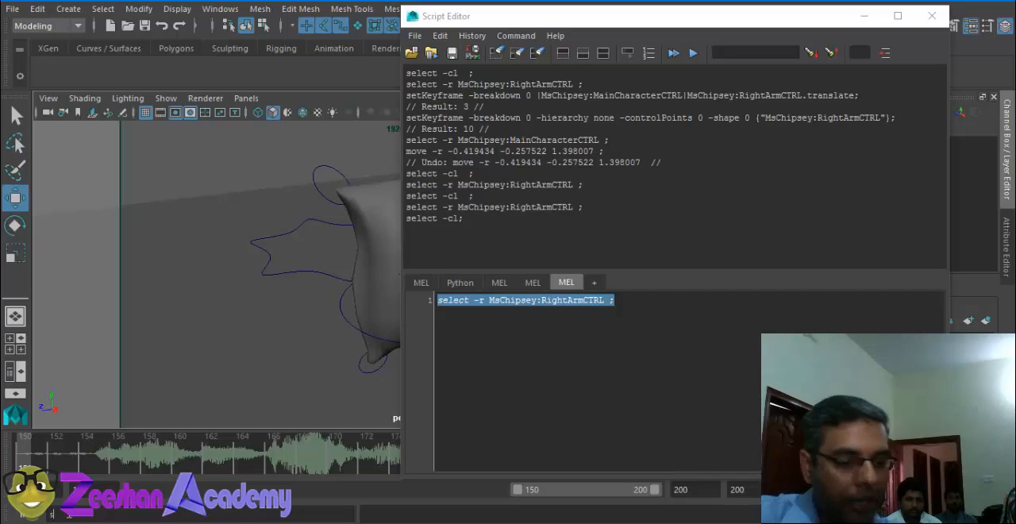
pyautogui.write('elect')
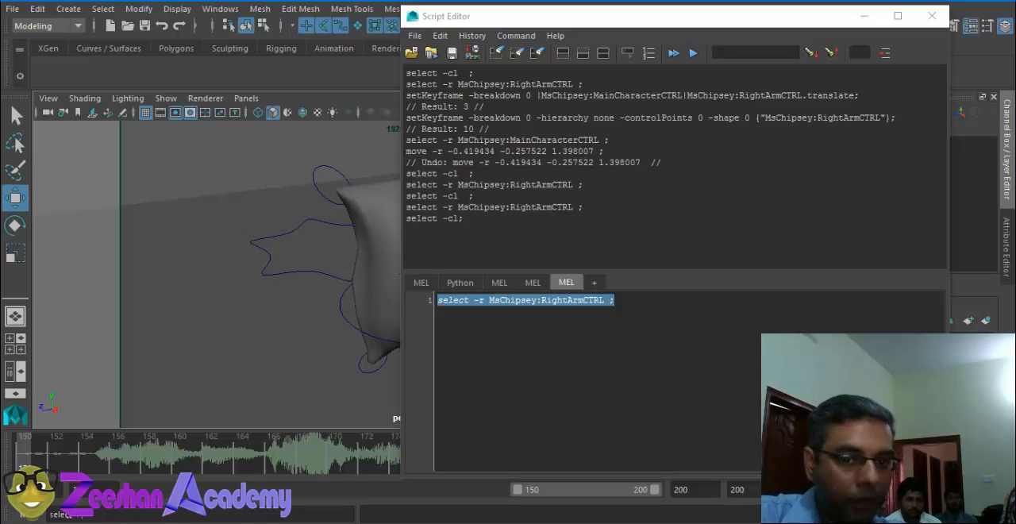
pyautogui.moveTo(573, 208); pyautogui.dragTo(458, 208)
pyautogui.hotkey('ctrl', 'c')
pyautogui.click(143, 515)
pyautogui.hotkey('ctrl', 'v')
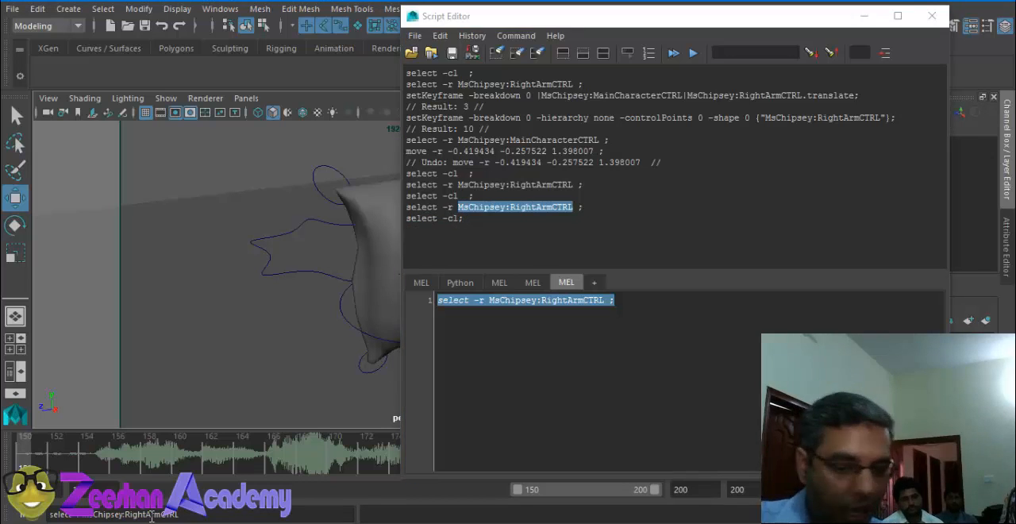
pyautogui.press('Return')
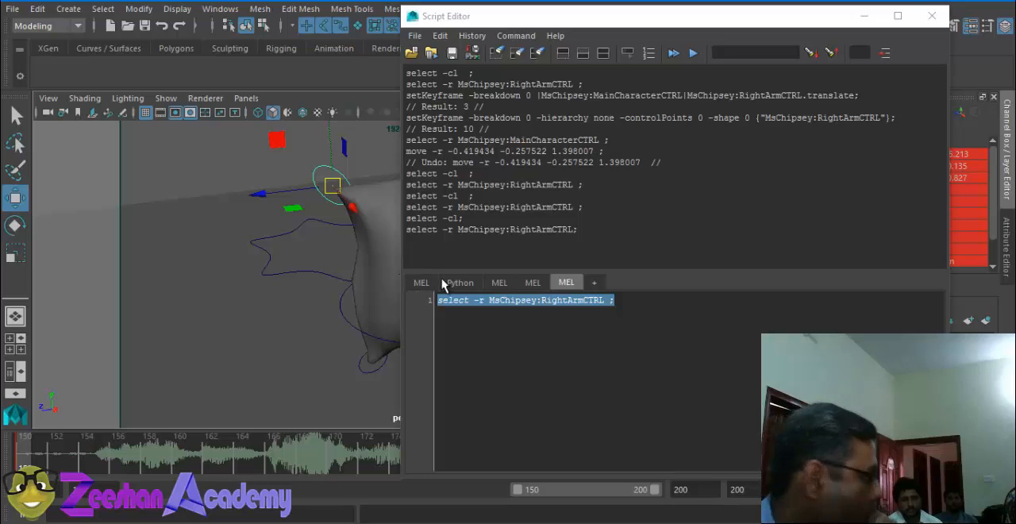
# Step: Highlight all the logged commands in the Script Editor's history
pyautogui.click(471, 151)
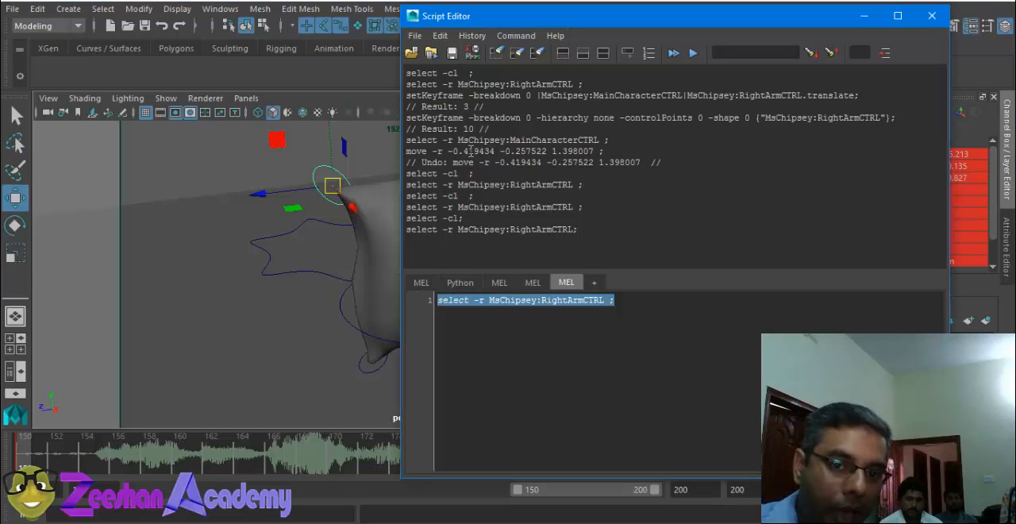
pyautogui.moveTo(629, 230); pyautogui.dragTo(427, 59)
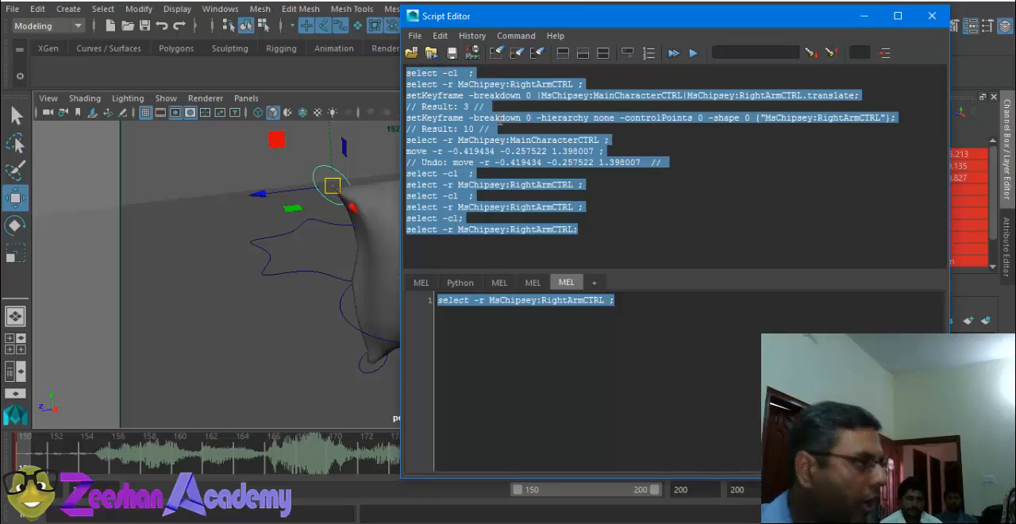
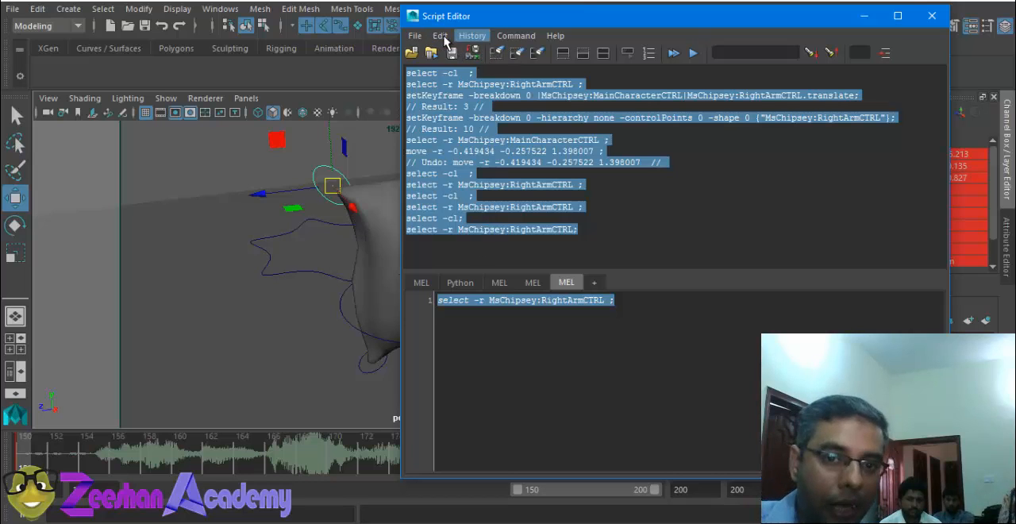
# Step: Clear the Script Editor's command history and empty the current MEL script input
pyautogui.click(472, 35)
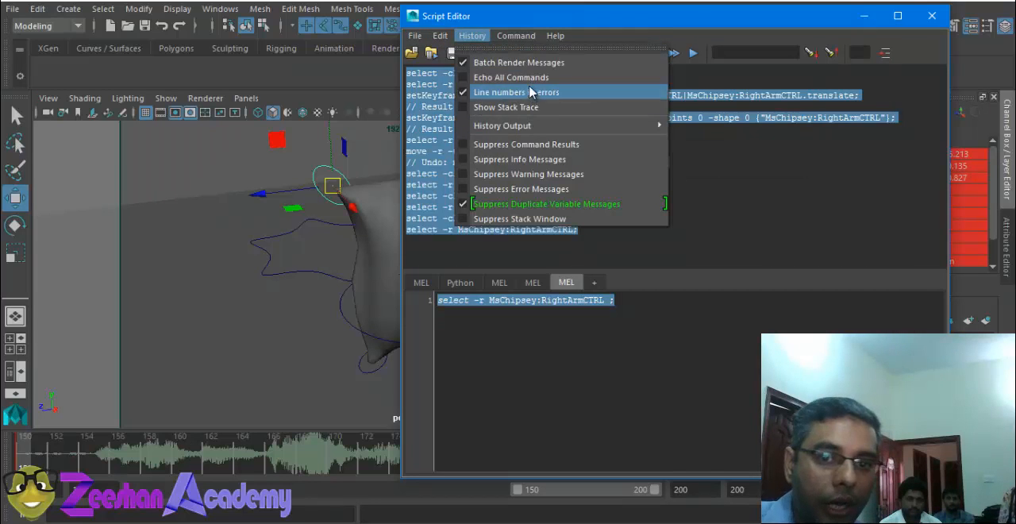
pyautogui.moveTo(440, 36)
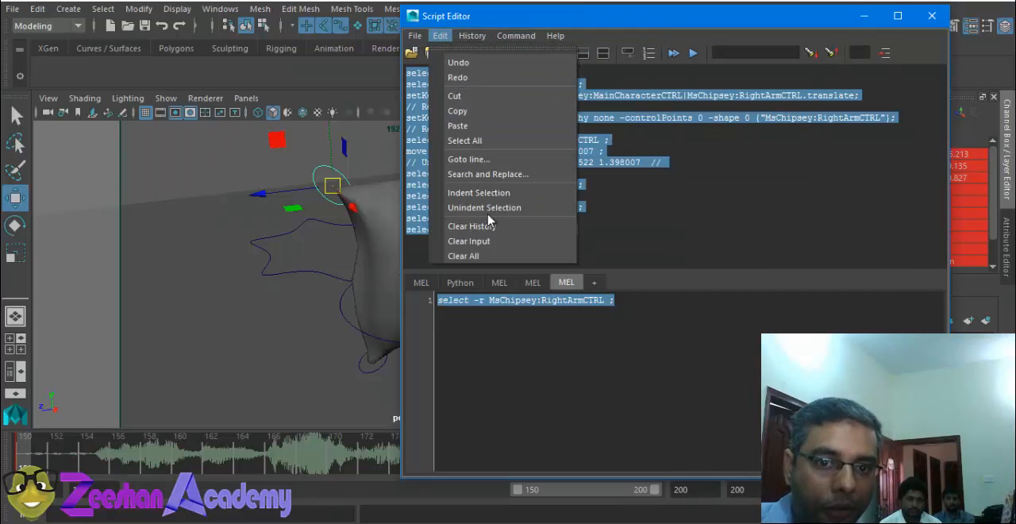
pyautogui.moveTo(478, 40)
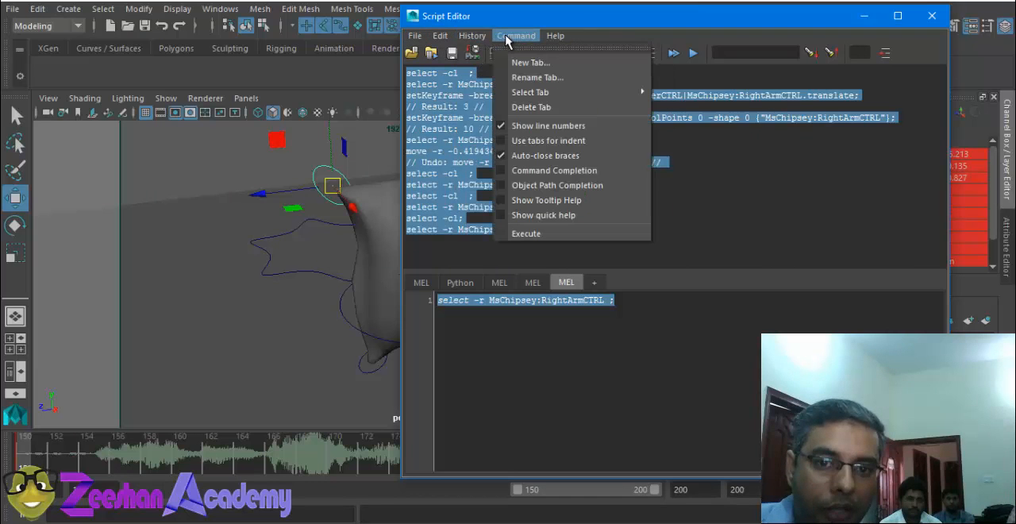
pyautogui.click(511, 21)
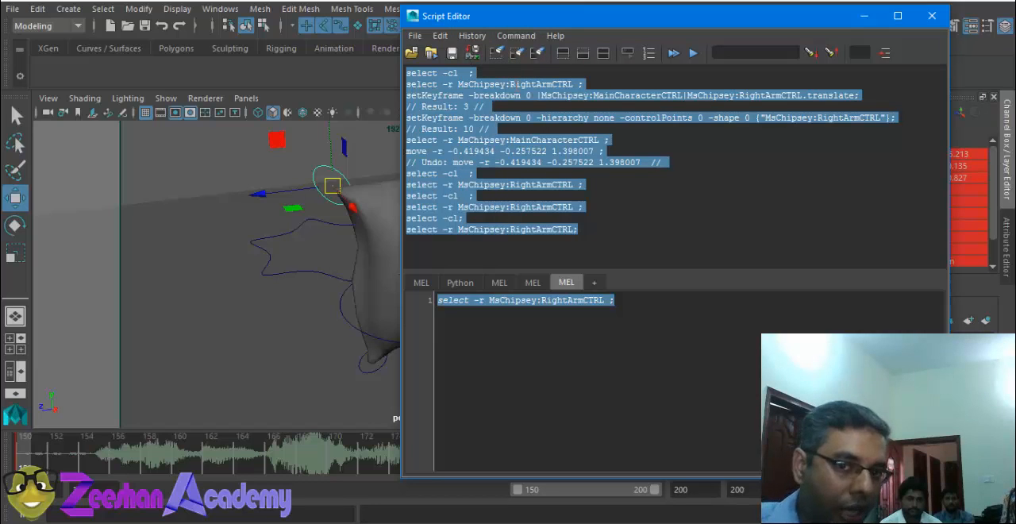
pyautogui.click(496, 53)
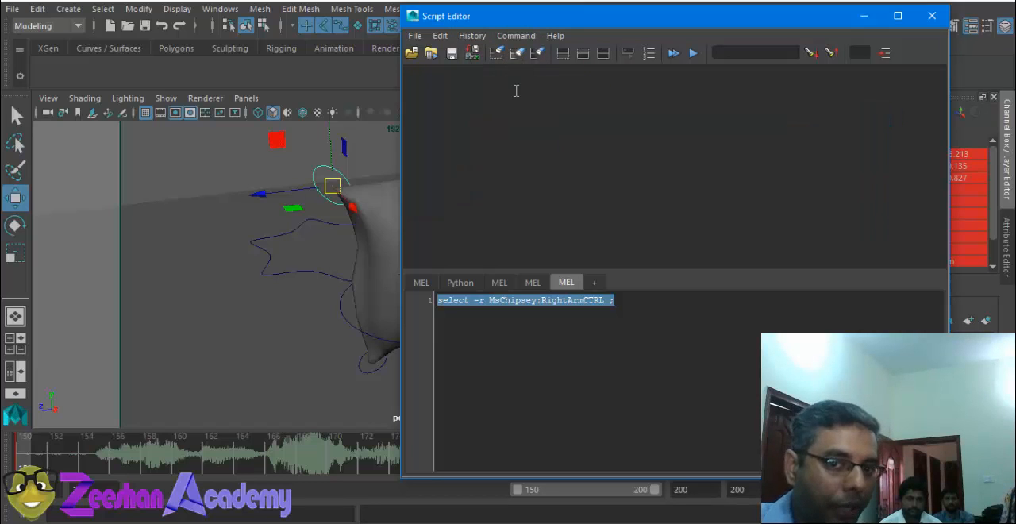
pyautogui.click(562, 346)
pyautogui.moveTo(632, 345); pyautogui.dragTo(387, 296)
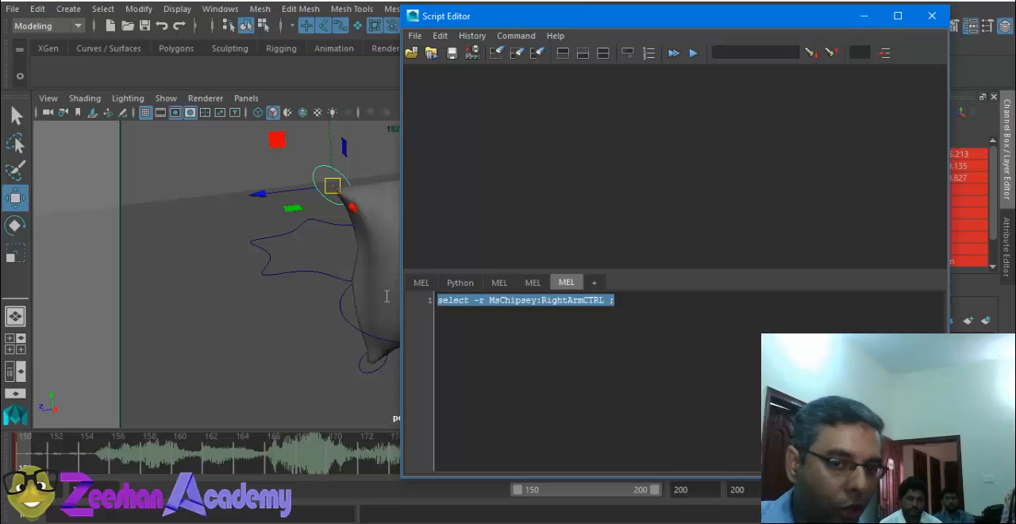
pyautogui.click(517, 53)
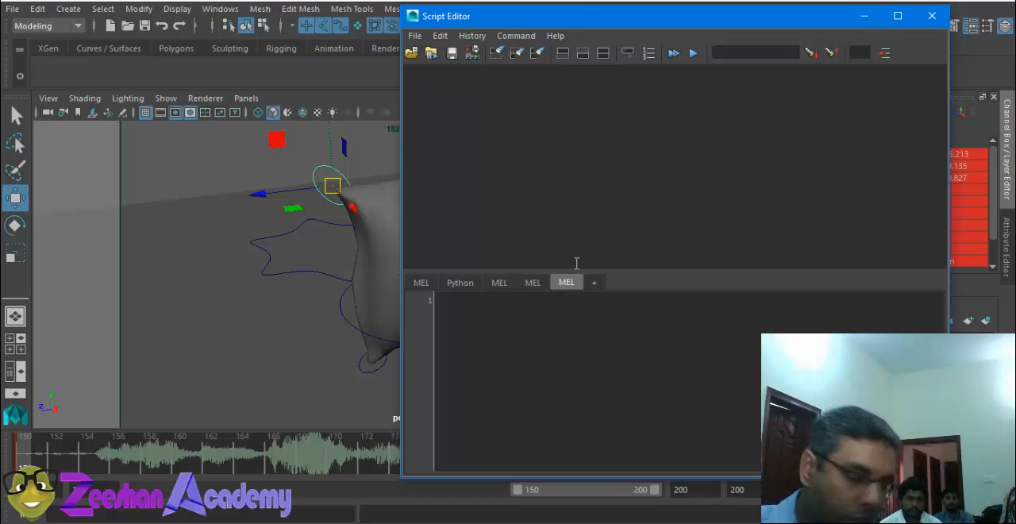
pyautogui.click(420, 284)
pyautogui.click(463, 287)
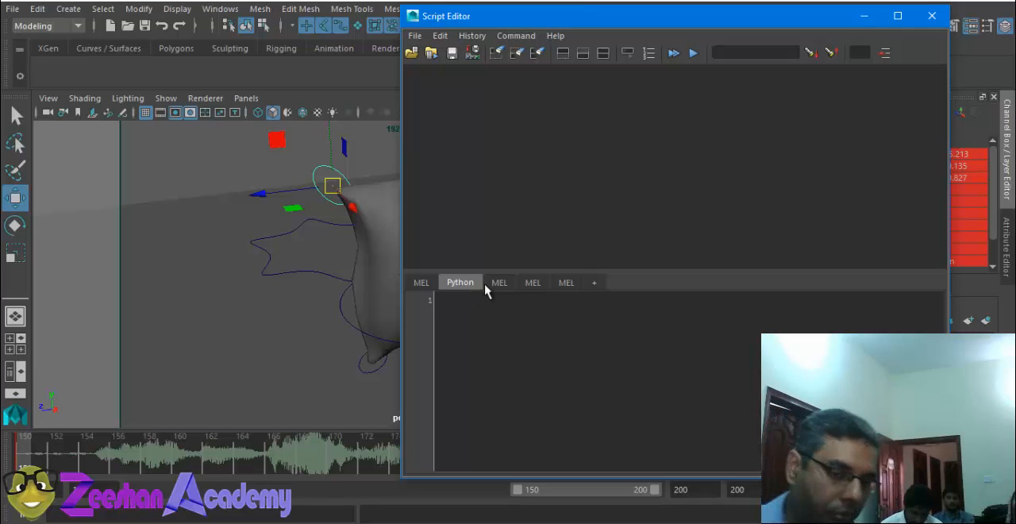
pyautogui.click(568, 284)
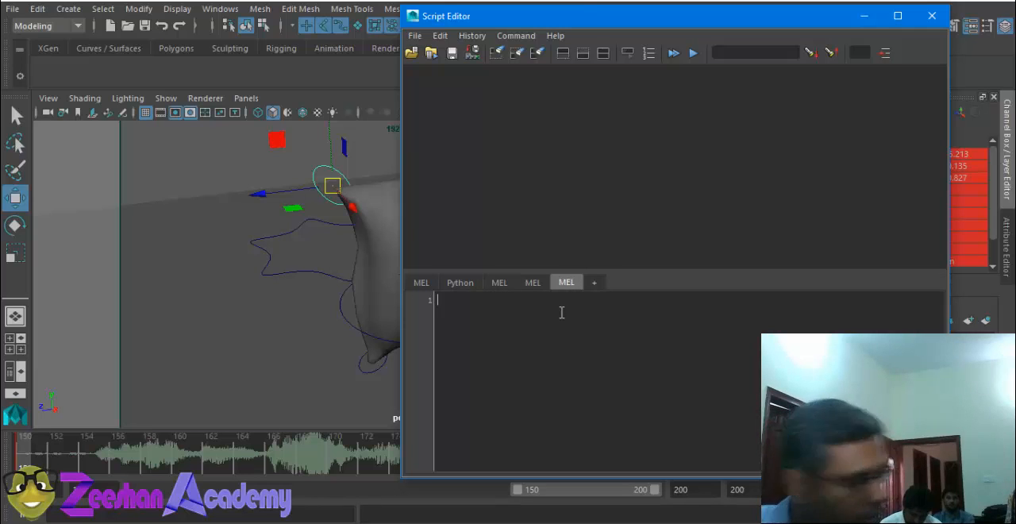
# Step: Deselect everything, move the Script Editor aside and select Ms Chipsey's right and left arm controls together
pyautogui.click(290, 157)
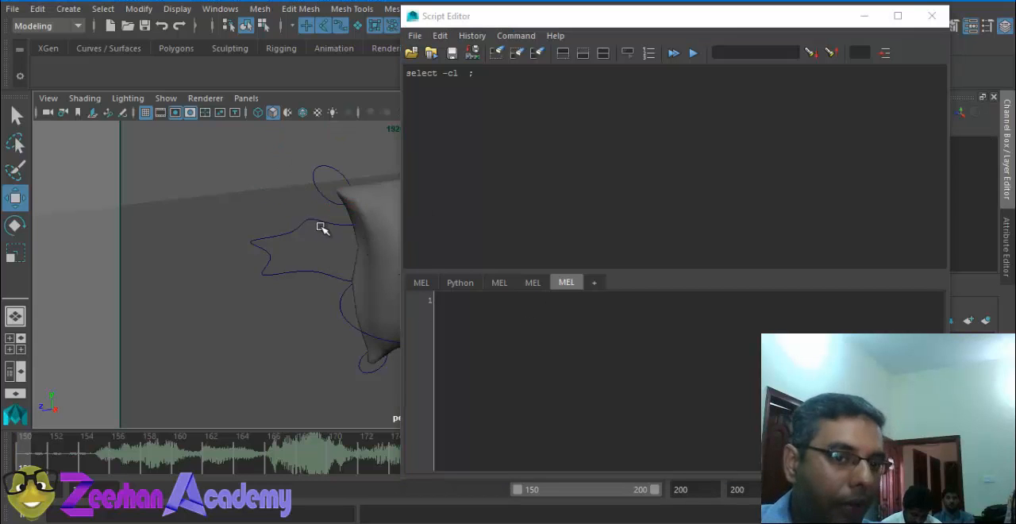
pyautogui.keyDown('alt'); pyautogui.moveTo(323, 227); pyautogui.dragTo(220, 222); pyautogui.keyUp('alt')
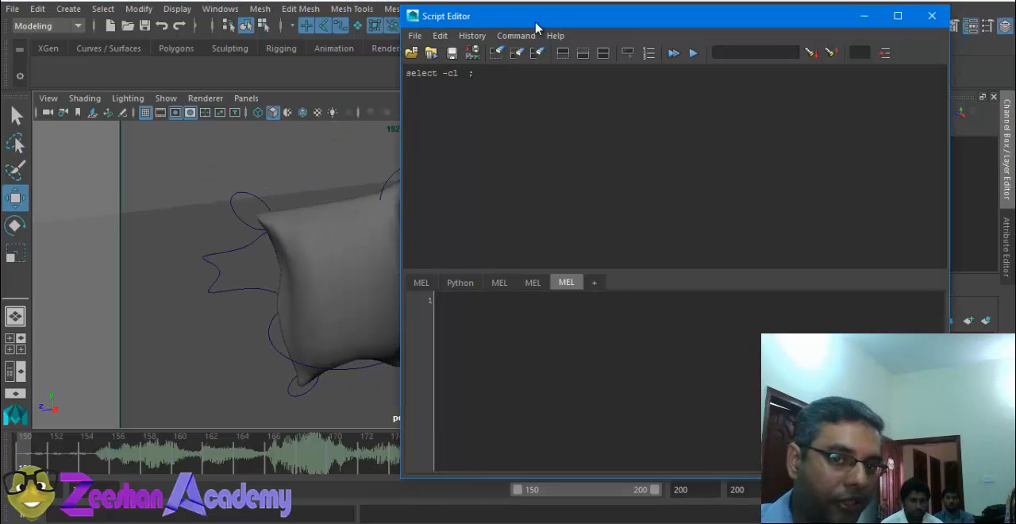
pyautogui.moveTo(535, 17); pyautogui.dragTo(613, 22)
pyautogui.keyDown('alt'); pyautogui.moveTo(277, 297); pyautogui.dragTo(282, 262); pyautogui.keyUp('alt')
pyautogui.keyDown('shift'); pyautogui.click(406, 144); pyautogui.keyUp('shift')
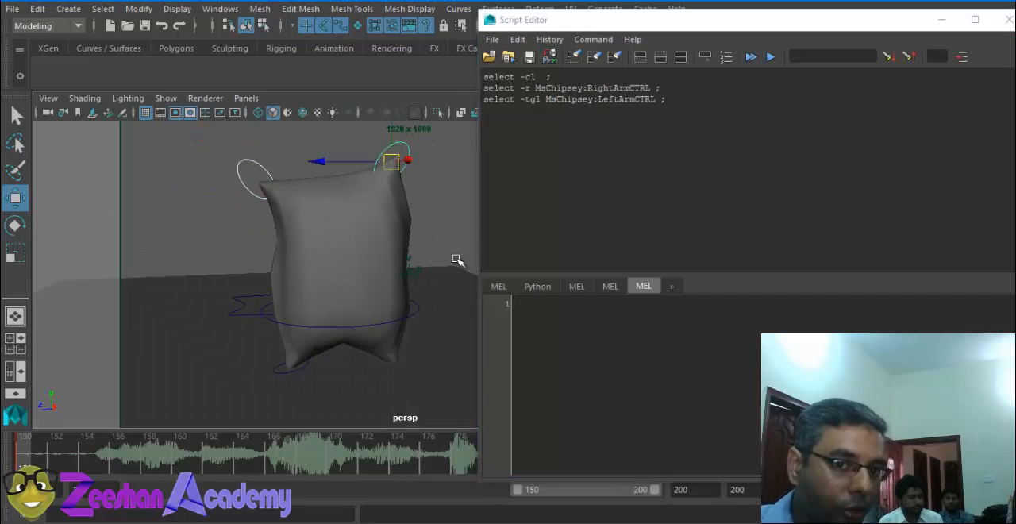
# Step: Add Ms Chipsey's right leg, left leg and main root controls to the selection
pyautogui.keyDown('shift'); pyautogui.click(274, 369); pyautogui.keyUp('shift')
pyautogui.keyDown('alt'); pyautogui.moveTo(394, 308); pyautogui.dragTo(324, 283); pyautogui.keyUp('alt')
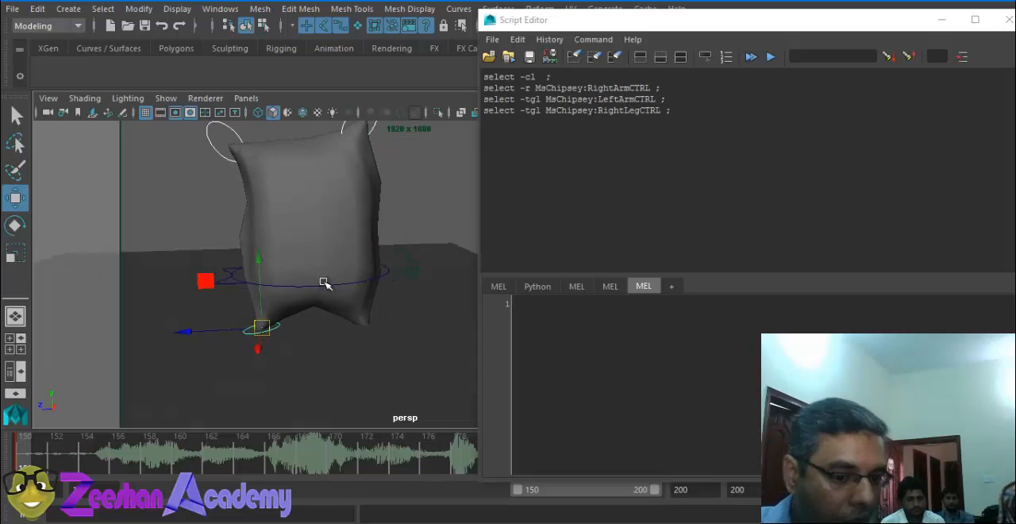
pyautogui.keyDown('shift'); pyautogui.click(375, 332); pyautogui.keyUp('shift')
pyautogui.keyDown('alt'); pyautogui.moveTo(381, 367); pyautogui.dragTo(310, 374); pyautogui.keyUp('alt')
pyautogui.keyDown('shift'); pyautogui.click(386, 268); pyautogui.keyUp('shift')
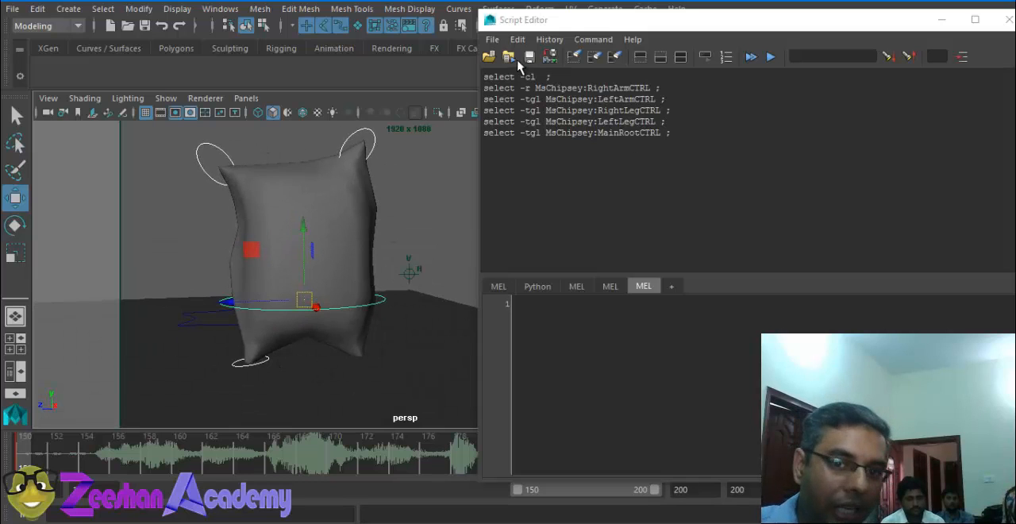
# Step: Save the logged selection commands, from "select -cl ;" through MainRootCTRL, to the shelf as a MEL item named Chipsey
pyautogui.moveTo(484, 76); pyautogui.dragTo(686, 137)
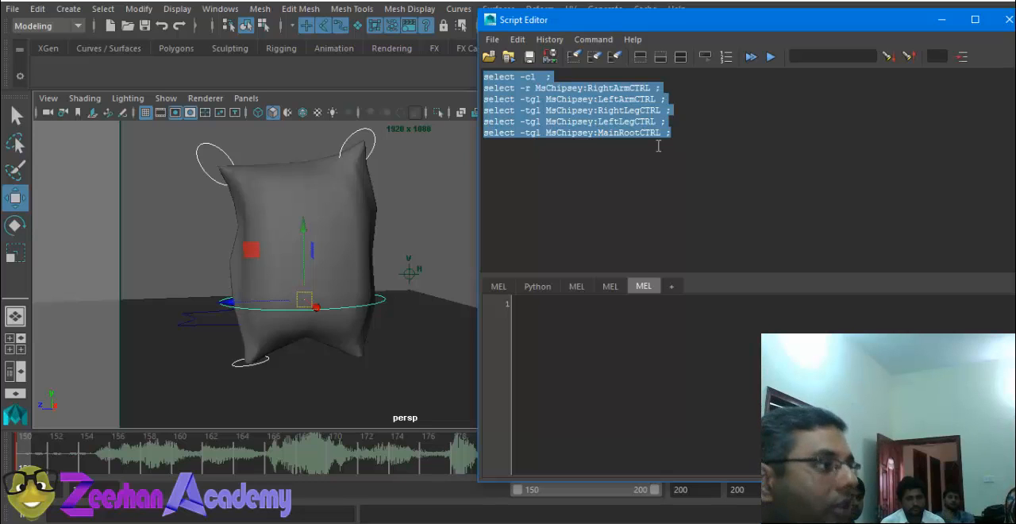
pyautogui.click(565, 108)
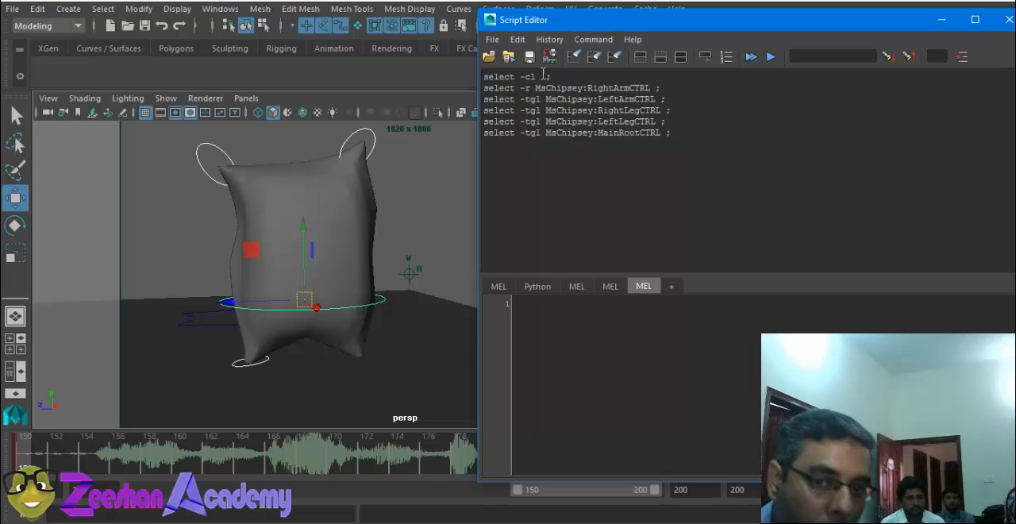
pyautogui.moveTo(481, 78); pyautogui.dragTo(676, 135)
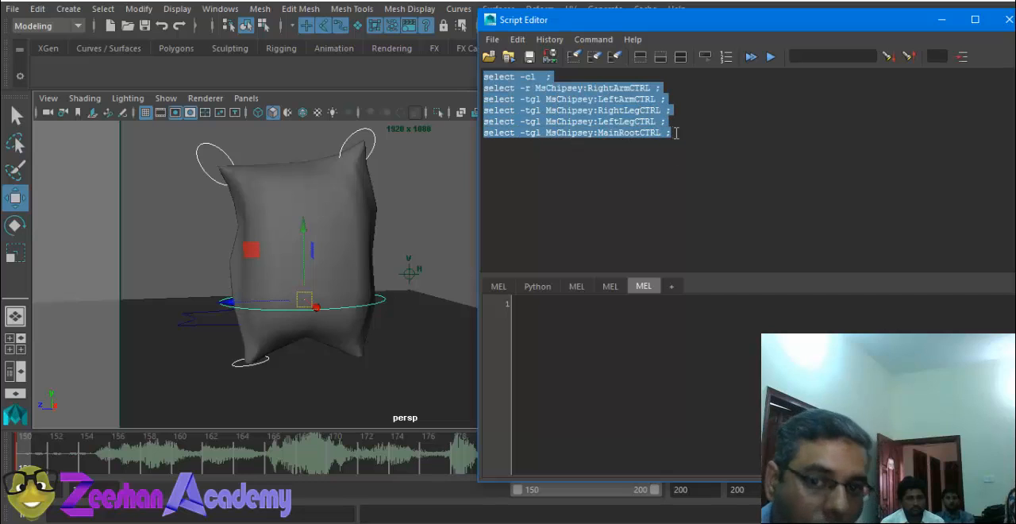
pyautogui.click(493, 39)
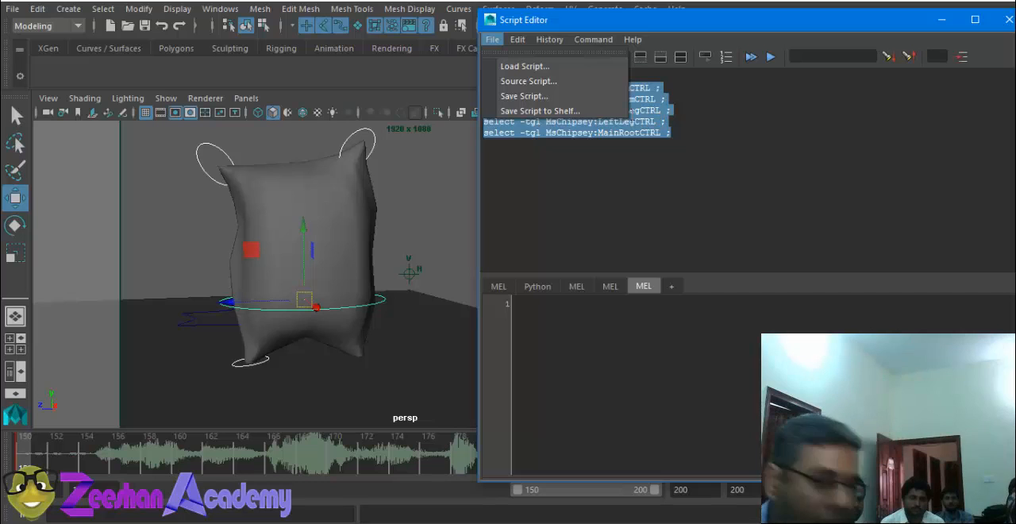
pyautogui.click(603, 113)
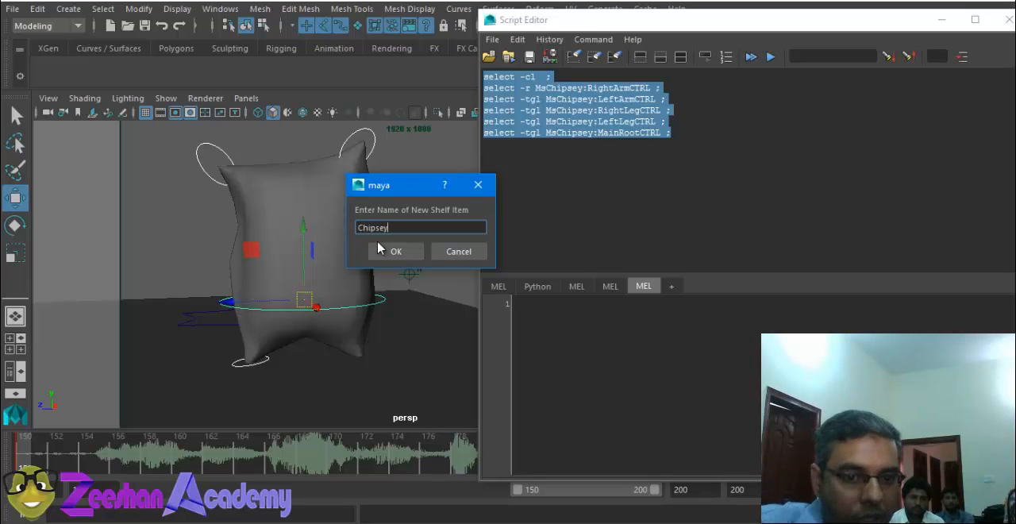
pyautogui.click(405, 251)
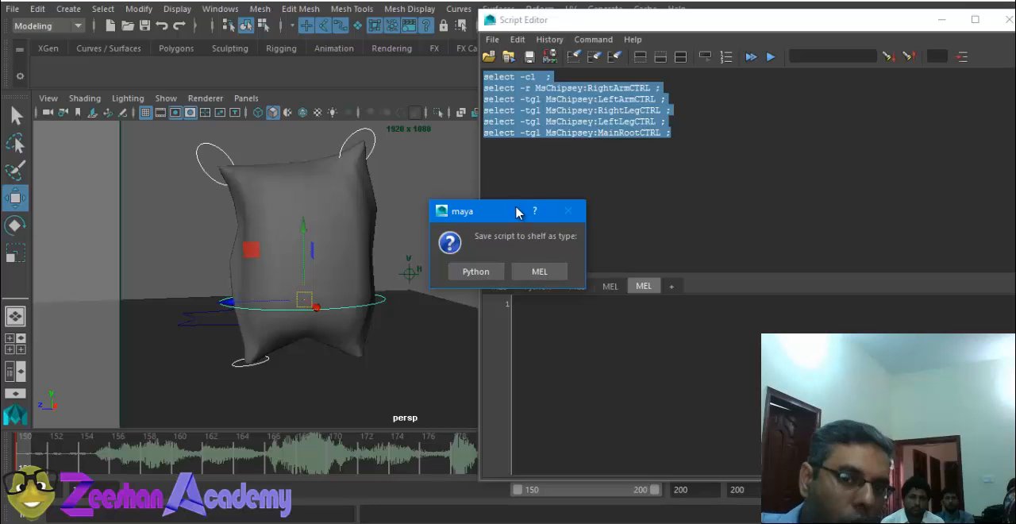
pyautogui.click(543, 273)
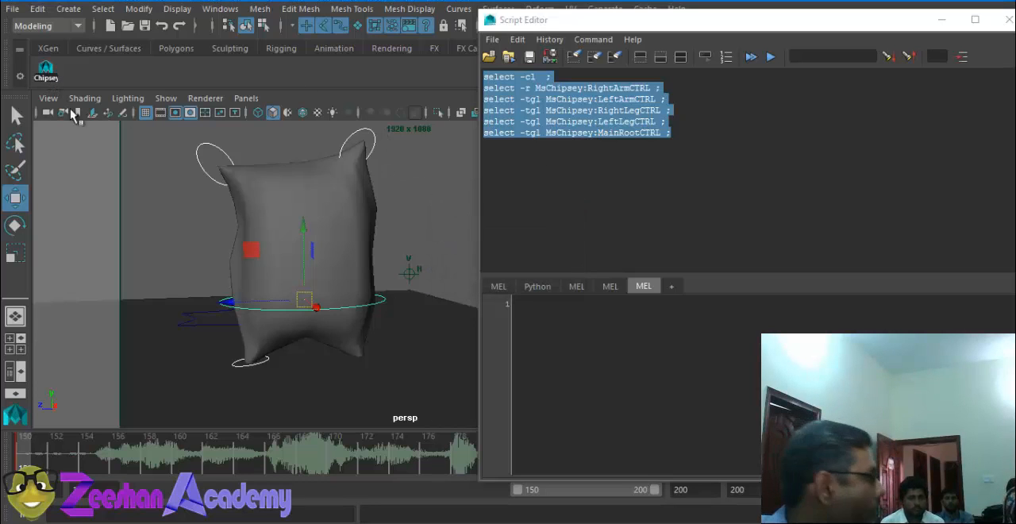
# Step: Test the Chipsey shelf script by repeatedly deselecting everything in the viewport and running it to reselect the controls
pyautogui.click(115, 211)
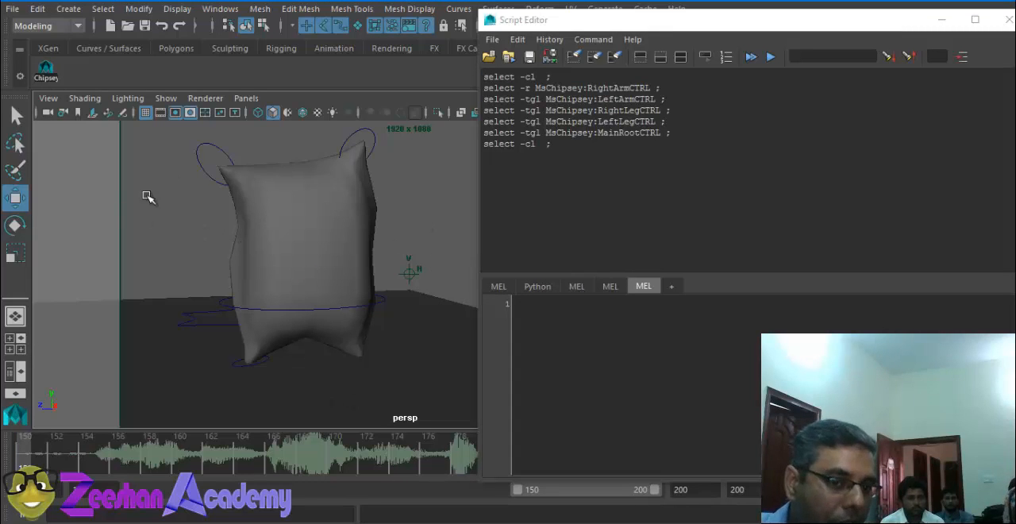
pyautogui.click(46, 69)
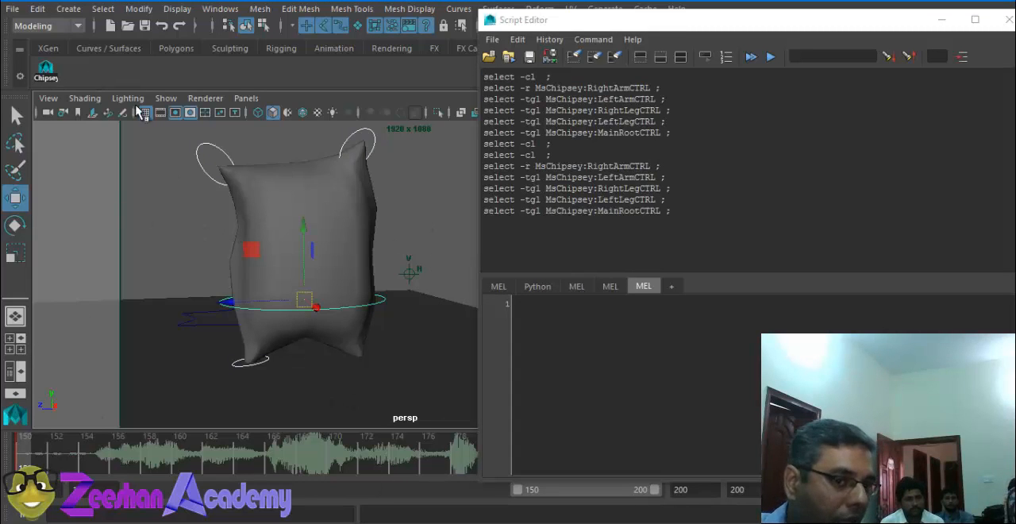
pyautogui.click(134, 223)
pyautogui.click(47, 70)
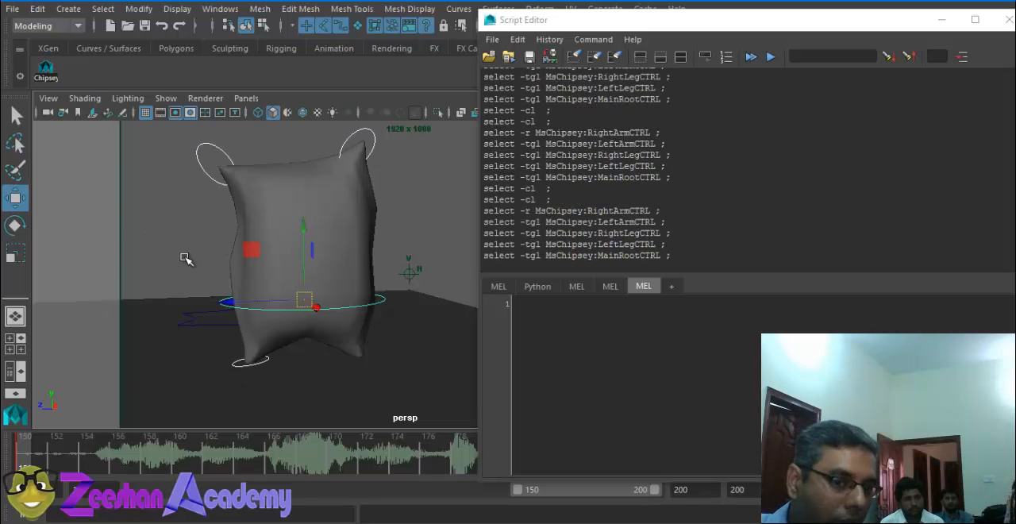
pyautogui.click(185, 258)
pyautogui.click(45, 69)
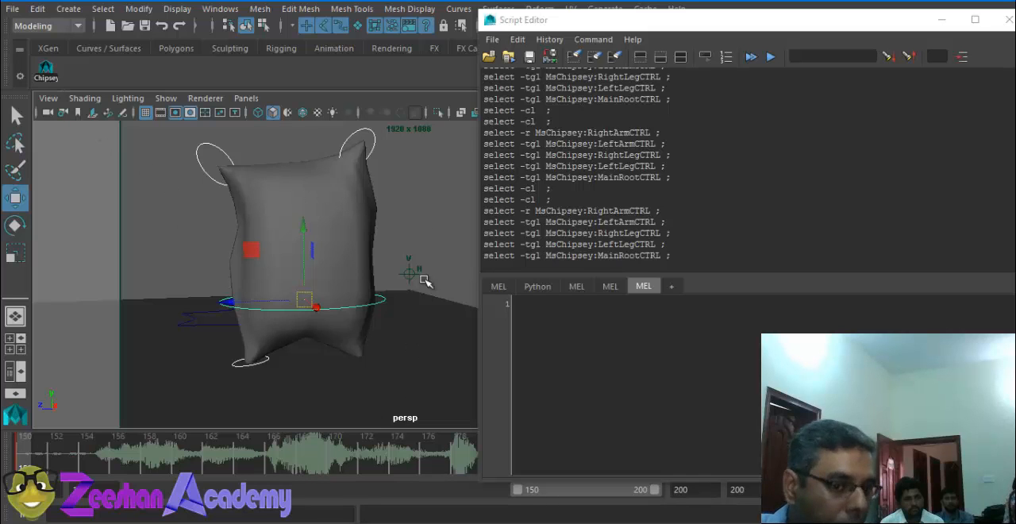
pyautogui.click(45, 70)
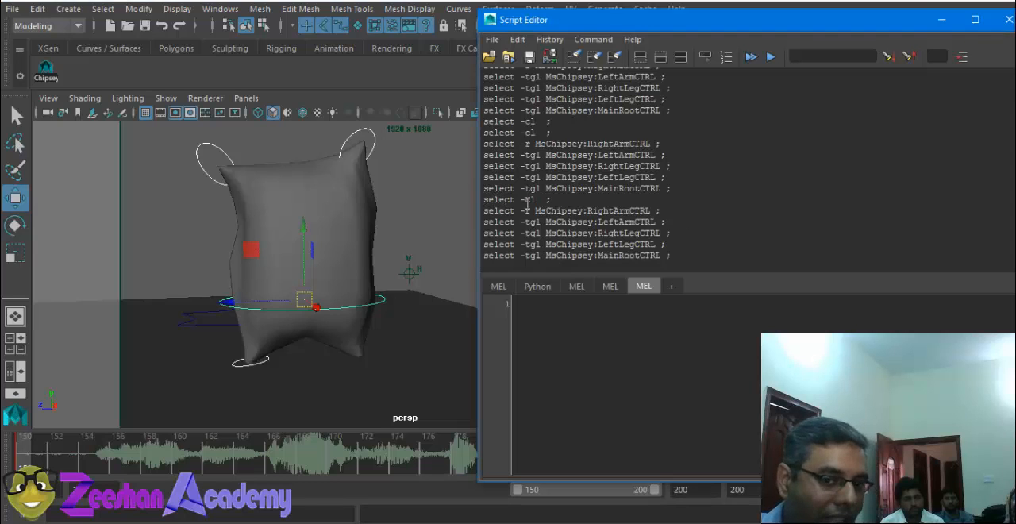
# Step: Deselect everything, highlight the latest logged selection commands in the history and rerun the Chipsey shelf script
pyautogui.moveTo(484, 200); pyautogui.dragTo(579, 210)
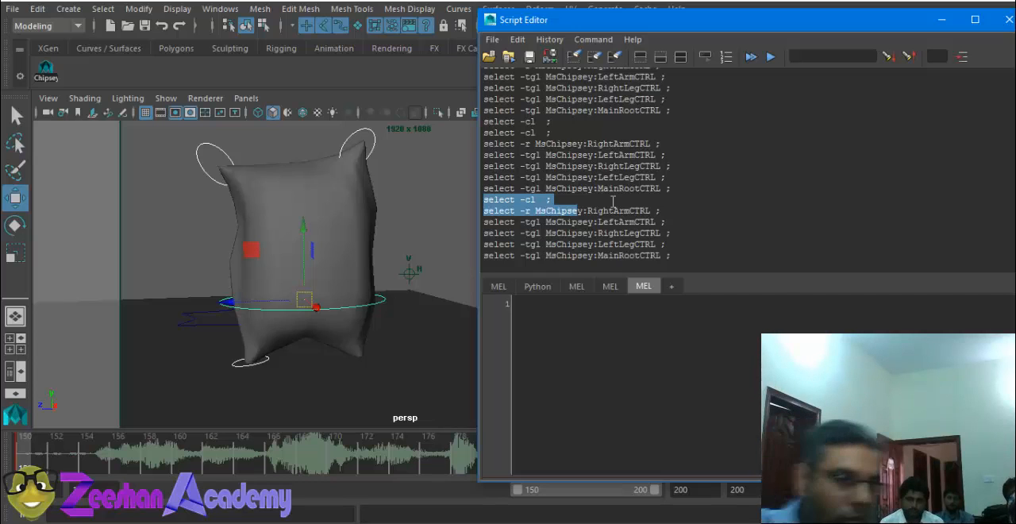
pyautogui.click(232, 147)
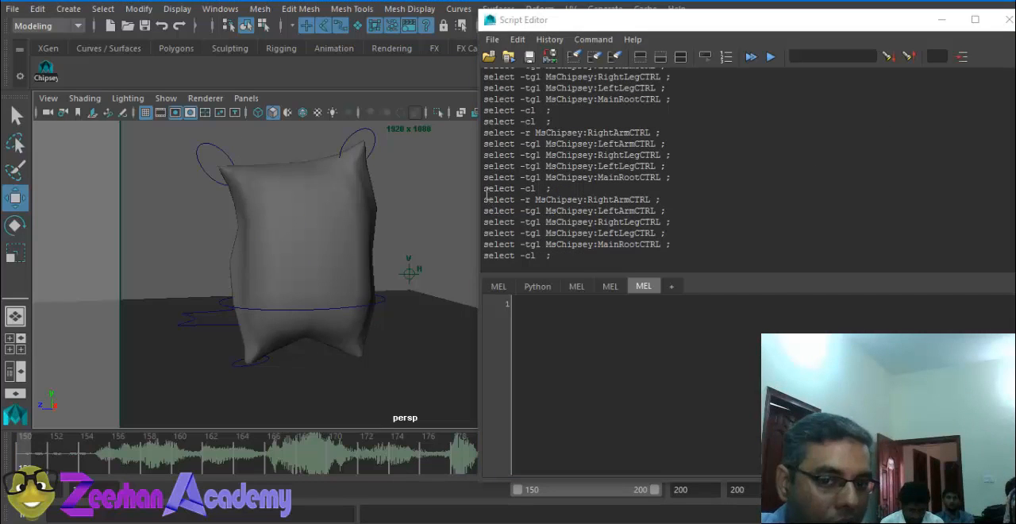
pyautogui.moveTo(485, 191); pyautogui.dragTo(551, 256)
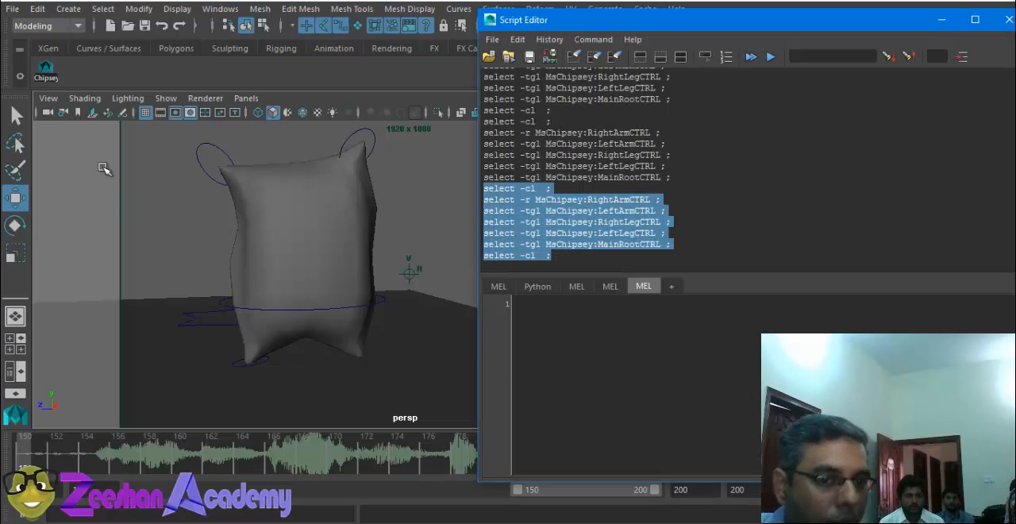
pyautogui.click(45, 70)
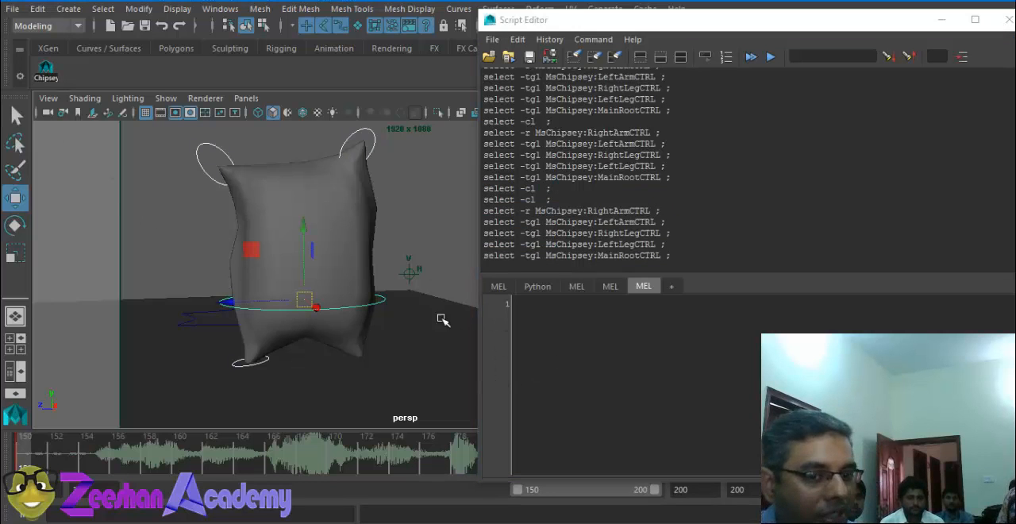
# Step: Set a translate keyframe and a full keyframe on all the selected Ms Chipsey controls at the current frame
pyautogui.moveTo(377, 310); pyautogui.dragTo(358, 288, button='middle')
pyautogui.hotkey('shift', 'w')
pyautogui.press('s')
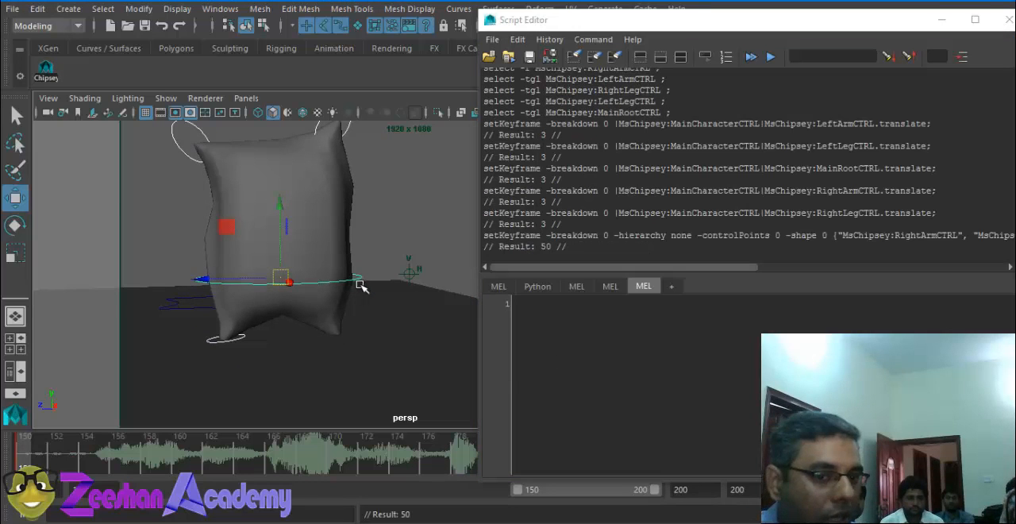
# Step: Copy the logged setKeyframe line for LeftArmCTRL.translate from the history into the MEL script input
pyautogui.click(490, 127)
pyautogui.moveTo(489, 125); pyautogui.dragTo(548, 127)
pyautogui.click(549, 127)
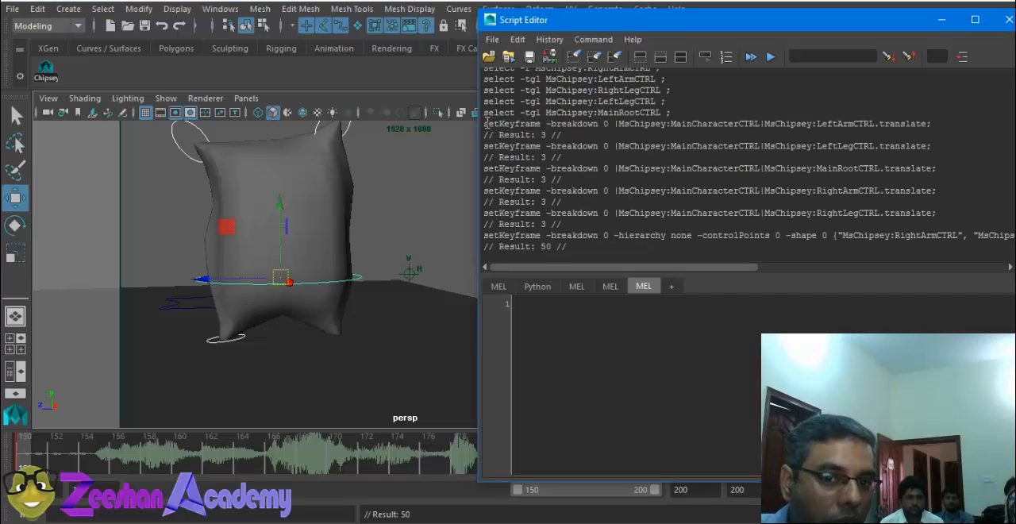
pyautogui.moveTo(486, 123); pyautogui.dragTo(936, 129)
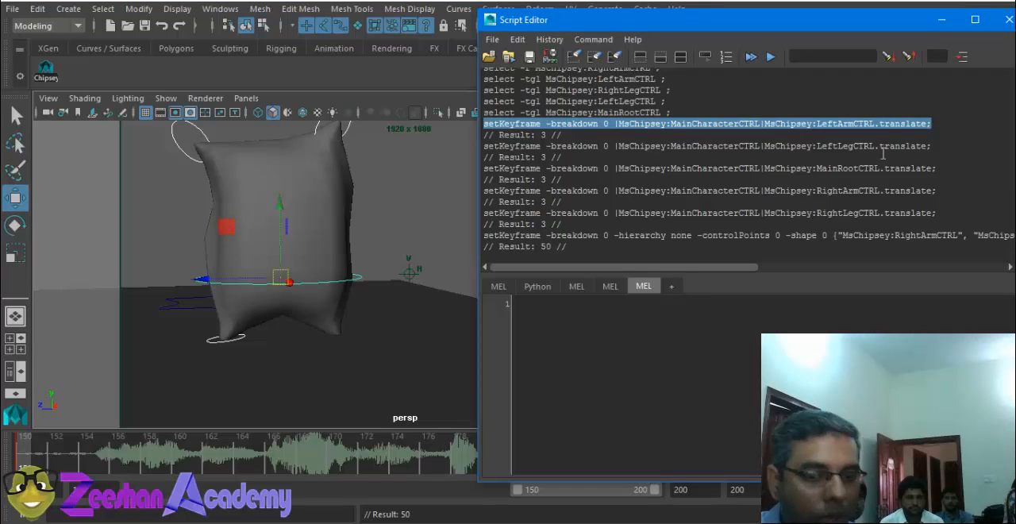
pyautogui.write('setKeyframe -breakdown 0 |MsChipsey:MainCharacterCTRL|MsChipsey:LeftArmCTRL.translate;')
# Step: Highlight the setKeyframe command and its -breakdown flag in the pasted line to examine its parts
pyautogui.moveTo(572, 304); pyautogui.dragTo(501, 309)
pyautogui.click(526, 312)
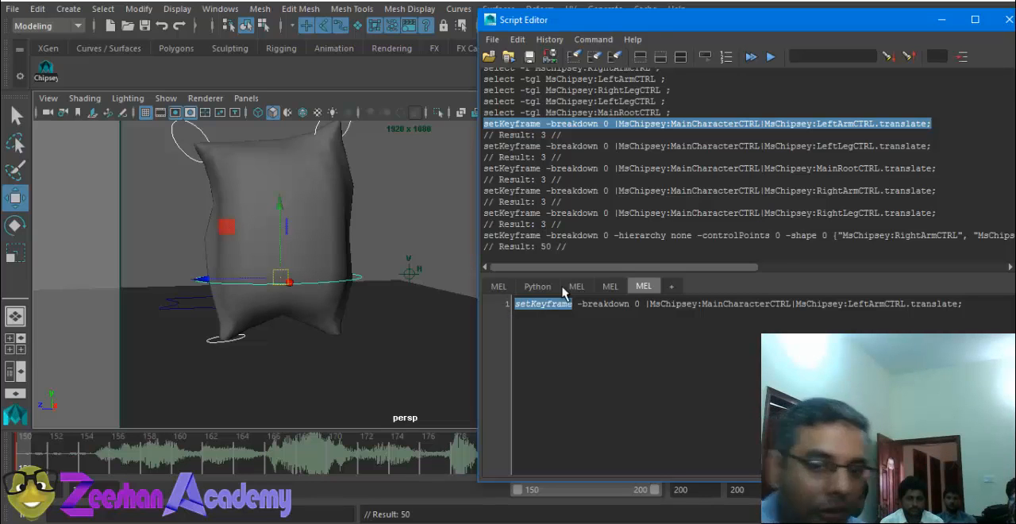
pyautogui.click(619, 310)
pyautogui.moveTo(633, 306); pyautogui.dragTo(573, 308)
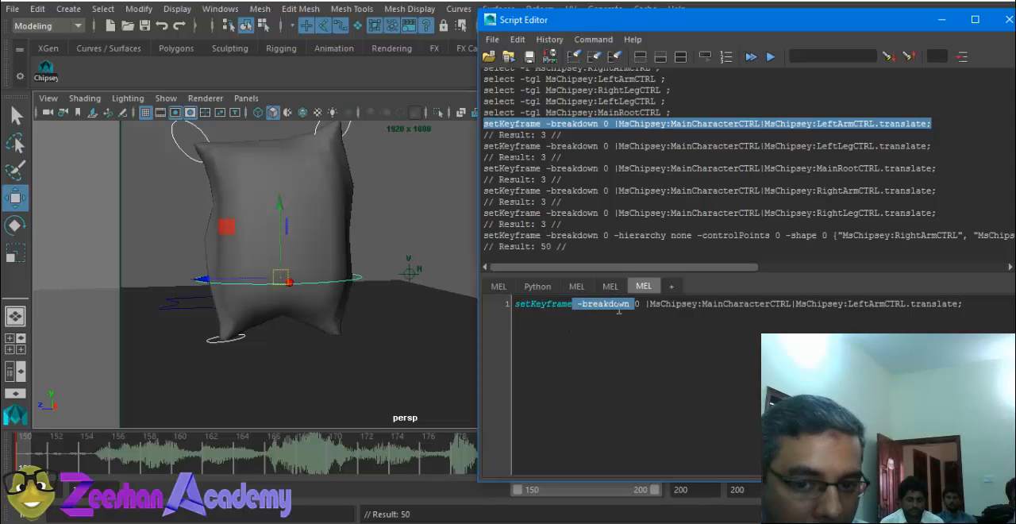
# Step: Highlight the -breakdown 0 flag, the MainCharacterCTRL path and the LeftArmCTRL.translate part of the pasted setKeyframe line to examine them
pyautogui.moveTo(641, 308); pyautogui.dragTo(572, 308)
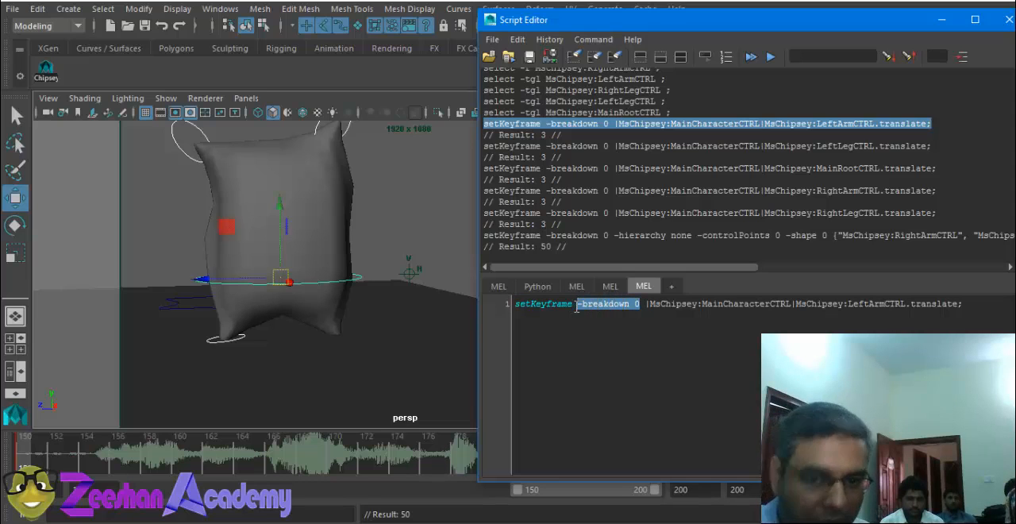
pyautogui.click(657, 304)
pyautogui.moveTo(646, 304); pyautogui.dragTo(766, 306)
pyautogui.click(690, 312)
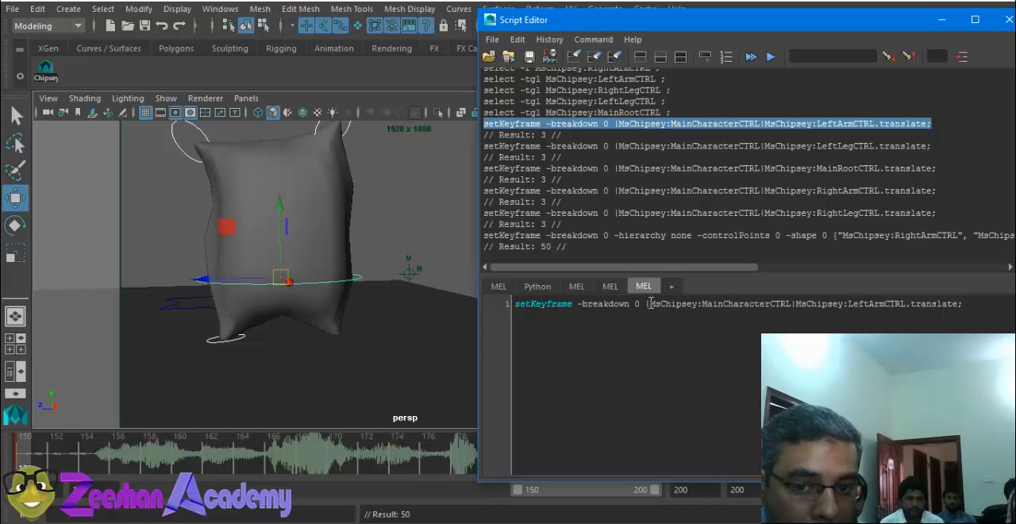
pyautogui.moveTo(651, 305); pyautogui.dragTo(835, 304)
pyautogui.click(702, 303)
pyautogui.click(791, 304)
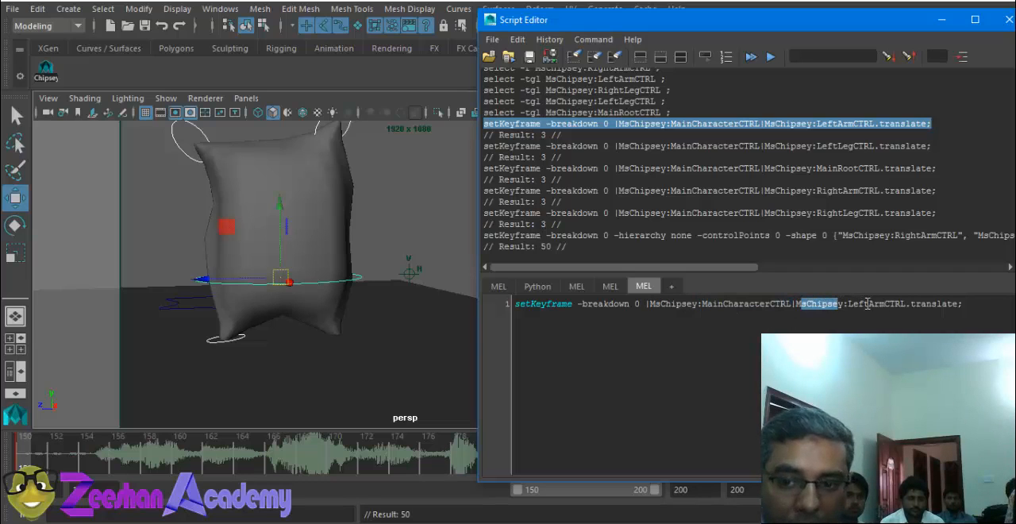
pyautogui.moveTo(970, 306); pyautogui.dragTo(636, 309)
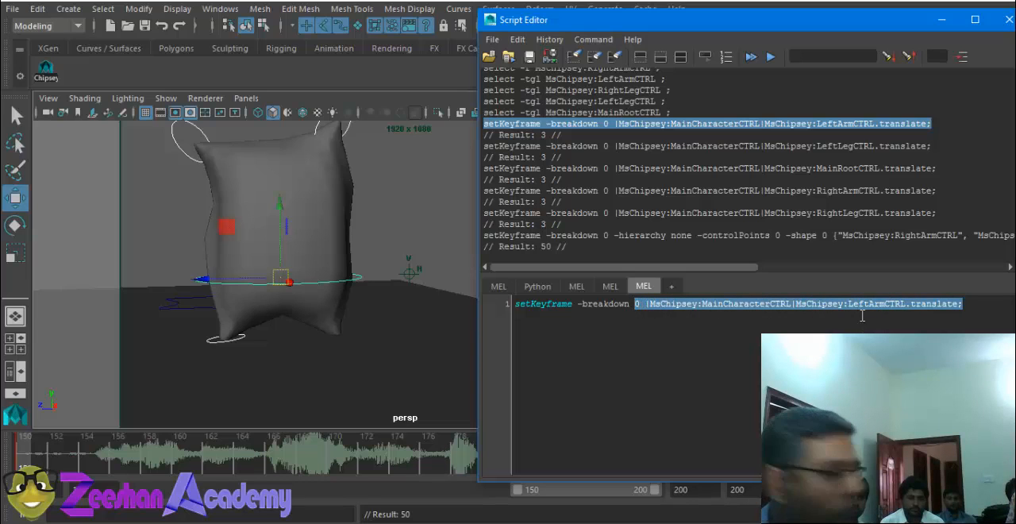
# Step: Examine the logged translate setKeyframe commands for the arm, leg and main root controls in the history
pyautogui.scroll(-1, 575, 157)
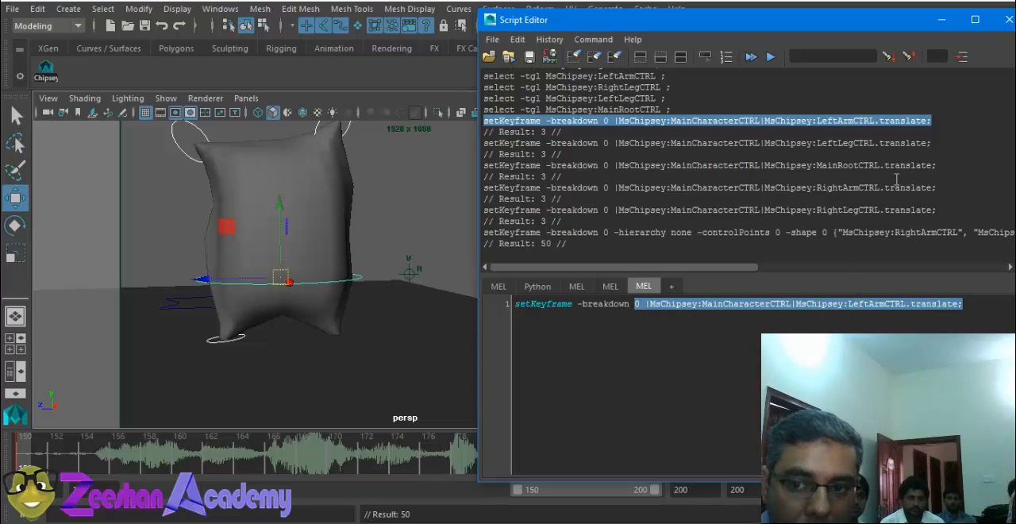
pyautogui.click(863, 164)
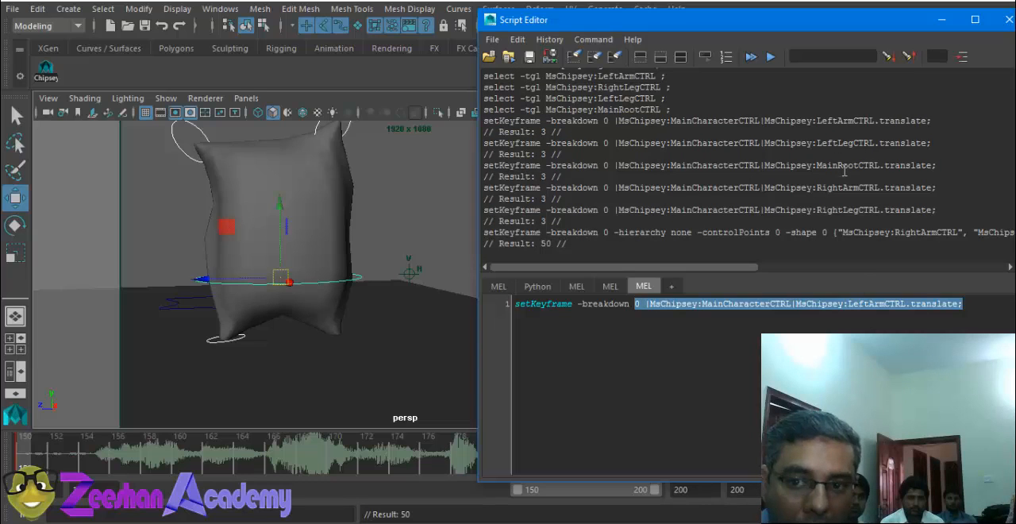
pyautogui.moveTo(844, 170); pyautogui.dragTo(835, 179)
pyautogui.click(845, 189)
pyautogui.moveTo(965, 211); pyautogui.dragTo(468, 127)
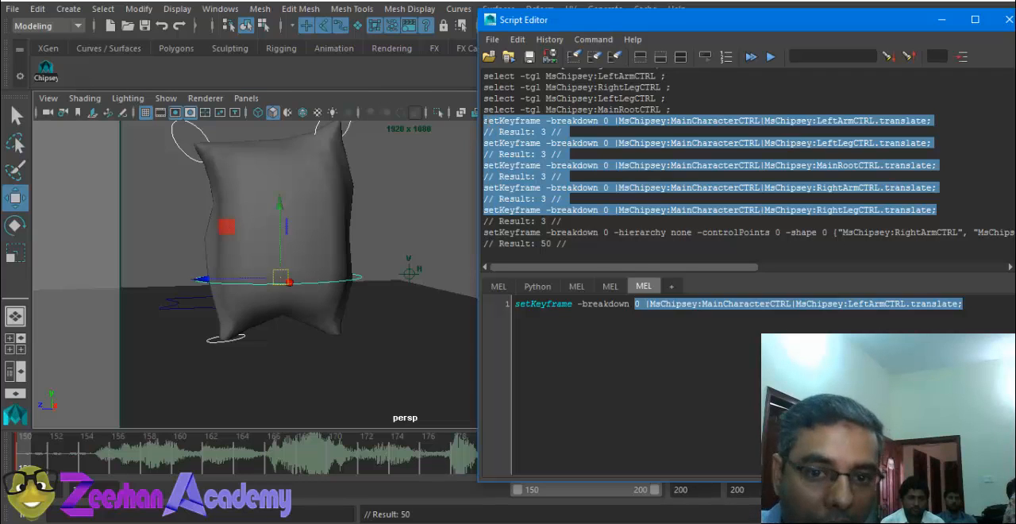
pyautogui.click(516, 148)
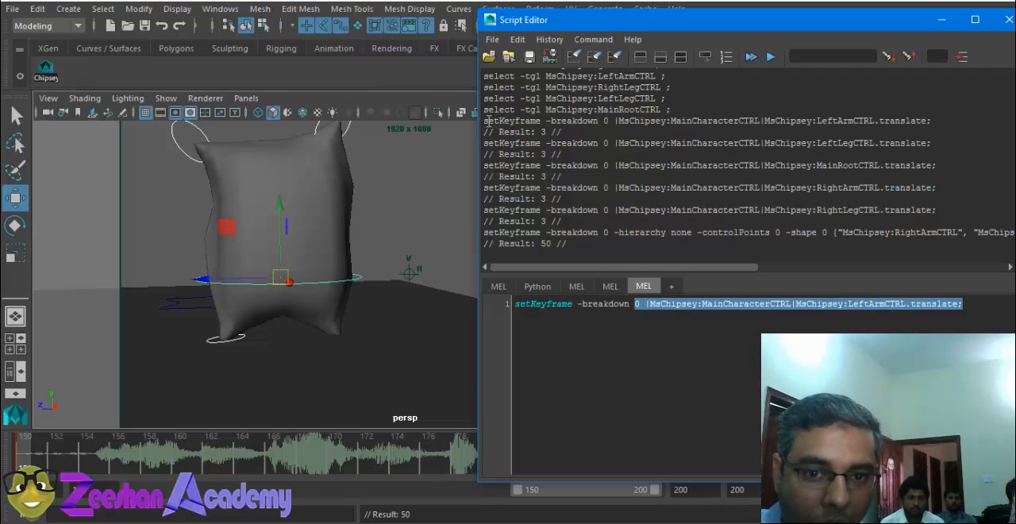
# Step: Save all the logged Ms Chipsey setKeyframe commands from the history to the shelf as a MEL script named K_MsC
pyautogui.moveTo(488, 120); pyautogui.dragTo(984, 248)
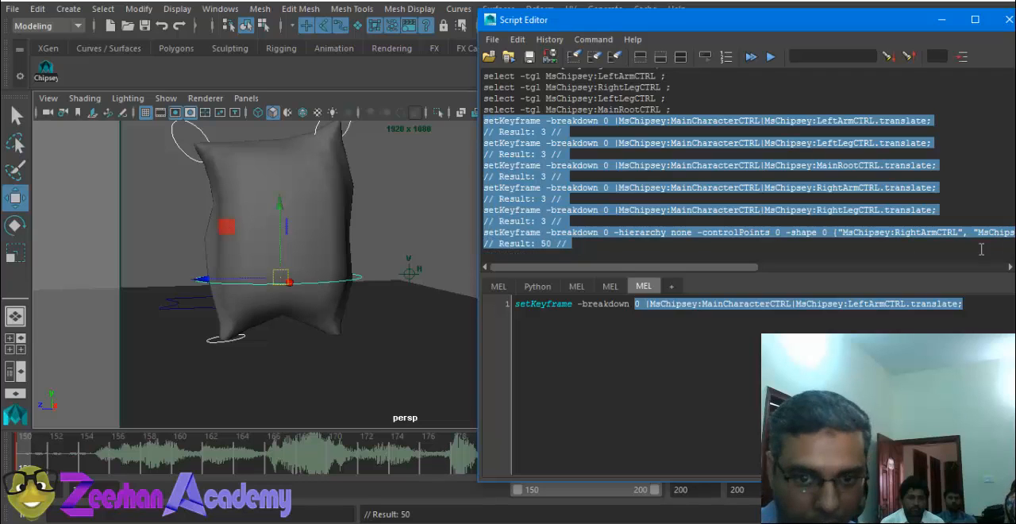
pyautogui.click(492, 39)
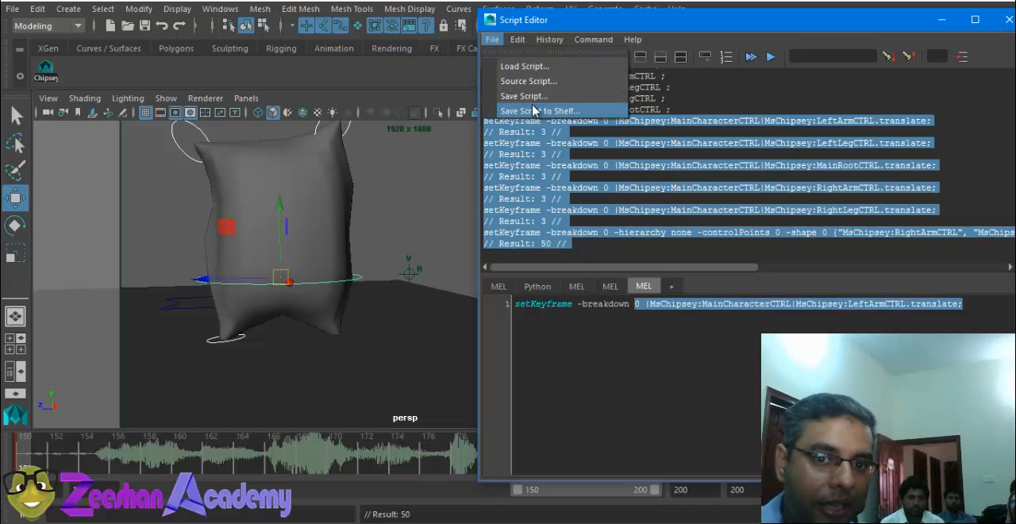
pyautogui.click(533, 110)
pyautogui.write('k')
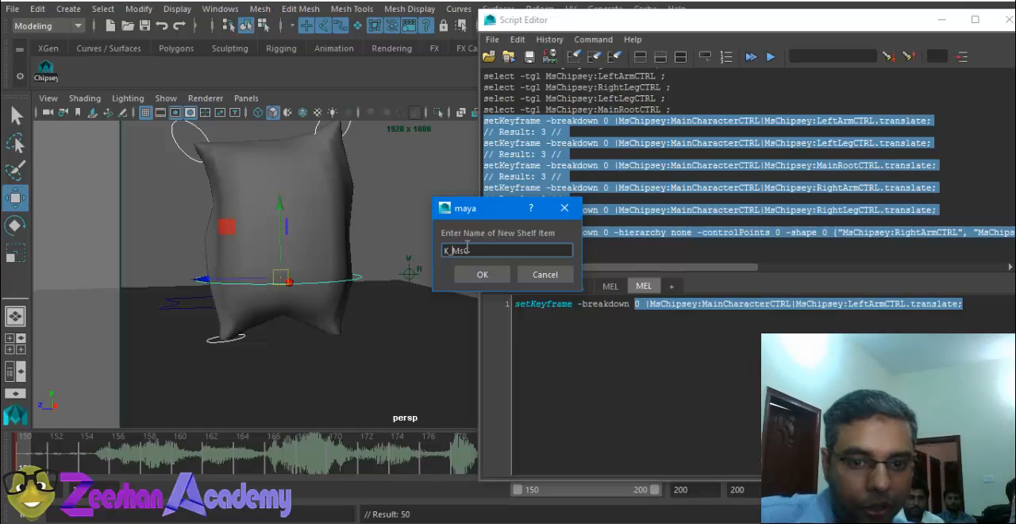
pyautogui.click(499, 277)
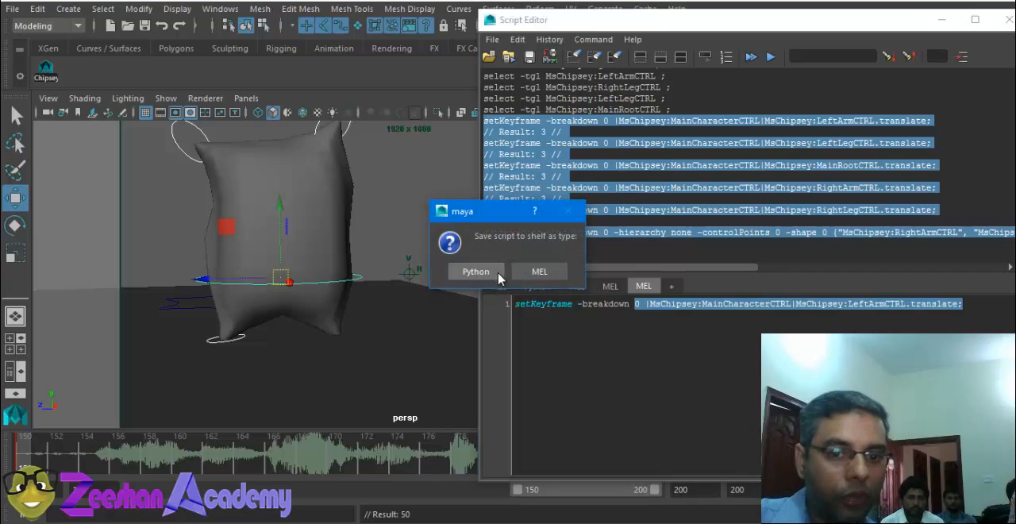
pyautogui.click(520, 275)
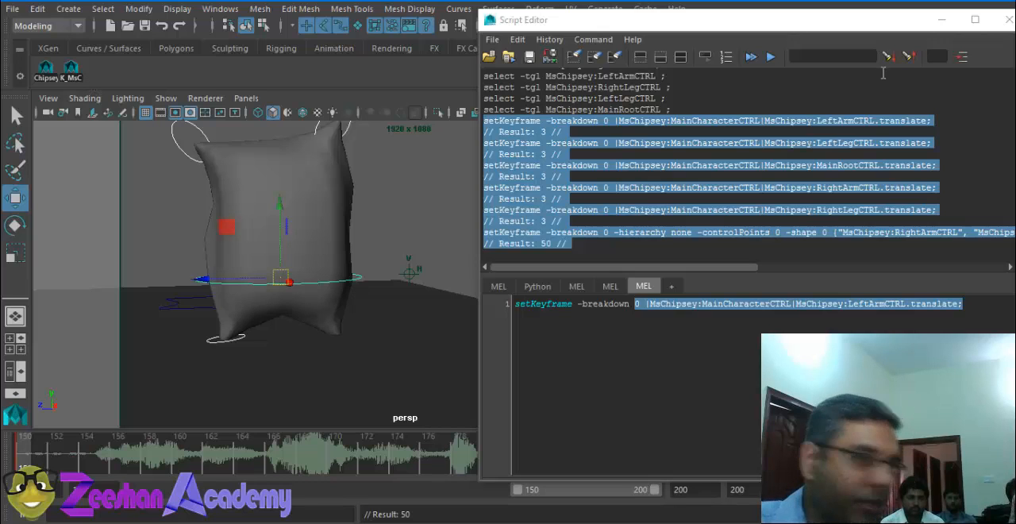
# Step: Clear the selection, go to frame 156 and key the Ms Chipsey controls with the K_MsC shelf script
pyautogui.click(422, 192)
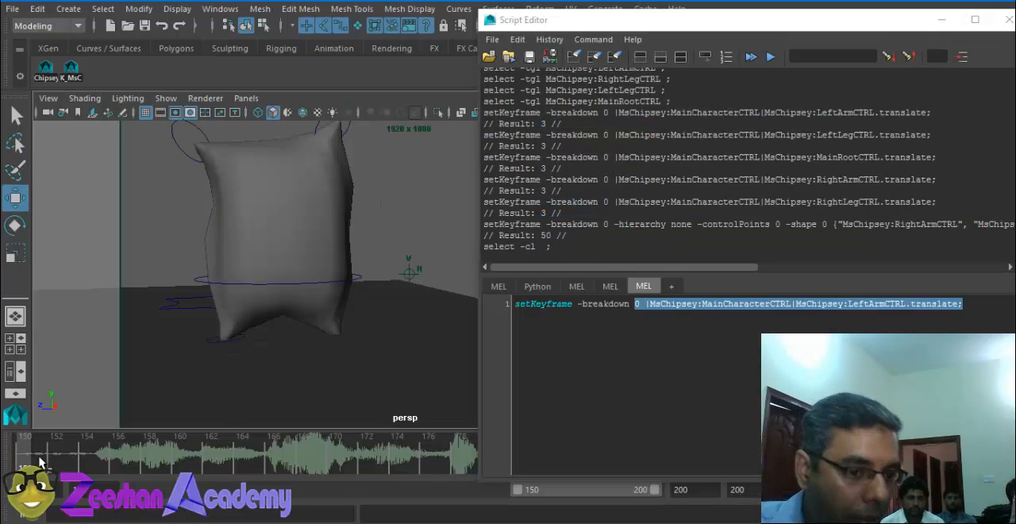
pyautogui.moveTo(61, 459); pyautogui.dragTo(117, 459)
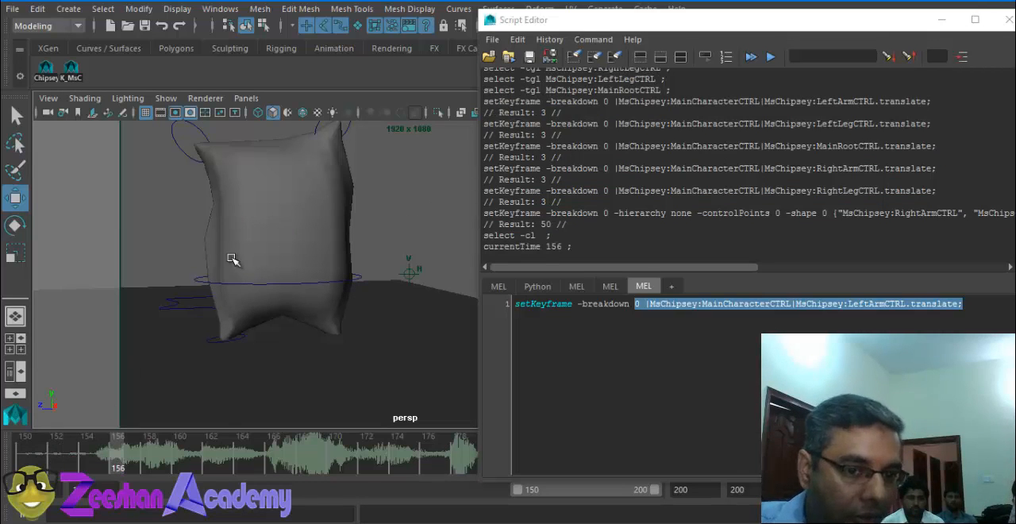
pyautogui.click(70, 70)
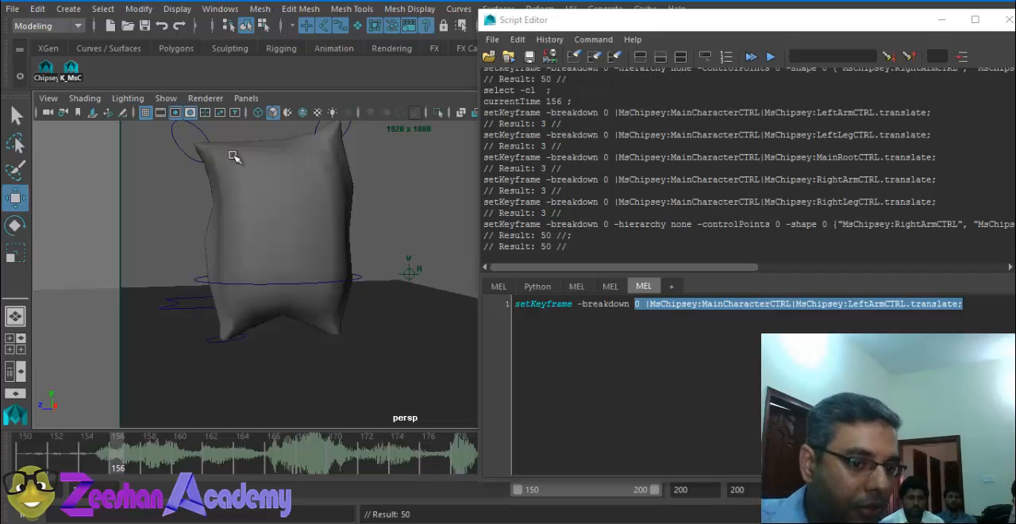
# Step: Select Ms Chipsey's right arm control to check its keys on the timeline, and minimise the Script Editor
pyautogui.click(194, 154)
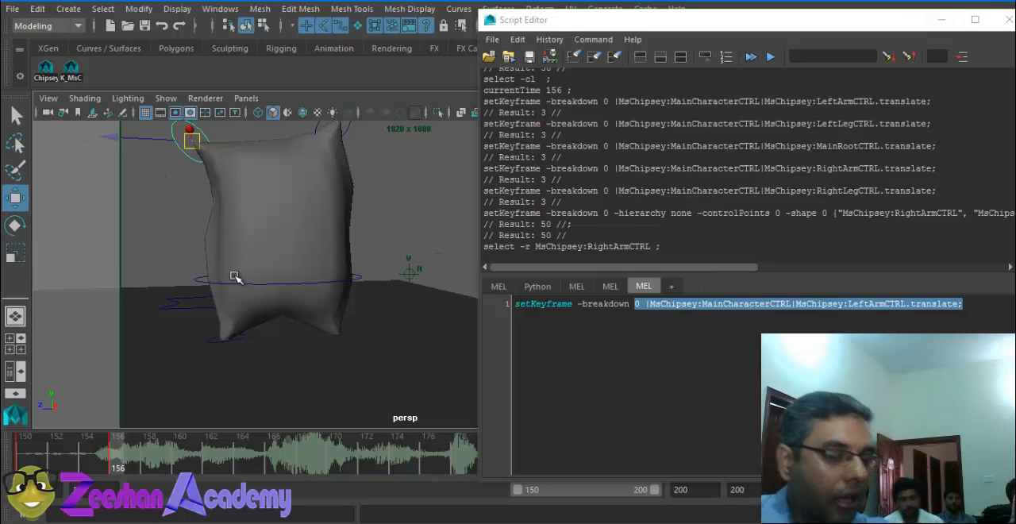
pyautogui.keyDown('alt'); pyautogui.moveTo(231, 274); pyautogui.dragTo(272, 288); pyautogui.keyUp('alt')
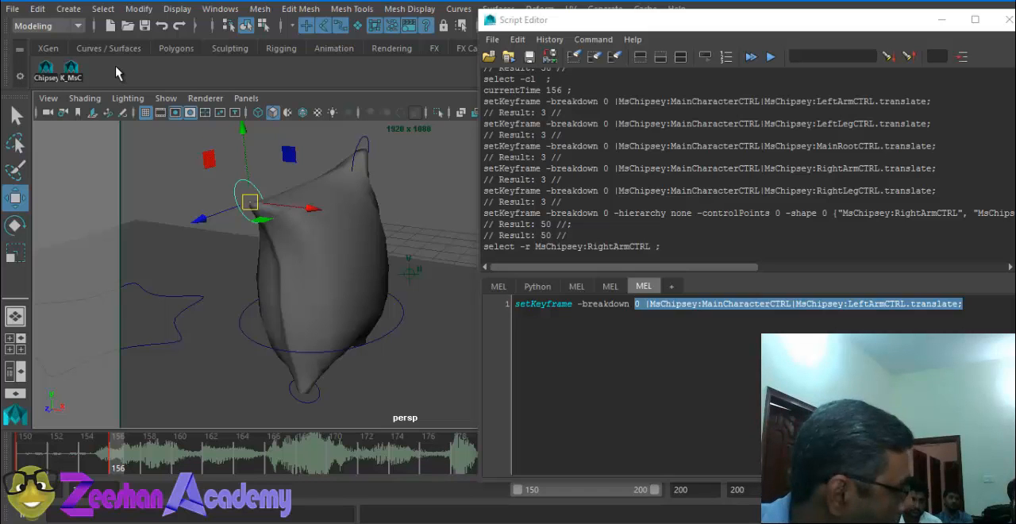
pyautogui.click(944, 24)
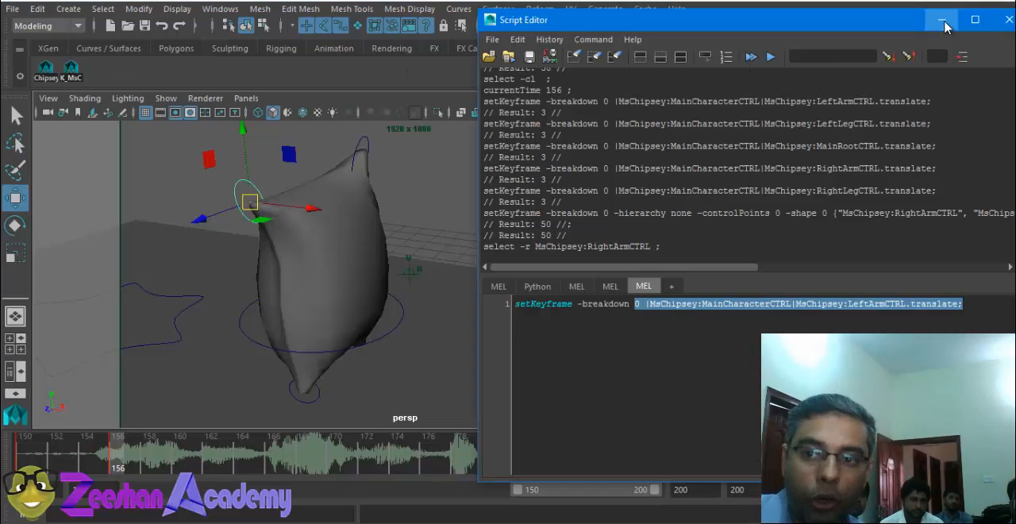
pyautogui.click(943, 23)
# Step: Look through the other shelves, including Animation and MooM, and return to the Chips shelf
pyautogui.click(648, 49)
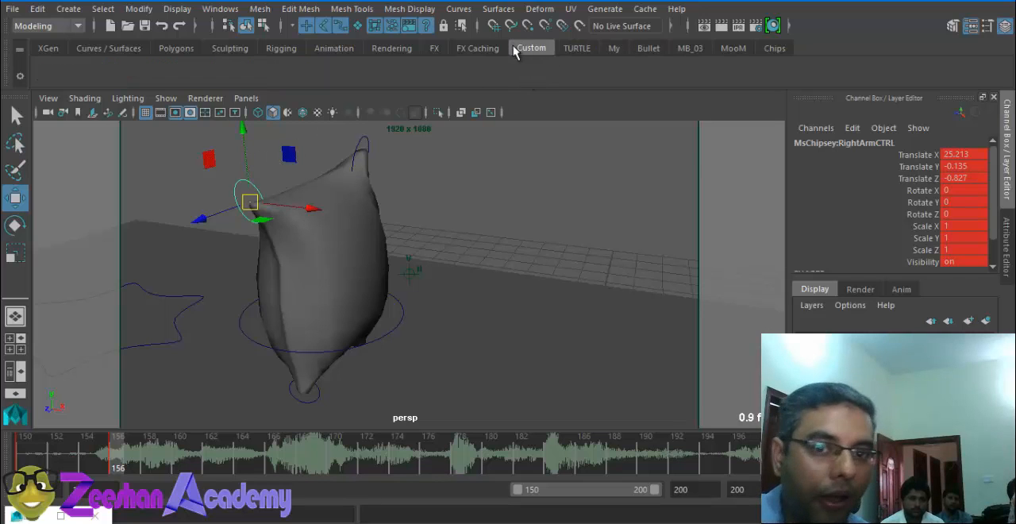
pyautogui.click(434, 50)
pyautogui.click(379, 53)
pyautogui.click(308, 50)
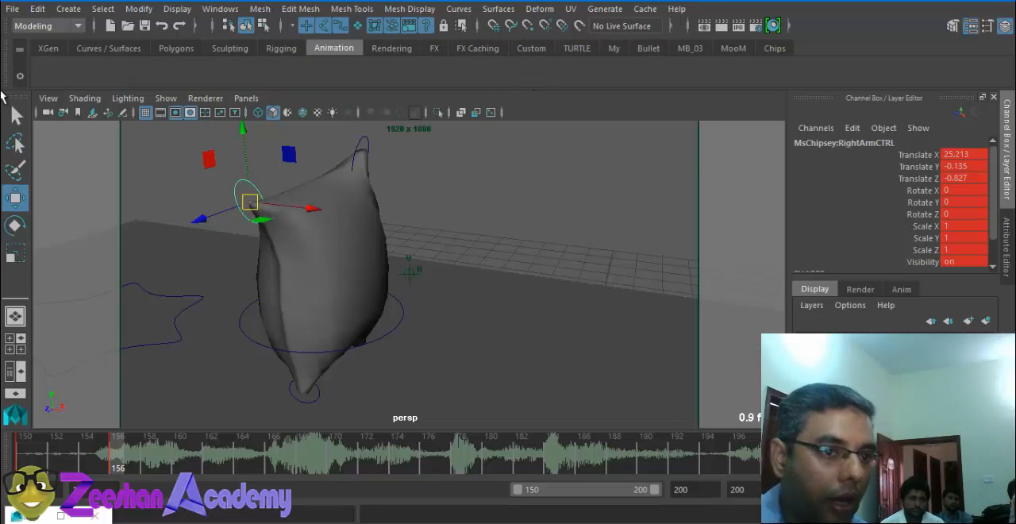
pyautogui.click(739, 50)
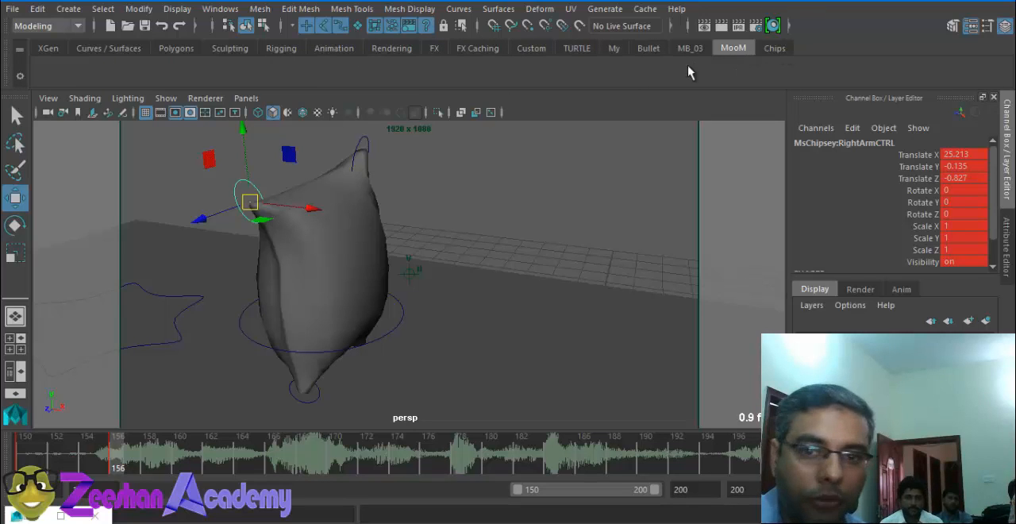
pyautogui.click(769, 49)
# Step: Open the Shelf Editor and select the K_MsC item in the Chips shelf
pyautogui.click(17, 78)
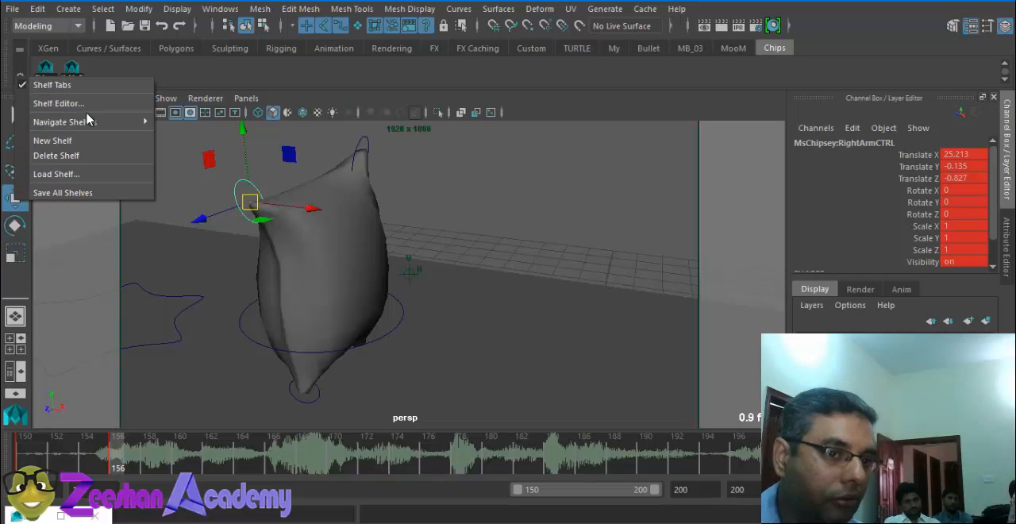
pyautogui.click(59, 103)
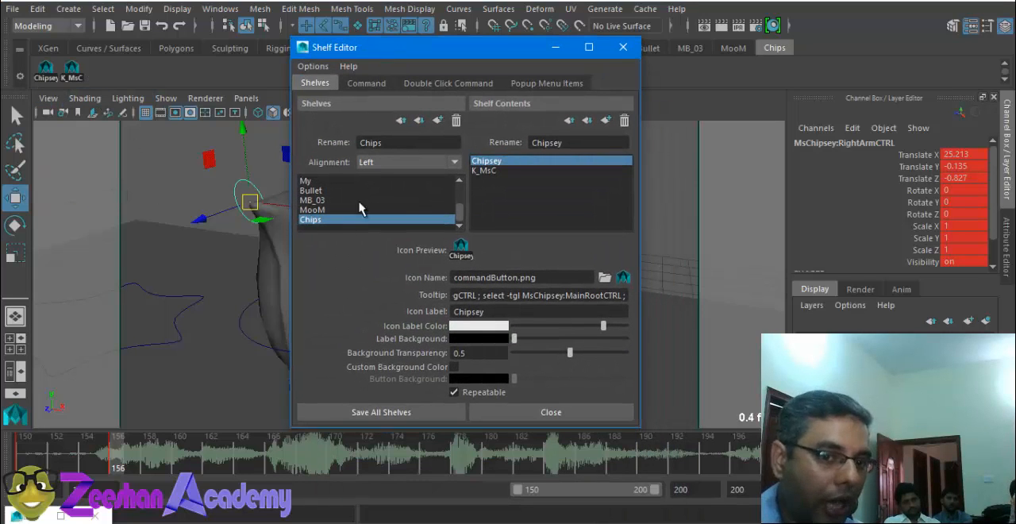
pyautogui.click(491, 172)
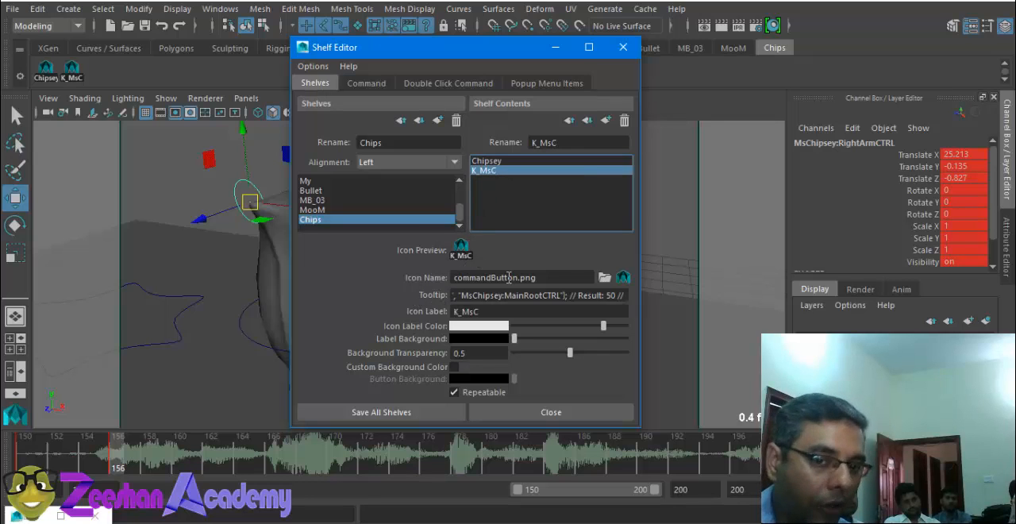
pyautogui.click(540, 280)
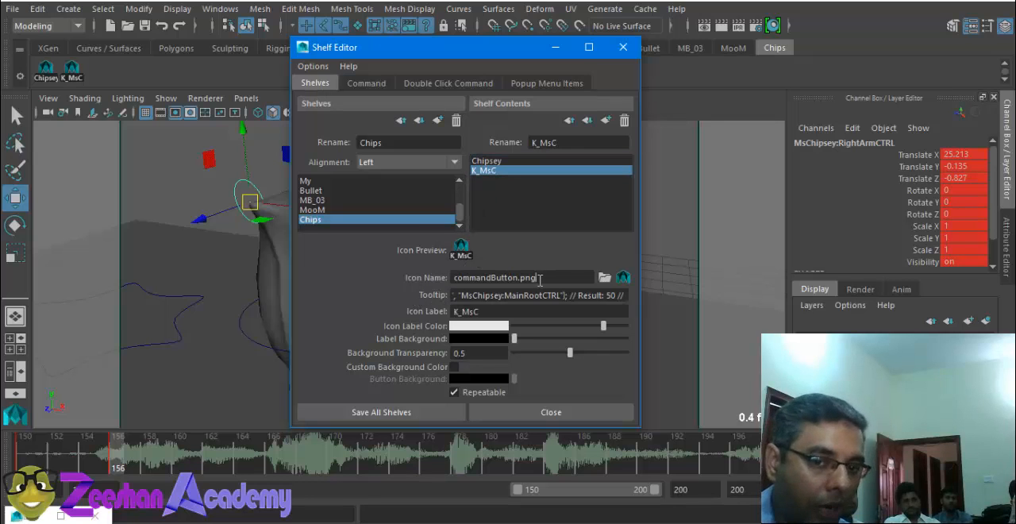
pyautogui.click(608, 277)
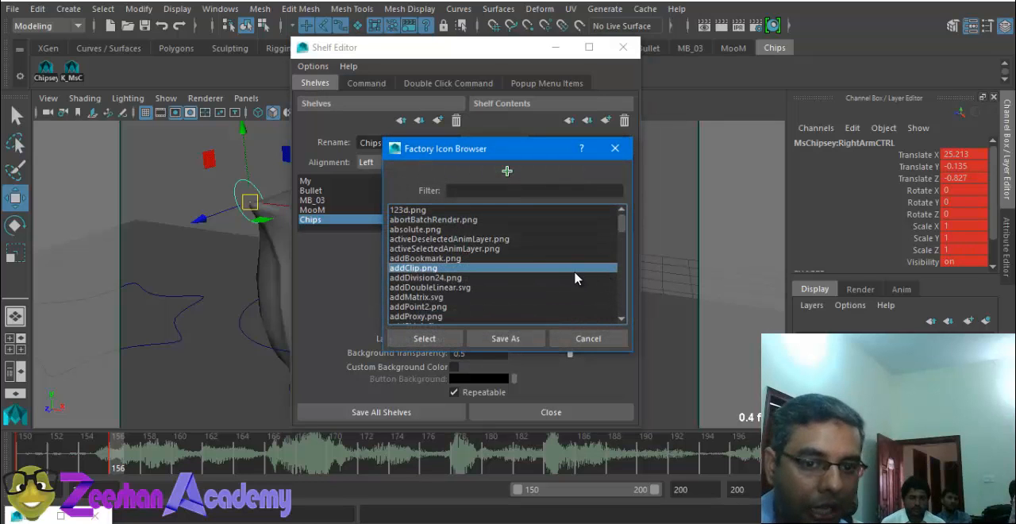
pyautogui.click(527, 287)
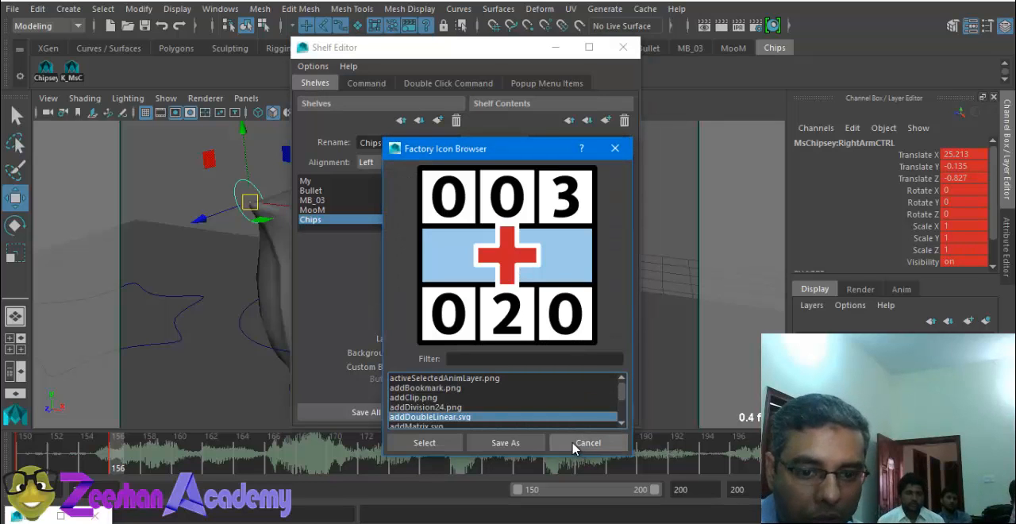
pyautogui.click(575, 440)
# Step: Preview the custom images in the Maya icons folder and assign MoomGUI.bmp as the K_MsC item's icon
pyautogui.click(624, 277)
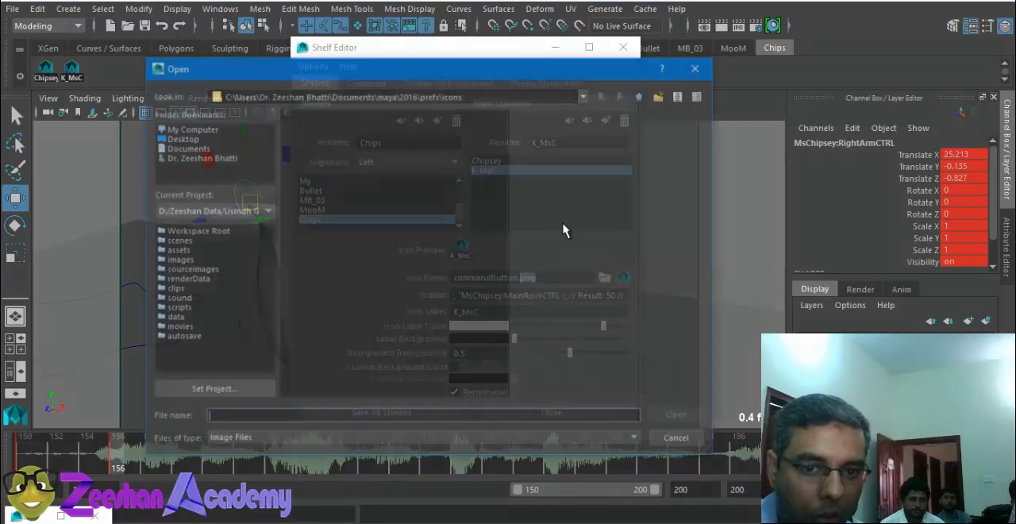
pyautogui.click(318, 127)
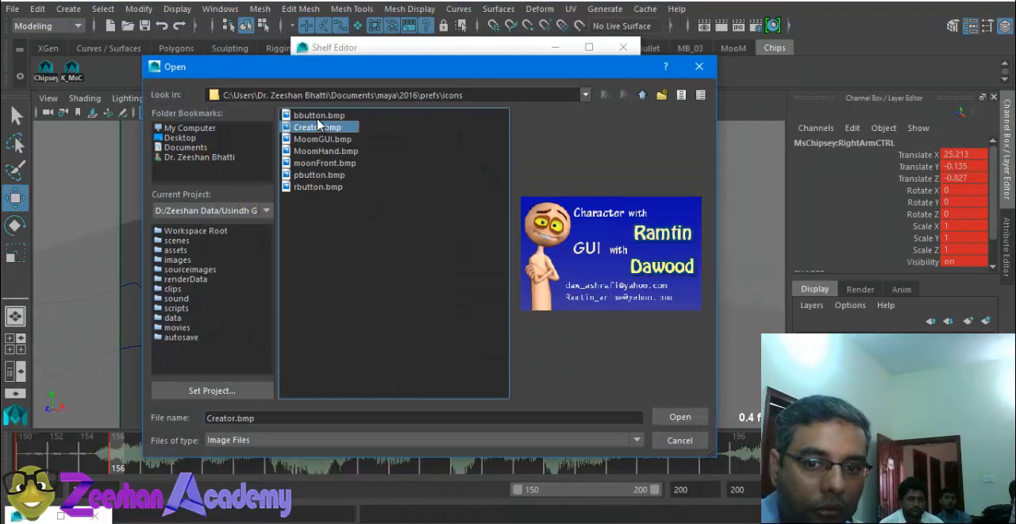
pyautogui.click(319, 116)
pyautogui.click(320, 139)
pyautogui.click(320, 151)
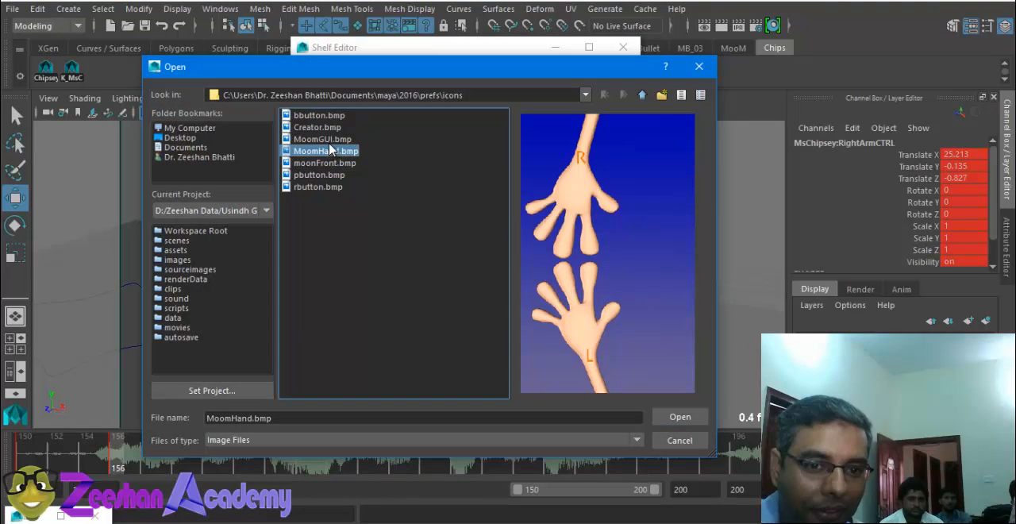
pyautogui.click(328, 141)
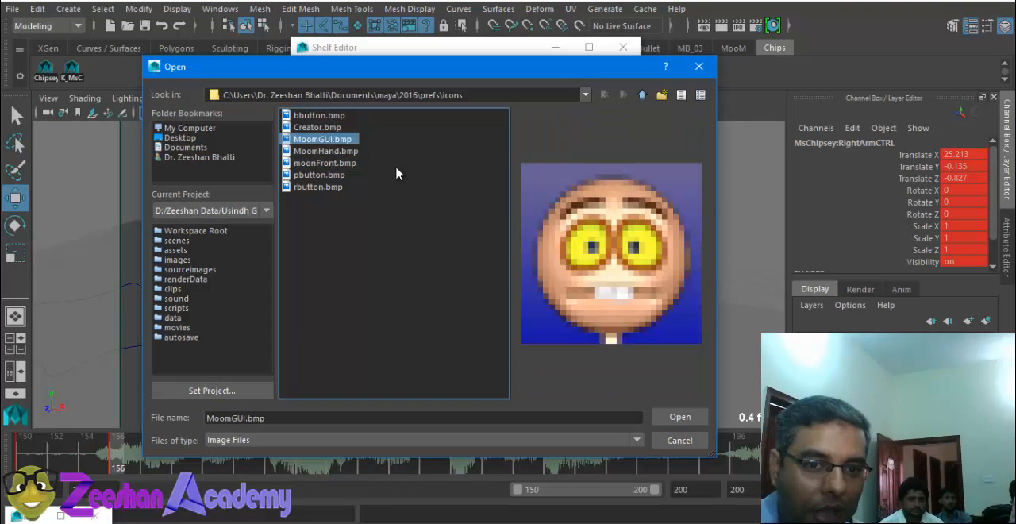
pyautogui.click(680, 419)
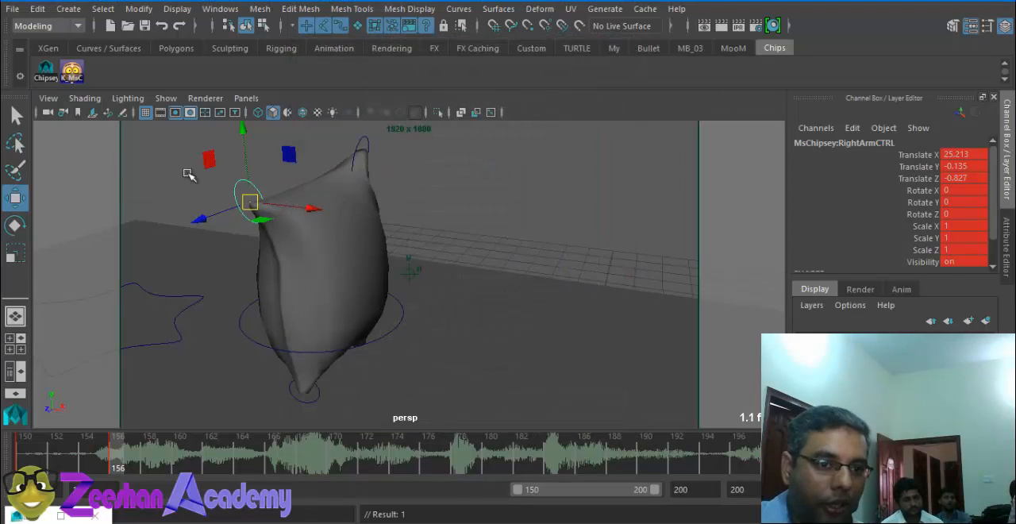
# Step: Open the Shelf Editor and select the Chipsey item in the Chips shelf
pyautogui.click(20, 76)
pyautogui.click(60, 101)
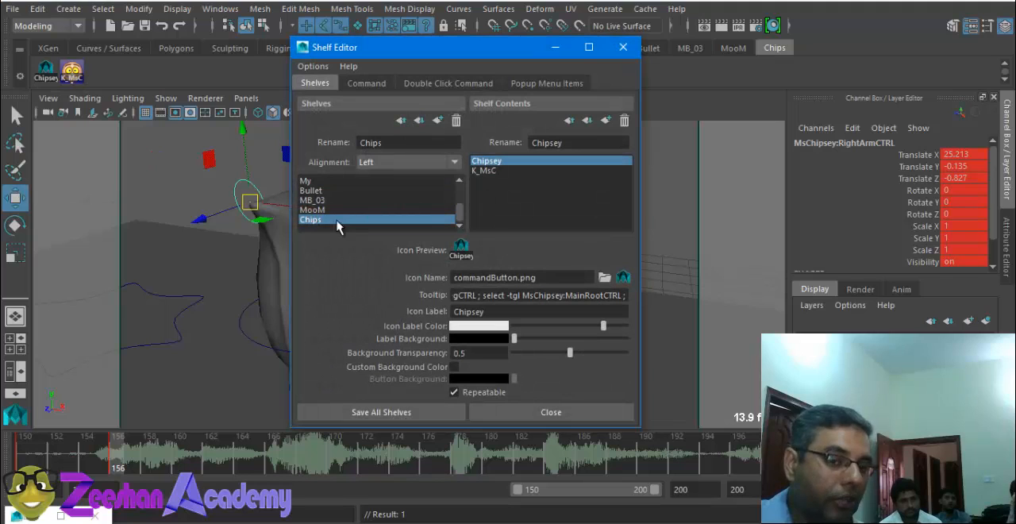
pyautogui.click(488, 173)
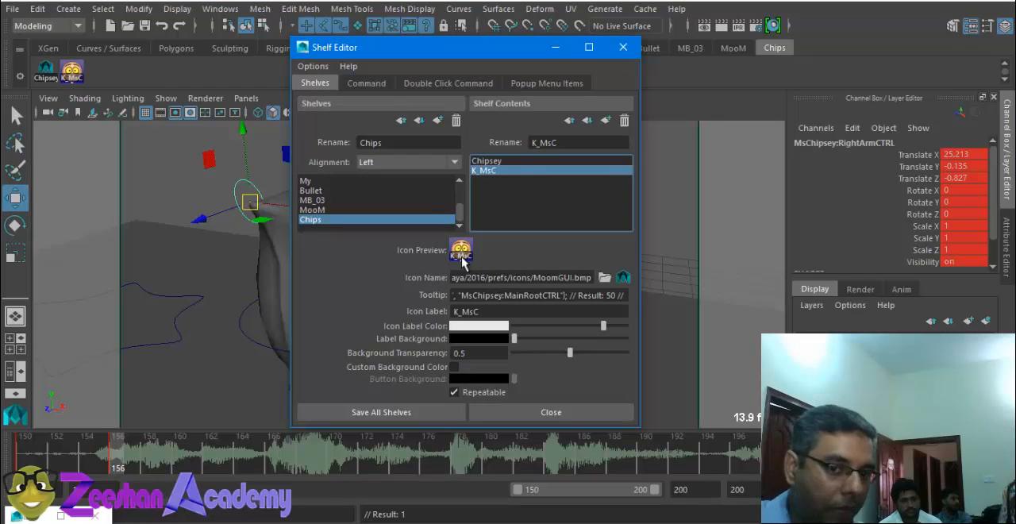
pyautogui.click(488, 161)
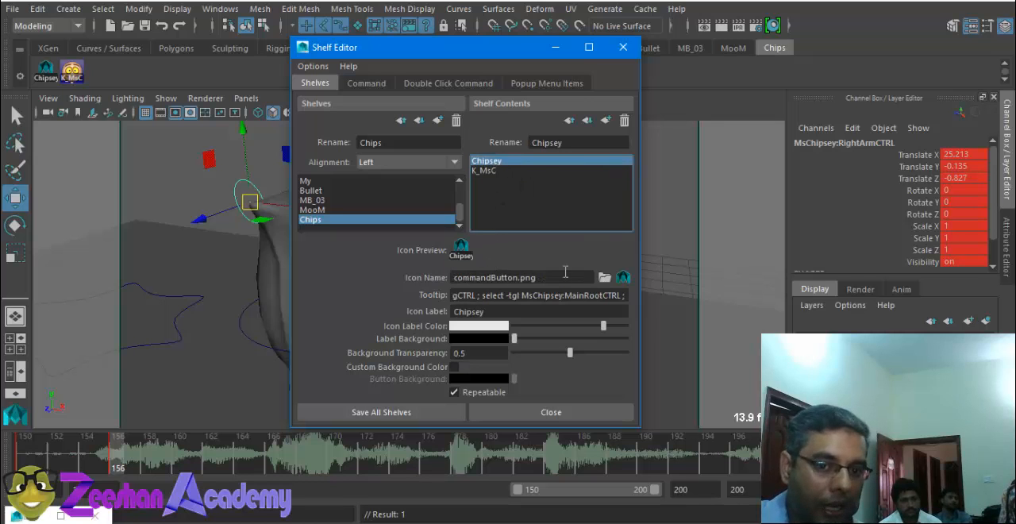
# Step: Preview the custom images in the Maya icons folder and assign moonFront.bmp as the Chipsey item's icon
pyautogui.click(605, 277)
pyautogui.click(316, 116)
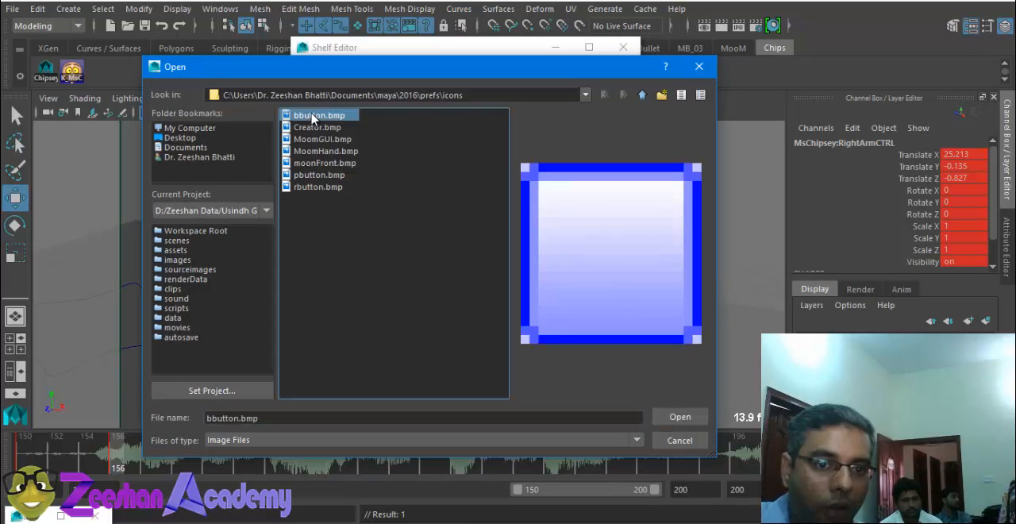
pyautogui.click(314, 128)
pyautogui.click(315, 140)
pyautogui.click(314, 152)
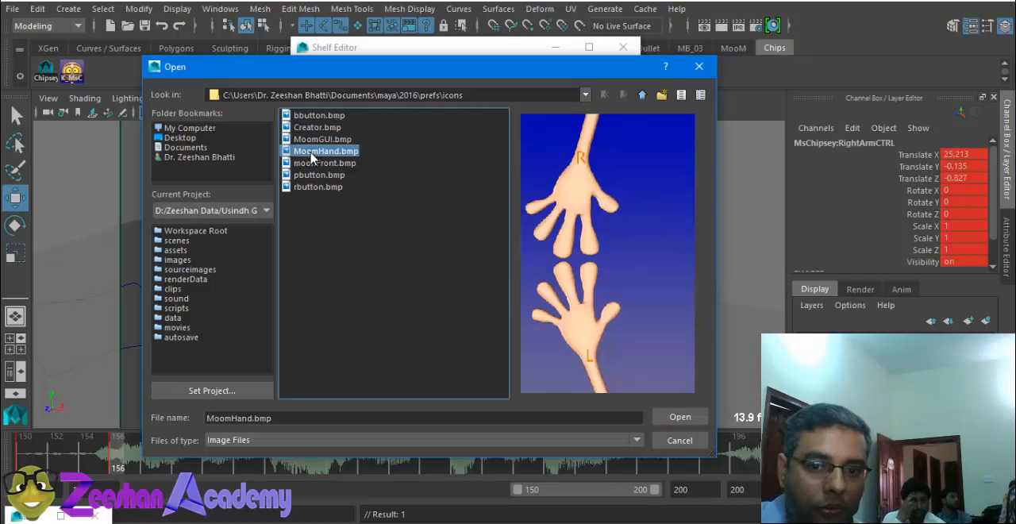
pyautogui.click(314, 163)
pyautogui.click(316, 176)
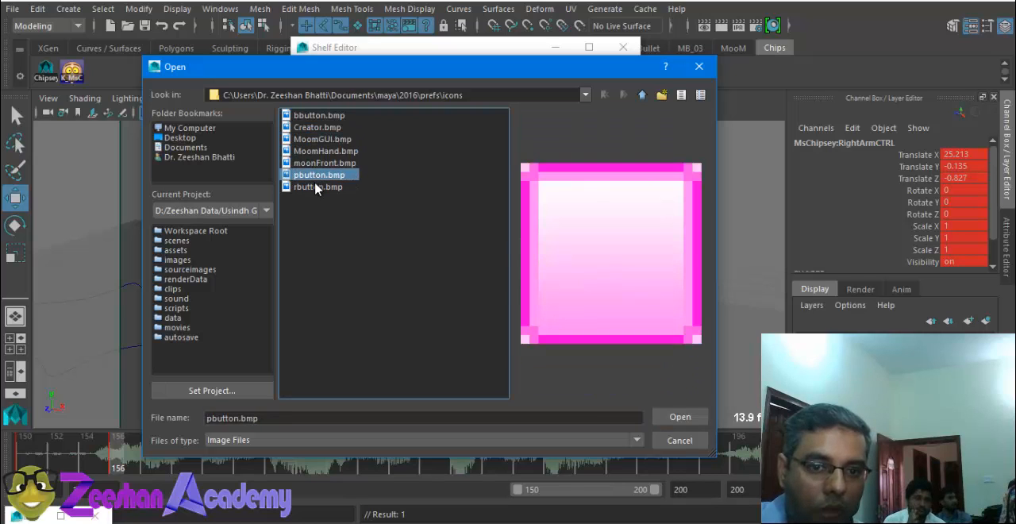
pyautogui.click(316, 186)
pyautogui.click(319, 174)
pyautogui.click(327, 163)
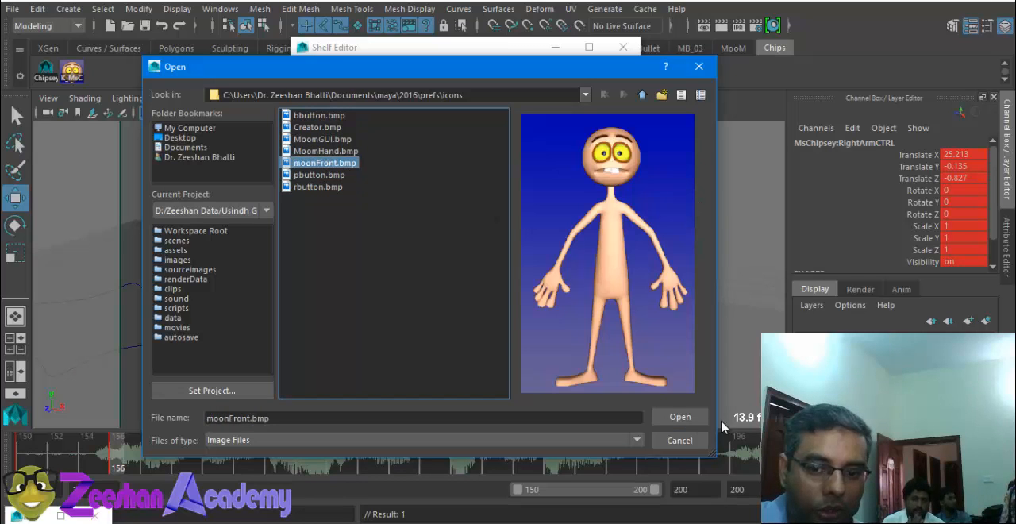
pyautogui.click(679, 416)
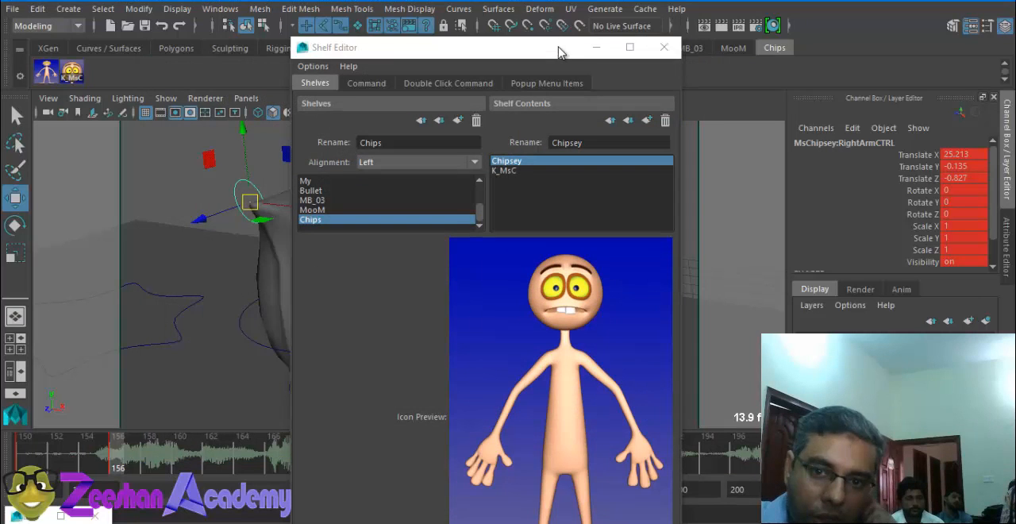
# Step: Move the enlarged Shelf Editor window out of the way and close it
pyautogui.moveTo(557, 52); pyautogui.dragTo(581, 7)
pyautogui.moveTo(492, 13); pyautogui.dragTo(572, 0)
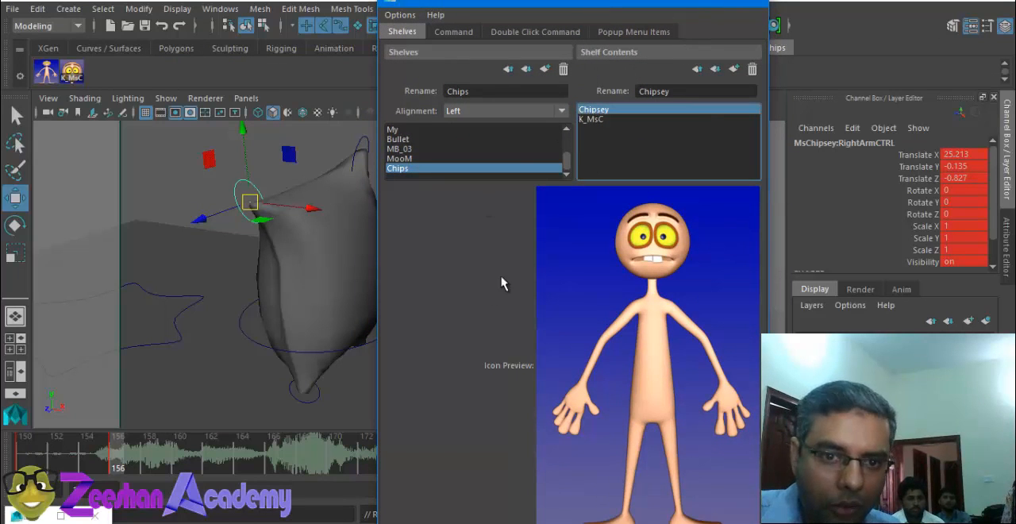
pyautogui.click(755, 3)
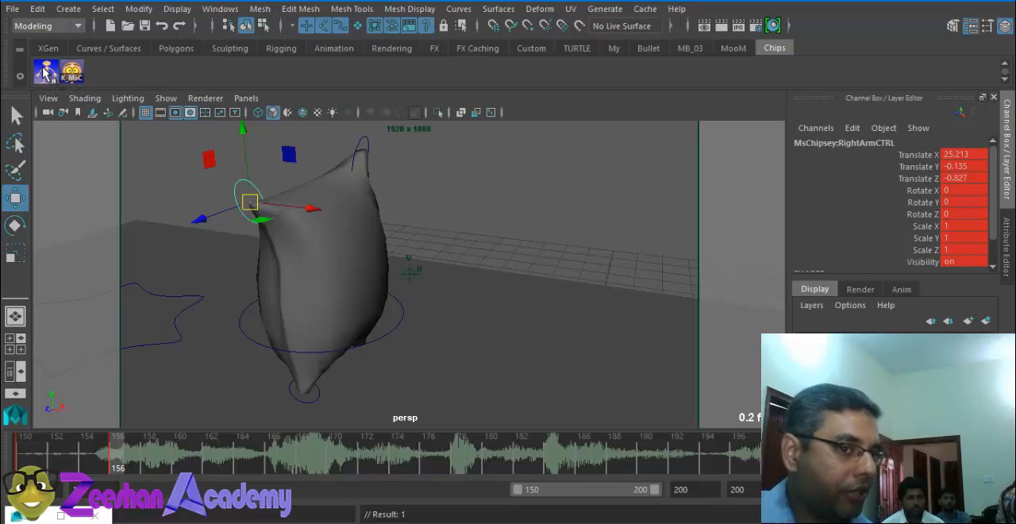
# Step: Select and key all of Ms Chipsey's controls at frame 156 with the two shelf scripts, and save the scene
pyautogui.click(46, 73)
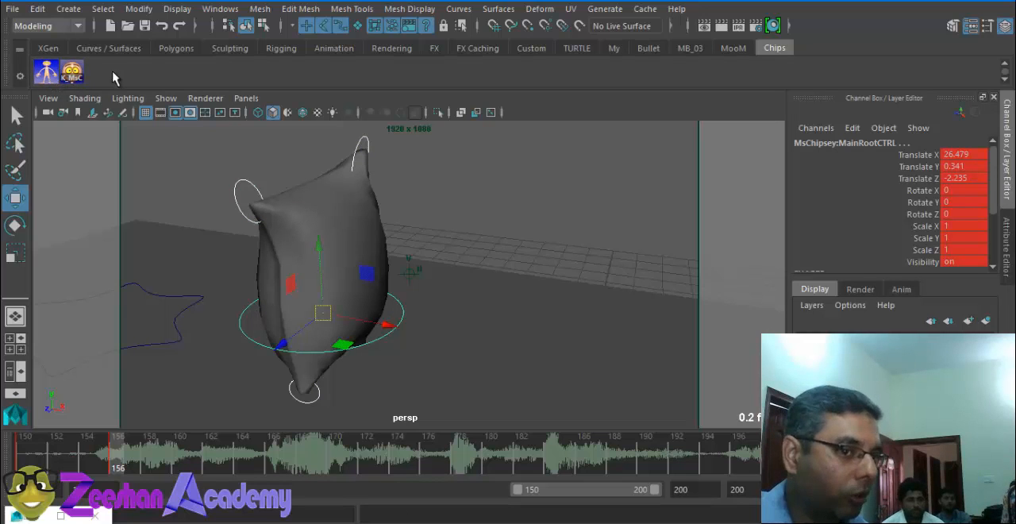
pyautogui.click(71, 71)
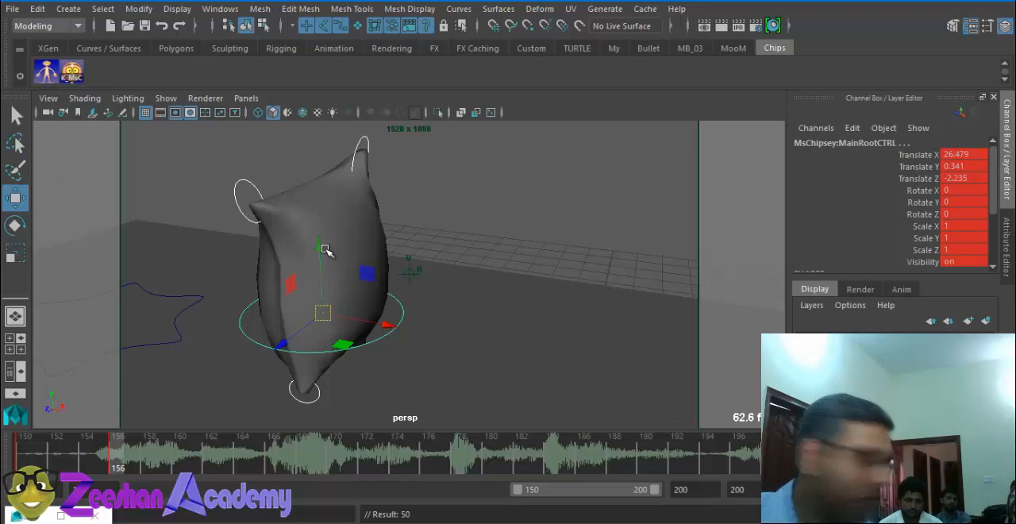
pyautogui.keyDown('alt'); pyautogui.moveTo(431, 254); pyautogui.dragTo(358, 297); pyautogui.keyUp('alt')
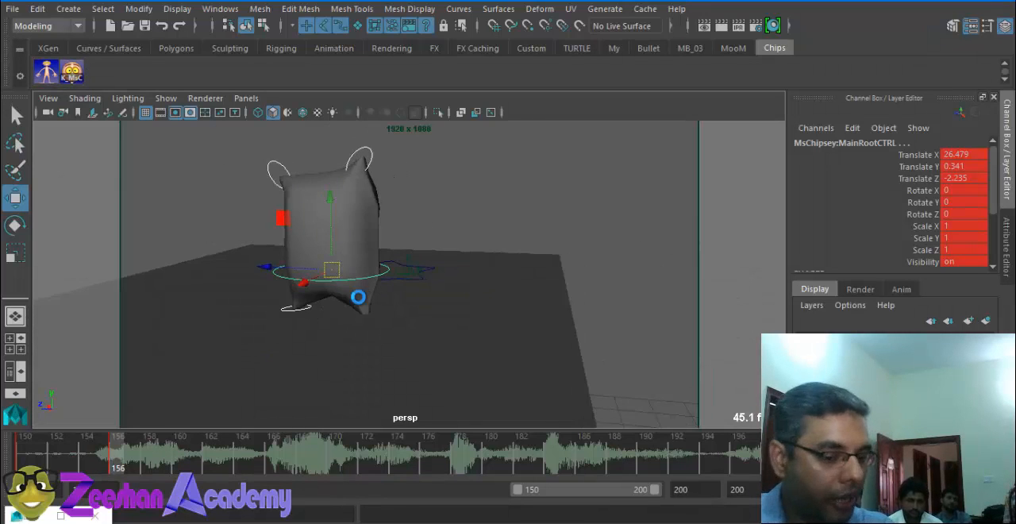
pyautogui.hotkey('ctrl', 's')
pyautogui.scroll(3, 273, 292)
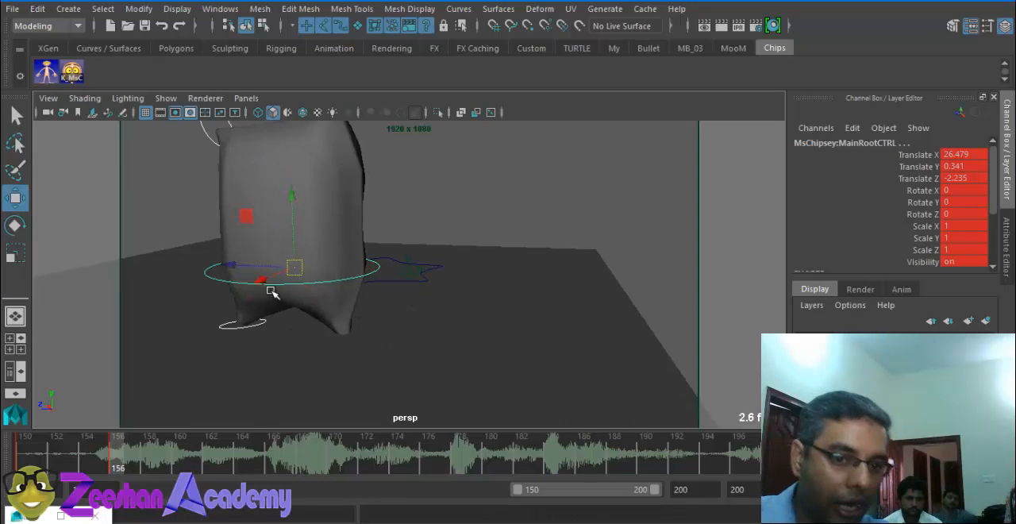
pyautogui.keyDown('alt'); pyautogui.moveTo(272, 290); pyautogui.dragTo(381, 365); pyautogui.keyUp('alt')
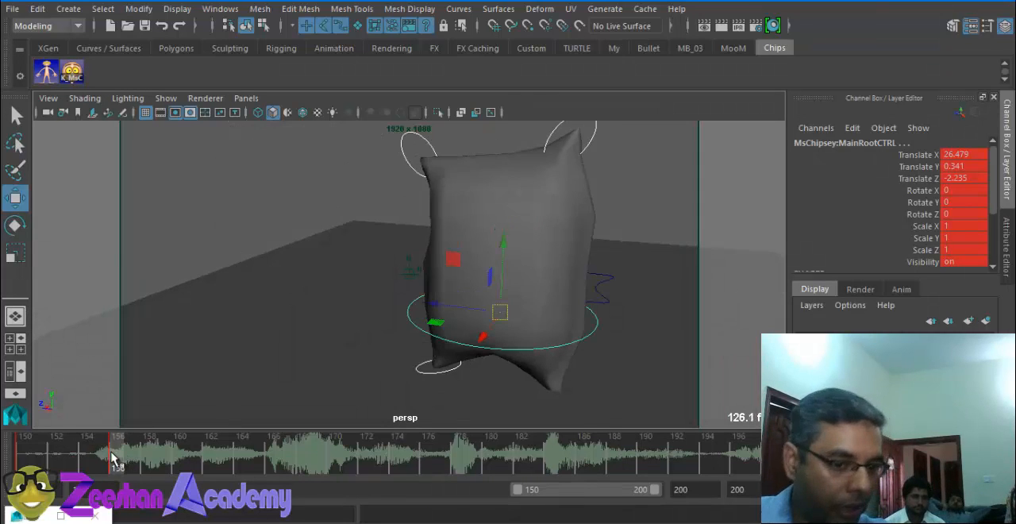
# Step: At frame 156, raise Ms Chipsey's left arm control to about Translate X 26.4, Y 7.2, Z -1.0
pyautogui.moveTo(111, 452)
pyautogui.mouseDown()
pyautogui.moveTo(39, 455)
pyautogui.moveTo(182, 460)
pyautogui.moveTo(20, 462)
pyautogui.moveTo(118, 465)
pyautogui.mouseUp()
pyautogui.keyDown('alt'); pyautogui.moveTo(546, 159); pyautogui.dragTo(501, 237, button='middle'); pyautogui.keyUp('alt')
pyautogui.click(540, 206)
pyautogui.keyDown('alt'); pyautogui.moveTo(540, 207); pyautogui.dragTo(507, 262); pyautogui.keyUp('alt')
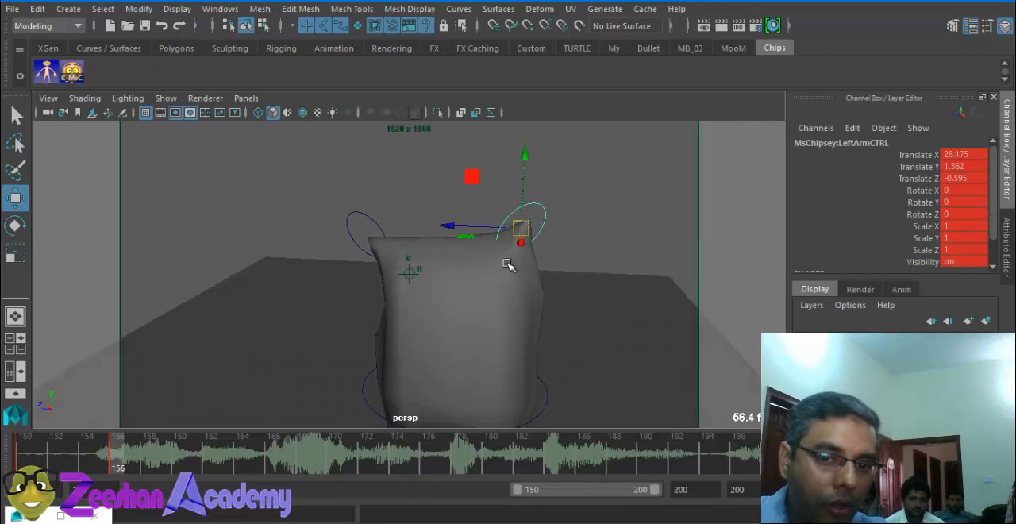
pyautogui.moveTo(522, 228); pyautogui.dragTo(531, 139)
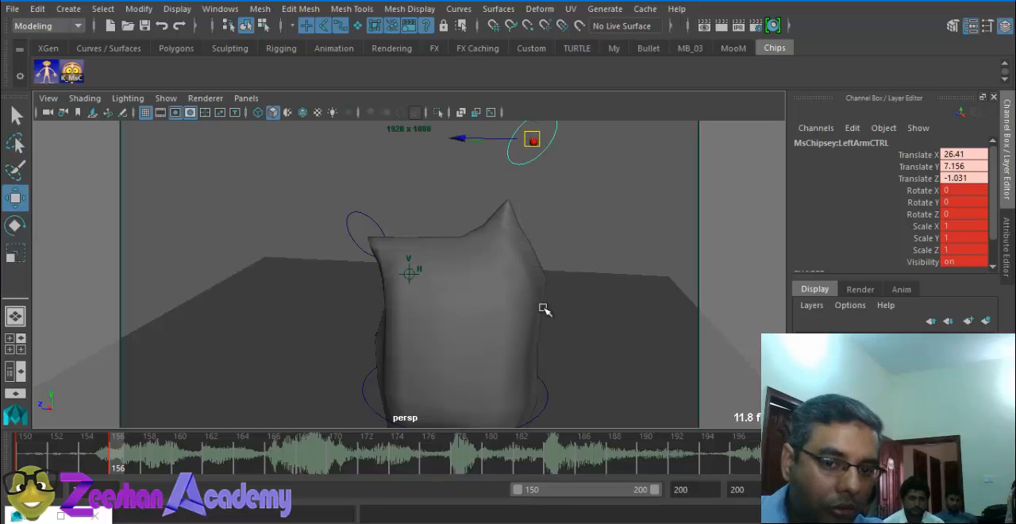
# Step: Rotate Ms Chipsey's main root control and right arm control to twist the body at frame 156
pyautogui.click(547, 397)
pyautogui.press('e')
pyautogui.moveTo(526, 389); pyautogui.dragTo(399, 173)
pyautogui.click(334, 213)
pyautogui.click(349, 207)
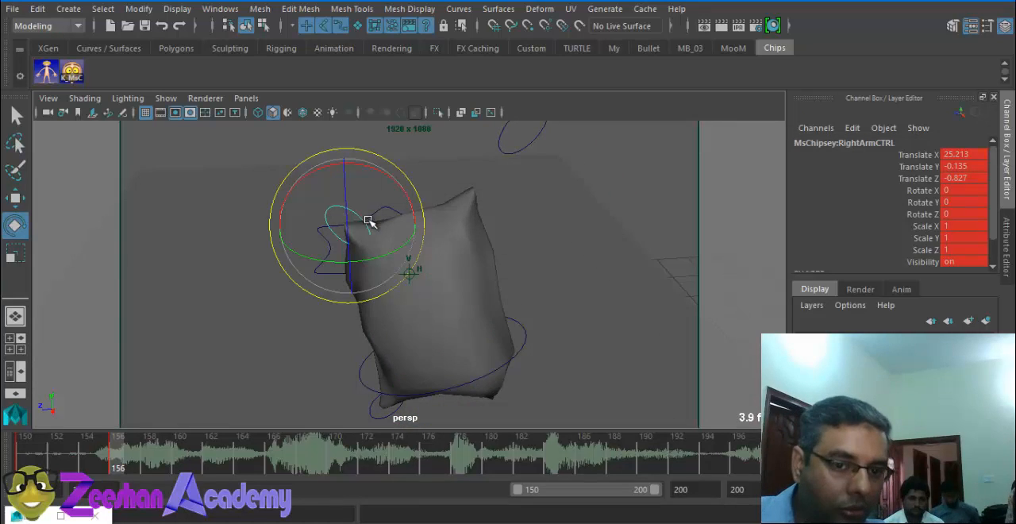
pyautogui.moveTo(367, 218); pyautogui.dragTo(296, 209)
pyautogui.keyDown('alt'); pyautogui.moveTo(513, 276); pyautogui.dragTo(564, 276); pyautogui.keyUp('alt')
# Step: Rotate the main root control to about X 6.3, Y -17.8, Z 3.1 and key the pose with the K_MsC script
pyautogui.click(494, 319)
pyautogui.moveTo(467, 323); pyautogui.dragTo(50, 46)
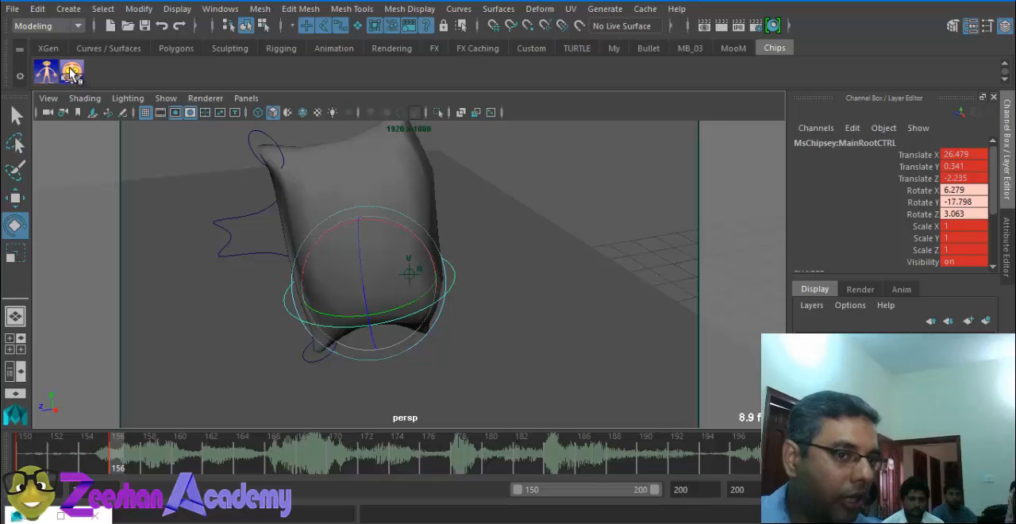
pyautogui.click(73, 71)
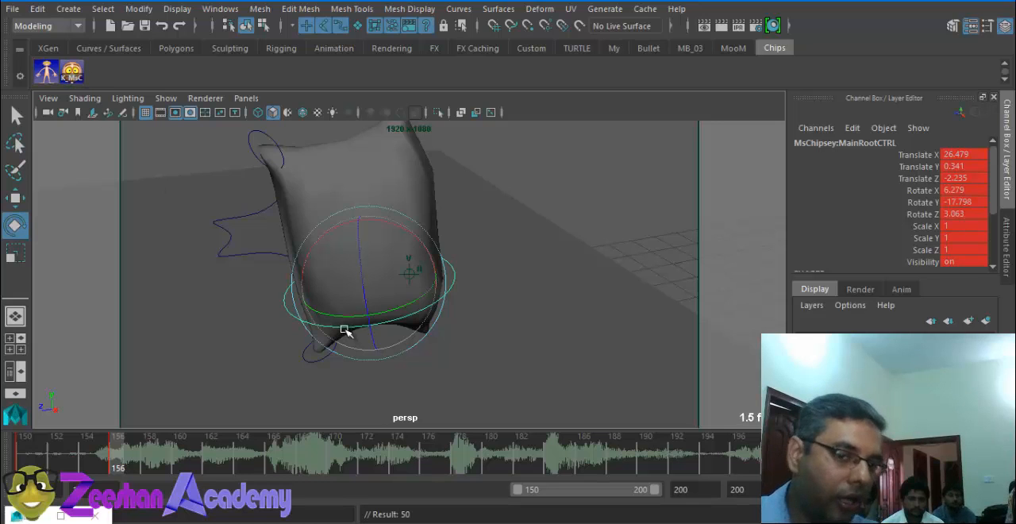
# Step: Still at frame 156, move the left arm control to about X 20.0, Y 5.9, Z -4.6 and adjust the right arm control
pyautogui.moveTo(121, 459); pyautogui.dragTo(113, 480)
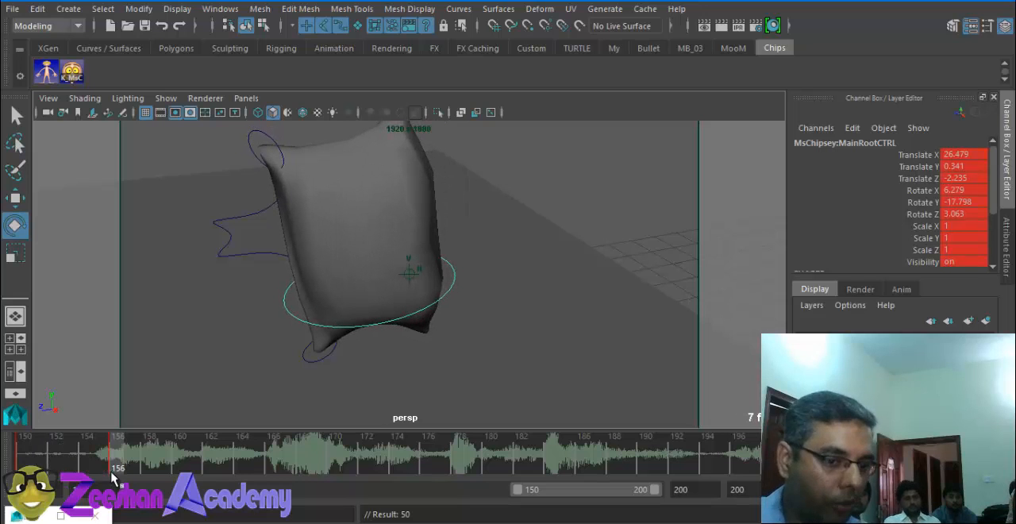
pyautogui.keyDown('alt'); pyautogui.moveTo(374, 281); pyautogui.dragTo(400, 192); pyautogui.keyUp('alt')
pyautogui.click(502, 175)
pyautogui.press('w')
pyautogui.moveTo(506, 167); pyautogui.dragTo(635, 199)
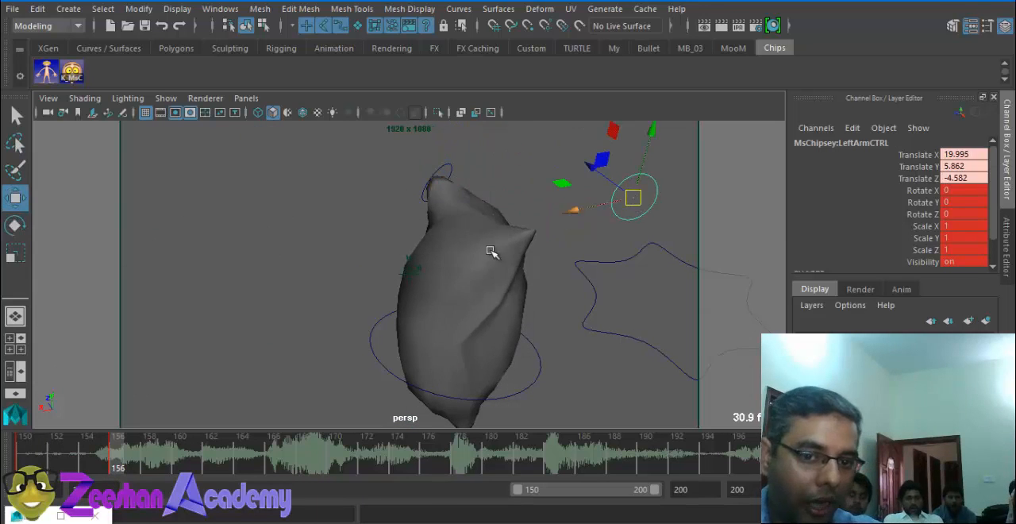
pyautogui.keyDown('alt'); pyautogui.moveTo(491, 251); pyautogui.dragTo(333, 252); pyautogui.keyUp('alt')
pyautogui.moveTo(284, 233)
pyautogui.keyDown('alt'); pyautogui.mouseDown()
pyautogui.moveTo(341, 227)
pyautogui.moveTo(317, 198)
pyautogui.moveTo(283, 242)
pyautogui.mouseUp(); pyautogui.keyUp('alt')
pyautogui.click(300, 214)
# Step: Lower Ms Chipsey's main root control to about Translate Y -0.25 and key the revised pose at frame 156
pyautogui.click(367, 385)
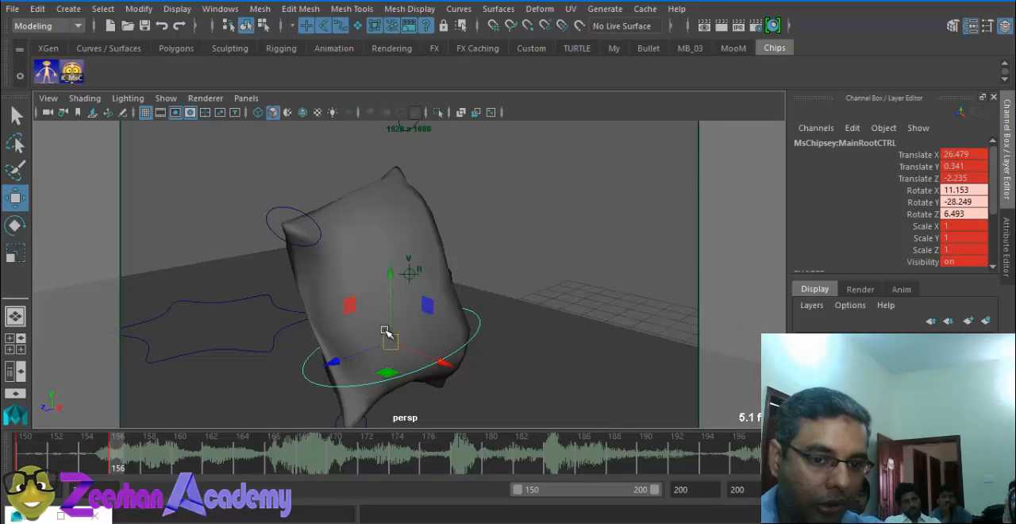
pyautogui.press('e')
pyautogui.press('w')
pyautogui.moveTo(390, 275); pyautogui.dragTo(390, 280)
pyautogui.press('s')
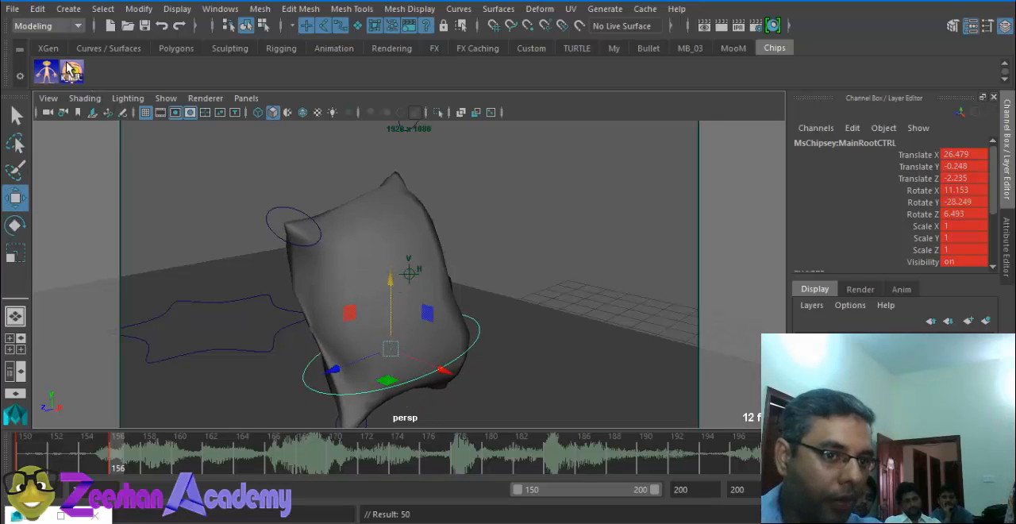
# Step: Go to frame 160 and rotate Ms Chipsey's main root control to turn the body
pyautogui.moveTo(107, 460); pyautogui.dragTo(177, 437)
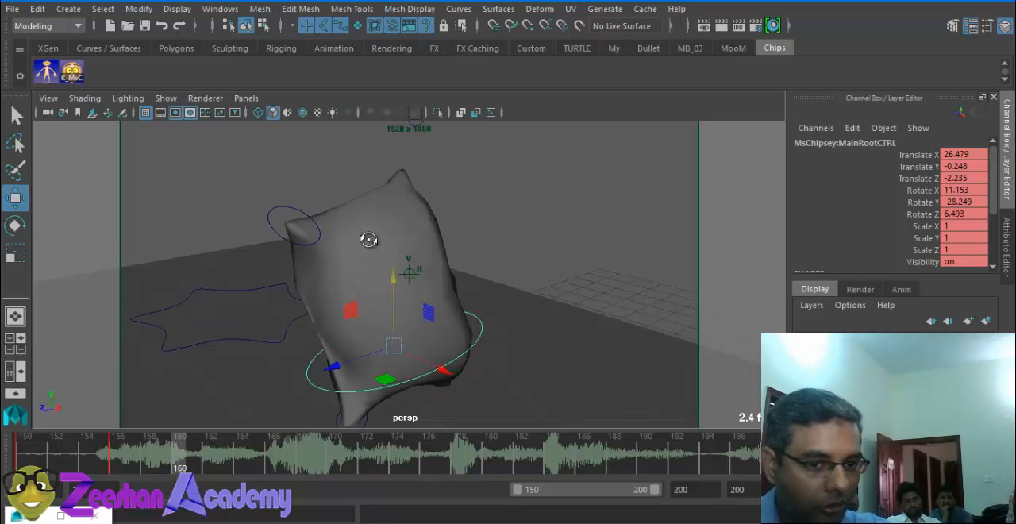
pyautogui.press('e')
pyautogui.moveTo(389, 335); pyautogui.dragTo(417, 347)
# Step: Bring Ms Chipsey's right arm control in front of the body, to about Translate X 31.1, Y -5.0, Z -4.0
pyautogui.click(325, 203)
pyautogui.click(320, 206)
pyautogui.press('w')
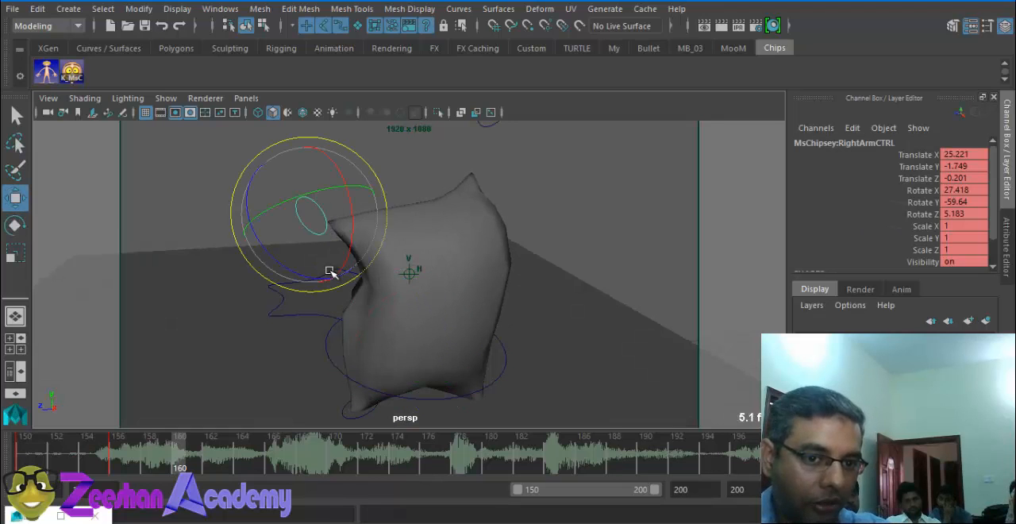
pyautogui.keyDown('alt'); pyautogui.moveTo(331, 271); pyautogui.dragTo(362, 277); pyautogui.keyUp('alt')
pyautogui.moveTo(301, 218); pyautogui.dragTo(347, 282)
pyautogui.keyDown('alt'); pyautogui.moveTo(346, 317); pyautogui.dragTo(397, 334); pyautogui.keyUp('alt')
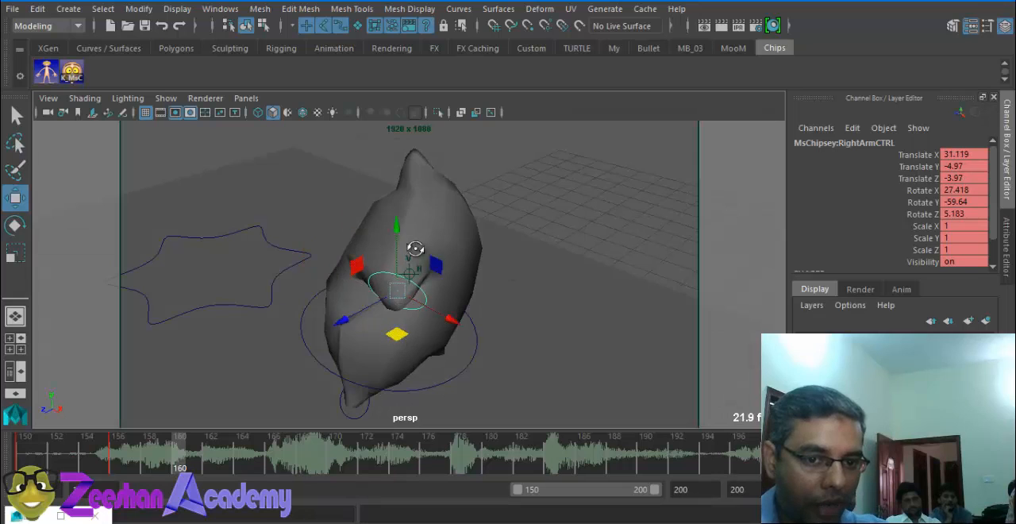
# Step: Lower the left arm control to about Translate X 20.6, Y 1.1, Z -4.3 and key the pose at frame 160 with K_MsC
pyautogui.keyDown('alt'); pyautogui.moveTo(416, 250); pyautogui.dragTo(433, 230); pyautogui.keyUp('alt')
pyautogui.click(553, 146)
pyautogui.moveTo(552, 131); pyautogui.dragTo(547, 189)
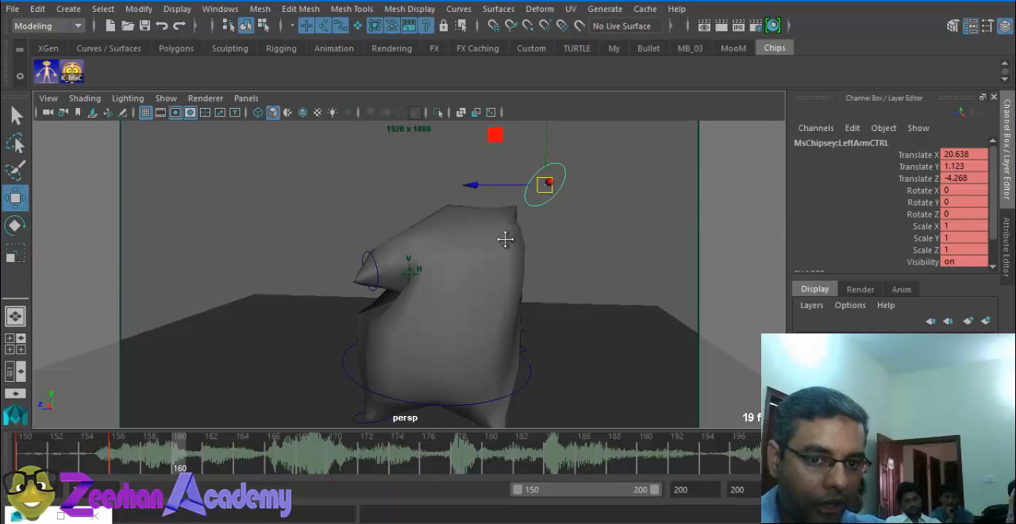
pyautogui.keyDown('alt'); pyautogui.moveTo(503, 236); pyautogui.dragTo(502, 197, button='middle'); pyautogui.keyUp('alt')
pyautogui.scroll(-1, 502, 198)
pyautogui.click(77, 73)
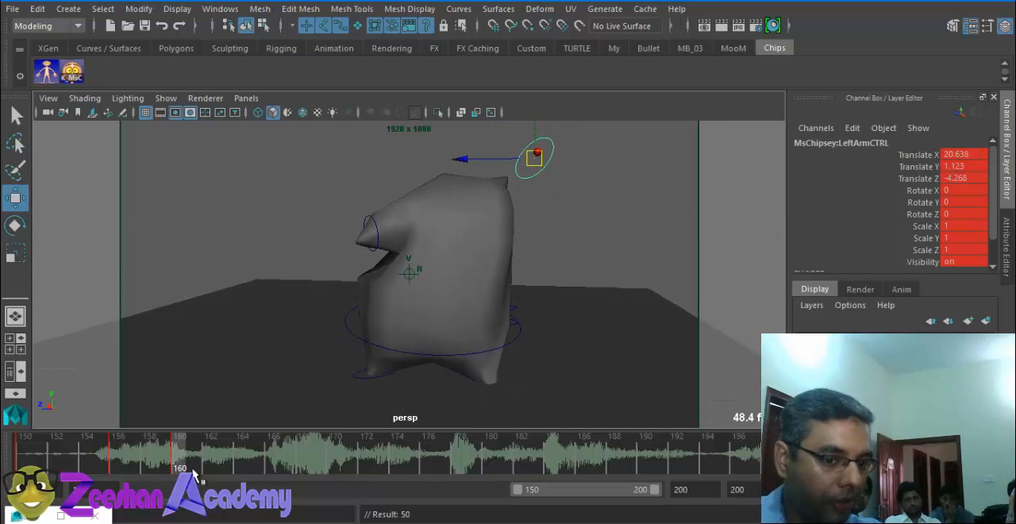
# Step: Go to frame 165 and rotate the main root control to about X 7.2, Y -13.3, Z -19.3
pyautogui.moveTo(183, 464); pyautogui.dragTo(257, 464)
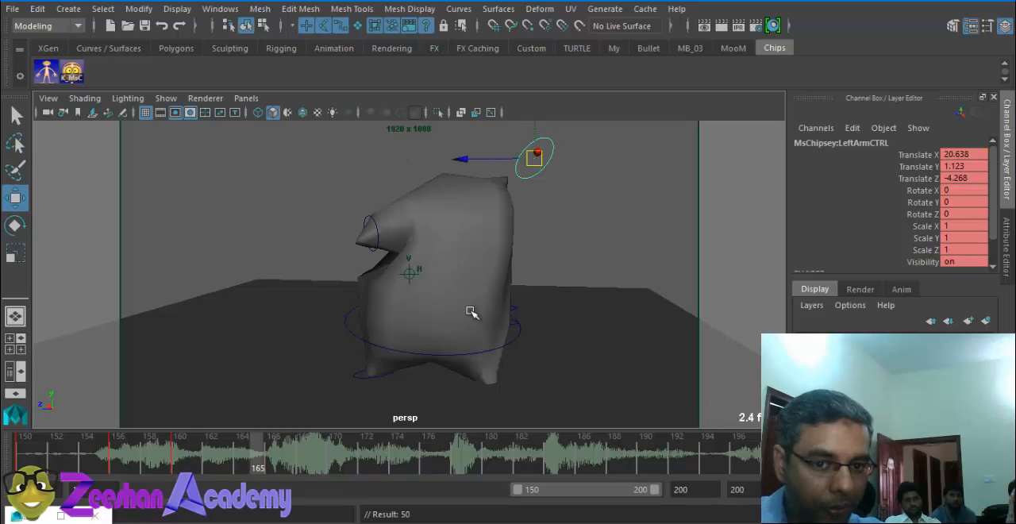
pyautogui.click(488, 353)
pyautogui.press('e')
pyautogui.moveTo(478, 302); pyautogui.dragTo(437, 299)
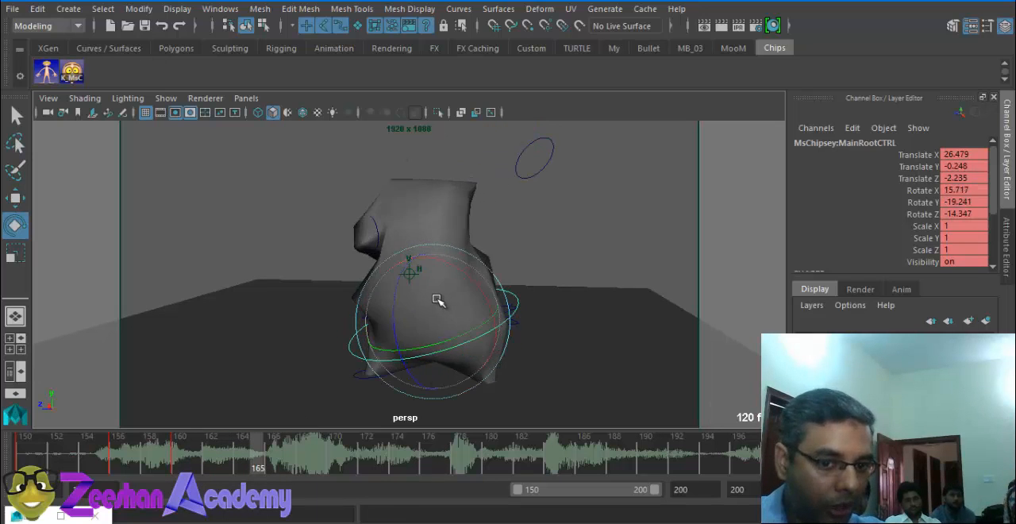
pyautogui.keyDown('alt'); pyautogui.moveTo(347, 238); pyautogui.dragTo(447, 296); pyautogui.keyUp('alt')
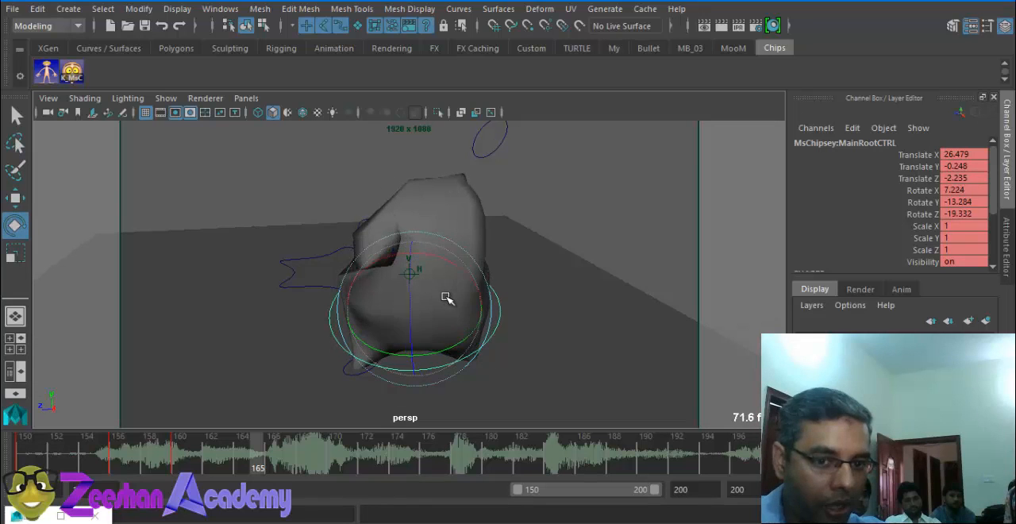
# Step: At frame 165, pull the right arm control back out to about Translate X 29.5, Y -1.8, Z -1.2
pyautogui.press('q')
pyautogui.click(381, 238)
pyautogui.press('e')
pyautogui.moveTo(382, 236); pyautogui.dragTo(356, 240)
pyautogui.hotkey('ctrl', 'z')
pyautogui.press('w')
pyautogui.press('q')
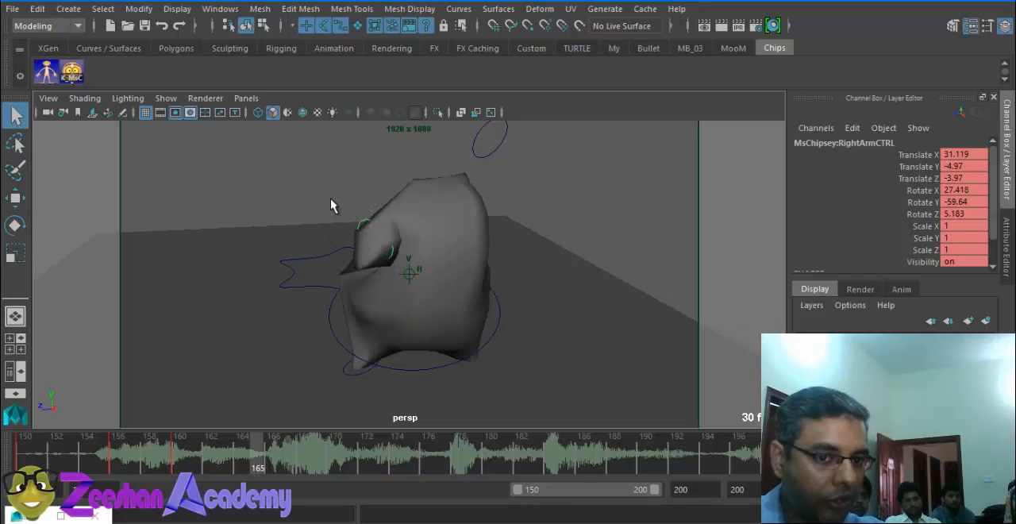
pyautogui.press('w')
pyautogui.moveTo(331, 203)
pyautogui.mouseDown()
pyautogui.moveTo(394, 244)
pyautogui.moveTo(331, 195)
pyautogui.mouseUp()
pyautogui.keyDown('alt'); pyautogui.moveTo(443, 275); pyautogui.dragTo(550, 188); pyautogui.keyUp('alt')
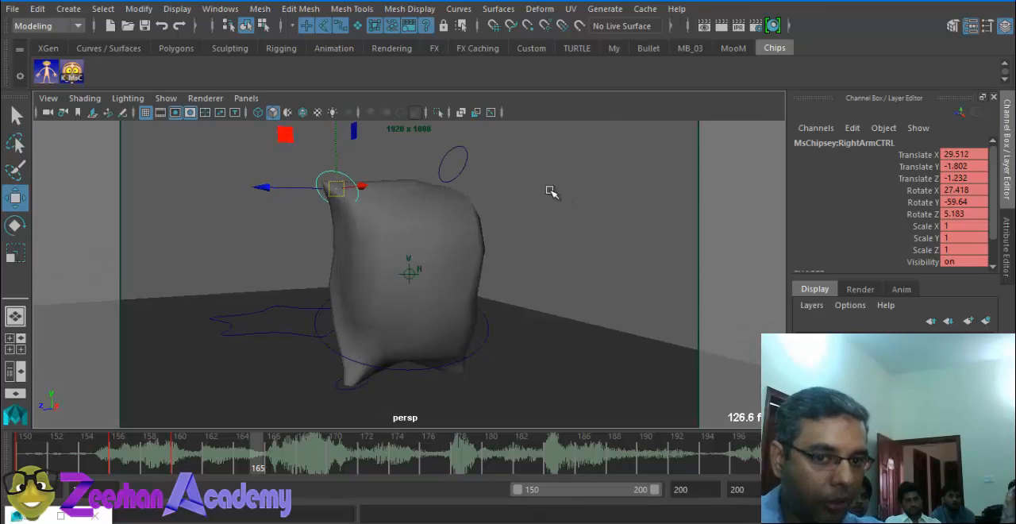
# Step: Move the left arm control outward to about Translate X 36.0, Y 1.1, Z -4.3 and key the pose at frame 165 with K_MsC
pyautogui.click(461, 166)
pyautogui.keyDown('alt'); pyautogui.moveTo(460, 165); pyautogui.dragTo(447, 272); pyautogui.keyUp('alt')
pyautogui.click(48, 70)
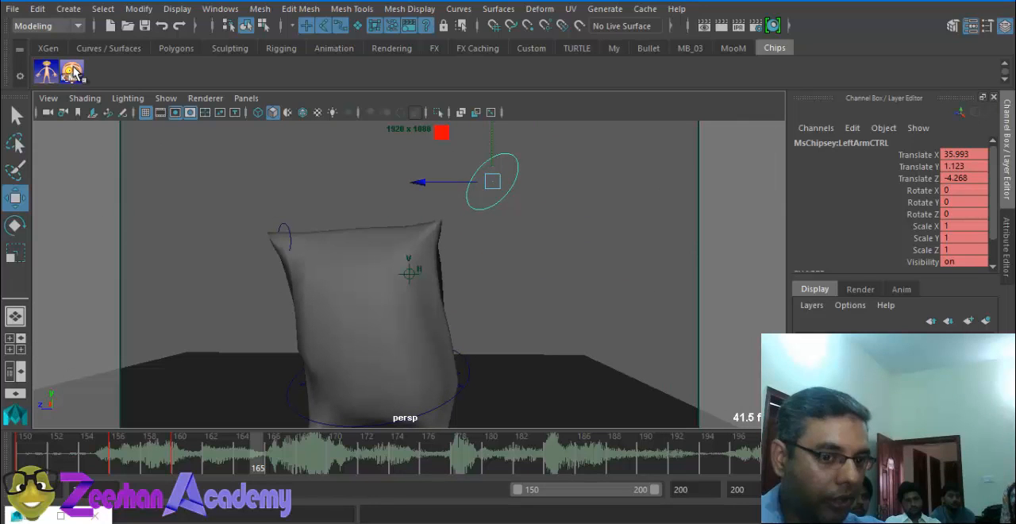
# Step: Go to frame 168, rotate the main root control to about X -10.3, Y -3.9, Z -4.5 and key the pose
pyautogui.moveTo(272, 446); pyautogui.dragTo(309, 446)
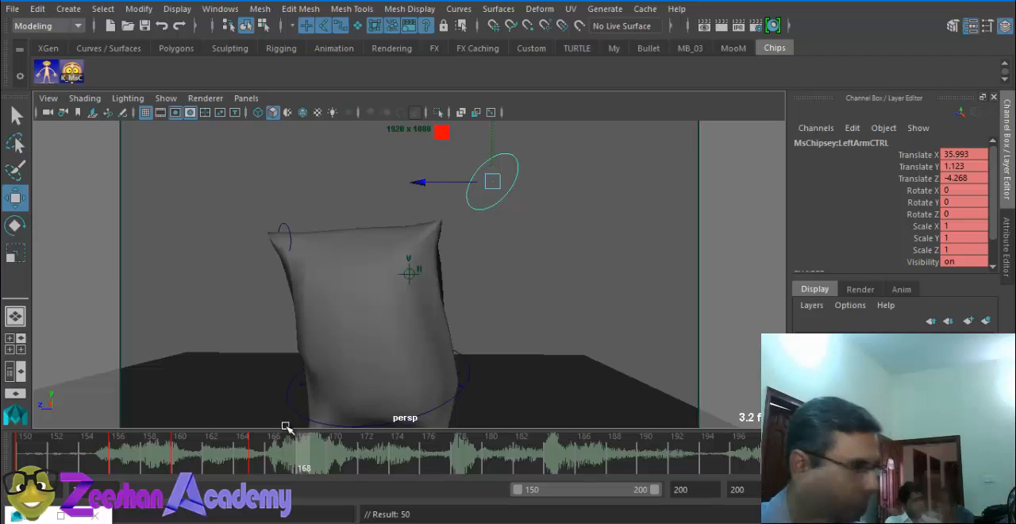
pyautogui.keyDown('alt'); pyautogui.moveTo(506, 265); pyautogui.dragTo(431, 275); pyautogui.keyUp('alt')
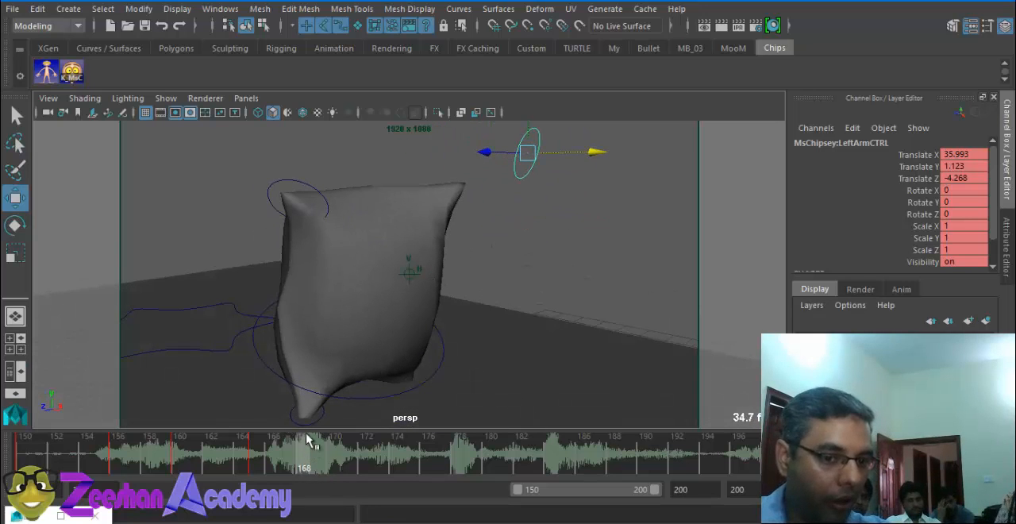
pyautogui.click(383, 397)
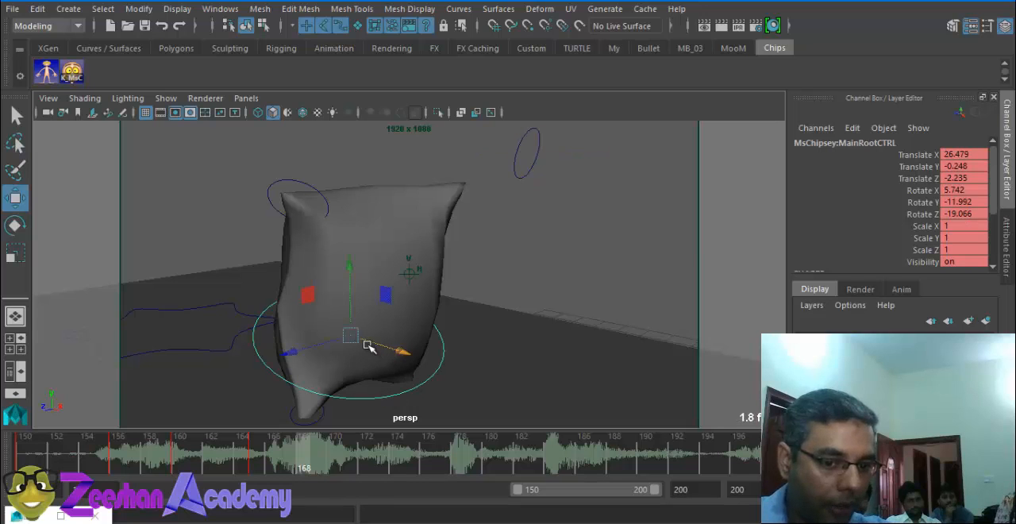
pyautogui.press('e')
pyautogui.moveTo(363, 333); pyautogui.dragTo(320, 322)
pyautogui.press('s')
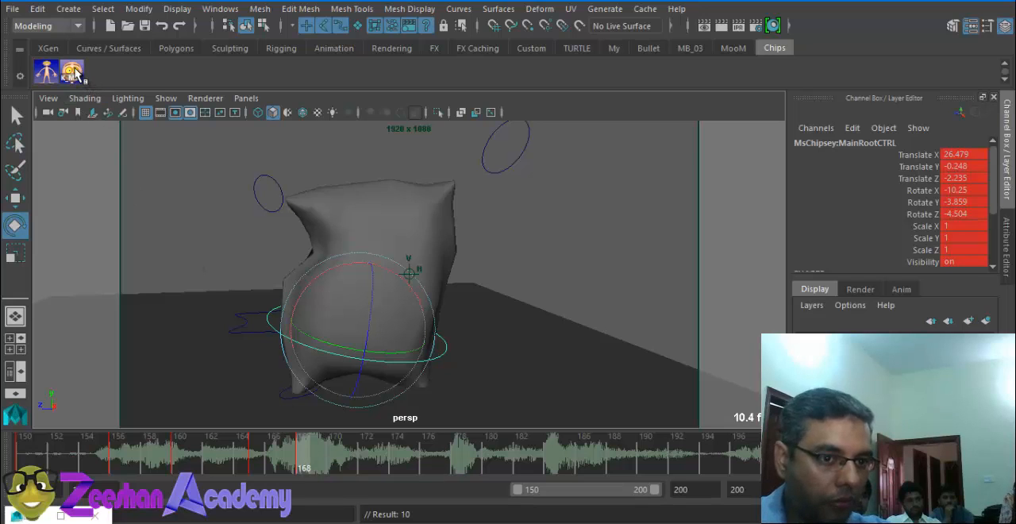
# Step: Go to frame 174 and rotate the main root control to about X 12.9, Y -18.2, Z 9.6
pyautogui.moveTo(301, 464)
pyautogui.mouseDown()
pyautogui.moveTo(385, 469)
pyautogui.moveTo(356, 446)
pyautogui.moveTo(294, 451)
pyautogui.mouseUp()
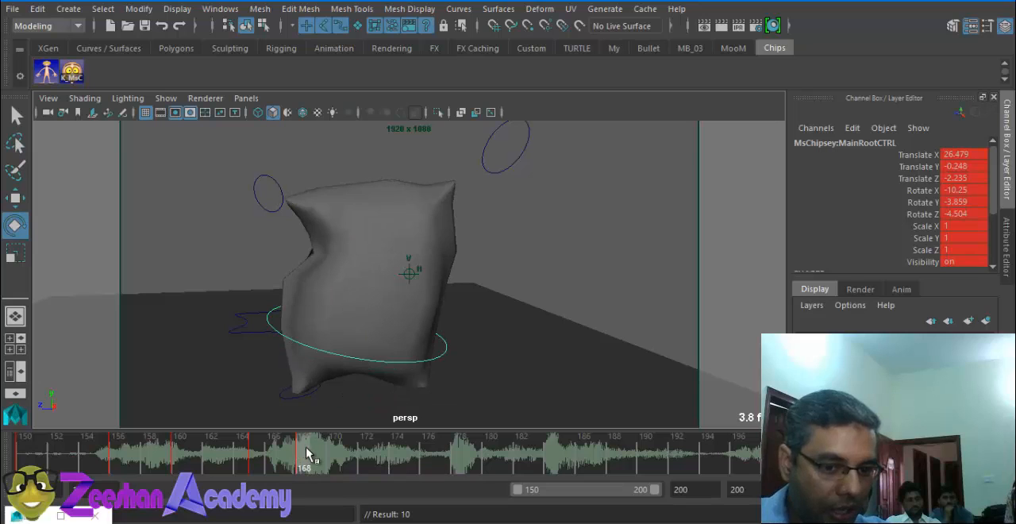
pyautogui.moveTo(306, 447); pyautogui.dragTo(418, 442)
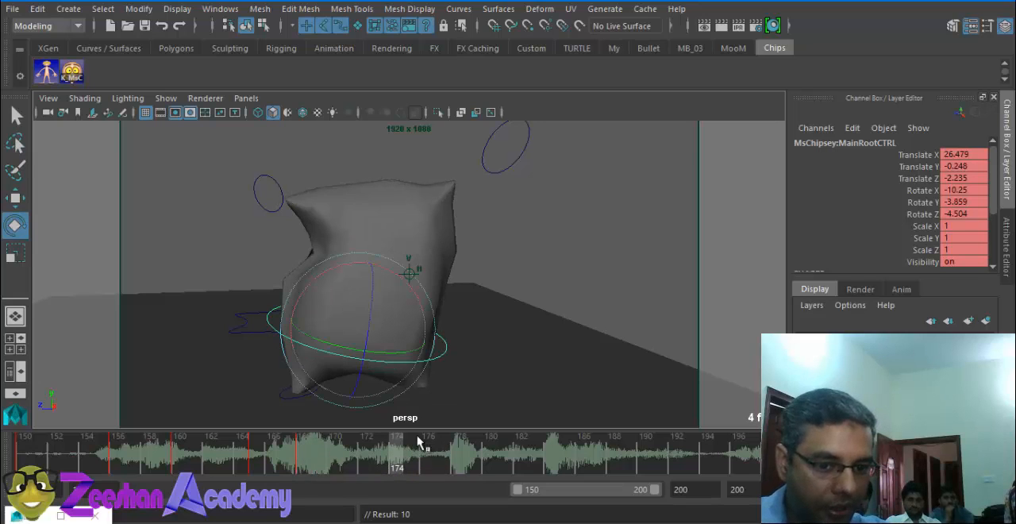
pyautogui.moveTo(409, 266); pyautogui.dragTo(362, 318)
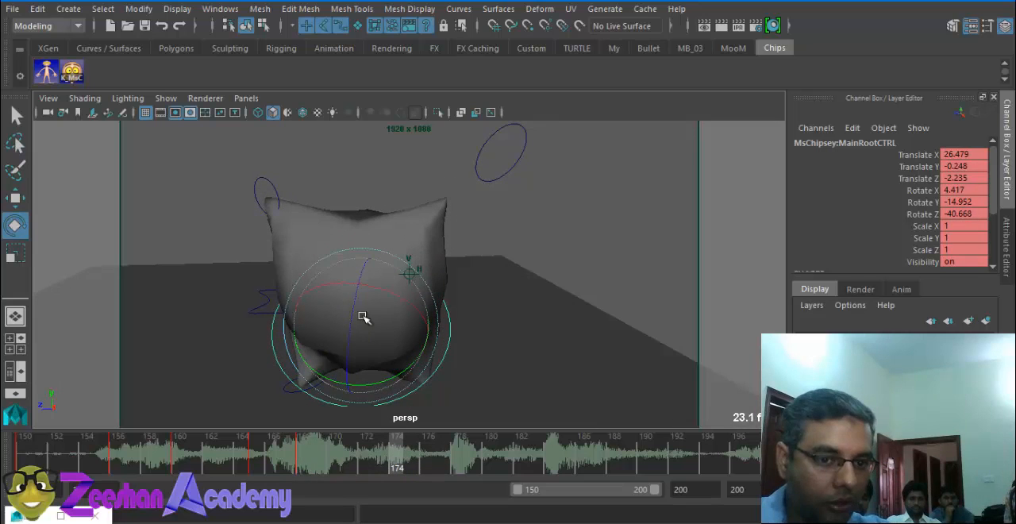
pyautogui.click(264, 189)
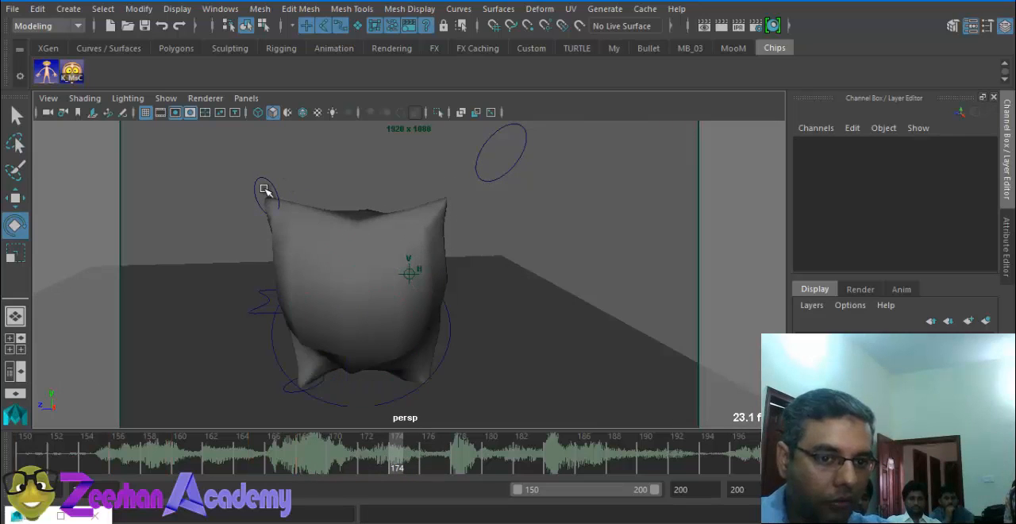
pyautogui.click(444, 357)
pyautogui.moveTo(396, 360); pyautogui.dragTo(351, 288)
pyautogui.keyDown('alt'); pyautogui.moveTo(244, 179); pyautogui.dragTo(250, 144); pyautogui.keyUp('alt')
# Step: Move the left arm control to about Translate X 25.2, Y 2.0, Z -11.2 and key the pose at frame 174 with K_MsC
pyautogui.press('q')
pyautogui.click(274, 200)
pyautogui.press('w')
pyautogui.keyDown('alt'); pyautogui.moveTo(415, 236); pyautogui.dragTo(540, 214); pyautogui.keyUp('alt')
pyautogui.moveTo(426, 160); pyautogui.dragTo(319, 194)
pyautogui.keyDown('alt'); pyautogui.moveTo(357, 226); pyautogui.dragTo(319, 245); pyautogui.keyUp('alt')
pyautogui.click(540, 218)
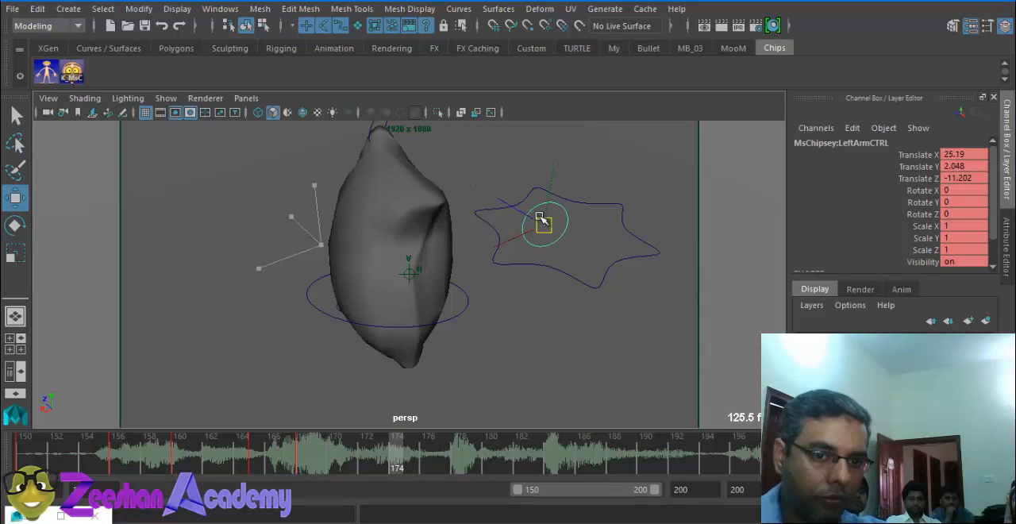
pyautogui.moveTo(539, 218); pyautogui.dragTo(542, 221)
pyautogui.keyDown('alt'); pyautogui.moveTo(543, 221); pyautogui.dragTo(736, 281); pyautogui.keyUp('alt')
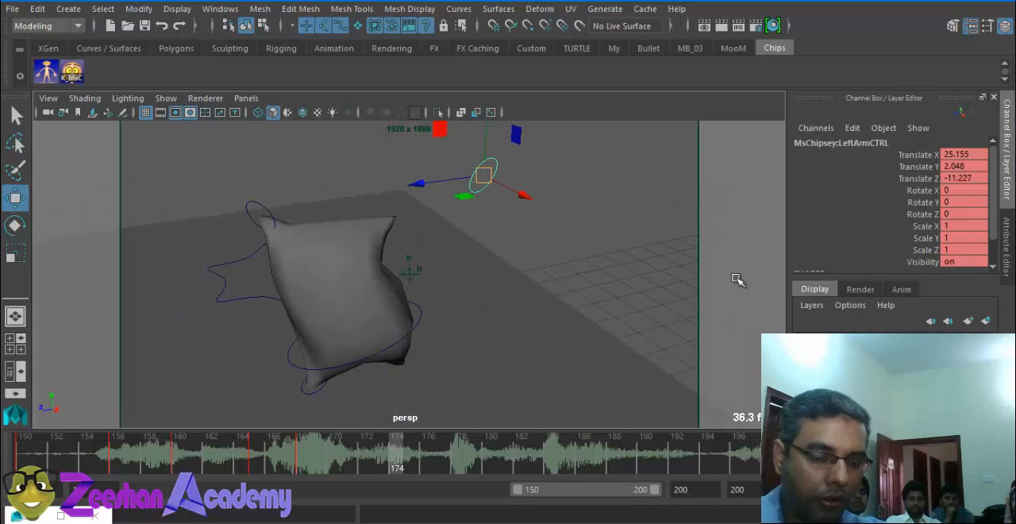
pyautogui.click(78, 73)
# Step: Go to frame 177 and rotate the main root control to about X 2.8, Y -2.8, Z -1.7
pyautogui.moveTo(410, 458); pyautogui.dragTo(443, 460)
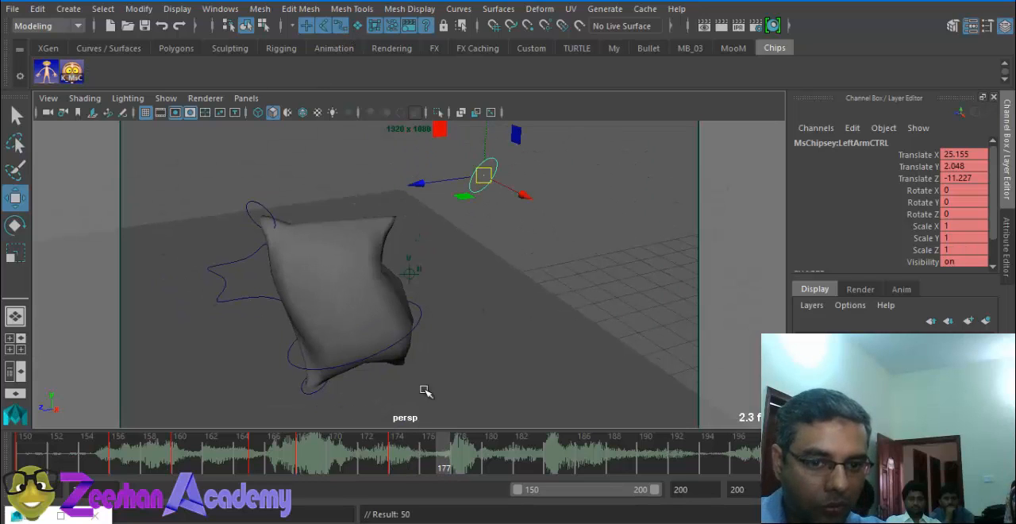
pyautogui.click(354, 325)
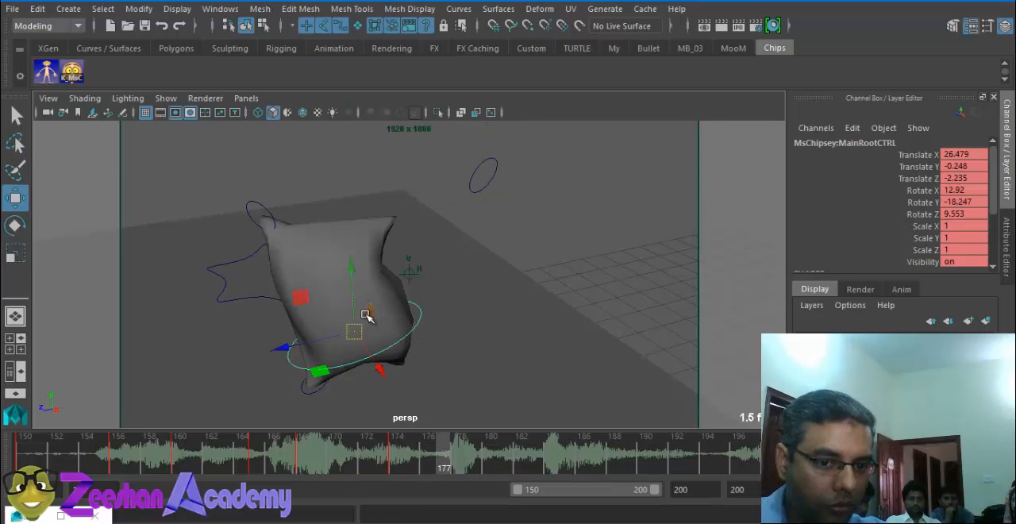
pyautogui.press('e')
pyautogui.moveTo(351, 318); pyautogui.dragTo(386, 328)
# Step: Bring the left arm control in to about Translate X 28.4, Y -2.4, Z -3.3 and key the pose at frame 177 with K_MsC
pyautogui.click(492, 176)
pyautogui.press('w')
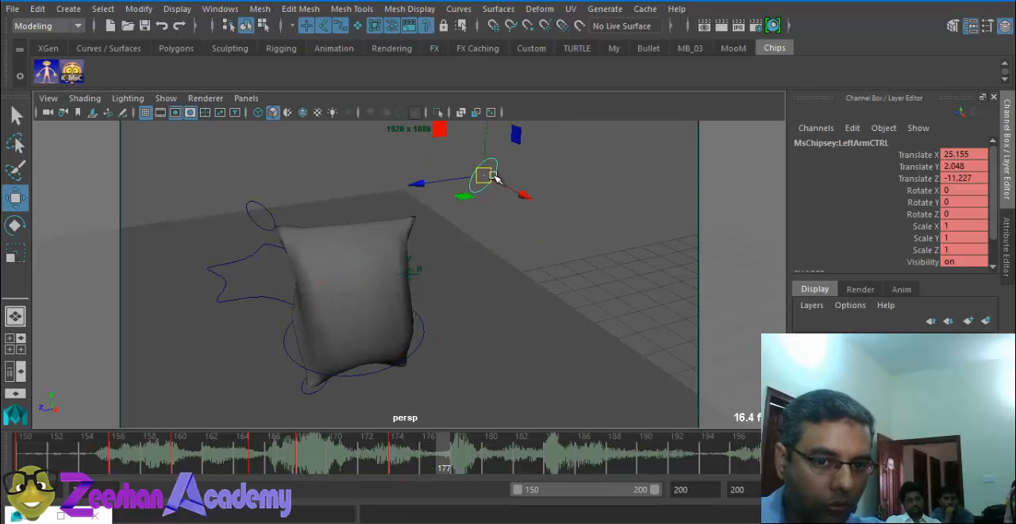
pyautogui.moveTo(487, 172); pyautogui.dragTo(471, 322)
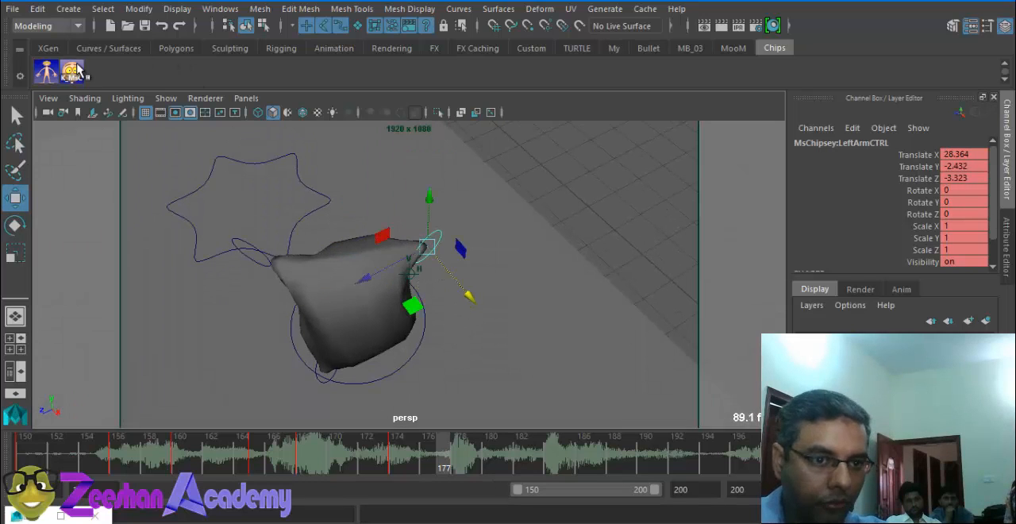
pyautogui.press('s')
# Step: Go to frame 183 and bend the main root control forward to about Rotate X 4.0, Y -0.1, Z -45.0
pyautogui.moveTo(479, 466); pyautogui.dragTo(537, 467)
pyautogui.click(433, 331)
pyautogui.click(422, 327)
pyautogui.press('e')
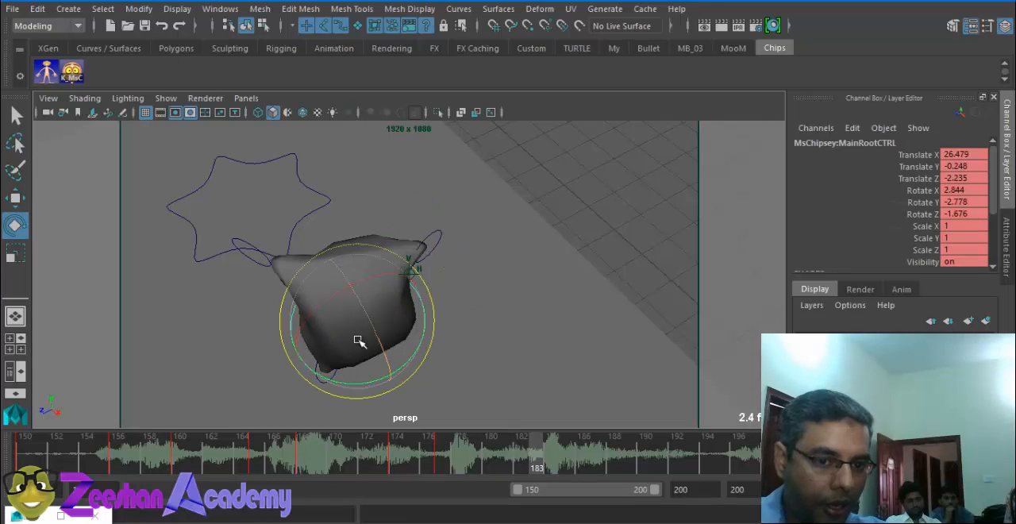
pyautogui.moveTo(357, 344); pyautogui.dragTo(312, 251)
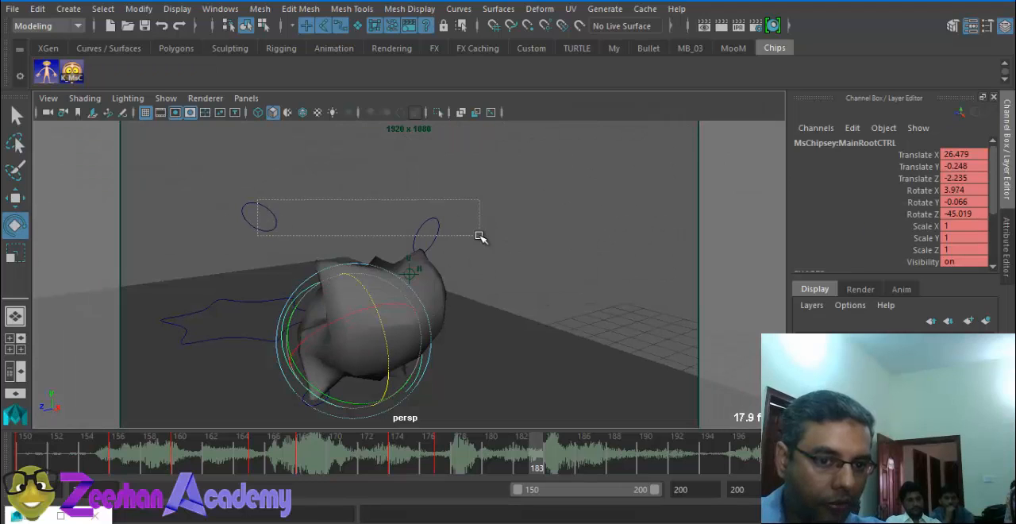
# Step: Rotate both arm controls together, the left one to about Rotate Z -71.1, and move them forward so it reaches Translate X 31.5
pyautogui.click(425, 234)
pyautogui.moveTo(468, 222); pyautogui.dragTo(488, 331)
pyautogui.press('w')
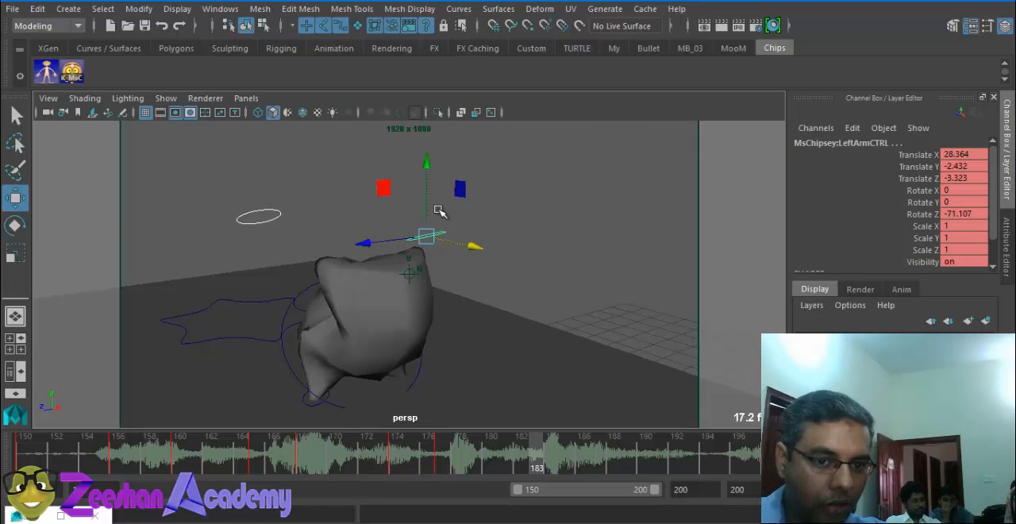
pyautogui.moveTo(481, 252); pyautogui.dragTo(543, 269)
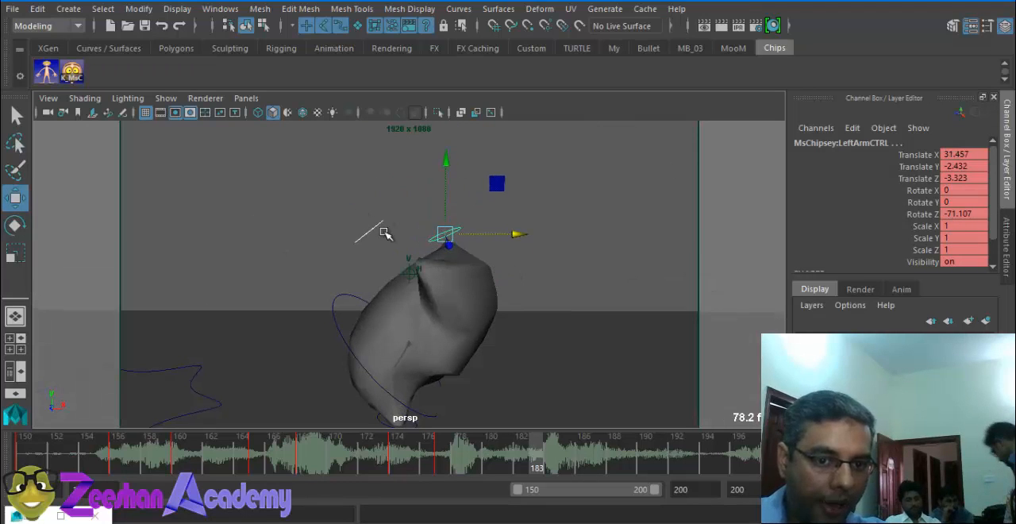
# Step: Lower the right arm control to about Translate X 38.4, Y -5.7, Z 0.5 and key the pose at frame 183 with K_MsC
pyautogui.click(381, 251)
pyautogui.click(368, 229)
pyautogui.keyDown('alt'); pyautogui.moveTo(368, 230); pyautogui.dragTo(401, 365); pyautogui.keyUp('alt')
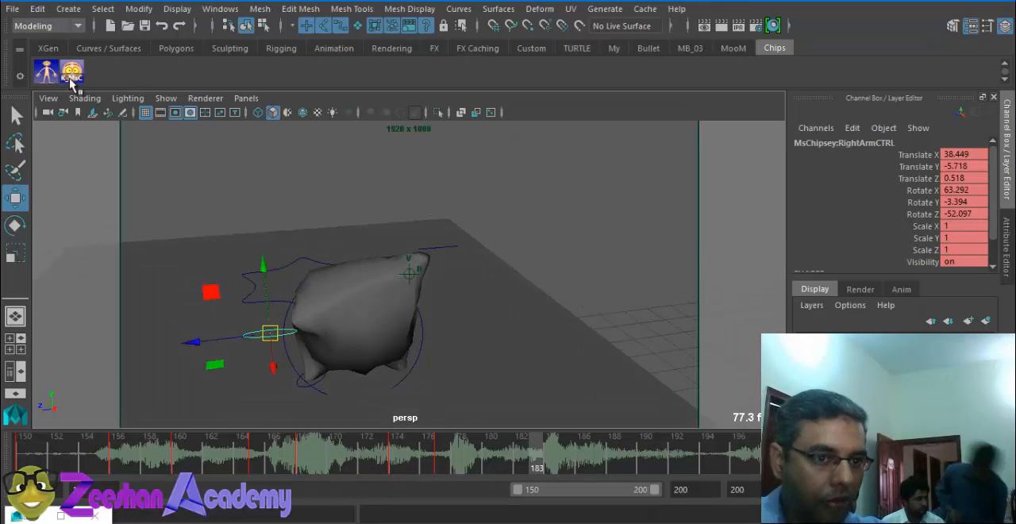
# Step: Go to frame 190, rotate the main root control to about X 24.1, Y -12.1, Z -56.9 and key it
pyautogui.moveTo(611, 465)
pyautogui.mouseDown()
pyautogui.moveTo(655, 465)
pyautogui.moveTo(643, 462)
pyautogui.mouseUp()
pyautogui.keyDown('alt'); pyautogui.moveTo(333, 322); pyautogui.dragTo(372, 345); pyautogui.keyUp('alt')
pyautogui.click(422, 357)
pyautogui.press('e')
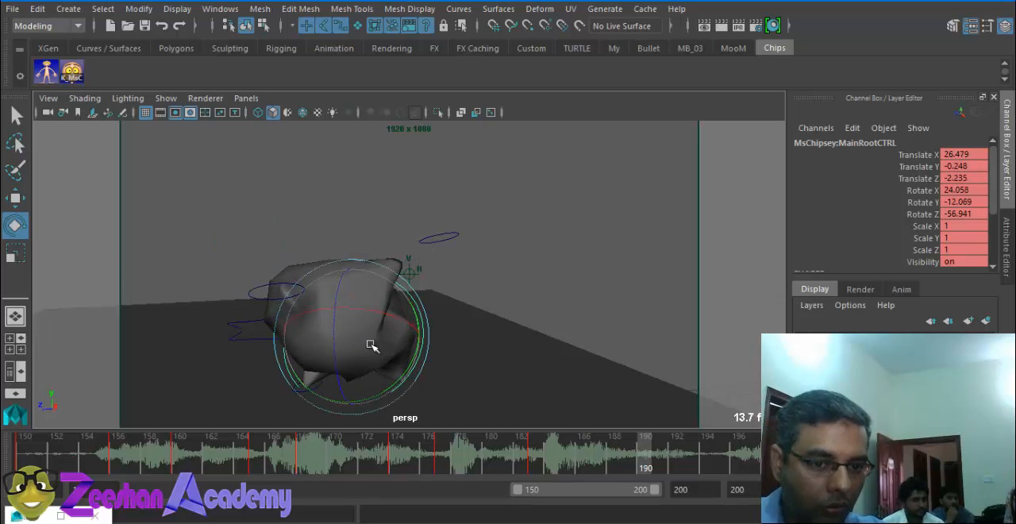
pyautogui.press('s')
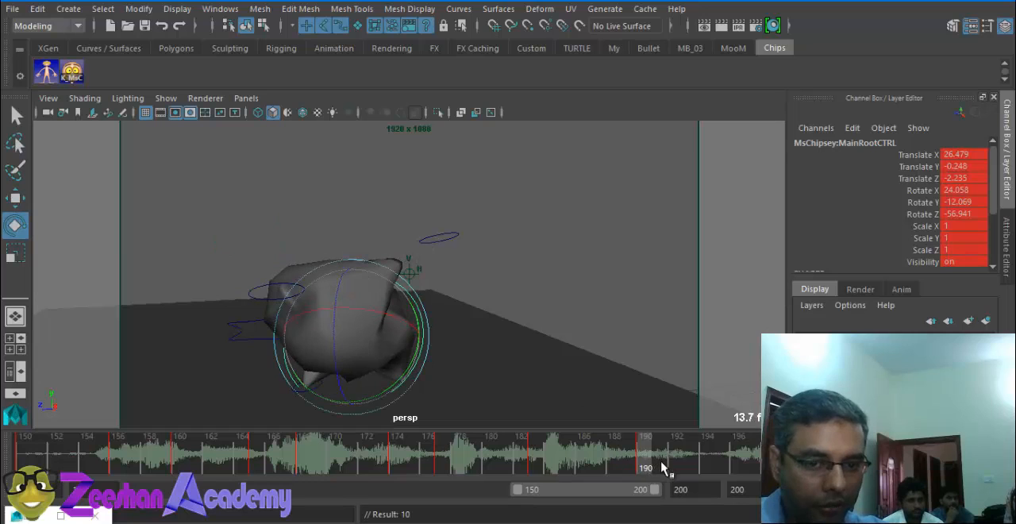
# Step: Go to frame 194, rotate the main root control to about X -5.6, Y 8.7, Z -56.6 and key it
pyautogui.moveTo(662, 466); pyautogui.dragTo(706, 468)
pyautogui.moveTo(365, 351); pyautogui.dragTo(406, 346)
# Step: Near the end of the timeline, try to straighten the main root control to about Rotate X -13.5, Y -48.5, Z 4.3
pyautogui.click(766, 462)
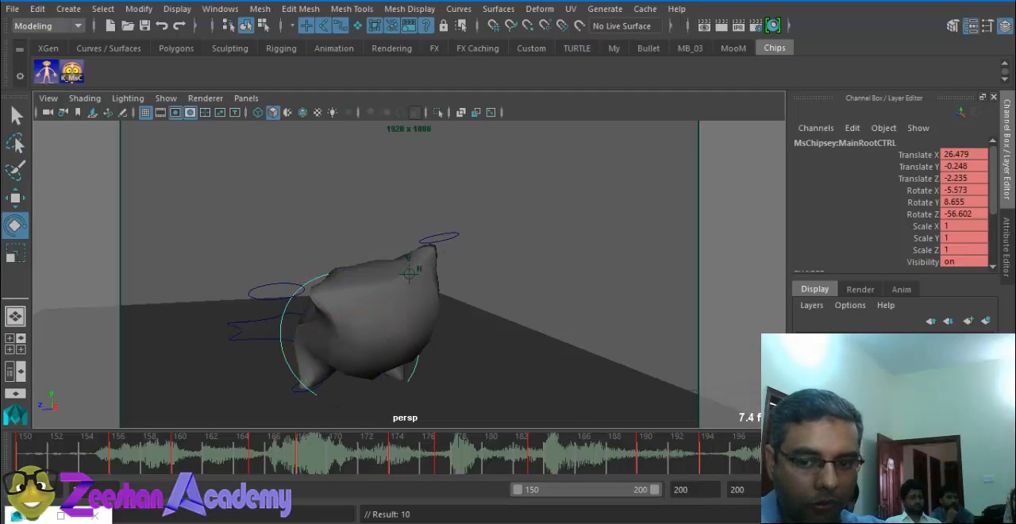
pyautogui.moveTo(323, 354); pyautogui.dragTo(283, 279)
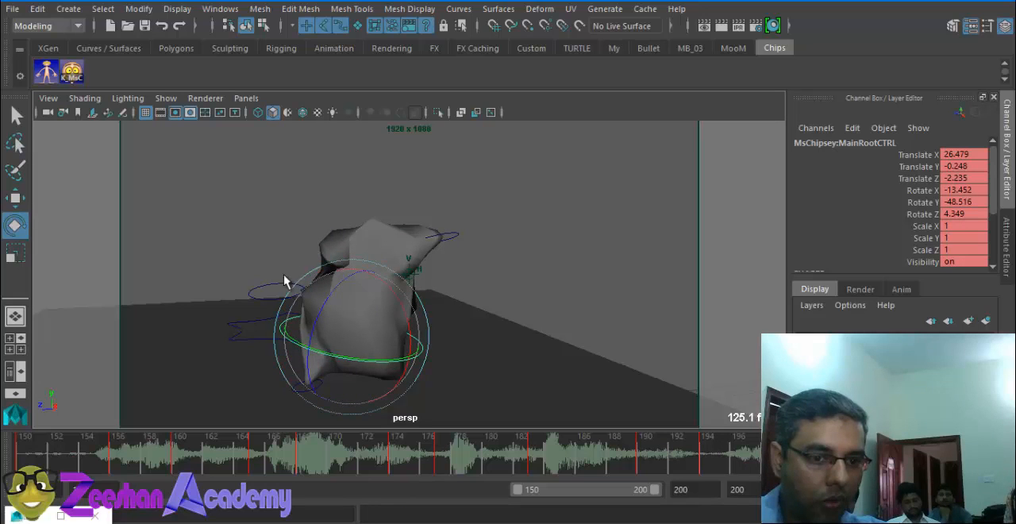
pyautogui.press('q')
pyautogui.click(279, 296)
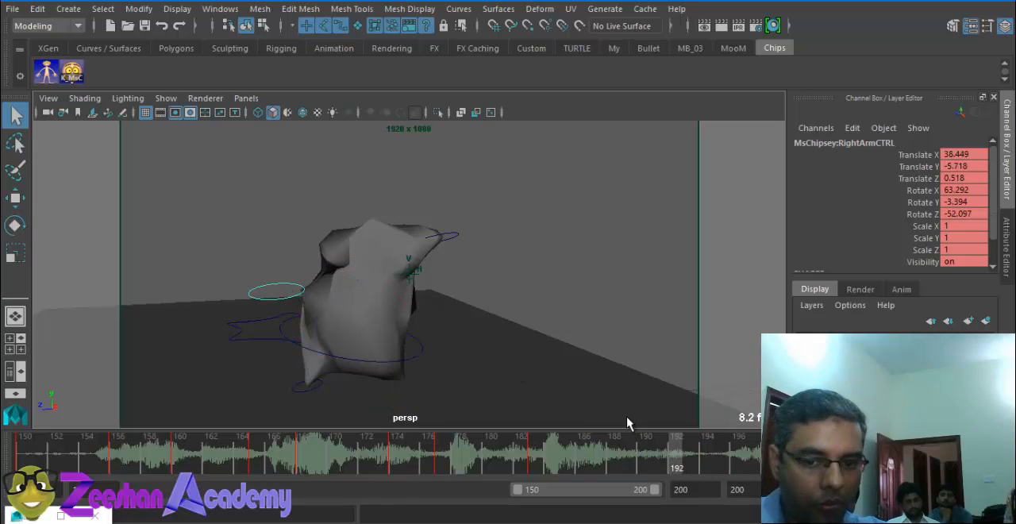
# Step: At frame 192, lower the left arm control to about Translate X 36.7, Y -10.2, Z 0.8 and key the pose with K_MsC
pyautogui.moveTo(673, 454)
pyautogui.mouseDown()
pyautogui.moveTo(588, 459)
pyautogui.moveTo(675, 468)
pyautogui.mouseUp()
pyautogui.press('w')
pyautogui.keyDown('alt'); pyautogui.moveTo(272, 291); pyautogui.dragTo(342, 200); pyautogui.keyUp('alt')
pyautogui.keyDown('alt'); pyautogui.moveTo(436, 250); pyautogui.dragTo(408, 265); pyautogui.keyUp('alt')
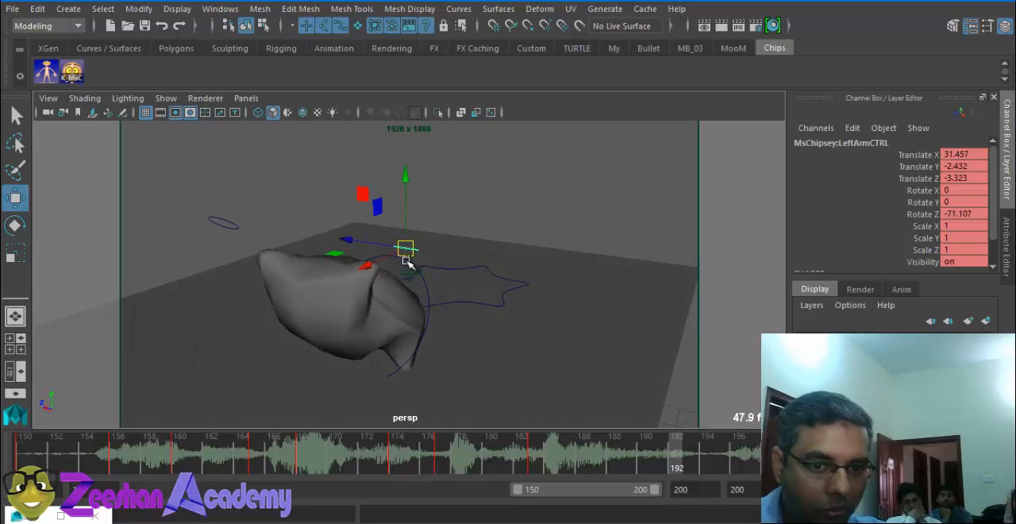
pyautogui.click(331, 345)
pyautogui.moveTo(330, 344); pyautogui.dragTo(345, 340)
pyautogui.press('s')
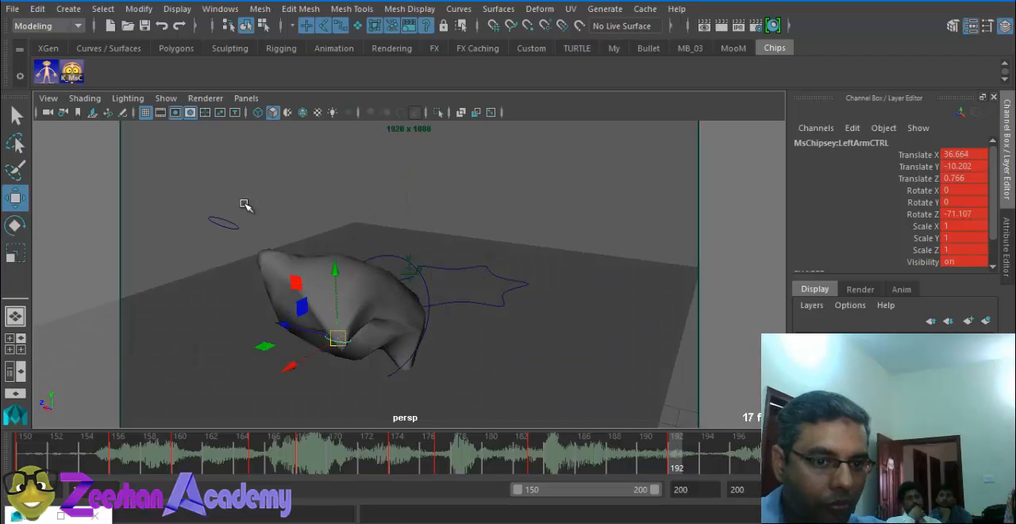
pyautogui.click(243, 204)
pyautogui.click(72, 73)
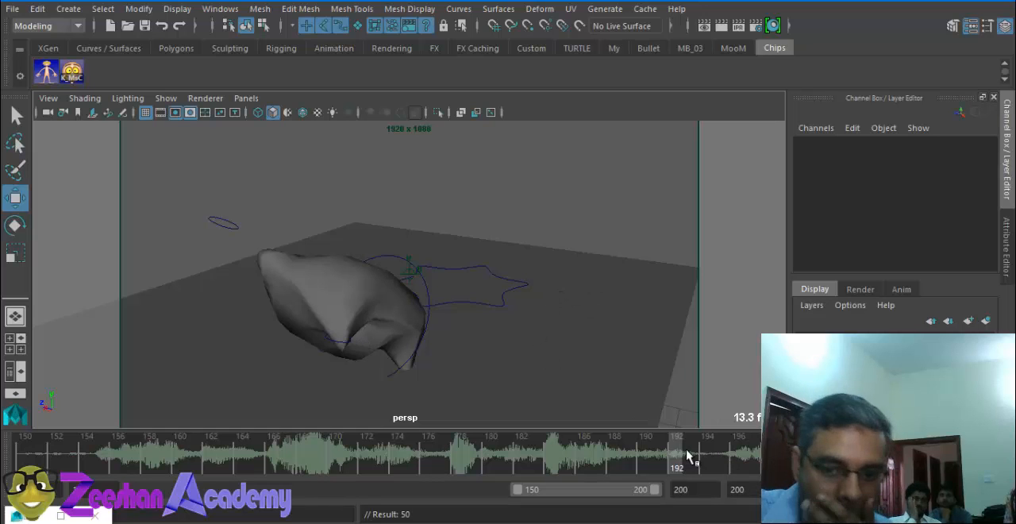
# Step: Go to a frame just past 196 and rotate the main root control so the body stands upright
pyautogui.moveTo(695, 457); pyautogui.dragTo(754, 460)
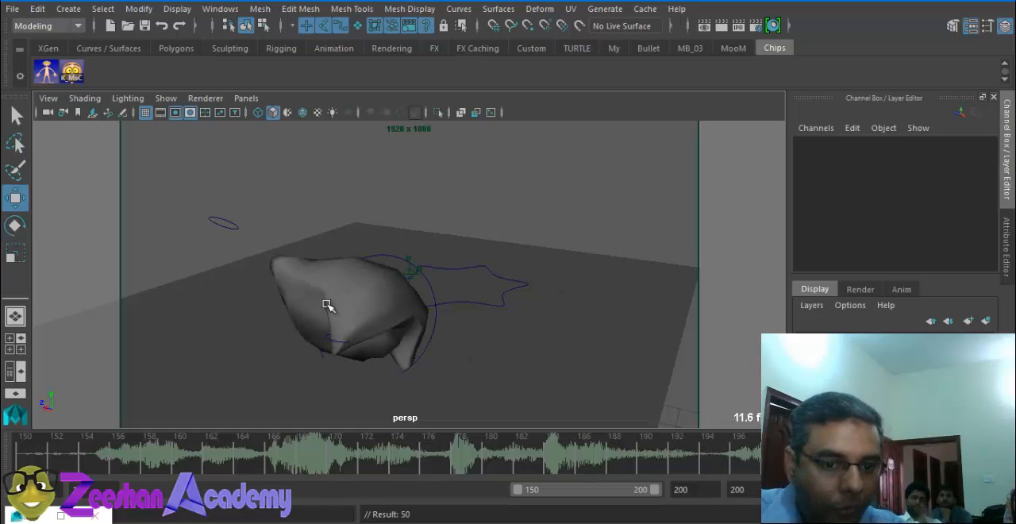
pyautogui.click(407, 264)
pyautogui.press('e')
pyautogui.moveTo(370, 297); pyautogui.dragTo(377, 243)
# Step: Raise the right arm control above the head, to about Translate X 31.7, Y 4.9, Z -4.6
pyautogui.click(228, 228)
pyautogui.press('w')
pyautogui.moveTo(225, 226); pyautogui.dragTo(311, 165)
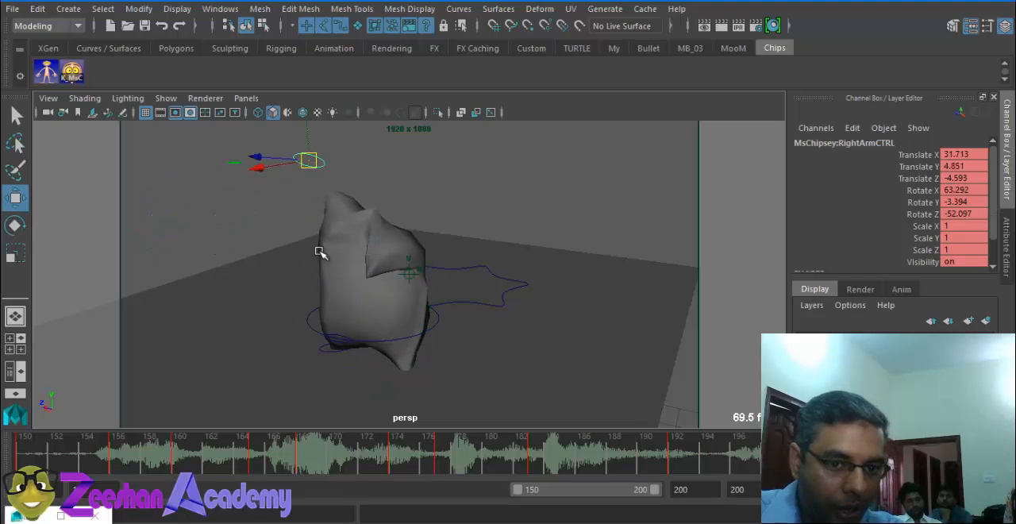
# Step: Place the left arm control low in front of the body, at about Translate X 39.9, Y -8.9, Z -3.6
pyautogui.keyDown('alt'); pyautogui.moveTo(319, 251); pyautogui.dragTo(482, 335); pyautogui.keyUp('alt')
pyautogui.click(493, 331)
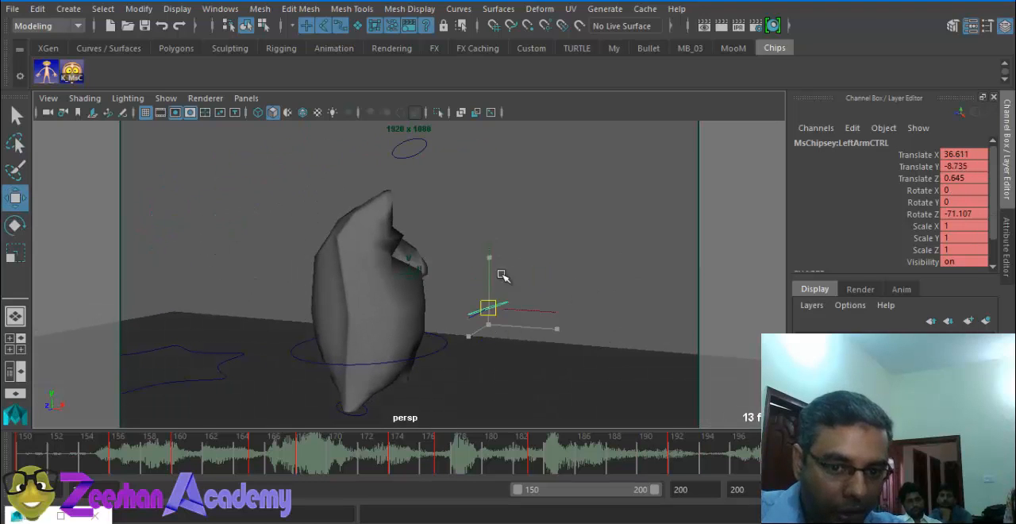
pyautogui.moveTo(501, 275); pyautogui.dragTo(483, 332)
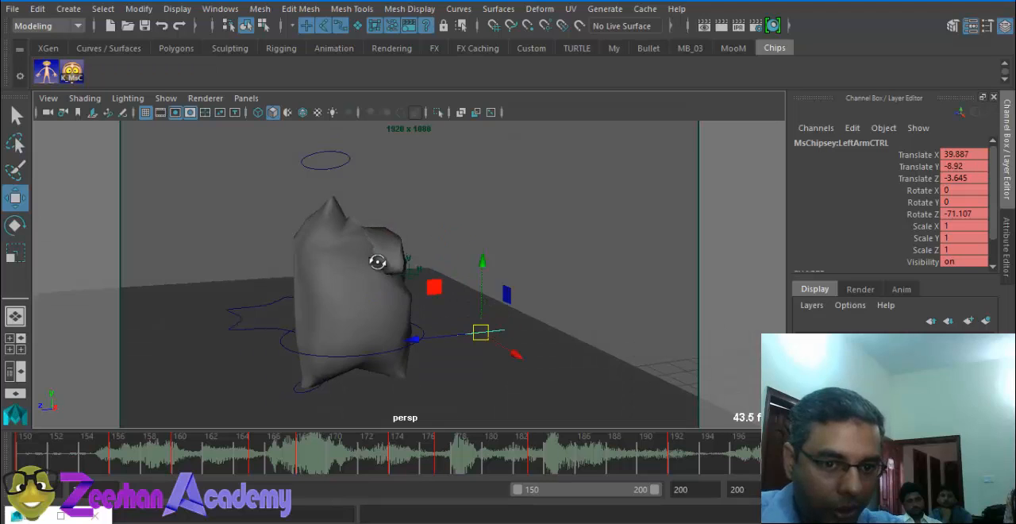
# Step: Move the right arm control out beside the shoulder, to about Translate X 31.8, Y -1.3, Z 1.5, and key the pose with K_MsC
pyautogui.keyDown('alt'); pyautogui.moveTo(377, 262); pyautogui.dragTo(402, 252); pyautogui.keyUp('alt')
pyautogui.click(329, 184)
pyautogui.moveTo(346, 177); pyautogui.dragTo(273, 252)
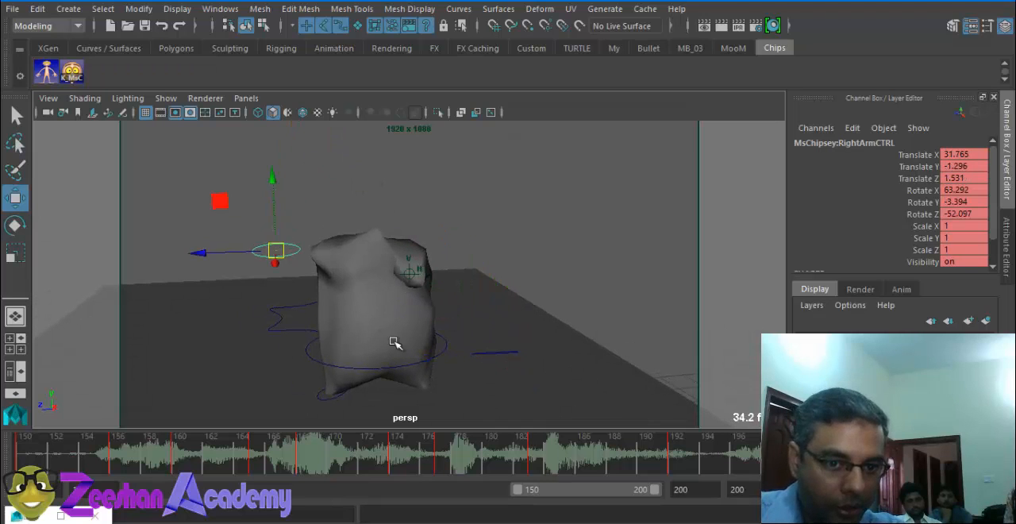
pyautogui.keyDown('alt'); pyautogui.moveTo(394, 342); pyautogui.dragTo(156, 133); pyautogui.keyUp('alt')
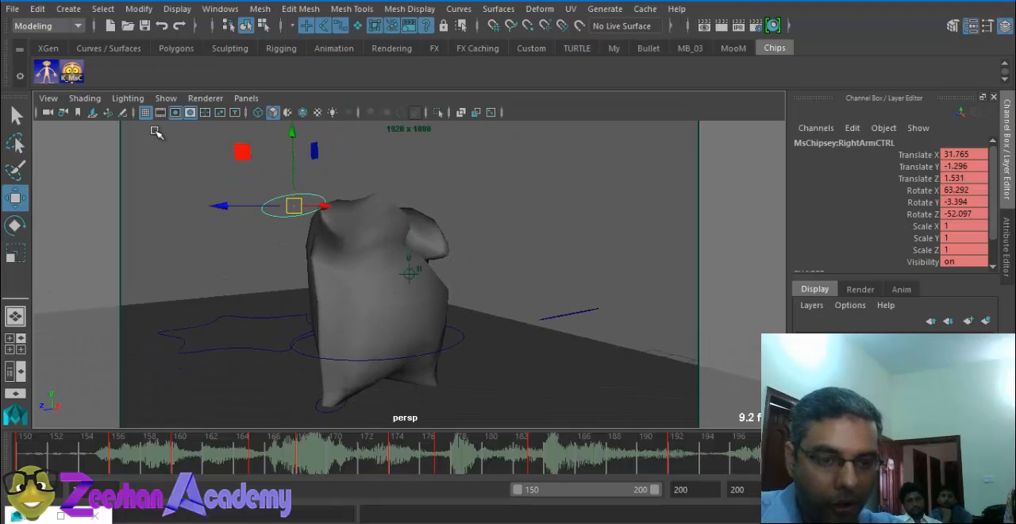
pyautogui.click(72, 73)
# Step: Play back the animation to review Ms Chipsey's keyed poses
pyautogui.hotkey('alt', 'v')
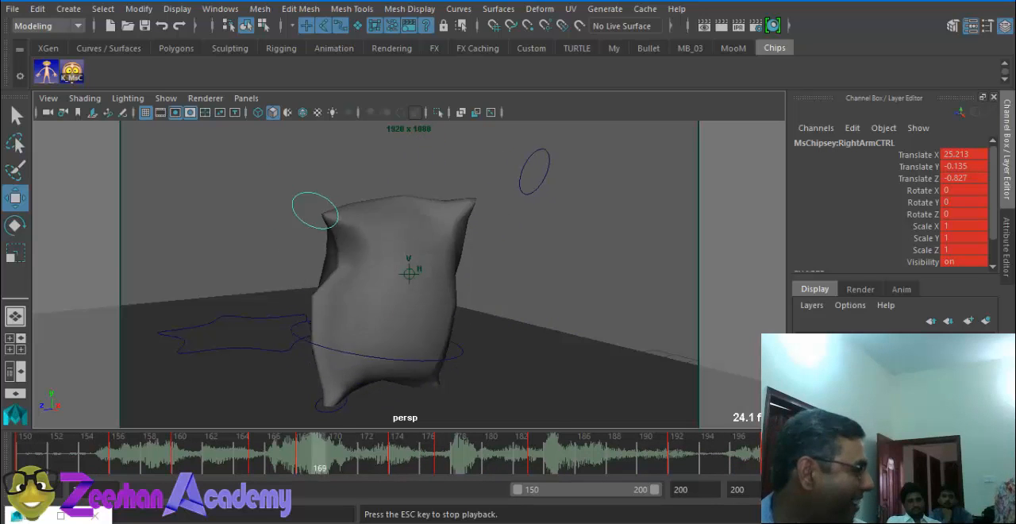
# Step: Stop playback at frame 185, hide NURBS curves in the viewport and select all Ms Chipsey controls with the Chips shelf script
pyautogui.press('Escape')
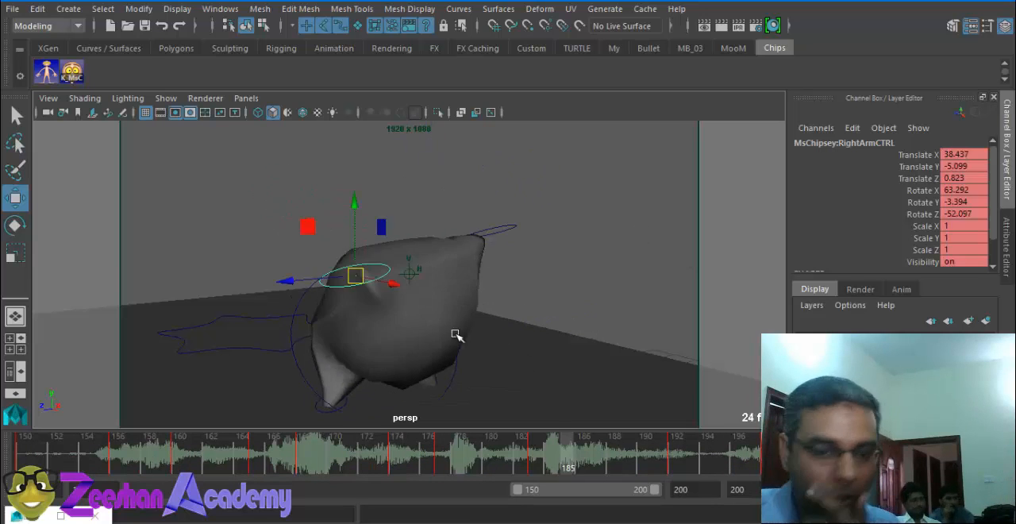
pyautogui.click(166, 97)
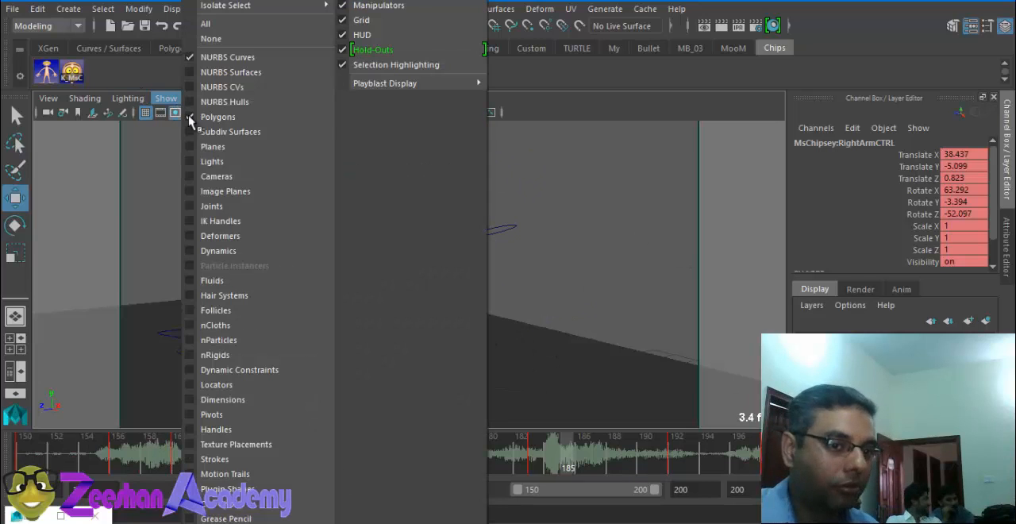
pyautogui.click(252, 65)
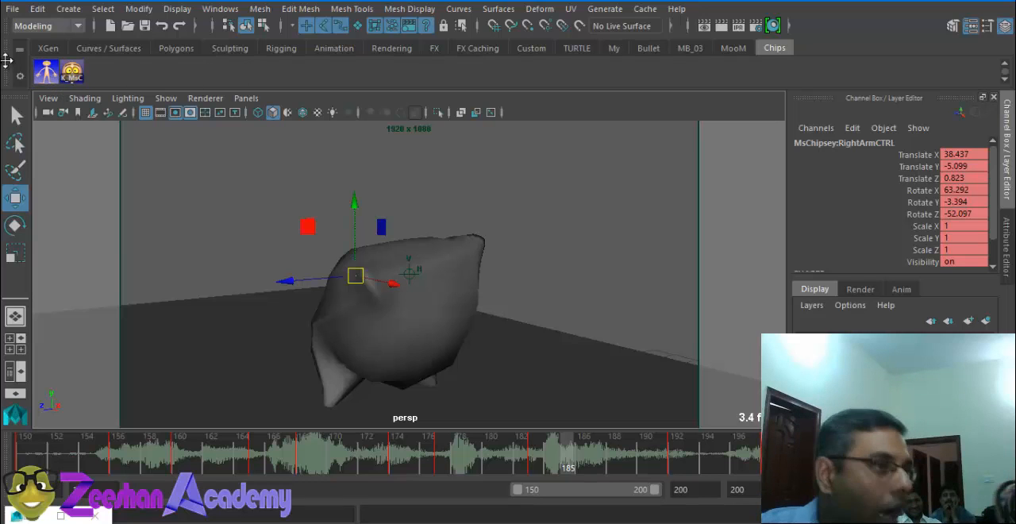
pyautogui.click(46, 72)
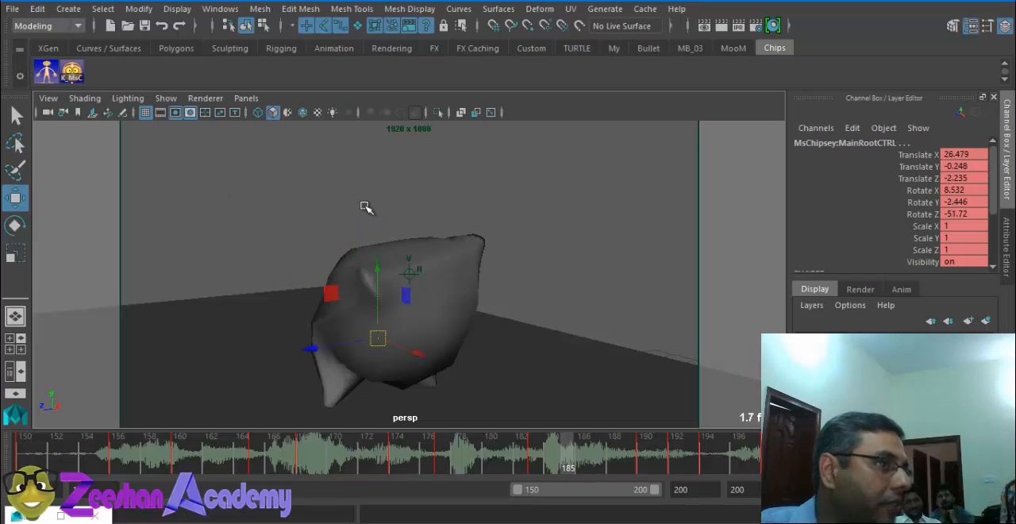
# Step: Show the NURBS curves in the viewport again and save the scene
pyautogui.click(165, 98)
pyautogui.click(253, 62)
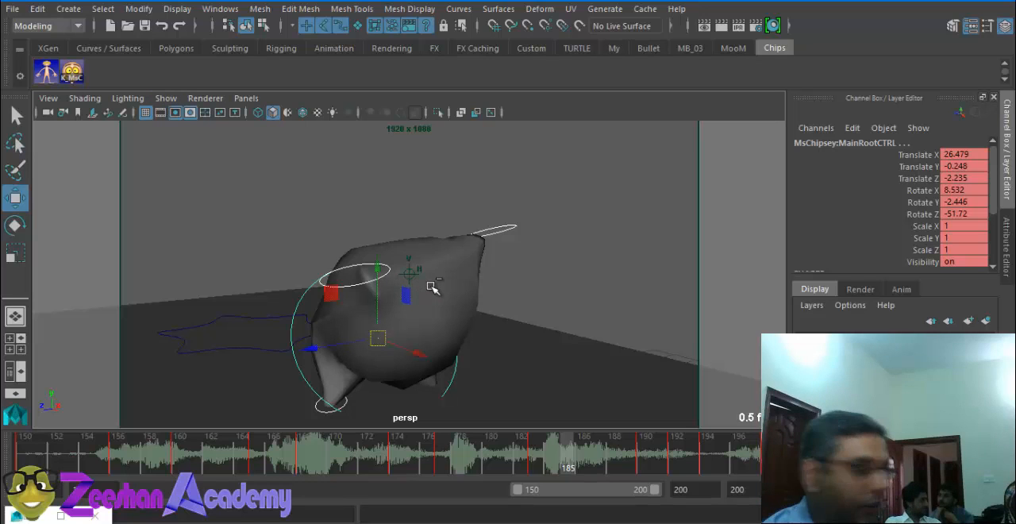
pyautogui.hotkey('ctrl', 's')
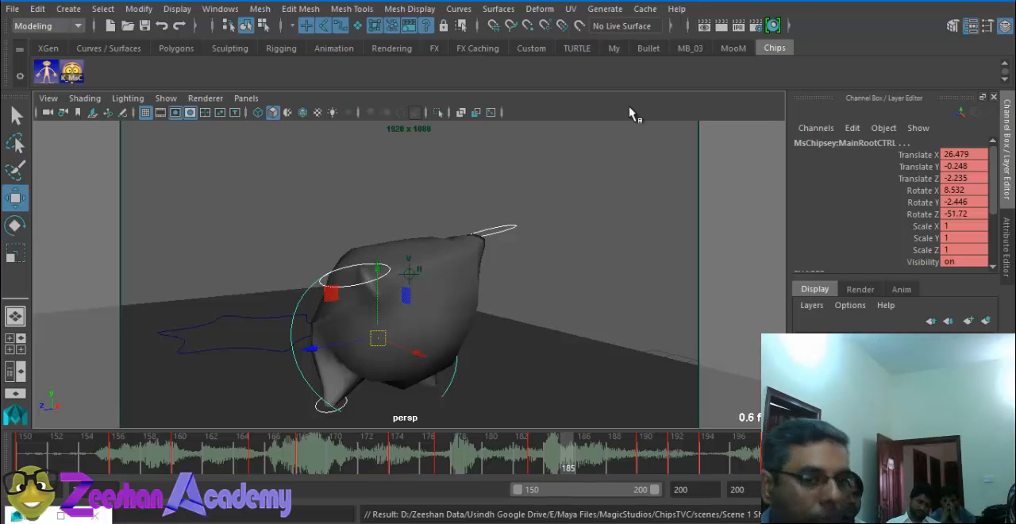
pyautogui.keyDown('alt'); pyautogui.moveTo(415, 357); pyautogui.dragTo(322, 282); pyautogui.keyUp('alt')
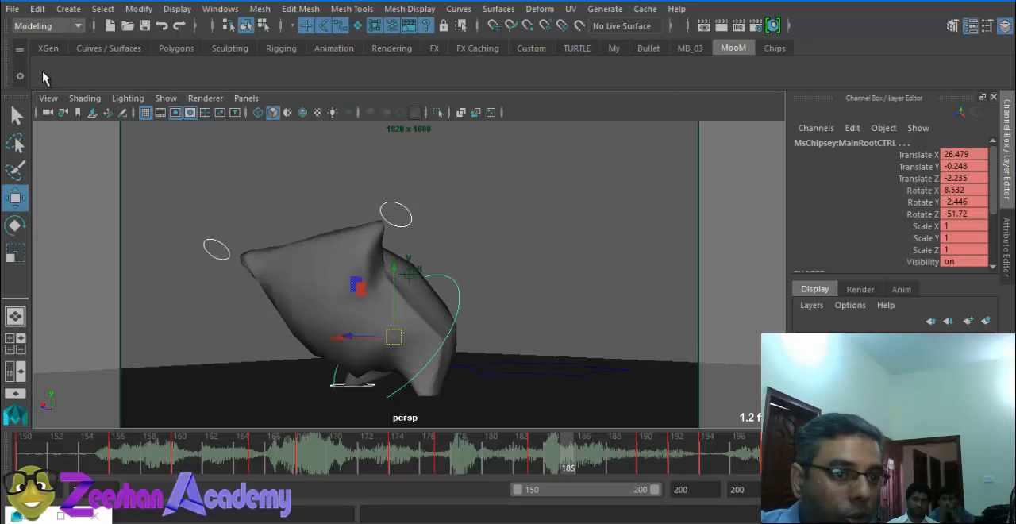
pyautogui.click(690, 48)
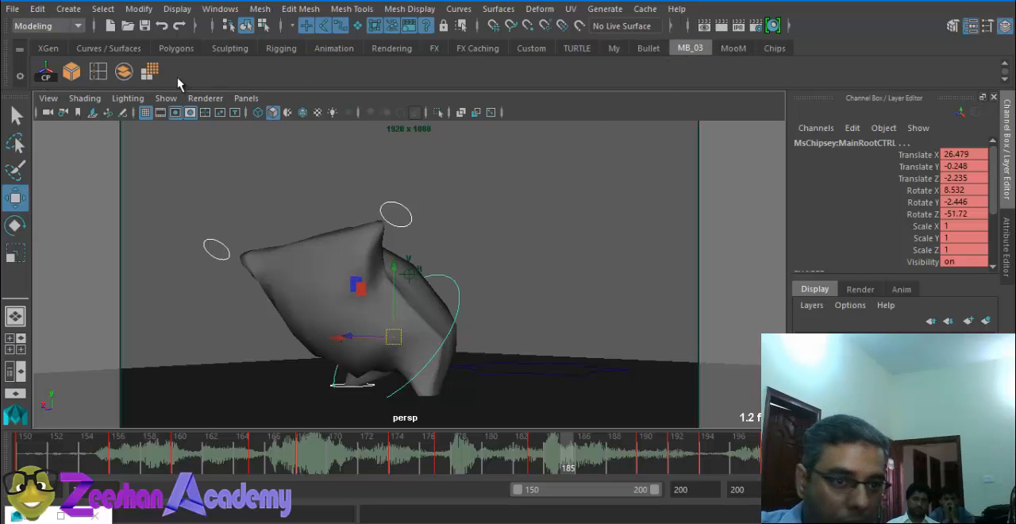
pyautogui.click(647, 49)
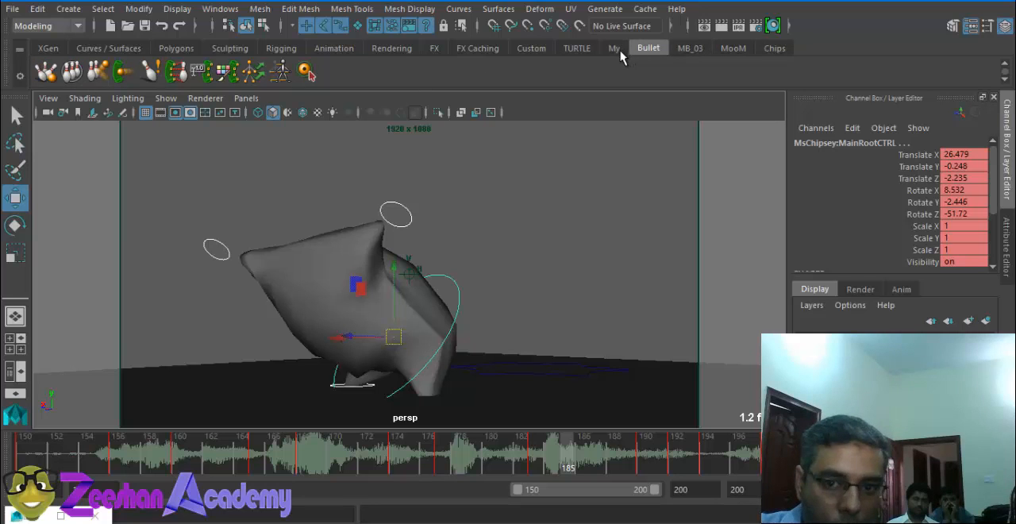
pyautogui.click(617, 49)
pyautogui.click(729, 50)
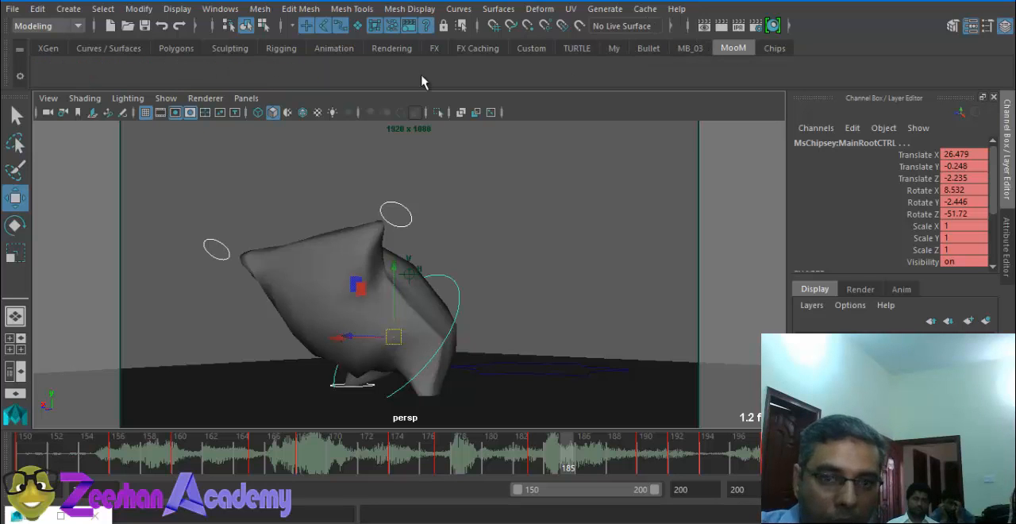